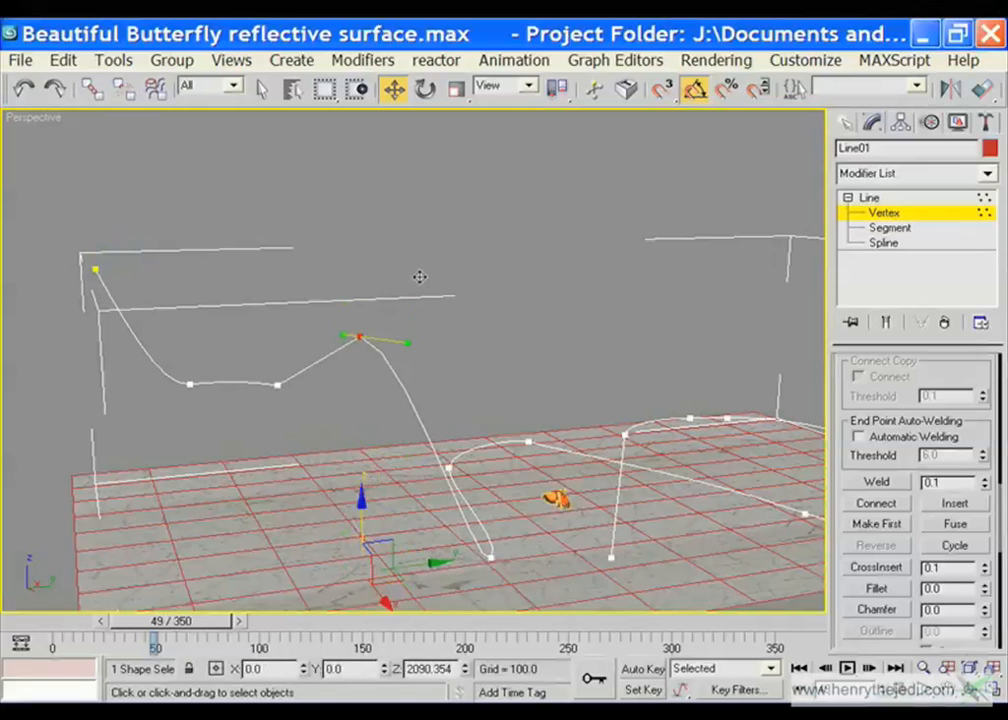
Fillet the selected peak vertex of the flight path, and raise the low vertex where the path first descends to the plane
{"action": "left_click_drag", "start_coordinate": [983, 589], "coordinate": [981, 509]}
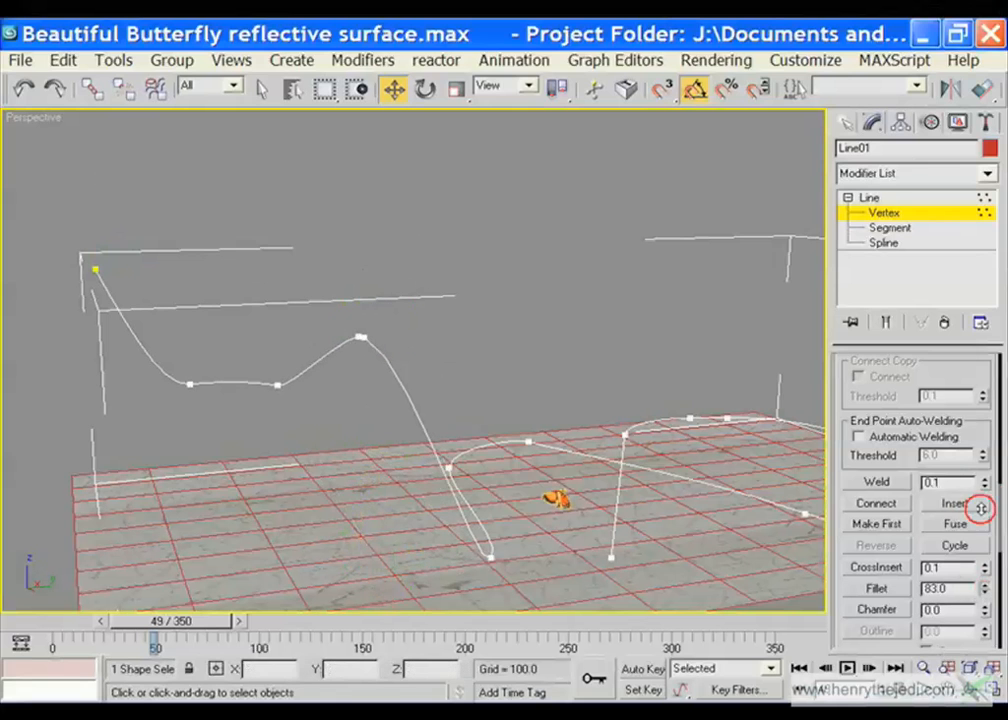
{"action": "key", "text": "ctrl+r"}
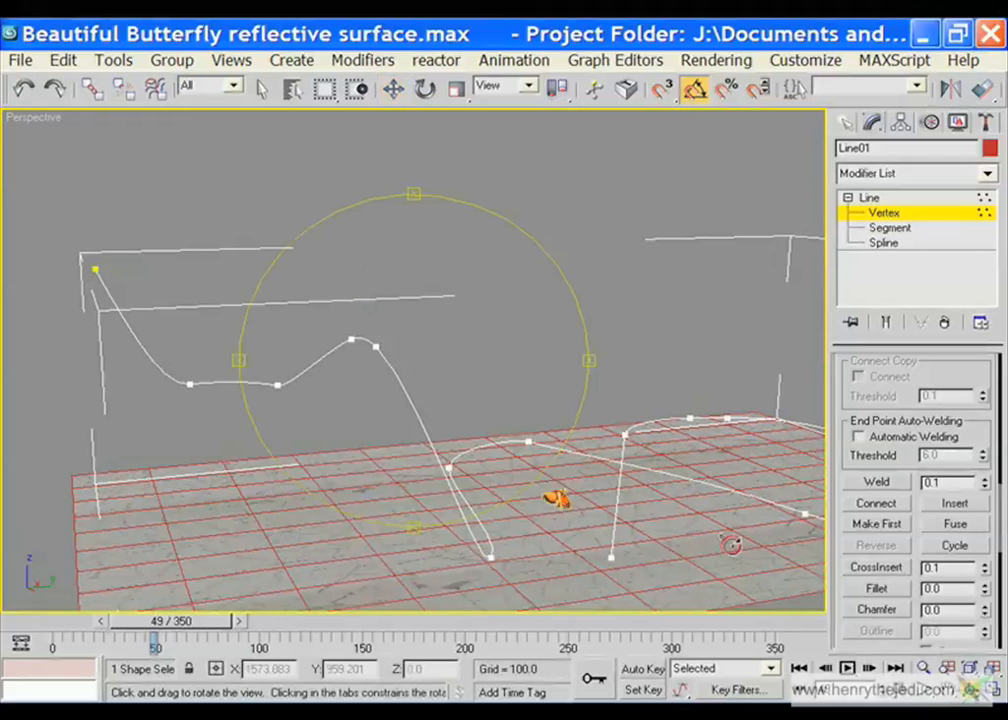
{"action": "left_click_drag", "start_coordinate": [398, 294], "coordinate": [331, 169]}
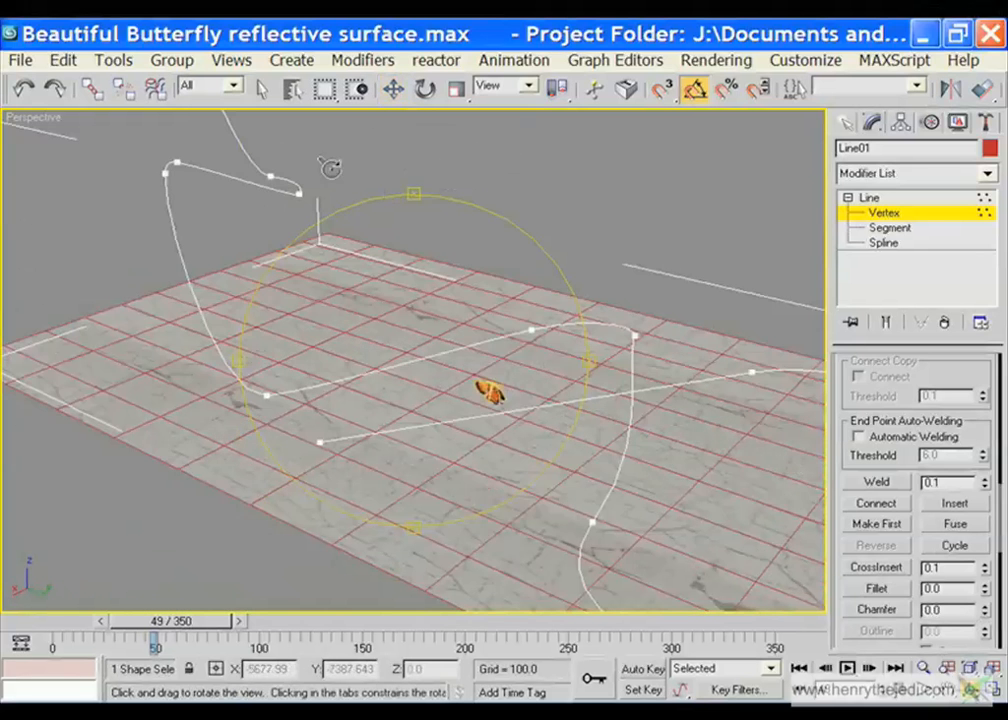
{"action": "left_click", "coordinate": [392, 90]}
{"action": "left_click", "coordinate": [266, 393]}
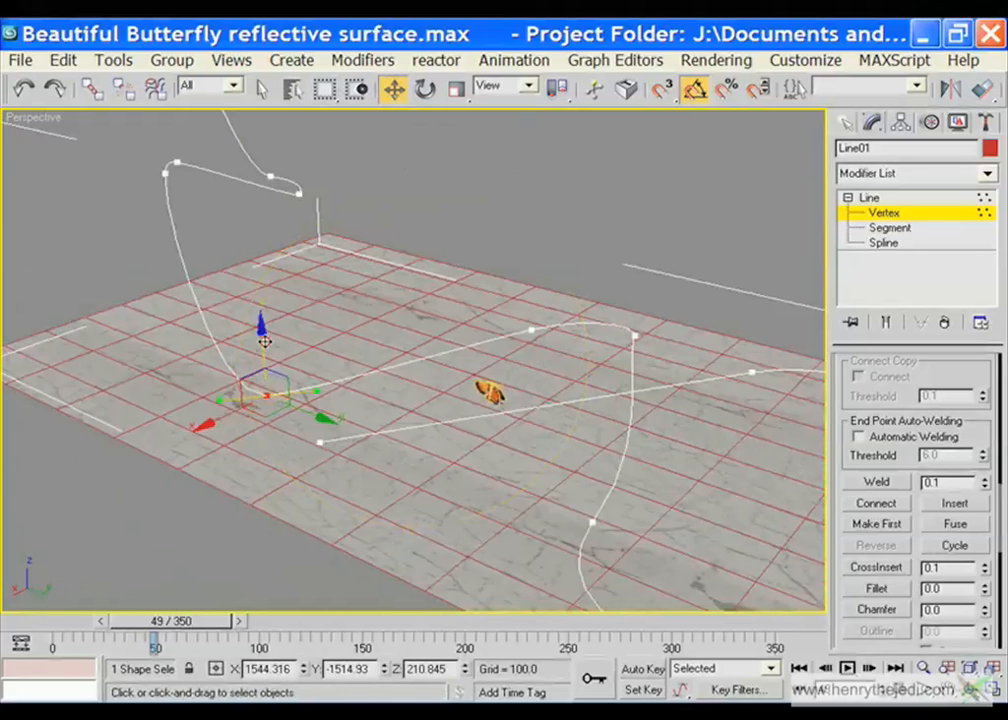
{"action": "left_click_drag", "start_coordinate": [263, 350], "coordinate": [352, 292]}
Raise three low vertices in the middle of the path well above the plane, the first to Z about 1105
{"action": "left_click", "coordinate": [633, 335]}
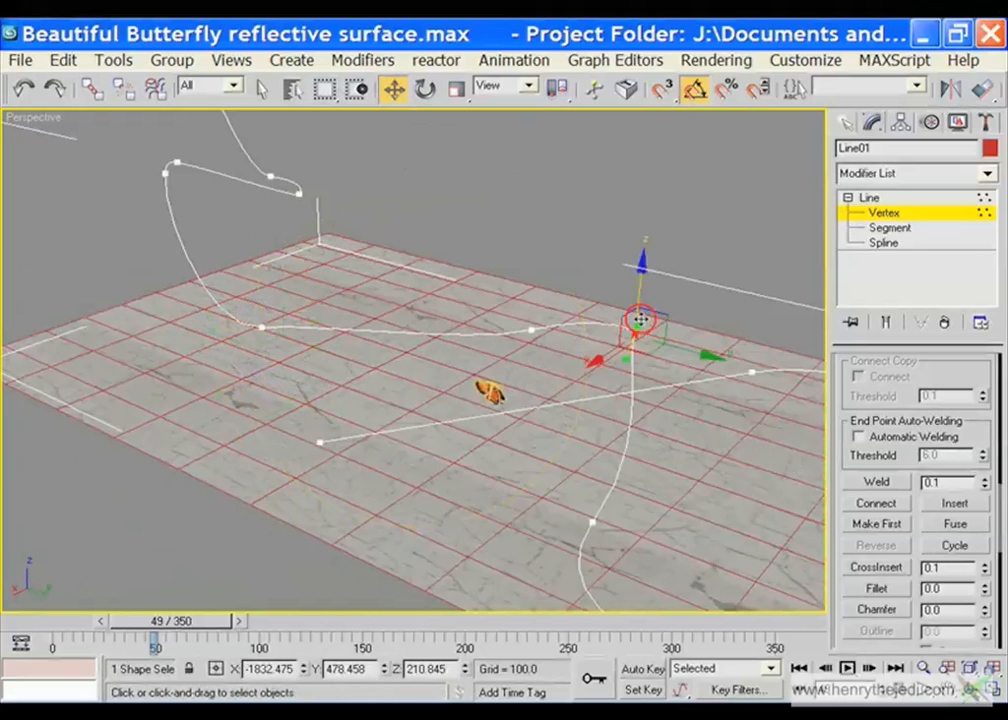
{"action": "left_click_drag", "start_coordinate": [638, 281], "coordinate": [644, 209]}
{"action": "middle_click_drag", "start_coordinate": [644, 209], "coordinate": [578, 398], "text": "alt"}
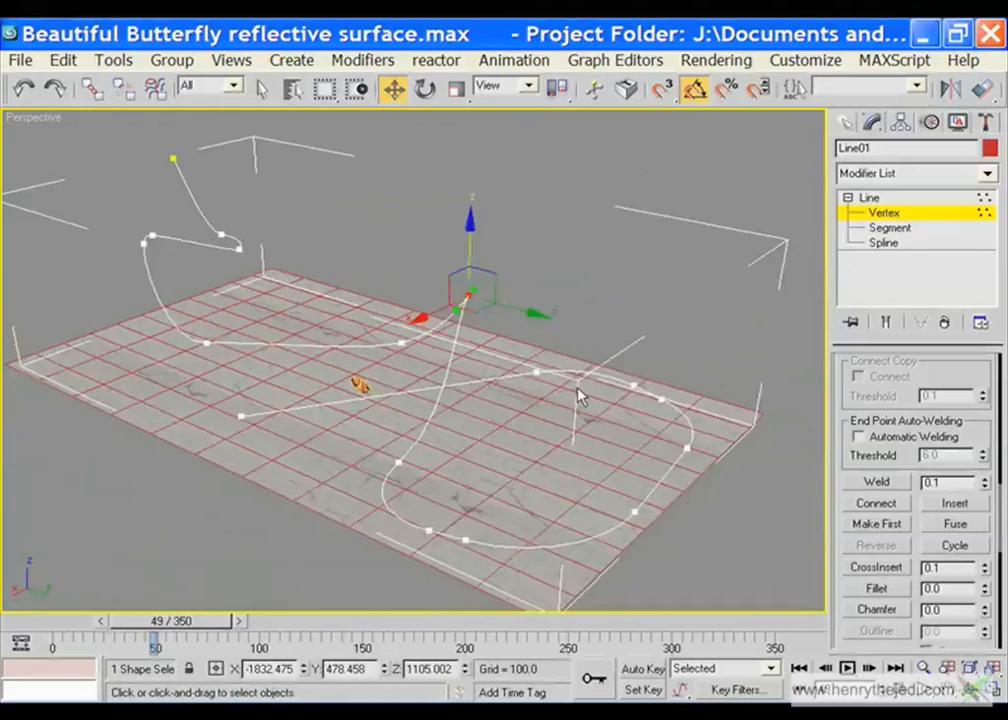
{"action": "left_click", "coordinate": [533, 371]}
{"action": "left_click_drag", "start_coordinate": [538, 322], "coordinate": [548, 150]}
{"action": "left_click", "coordinate": [398, 465]}
{"action": "left_click_drag", "start_coordinate": [395, 462], "coordinate": [398, 245]}
Raise the two neighbouring vertices at the start of the wide loop, the second to Z about 674
{"action": "left_click", "coordinate": [429, 531]}
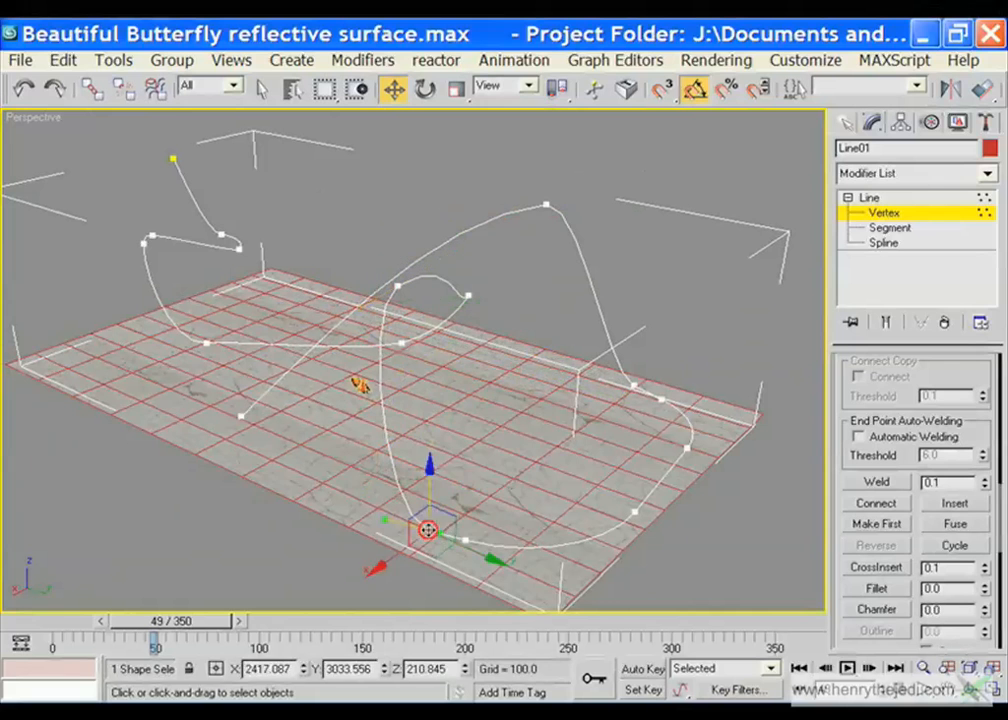
{"action": "left_click_drag", "start_coordinate": [428, 520], "coordinate": [427, 401]}
{"action": "left_click", "coordinate": [467, 542]}
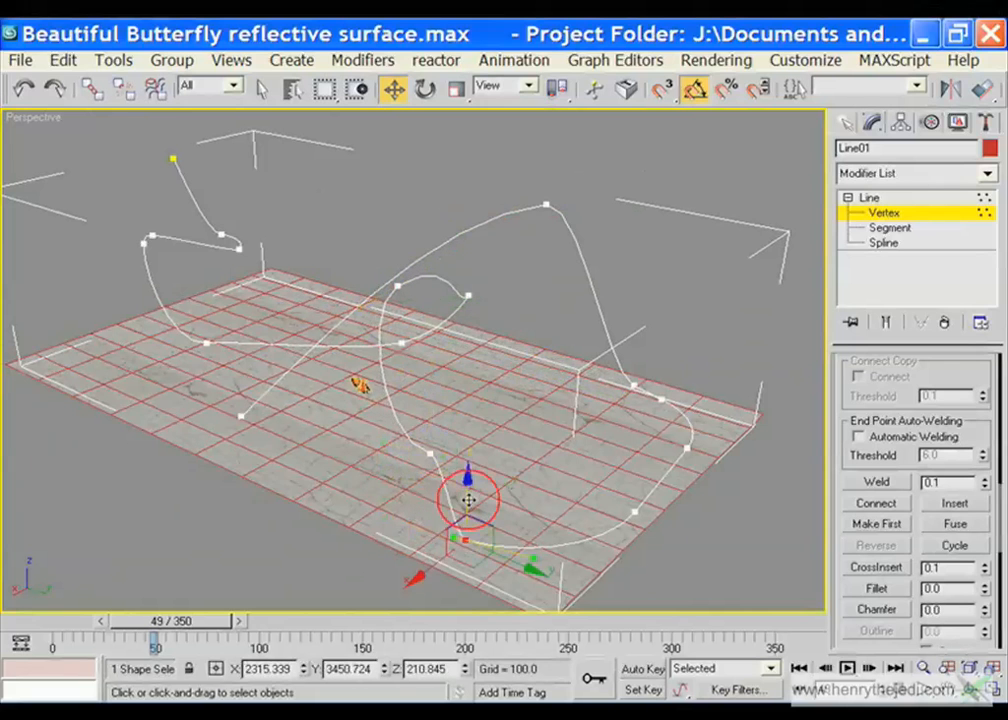
{"action": "left_click_drag", "start_coordinate": [468, 500], "coordinate": [466, 461]}
In the Left view, lower the selected loop vertex to Z about 504
{"action": "left_click", "coordinate": [993, 689]}
{"action": "scroll", "coordinate": [299, 542], "scroll_direction": "down", "scroll_amount": 3}
{"action": "middle_click", "coordinate": [299, 542]}
{"action": "scroll", "coordinate": [299, 540], "scroll_direction": "down", "scroll_amount": 7}
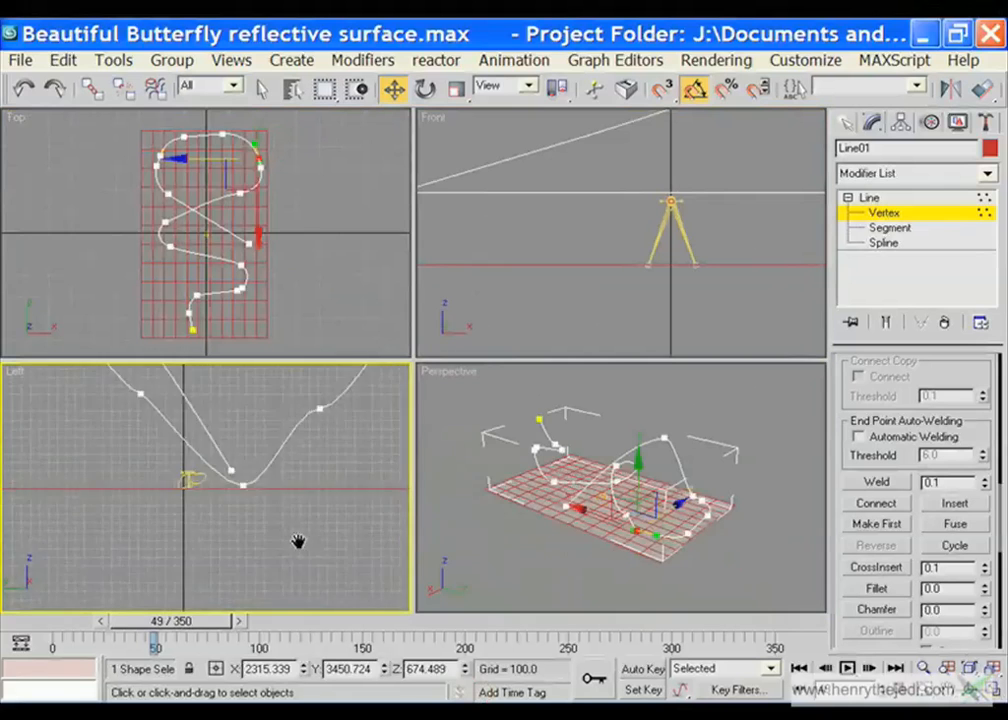
{"action": "middle_click_drag", "start_coordinate": [230, 495], "coordinate": [193, 572]}
{"action": "scroll", "coordinate": [284, 472], "scroll_direction": "up", "scroll_amount": 4}
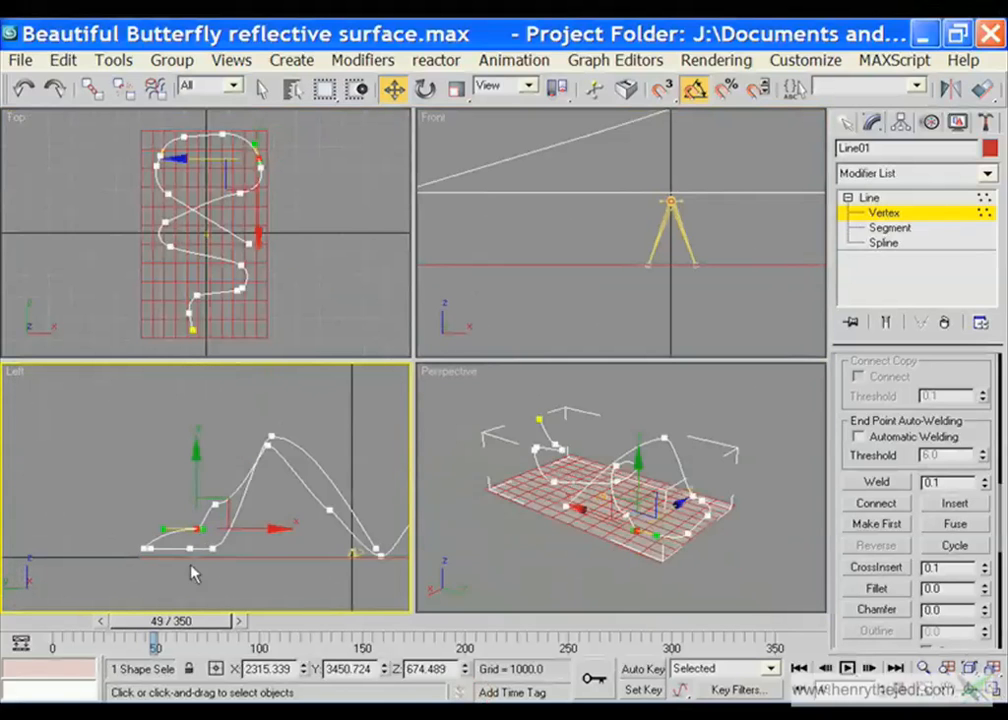
{"action": "left_click_drag", "start_coordinate": [200, 474], "coordinate": [192, 483]}
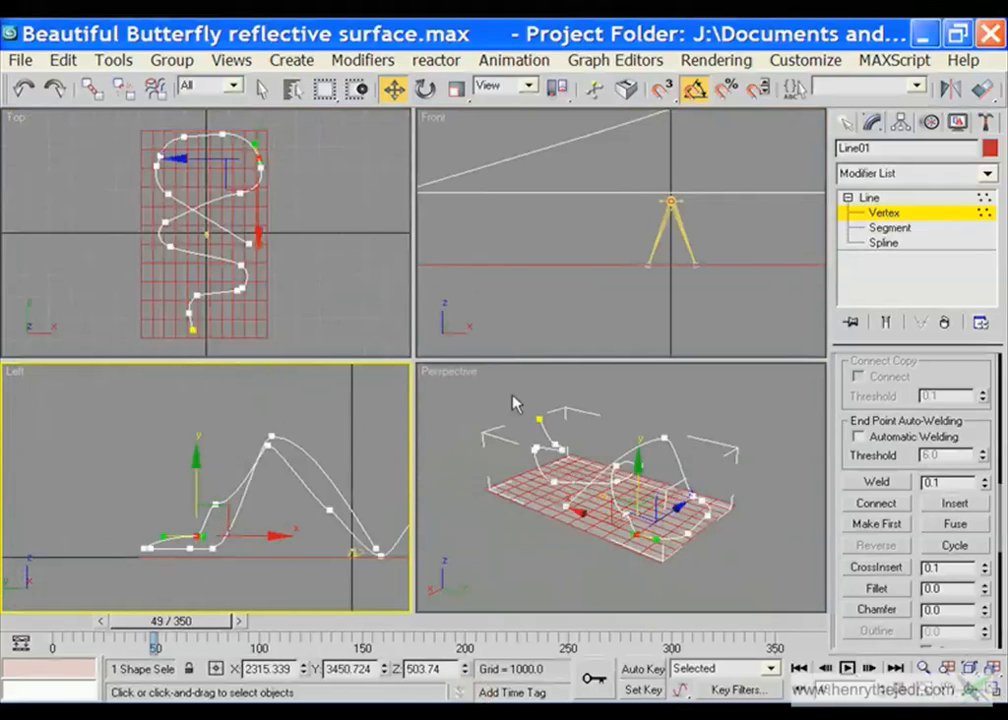
In the enlarged Perspective view, raise the next two loop vertices to Z about 542 and 461
{"action": "right_click", "coordinate": [455, 376]}
{"action": "left_click", "coordinate": [994, 692]}
{"action": "left_click", "coordinate": [970, 690]}
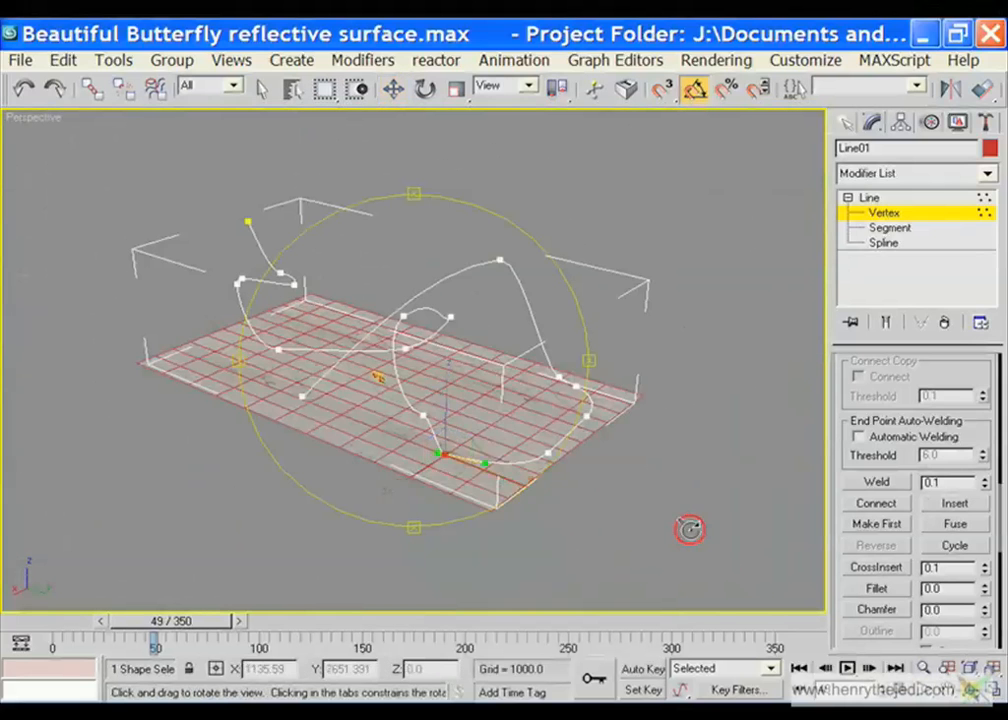
{"action": "left_click_drag", "start_coordinate": [485, 414], "coordinate": [353, 166]}
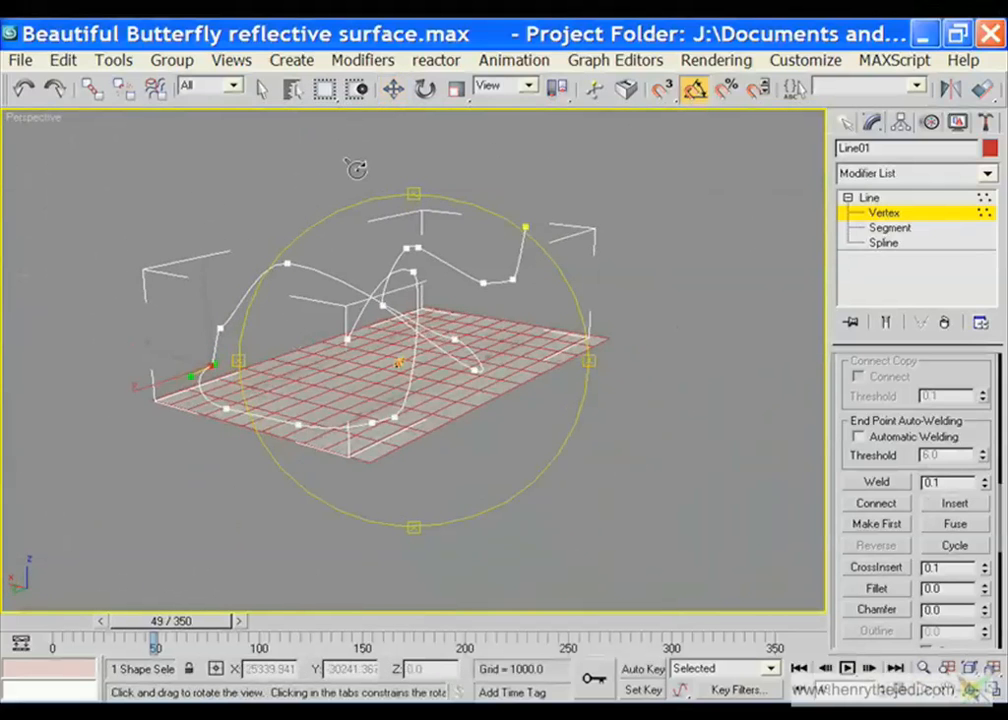
{"action": "key", "text": "w"}
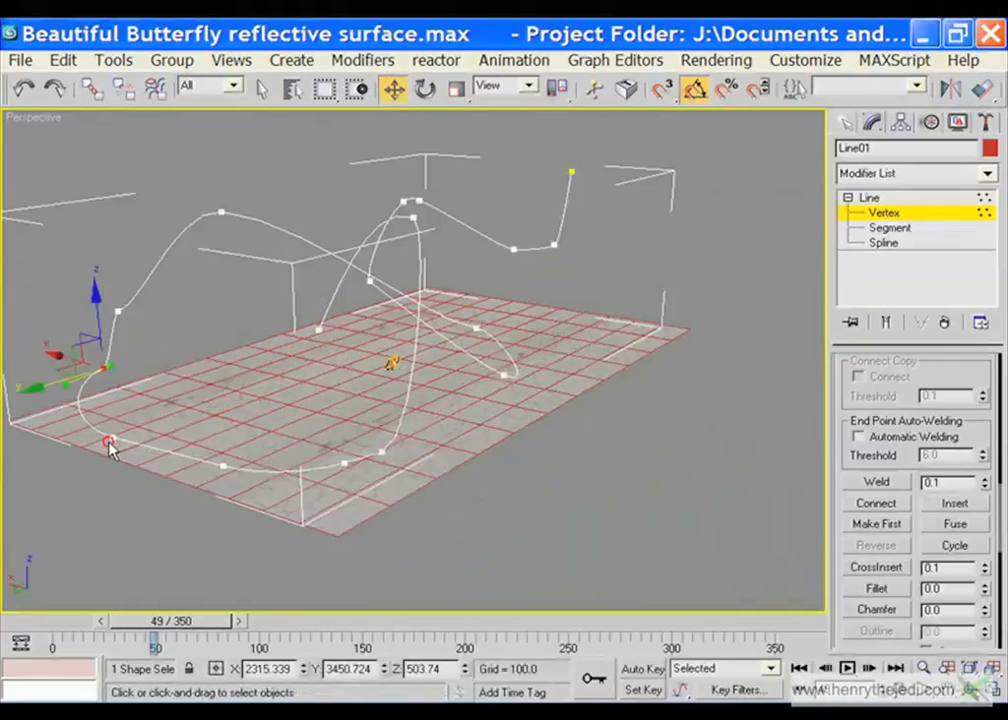
{"action": "left_click", "coordinate": [108, 442]}
{"action": "left_click_drag", "start_coordinate": [108, 442], "coordinate": [113, 390]}
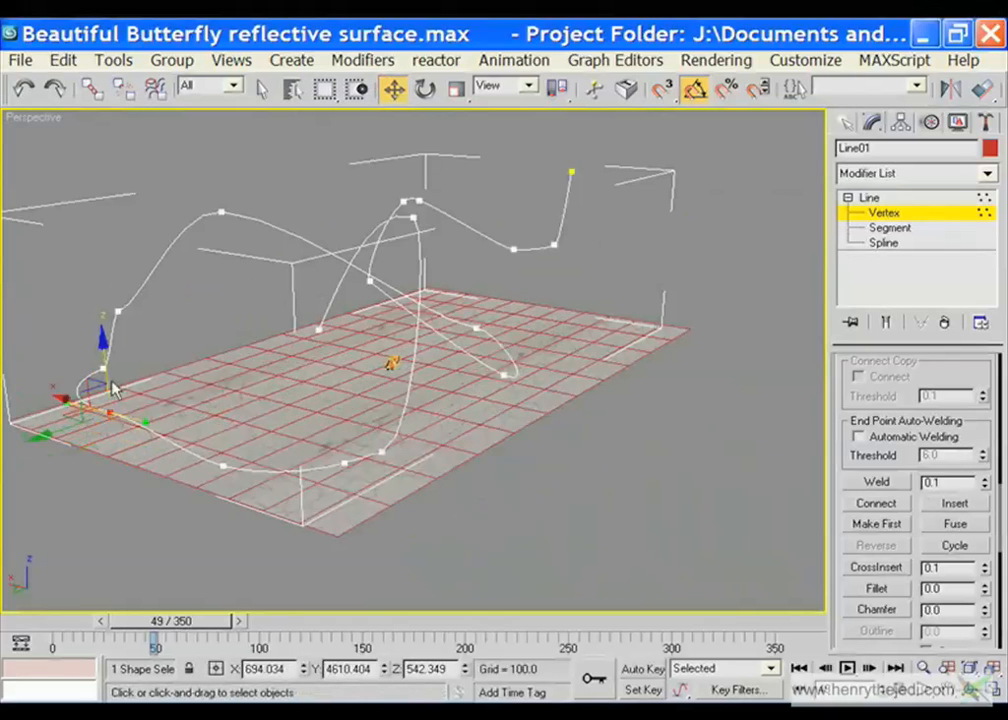
{"action": "left_click", "coordinate": [226, 464]}
{"action": "left_click_drag", "start_coordinate": [226, 464], "coordinate": [224, 422]}
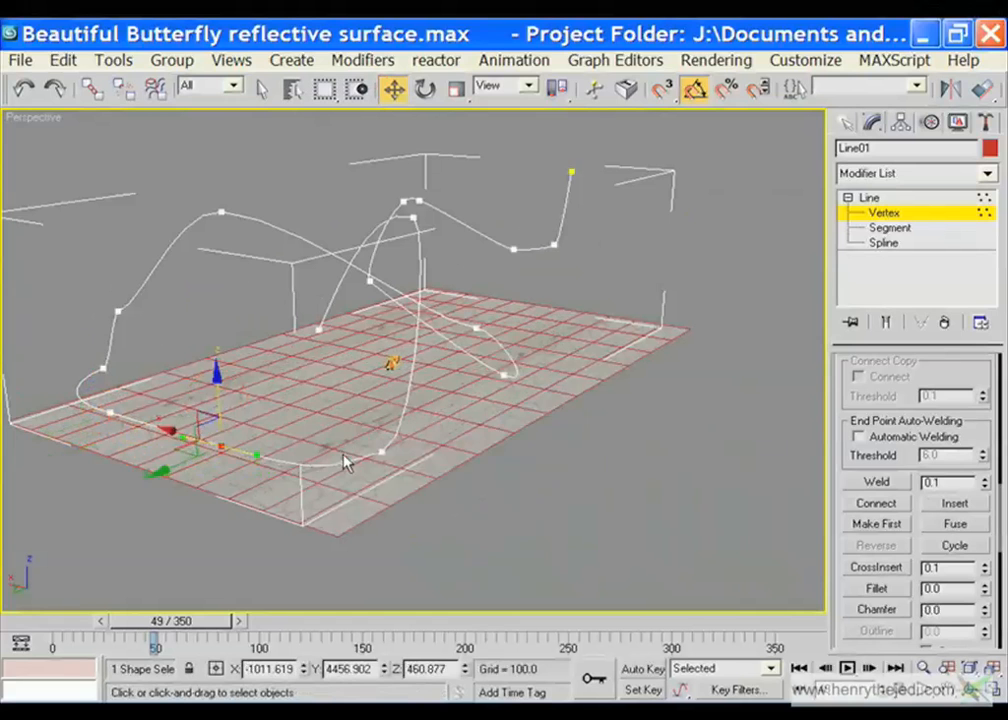
Raise the following two vertices at the loop's far bend, the second to Z about 482
{"action": "left_click", "coordinate": [345, 462]}
{"action": "left_click", "coordinate": [340, 465]}
{"action": "left_click_drag", "start_coordinate": [340, 465], "coordinate": [381, 360]}
{"action": "left_click", "coordinate": [383, 452]}
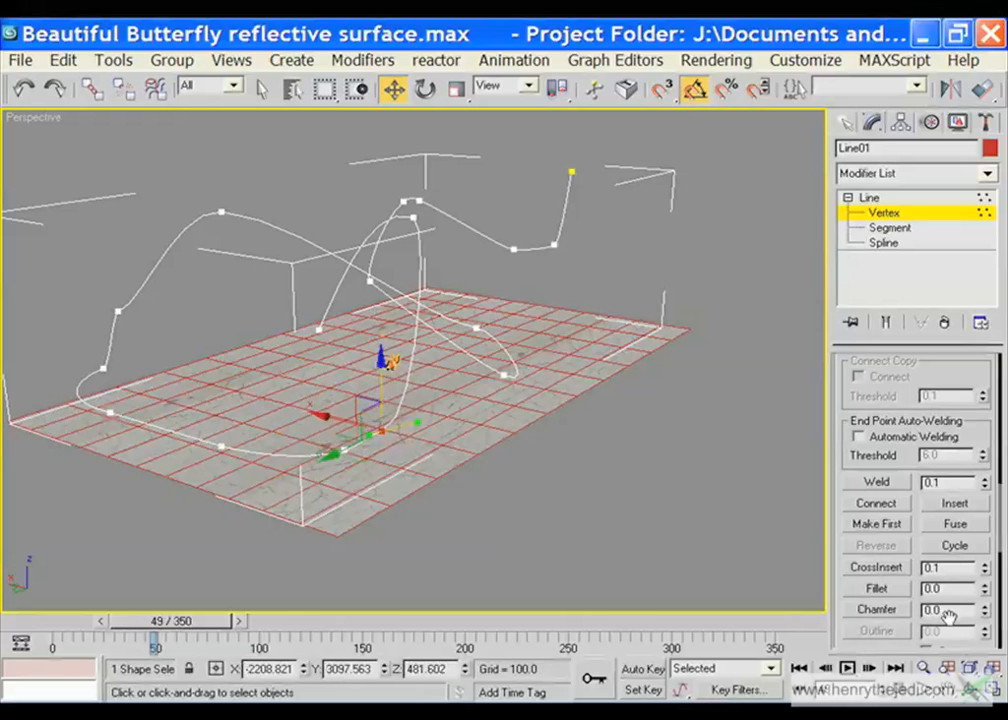
Raise the lowest vertex of the path's central dip to Z about 291
{"action": "middle_click_drag", "start_coordinate": [390, 362], "coordinate": [299, 318], "text": "alt"}
{"action": "left_click", "coordinate": [385, 93]}
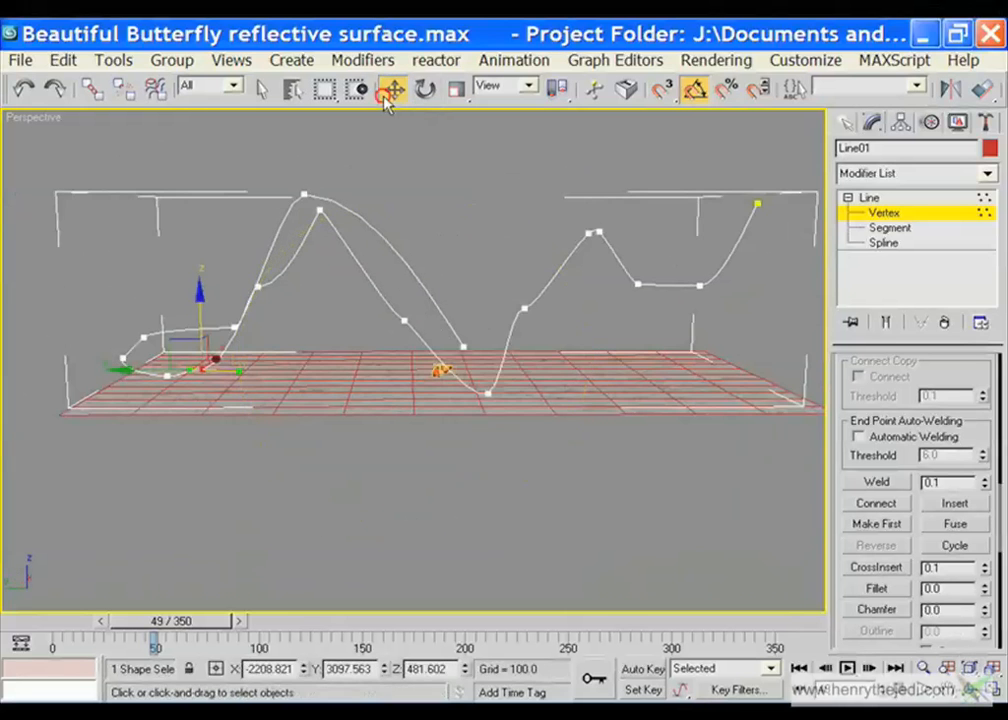
{"action": "left_click", "coordinate": [488, 393]}
{"action": "left_click_drag", "start_coordinate": [488, 393], "coordinate": [484, 371]}
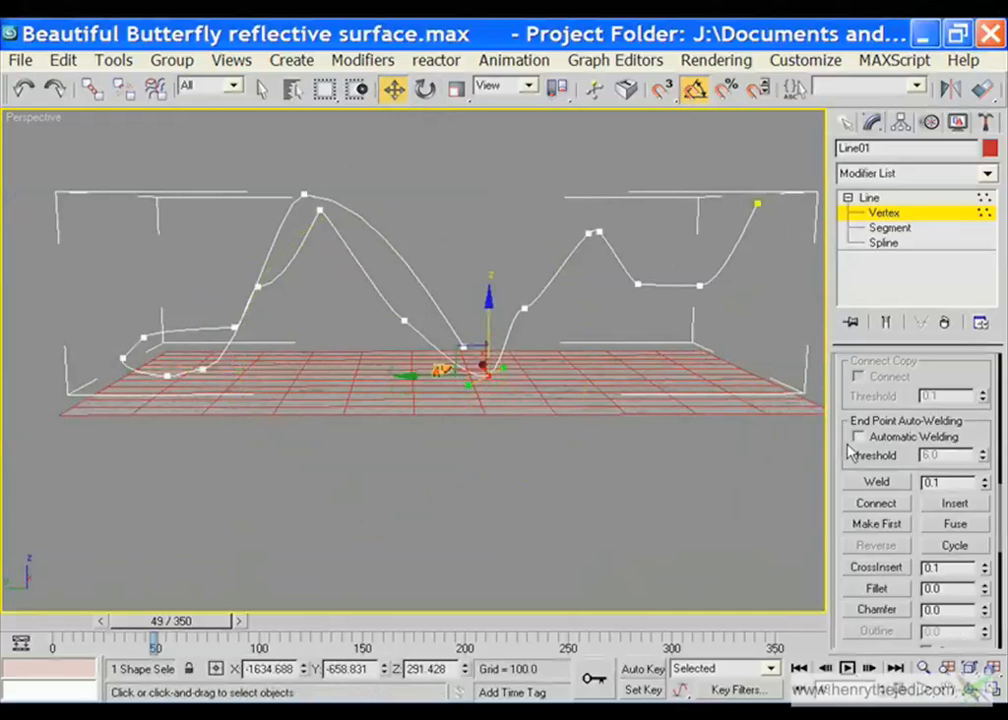
Return the animation to frame 0 and restrict the selection filter to Bone objects
{"action": "middle_click_drag", "start_coordinate": [569, 418], "coordinate": [398, 342], "text": "alt"}
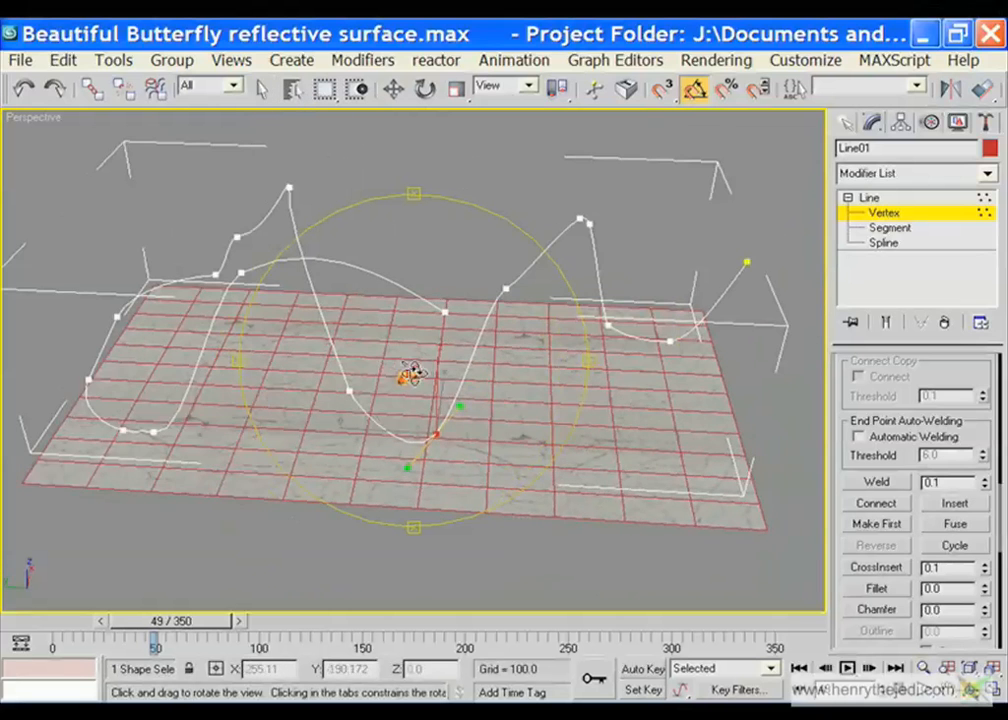
{"action": "middle_click_drag", "start_coordinate": [520, 370], "coordinate": [715, 360], "text": "alt"}
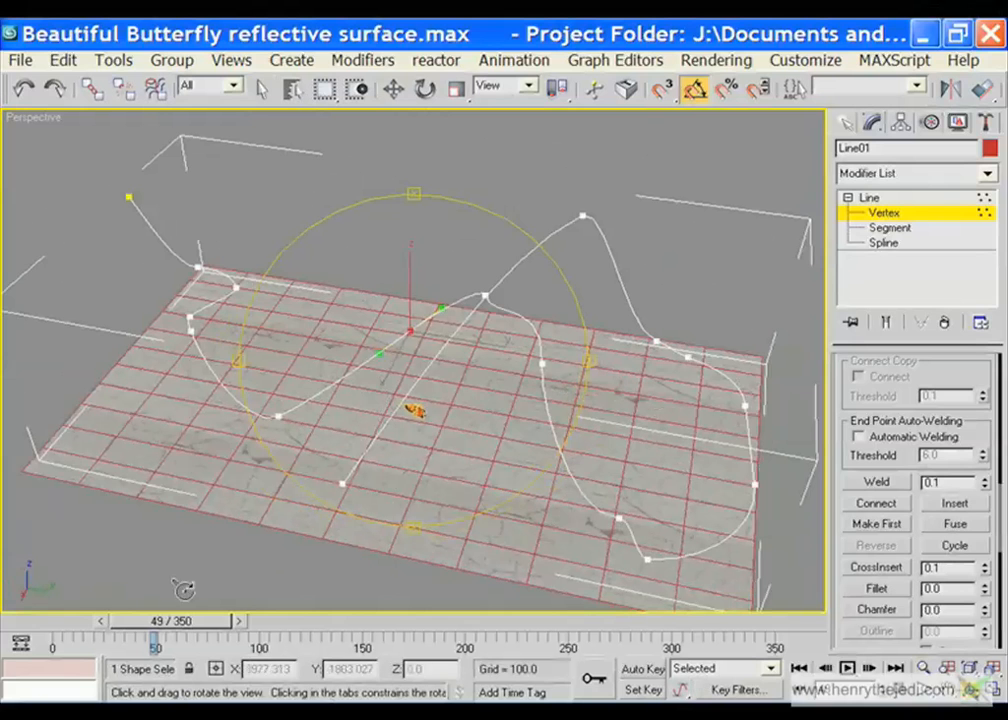
{"action": "left_click_drag", "start_coordinate": [180, 637], "coordinate": [40, 622]}
{"action": "left_click", "coordinate": [208, 85]}
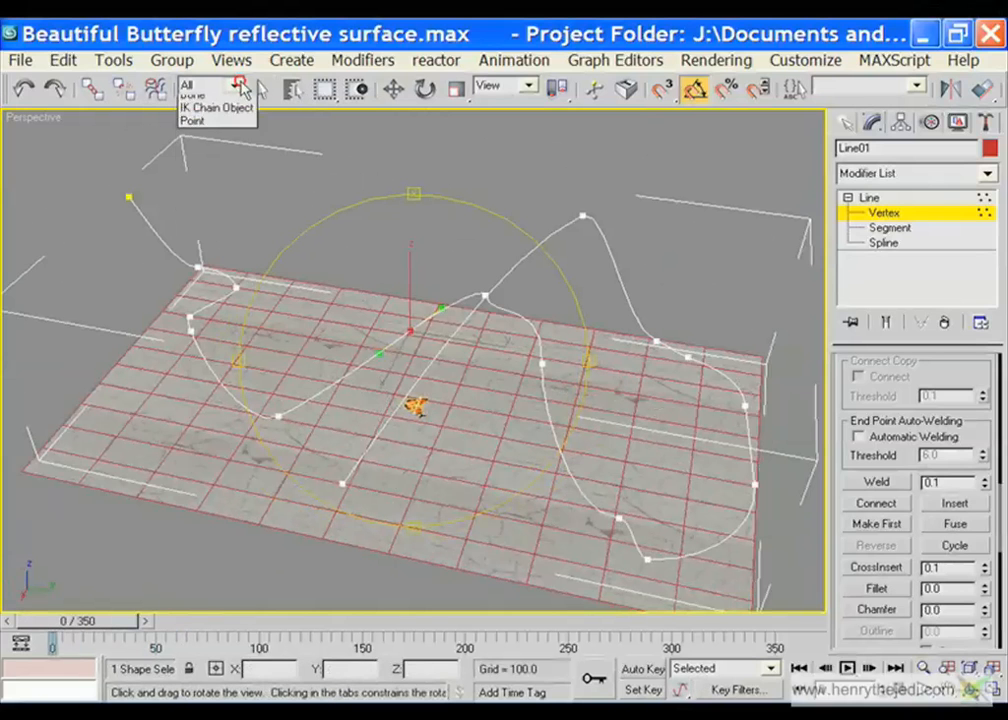
{"action": "left_click", "coordinate": [192, 233]}
{"action": "left_click", "coordinate": [261, 88]}
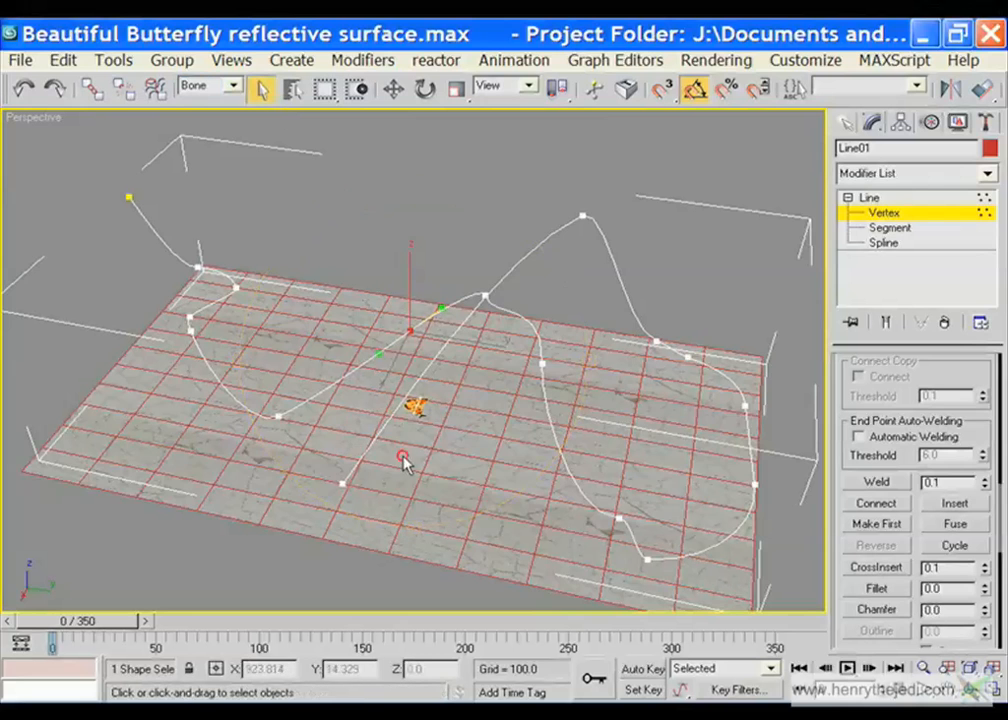
Select the butterfly's Bone01 by name
{"action": "scroll", "coordinate": [317, 175], "scroll_direction": "up", "scroll_amount": 5}
{"action": "middle_click_drag", "start_coordinate": [422, 478], "coordinate": [455, 376]}
{"action": "scroll", "coordinate": [461, 385], "scroll_direction": "up", "scroll_amount": 6}
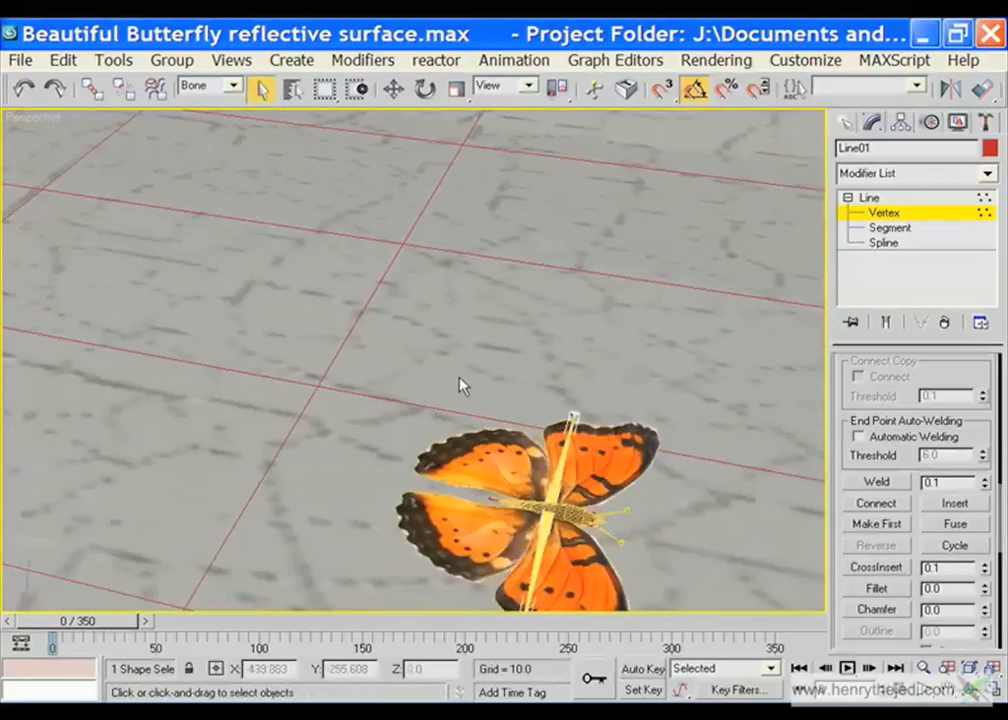
{"action": "middle_click_drag", "start_coordinate": [563, 498], "coordinate": [410, 385]}
{"action": "left_click", "coordinate": [292, 88]}
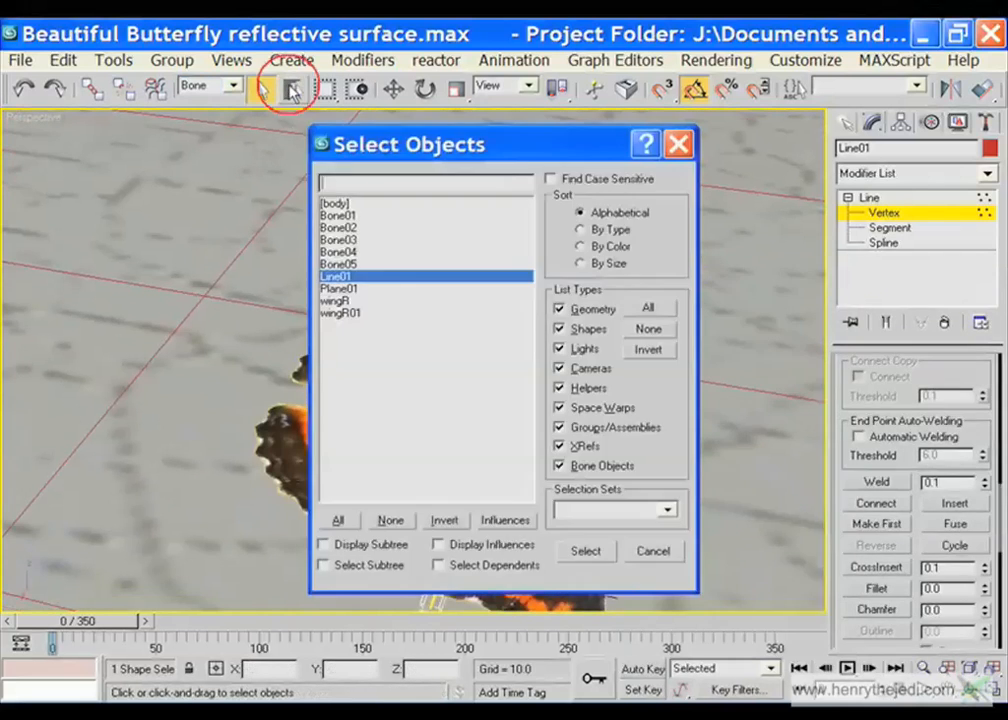
{"action": "left_click", "coordinate": [338, 215]}
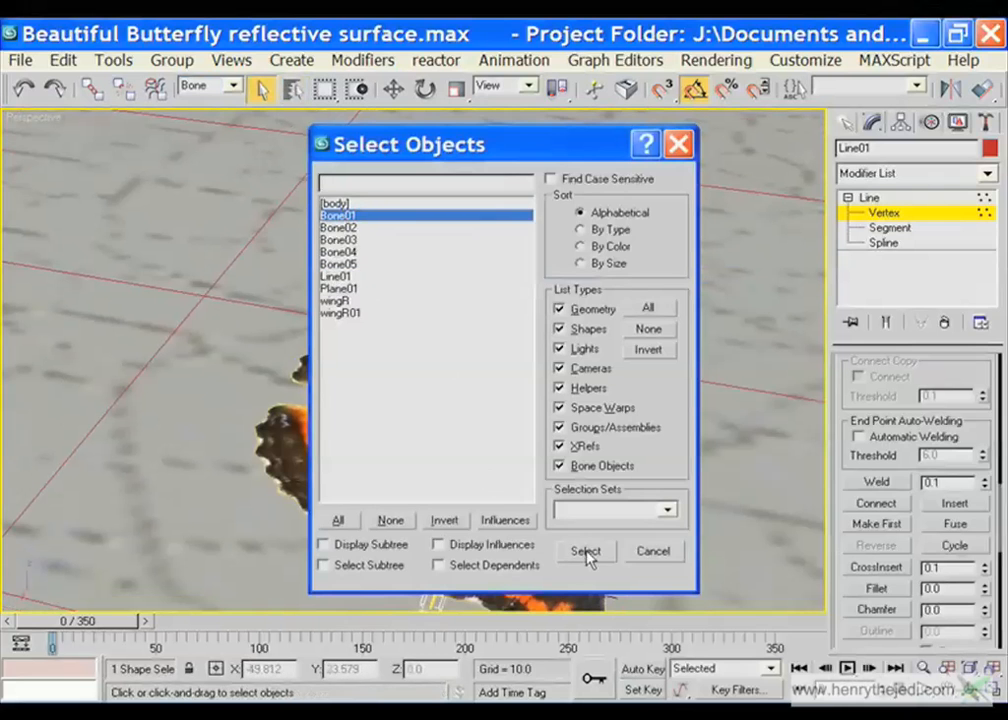
{"action": "left_click", "coordinate": [586, 552]}
Apply a Path Constraint to Bone01 with Line01 as its path
{"action": "scroll", "coordinate": [422, 290], "scroll_direction": "down", "scroll_amount": 10}
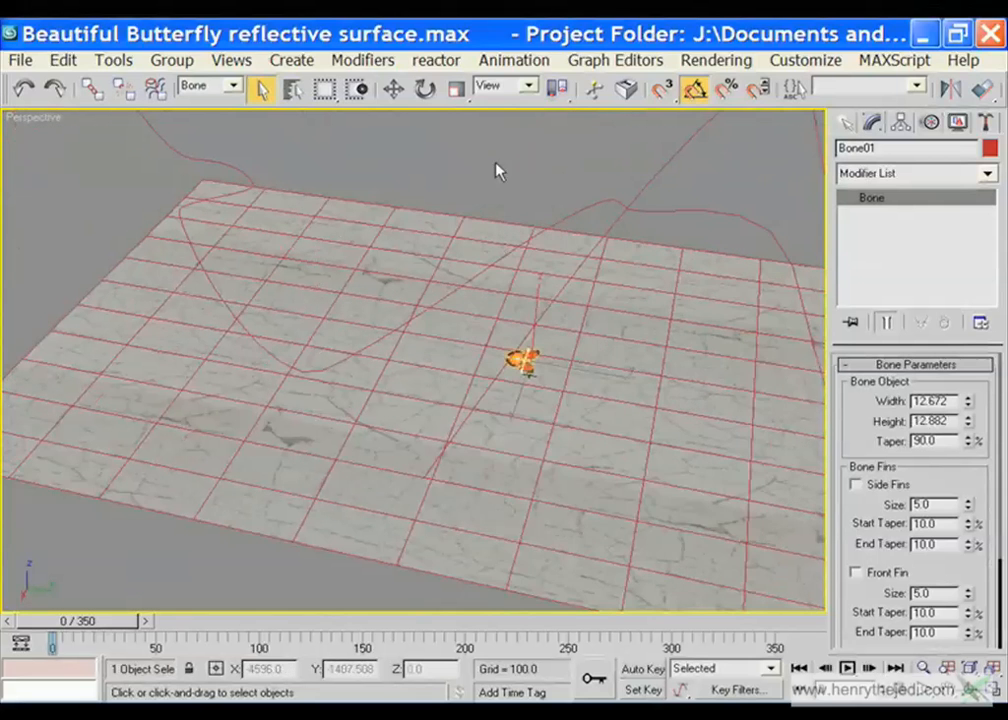
{"action": "left_click", "coordinate": [505, 62]}
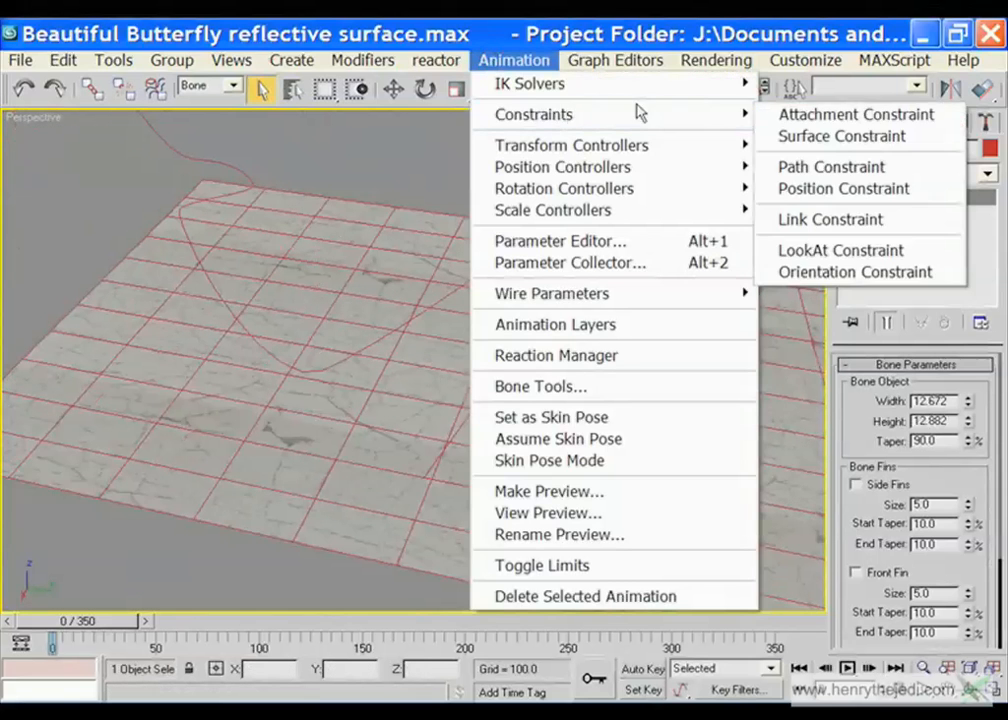
{"action": "mouse_move", "coordinate": [740, 114]}
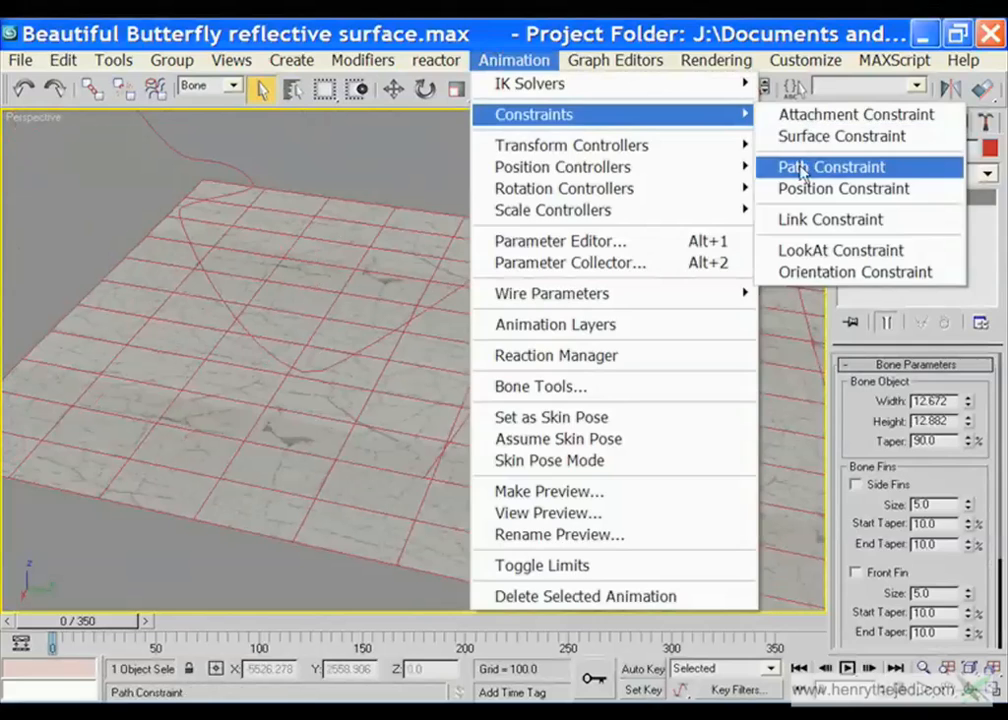
{"action": "left_click", "coordinate": [786, 166]}
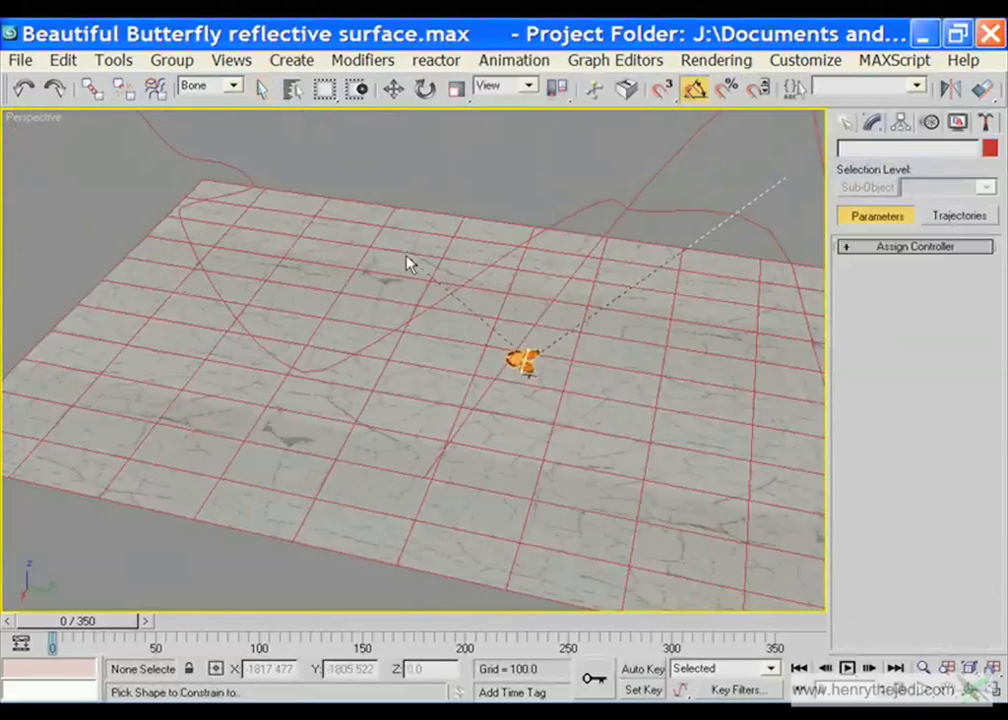
{"action": "left_click", "coordinate": [291, 90]}
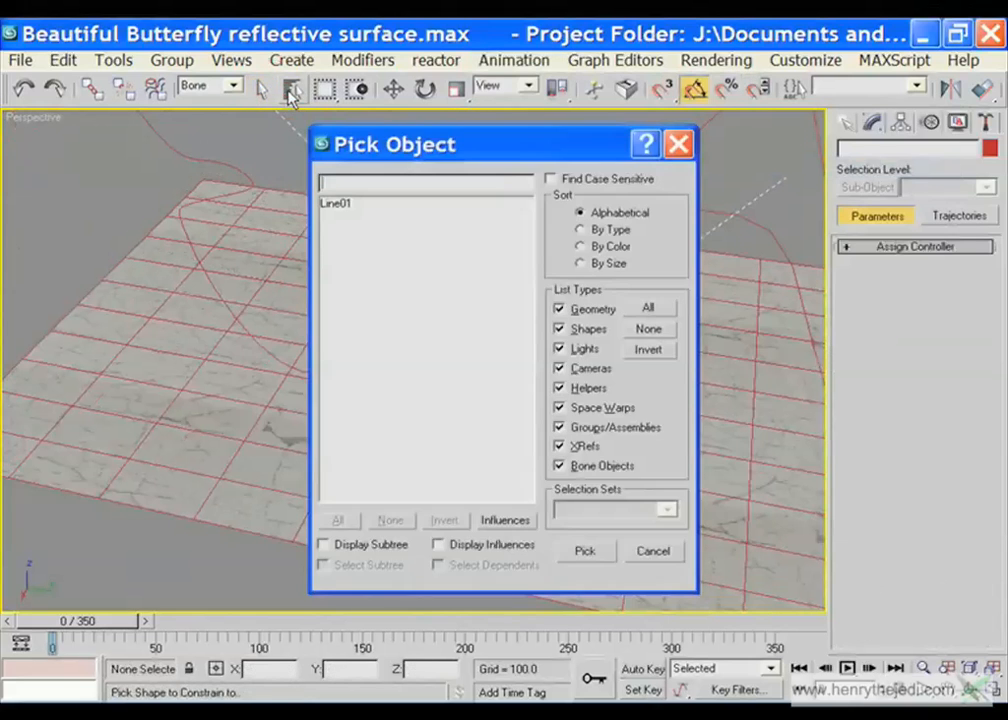
{"action": "left_click", "coordinate": [358, 205]}
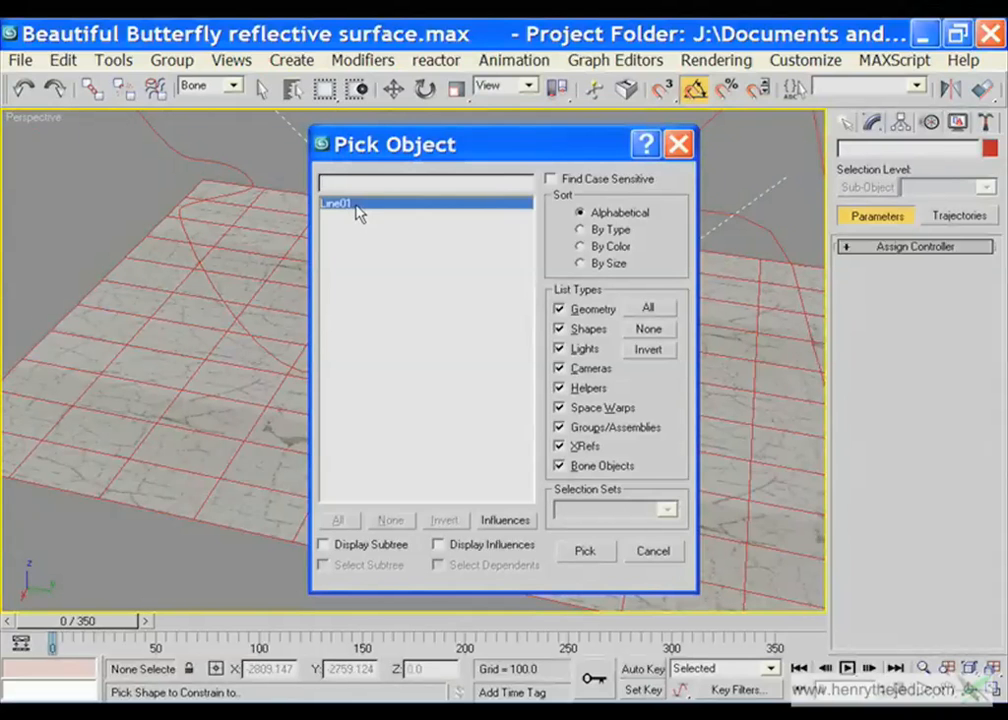
{"action": "left_click", "coordinate": [606, 558]}
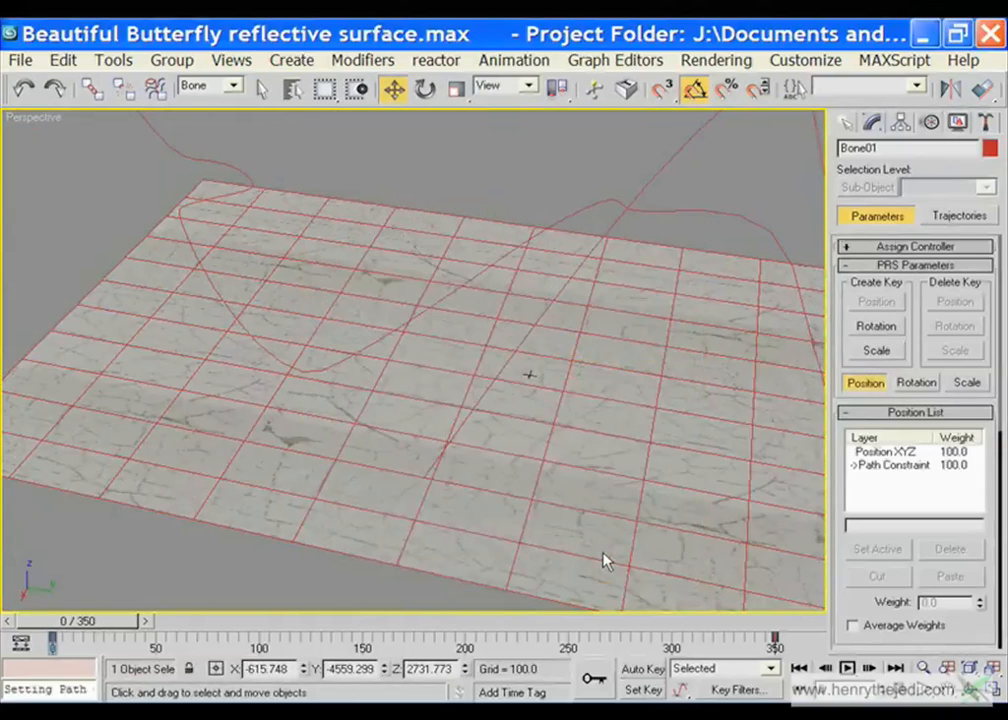
Scrub through the timeline and play the animation to check the butterfly's movement along the path
{"action": "middle_click_drag", "start_coordinate": [419, 322], "coordinate": [397, 411], "text": "alt"}
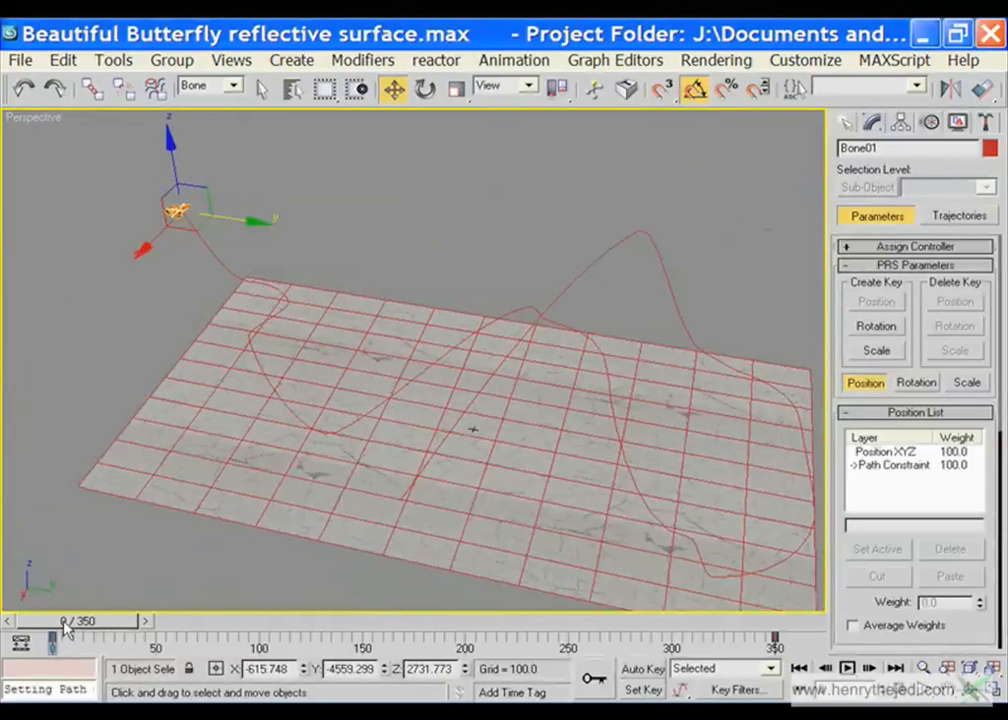
{"action": "left_click_drag", "start_coordinate": [65, 623], "coordinate": [22, 612]}
{"action": "key", "text": "slash"}
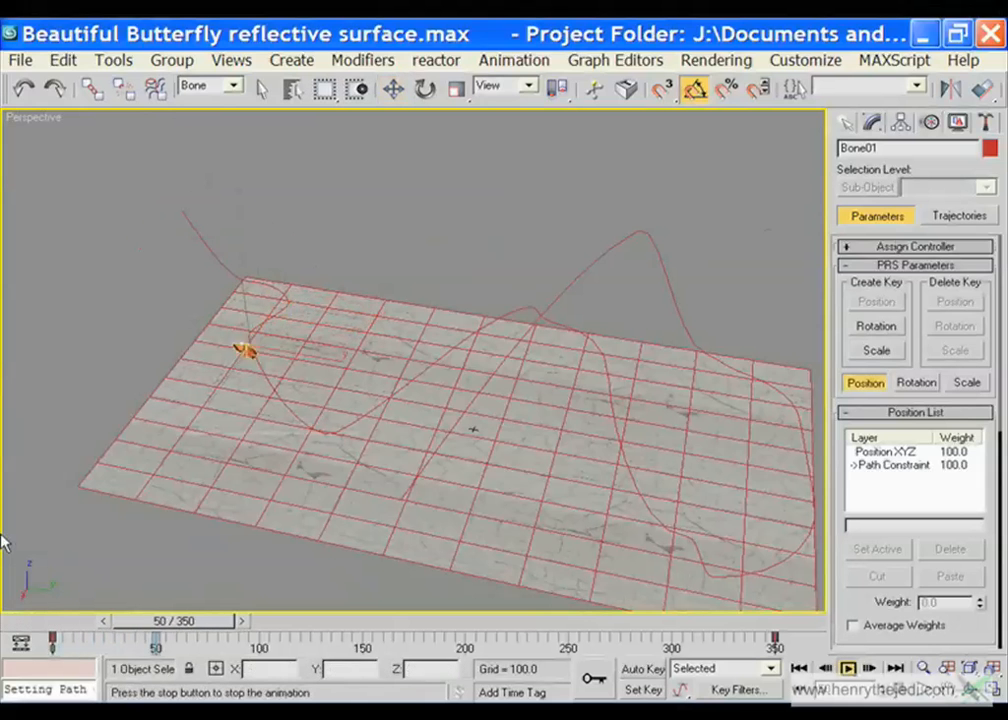
Examine the butterfly's flight along the path from several viewing angles during playback, and stop the animation
{"action": "left_click", "coordinate": [970, 689]}
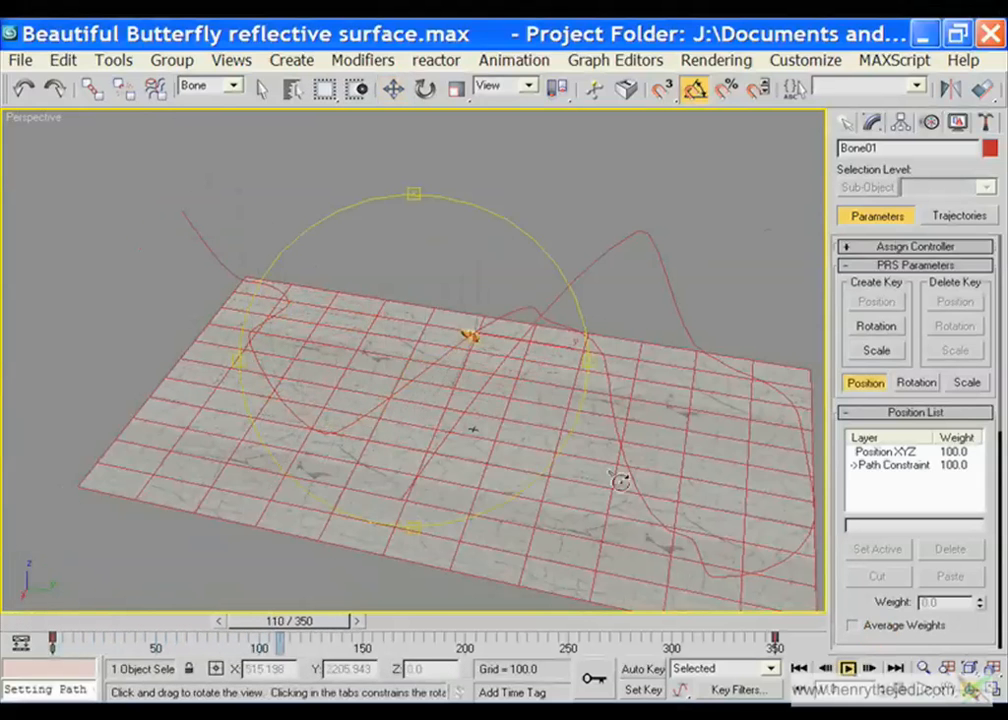
{"action": "left_click_drag", "start_coordinate": [439, 382], "coordinate": [353, 322]}
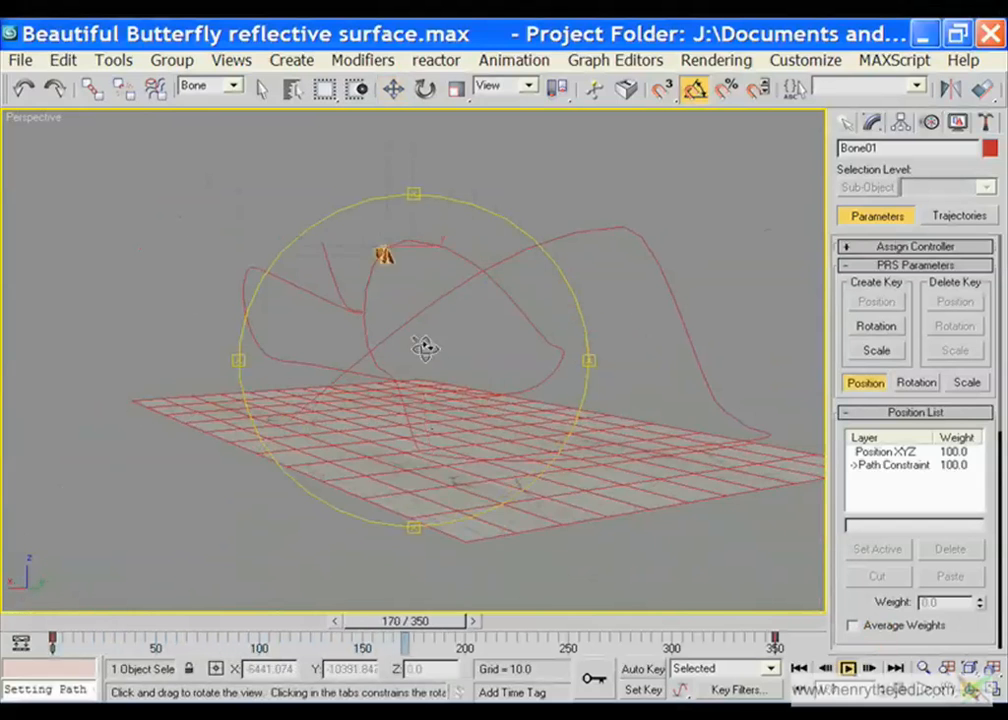
{"action": "left_click_drag", "start_coordinate": [452, 394], "coordinate": [477, 445]}
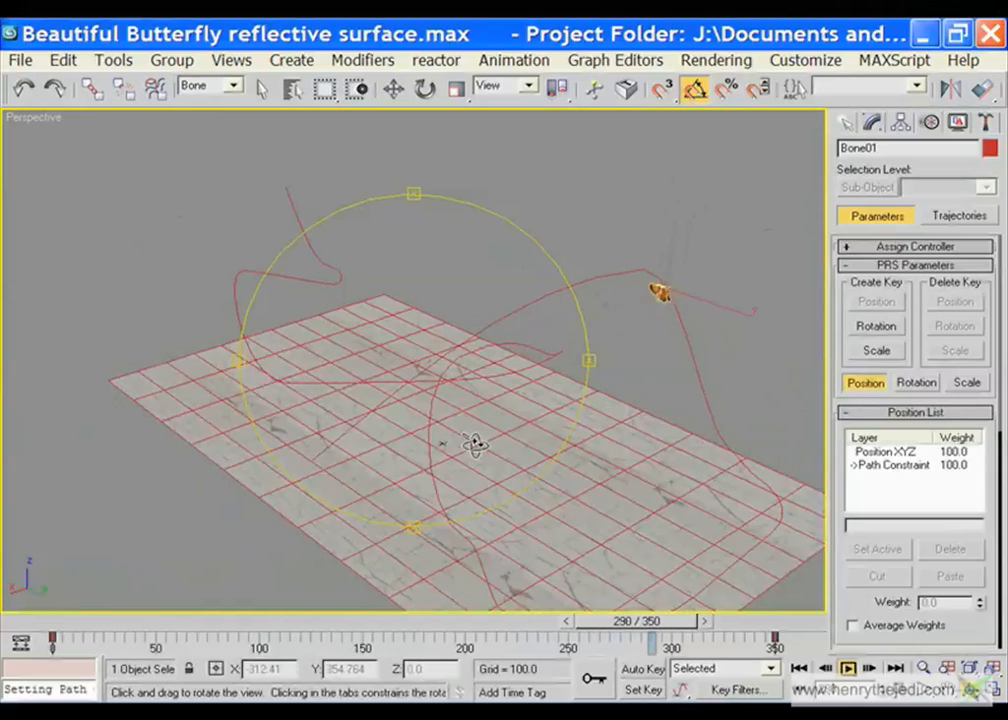
{"action": "left_click_drag", "start_coordinate": [423, 470], "coordinate": [457, 441]}
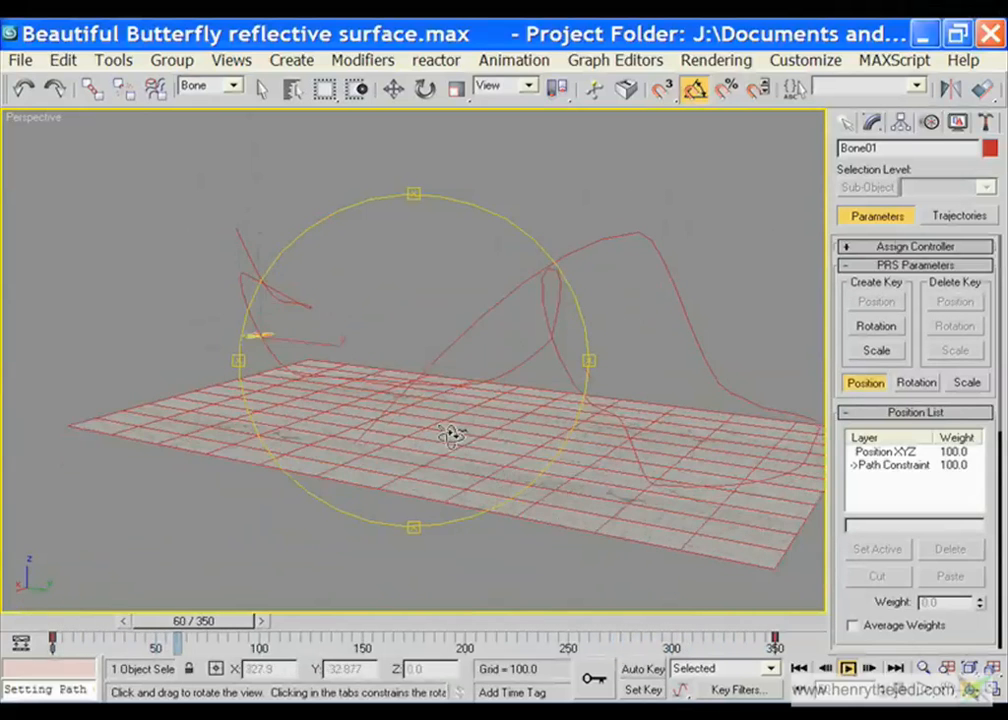
{"action": "key", "text": "Escape"}
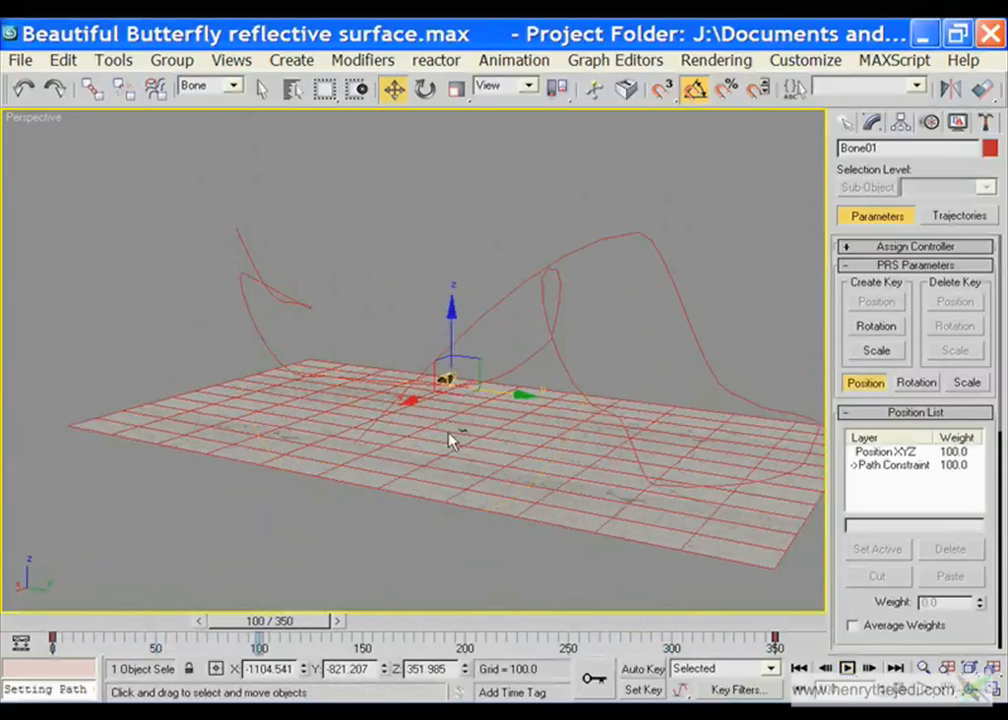
Inspect the butterfly's position on the path at frames 52 and 75, with the Path Constraint layer of Bone01 selected
{"action": "left_click_drag", "start_coordinate": [298, 636], "coordinate": [185, 636]}
{"action": "scroll", "coordinate": [660, 460], "scroll_direction": "up", "scroll_amount": 5}
{"action": "middle_click_drag", "start_coordinate": [626, 490], "coordinate": [790, 270]}
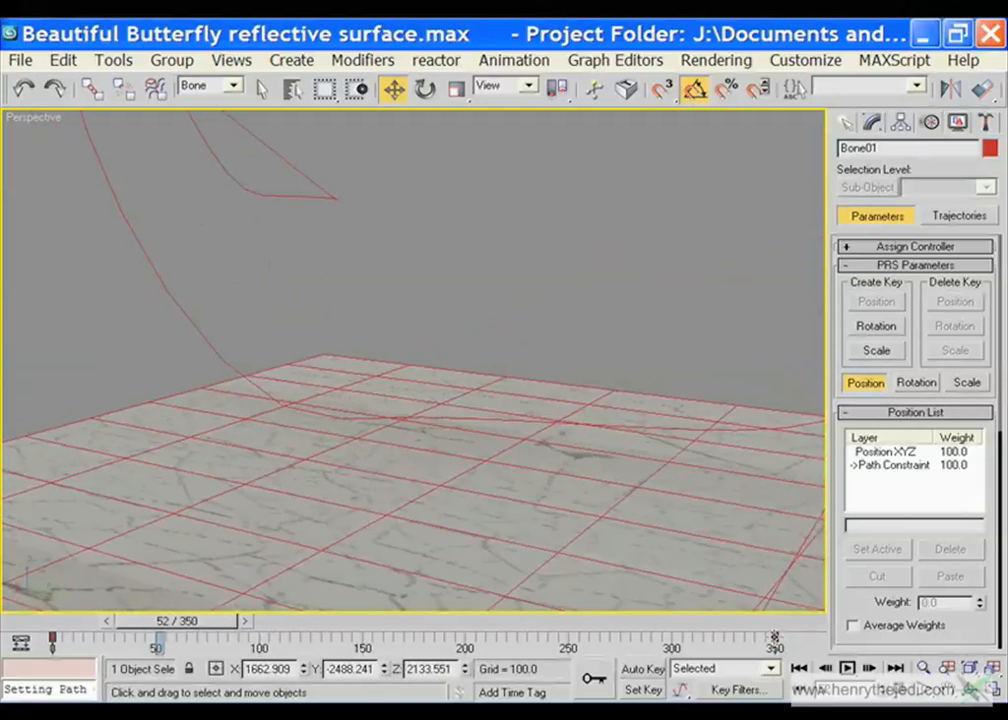
{"action": "left_click", "coordinate": [873, 466]}
{"action": "scroll", "coordinate": [612, 387], "scroll_direction": "down", "scroll_amount": 5}
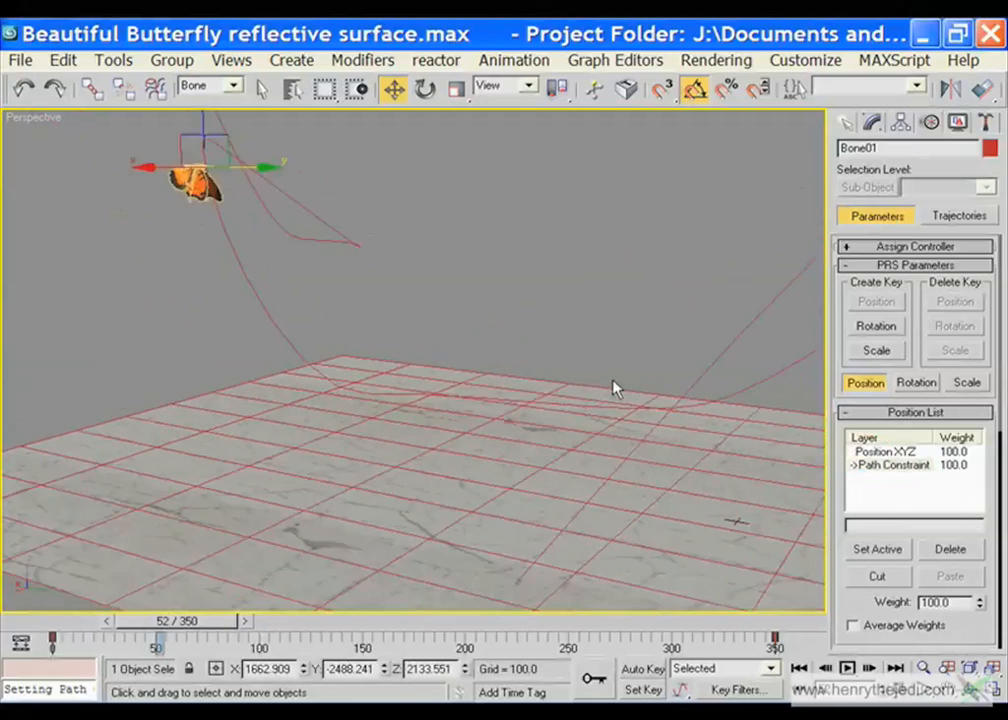
{"action": "scroll", "coordinate": [606, 475], "scroll_direction": "up", "scroll_amount": 2}
{"action": "left_click_drag", "start_coordinate": [160, 622], "coordinate": [207, 640]}
{"action": "key", "text": "w"}
{"action": "scroll", "coordinate": [378, 492], "scroll_direction": "up", "scroll_amount": 3}
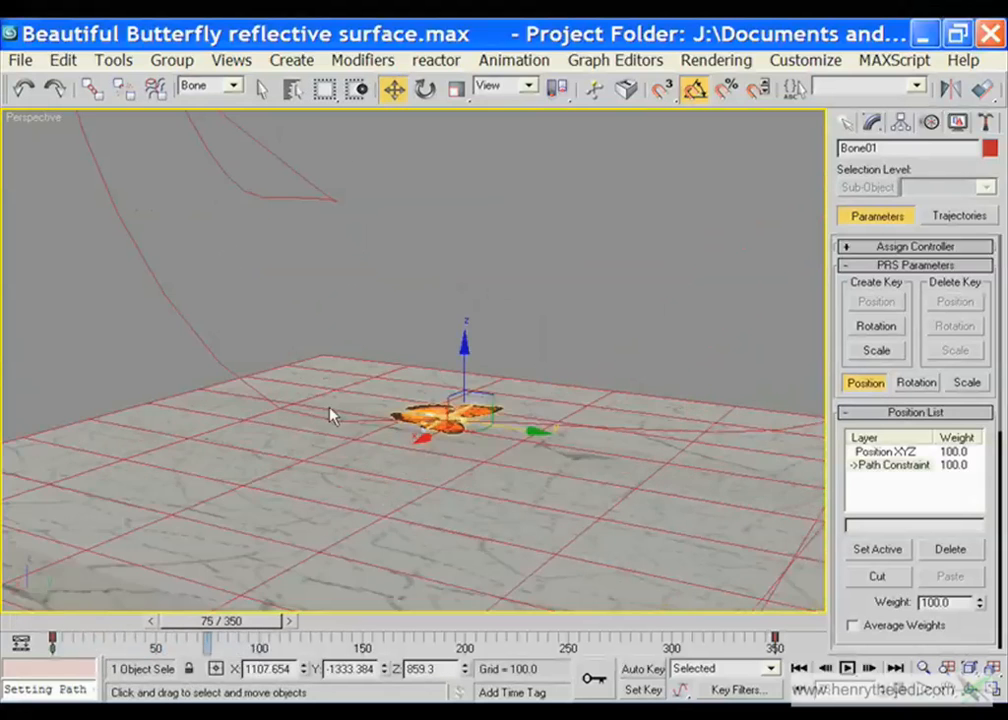
Set the selection filter to All and select the vertex of Line01 nearest the butterfly at frame 75
{"action": "left_click", "coordinate": [233, 86]}
{"action": "left_click", "coordinate": [212, 100]}
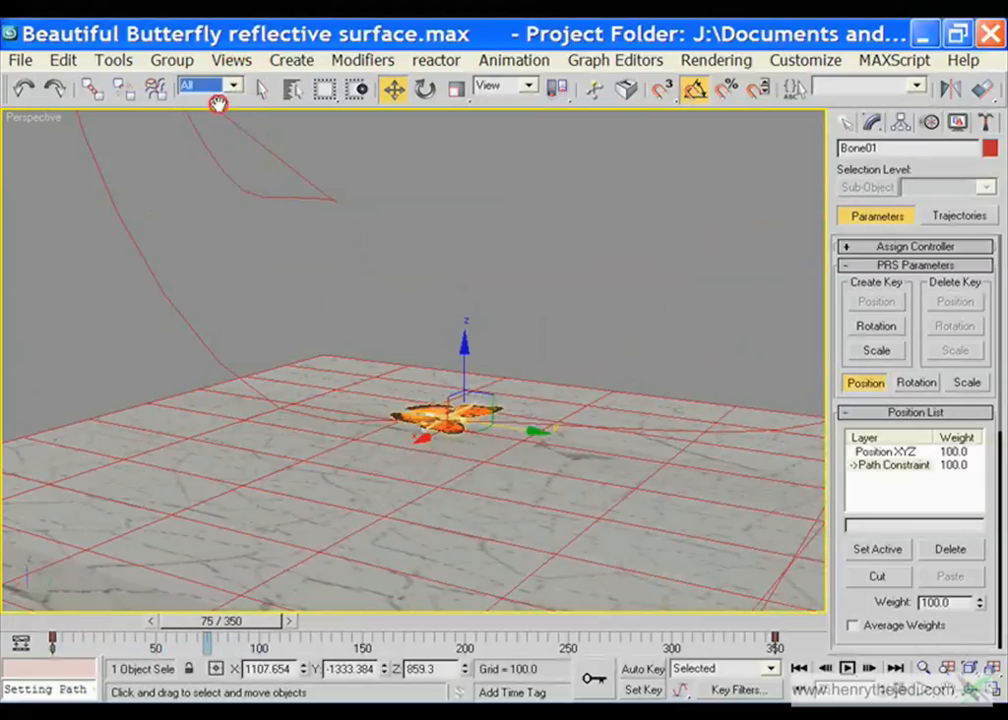
{"action": "left_click", "coordinate": [268, 153]}
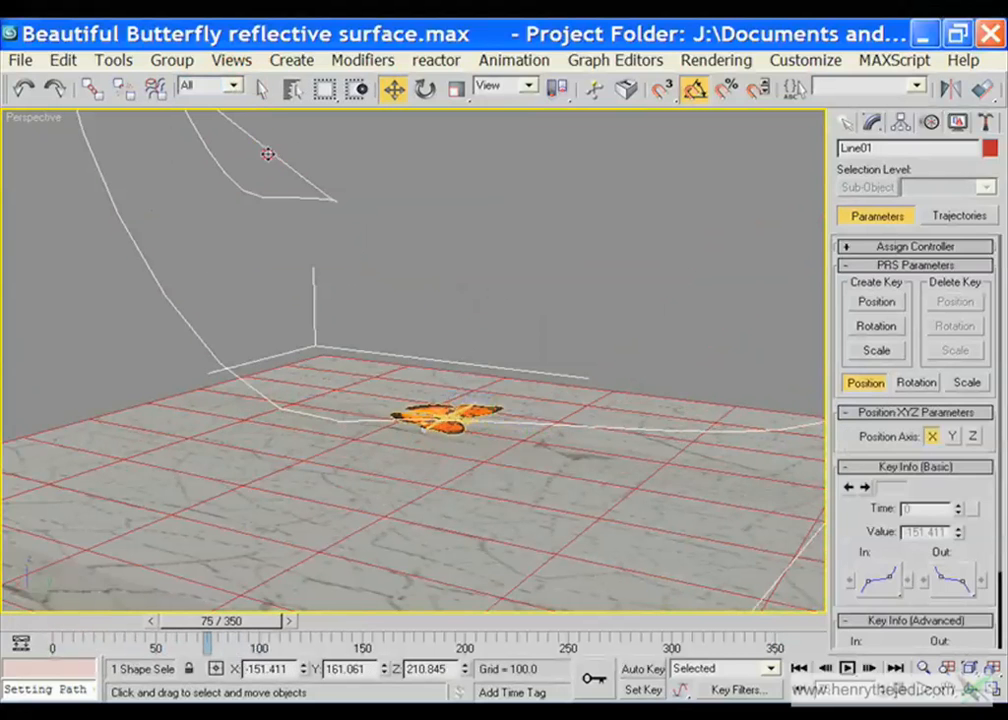
{"action": "left_click", "coordinate": [873, 125]}
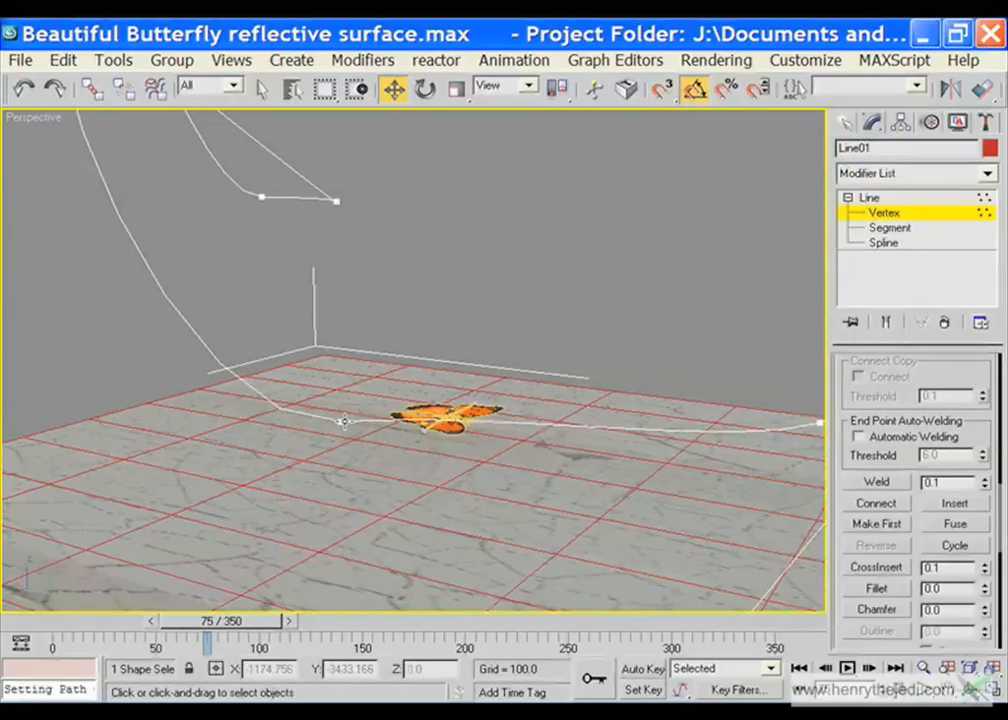
{"action": "scroll", "coordinate": [346, 424], "scroll_direction": "up", "scroll_amount": 4}
{"action": "scroll", "coordinate": [352, 423], "scroll_direction": "down", "scroll_amount": 3}
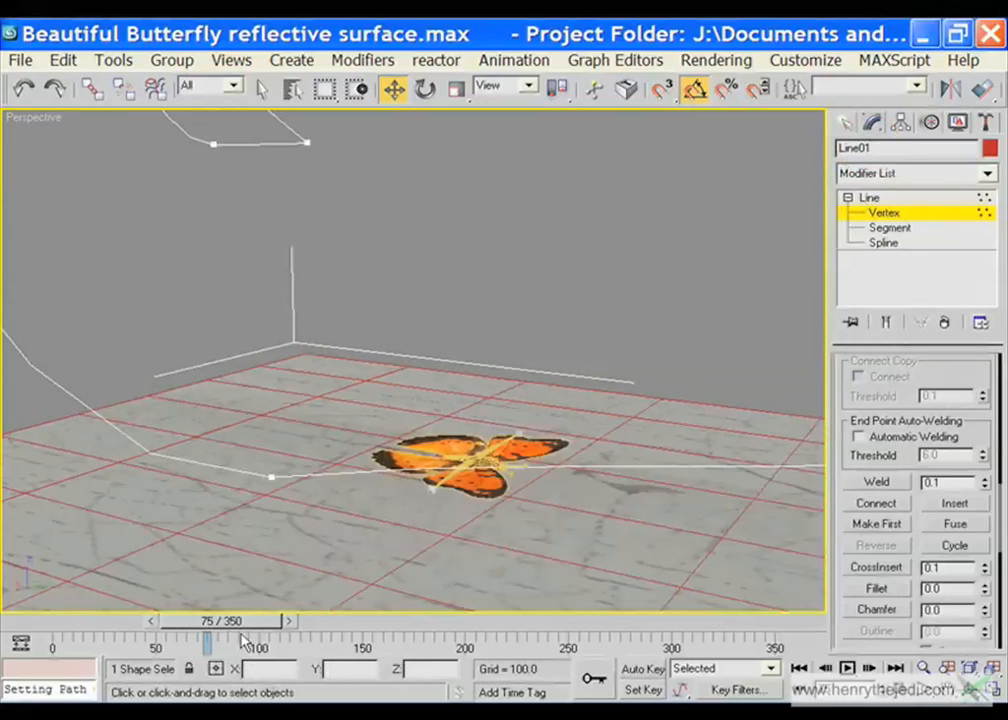
{"action": "left_click", "coordinate": [271, 482]}
{"action": "left_click_drag", "start_coordinate": [268, 430], "coordinate": [273, 370]}
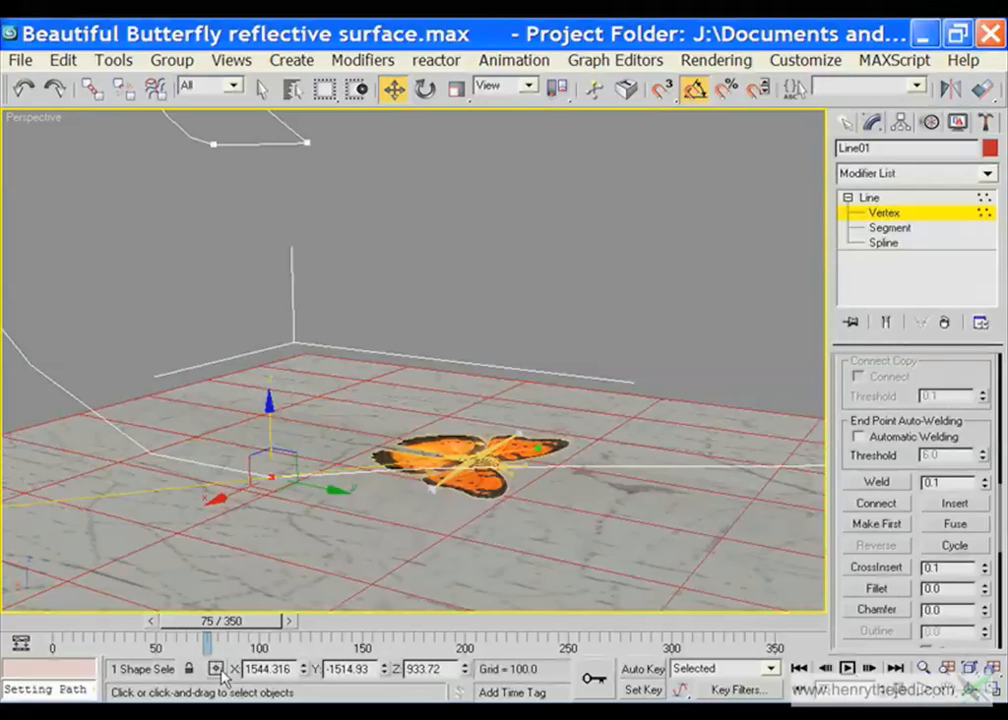
Compare the path's height with the ground plane in the four-viewport layout, with the Left view enlarged around the path
{"action": "left_click", "coordinate": [971, 689]}
{"action": "left_click_drag", "start_coordinate": [466, 453], "coordinate": [209, 300]}
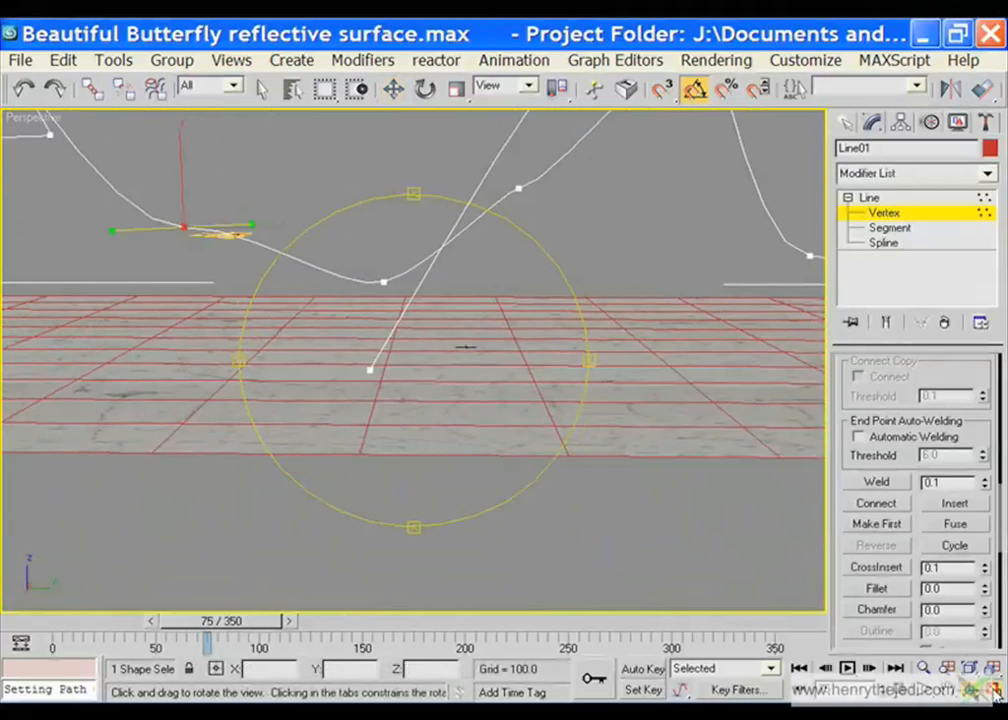
{"action": "key", "text": "alt+w"}
{"action": "left_click", "coordinate": [189, 324]}
{"action": "left_click", "coordinate": [186, 511]}
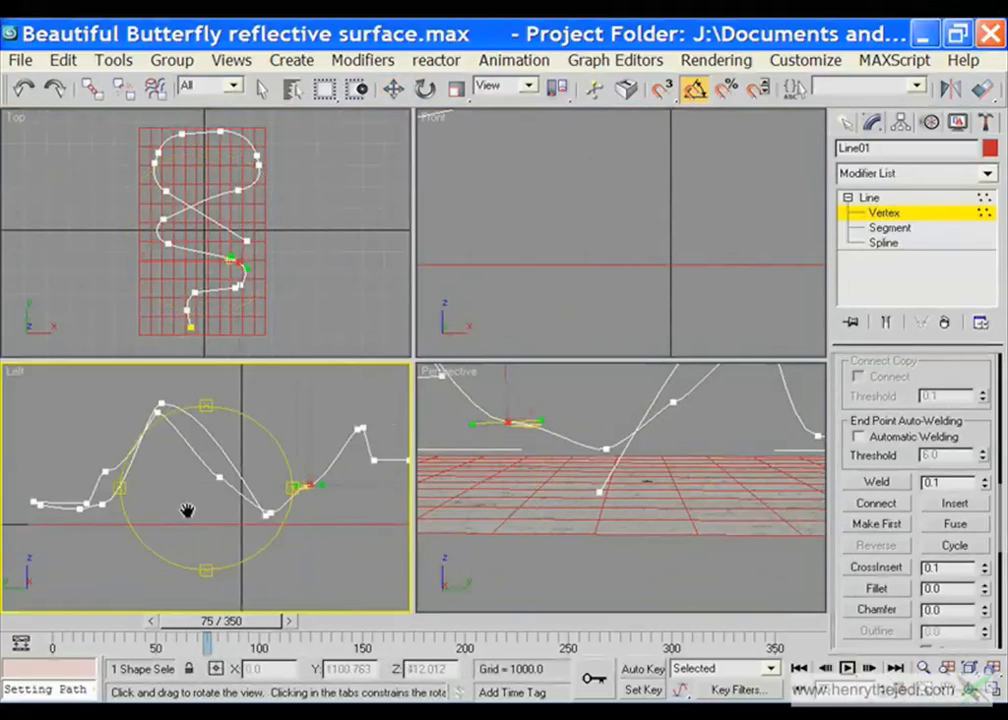
{"action": "left_click_drag", "start_coordinate": [186, 511], "coordinate": [227, 493]}
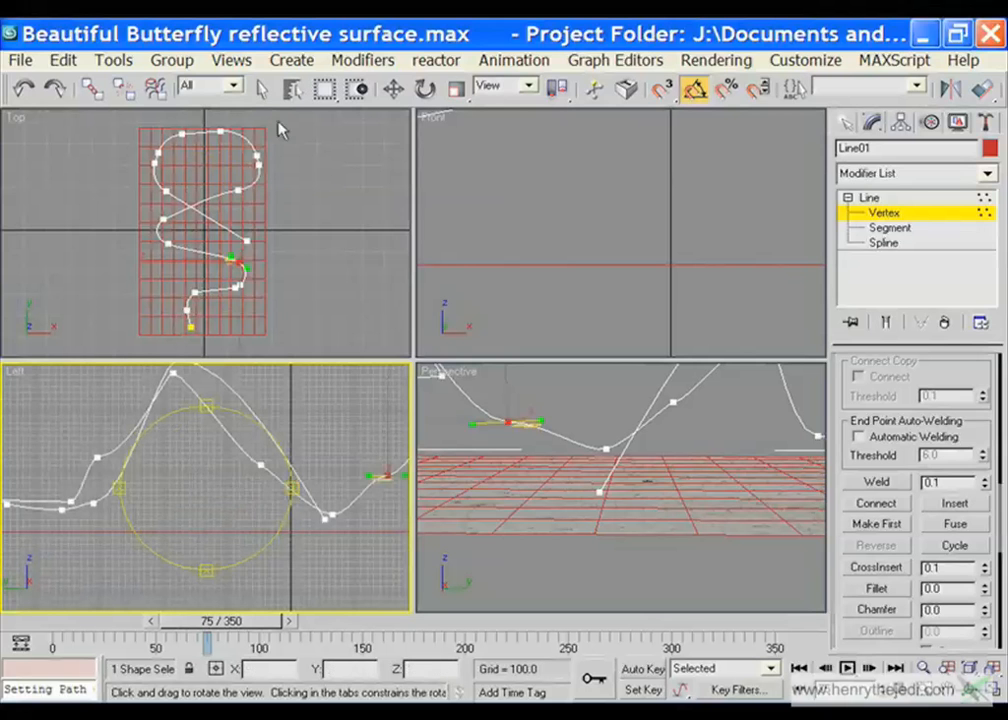
{"action": "left_click", "coordinate": [393, 90]}
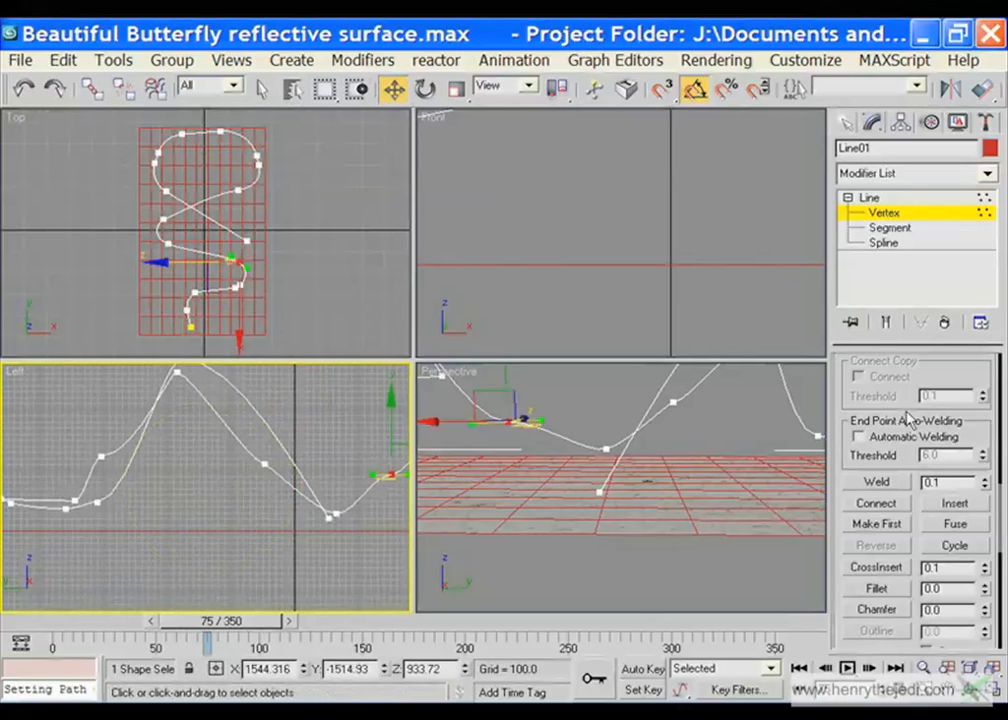
Leave vertex editing and move the ground plane to the world origin by setting its absolute X, Y and Z to 0
{"action": "left_click", "coordinate": [930, 197]}
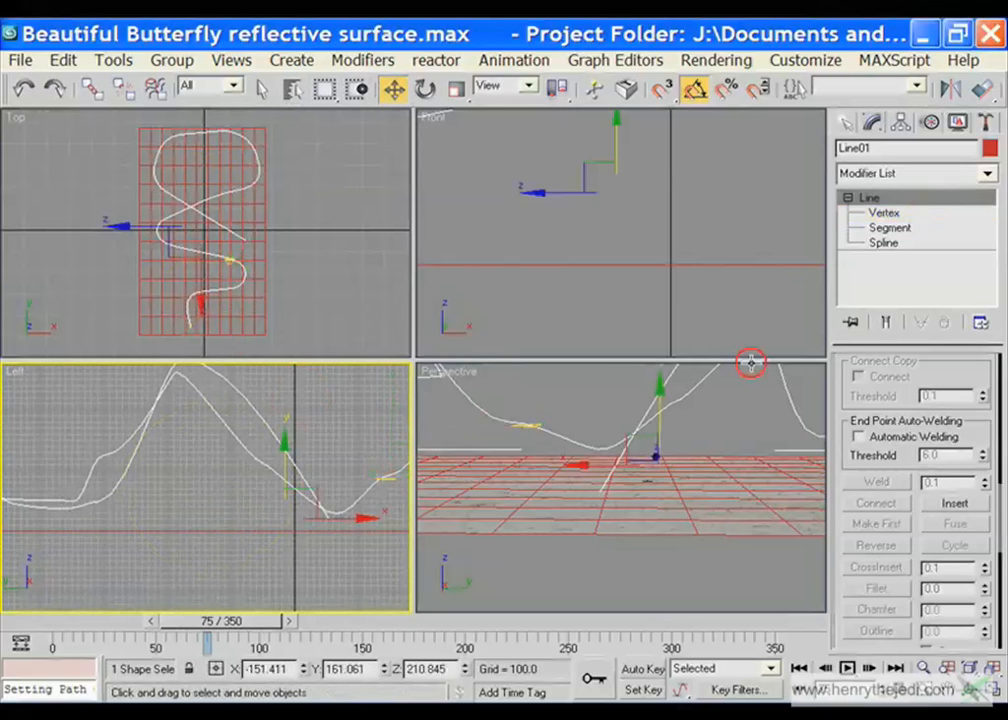
{"action": "left_click", "coordinate": [254, 538]}
{"action": "left_click", "coordinate": [519, 521]}
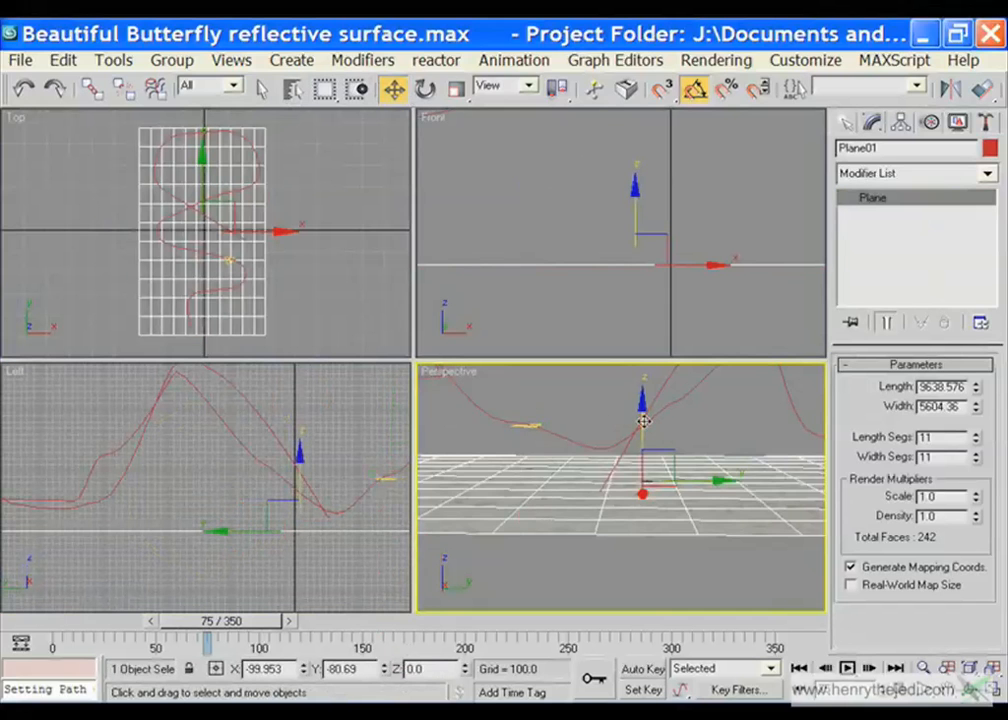
{"action": "mouse_move", "coordinate": [641, 416]}
{"action": "left_mouse_down"}
{"action": "mouse_move", "coordinate": [642, 404]}
{"action": "mouse_move", "coordinate": [641, 418]}
{"action": "left_mouse_up"}
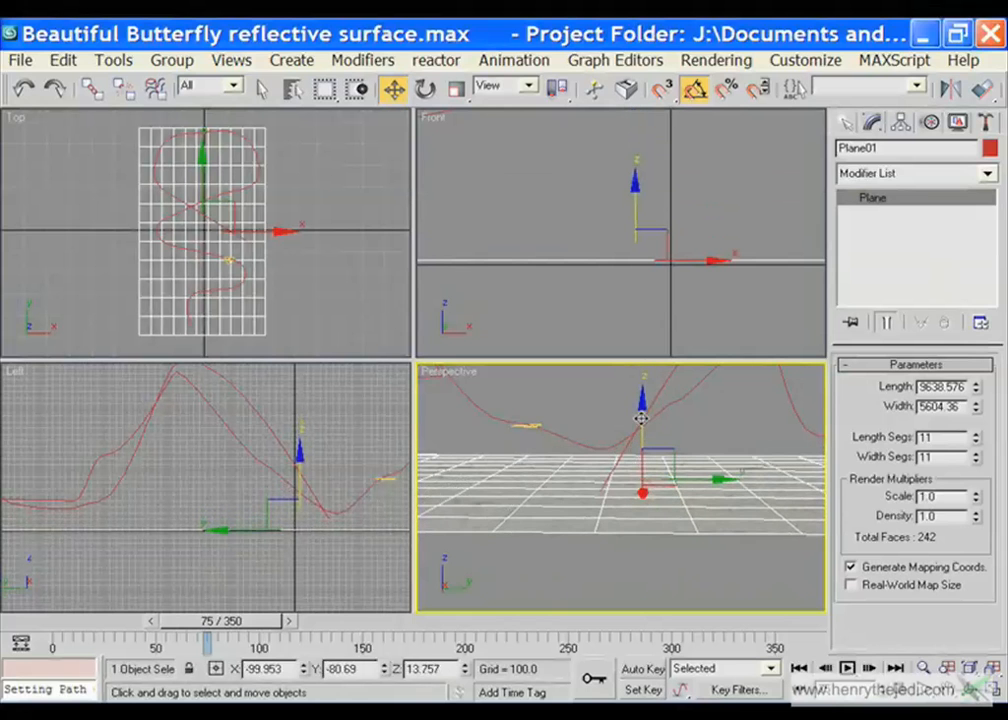
{"action": "right_click", "coordinate": [388, 91]}
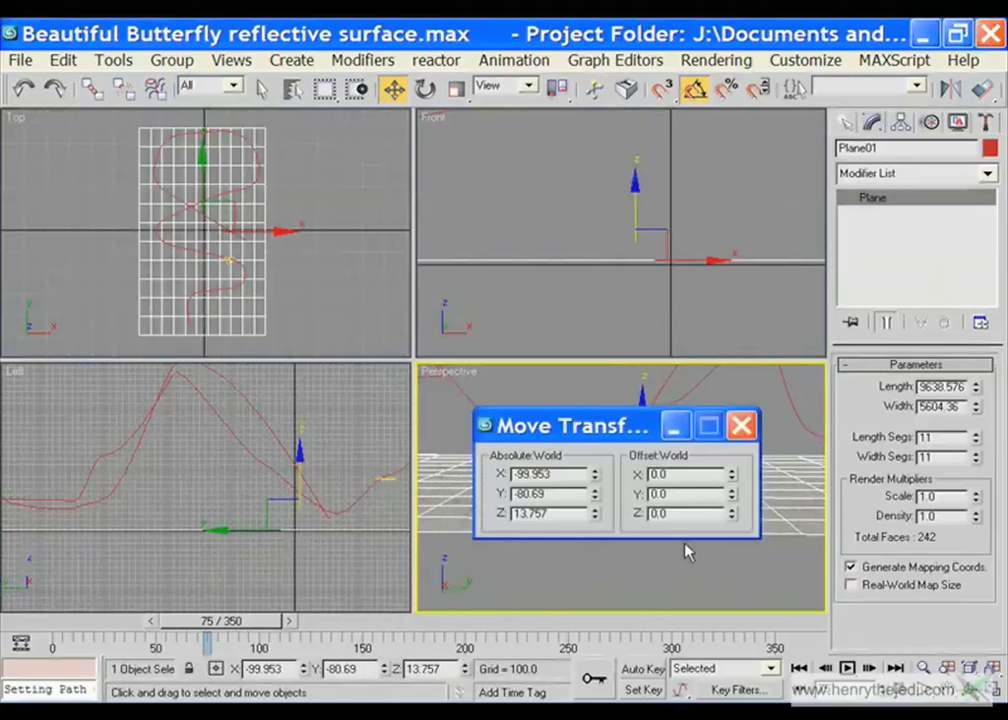
{"action": "right_click", "coordinate": [594, 513]}
{"action": "right_click", "coordinate": [594, 493]}
{"action": "right_click", "coordinate": [594, 474]}
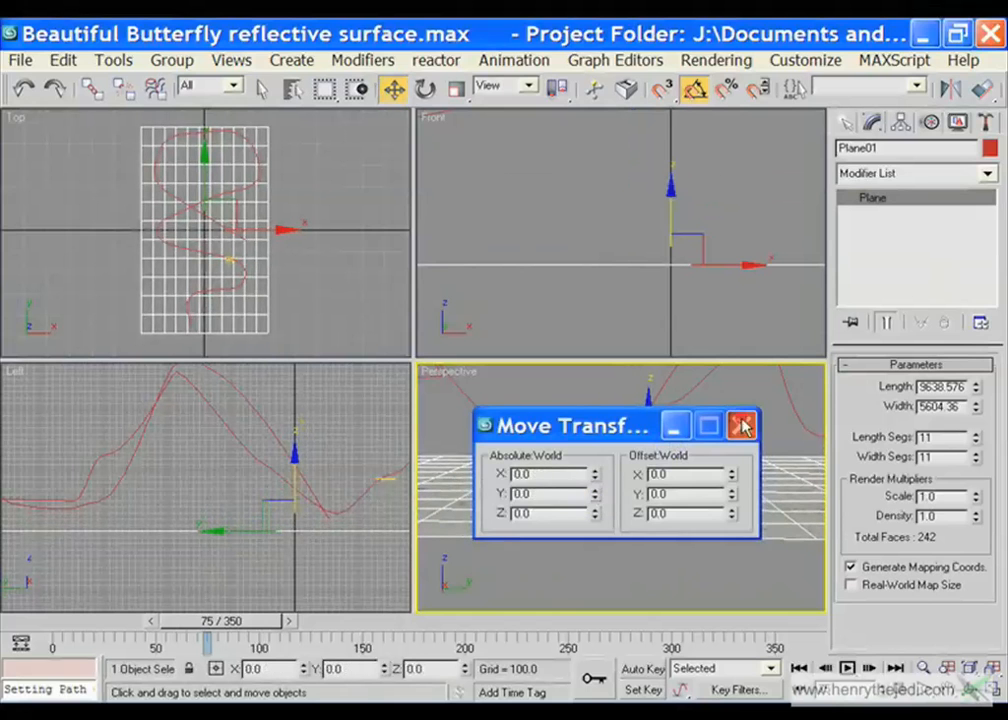
{"action": "left_click", "coordinate": [742, 426]}
Select the low group of Line01 vertices at the path's far loop and lower them by about 266 units
{"action": "left_click", "coordinate": [605, 447]}
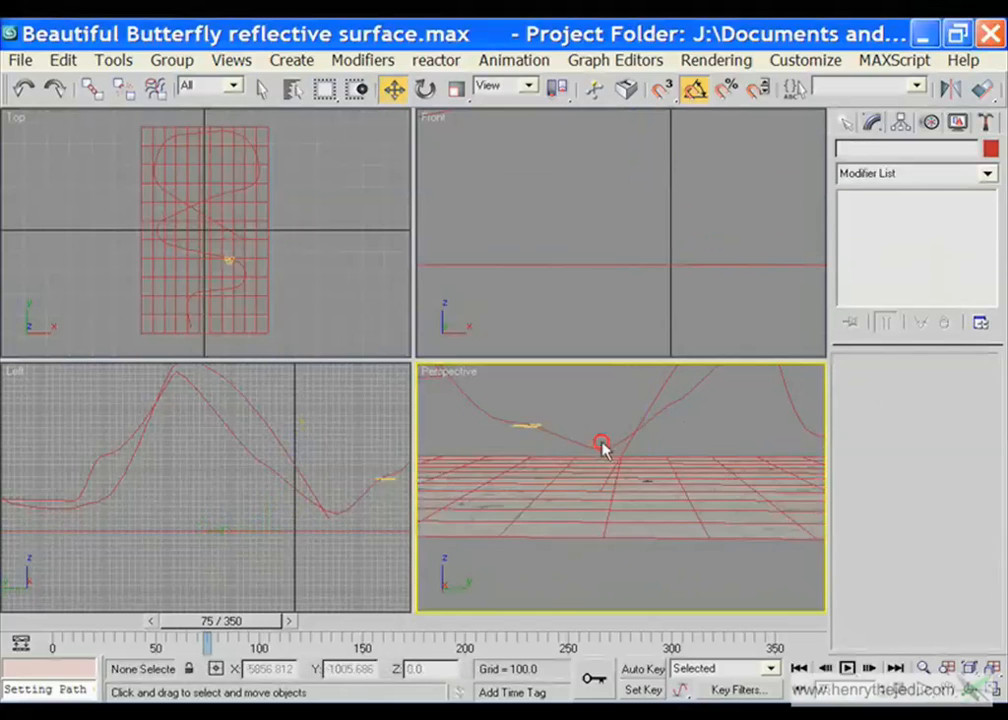
{"action": "left_click", "coordinate": [665, 413]}
{"action": "left_click", "coordinate": [884, 212]}
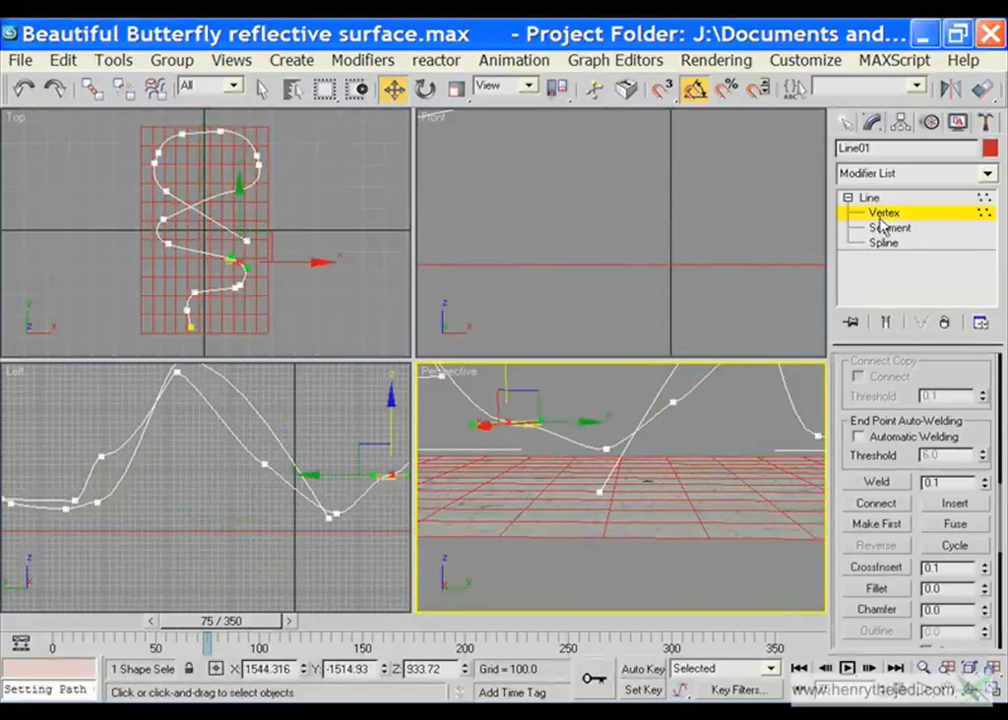
{"action": "middle_click_drag", "start_coordinate": [130, 484], "coordinate": [268, 548]}
{"action": "left_click_drag", "start_coordinate": [268, 548], "coordinate": [3, 402]}
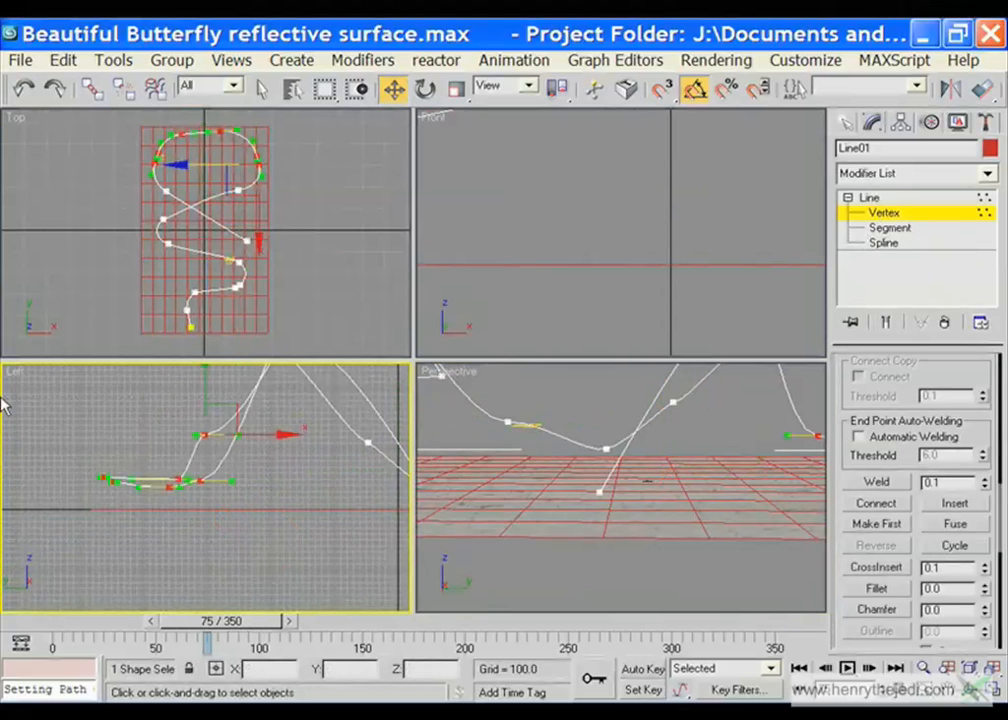
{"action": "left_click_drag", "start_coordinate": [204, 383], "coordinate": [202, 401]}
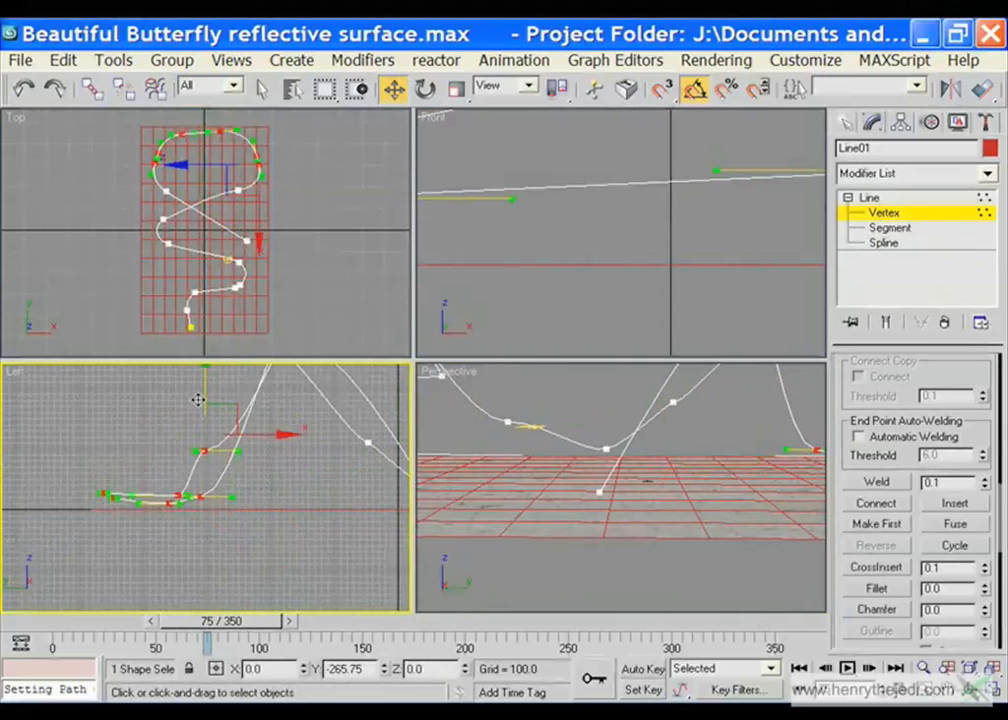
Select the vertices around the path's middle dip and lower them until the dip sits just above the ground plane
{"action": "middle_click_drag", "start_coordinate": [202, 401], "coordinate": [84, 483]}
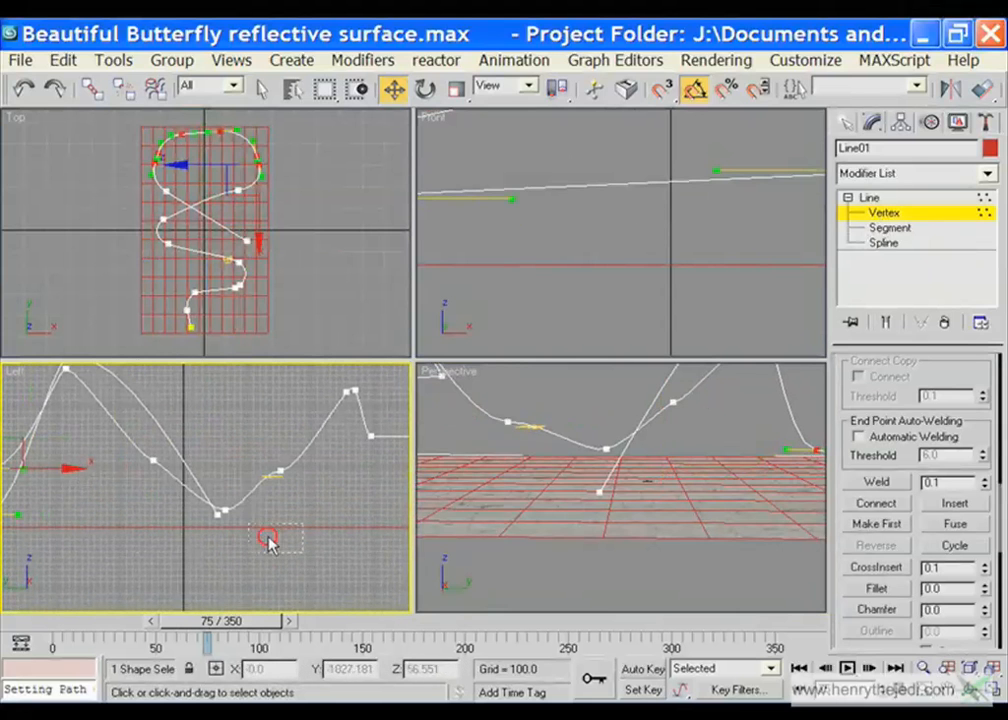
{"action": "left_click_drag", "start_coordinate": [268, 540], "coordinate": [117, 449]}
{"action": "left_click_drag", "start_coordinate": [281, 423], "coordinate": [280, 431]}
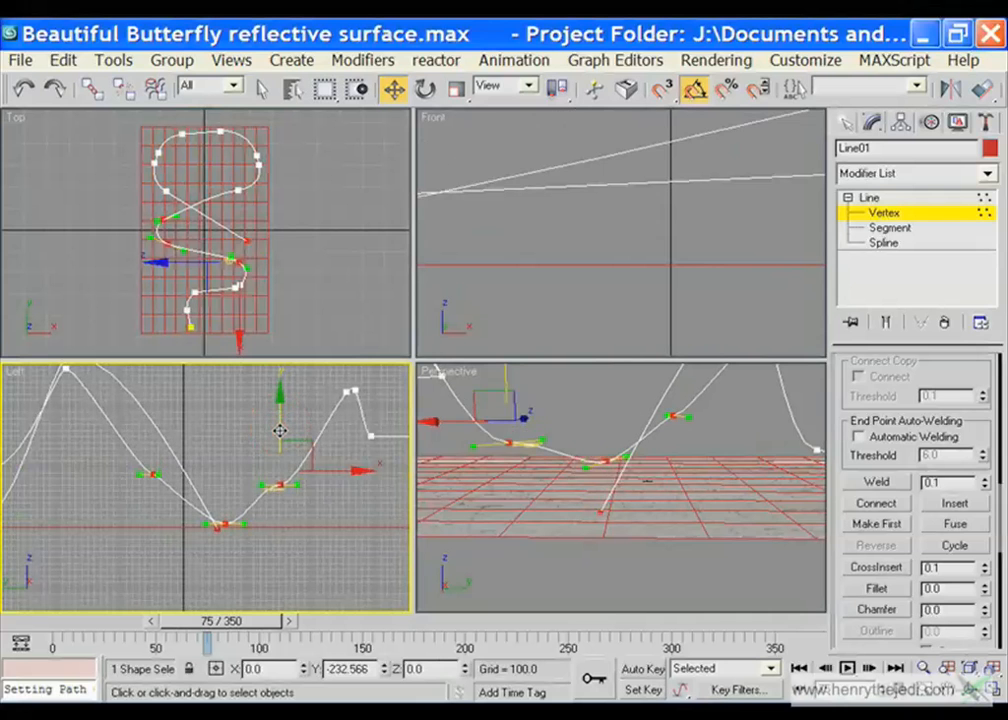
Raise the path vertex just after the twin-vertex peak to a Z height of about 1599
{"action": "middle_click_drag", "start_coordinate": [349, 466], "coordinate": [214, 477]}
{"action": "left_click", "coordinate": [238, 446]}
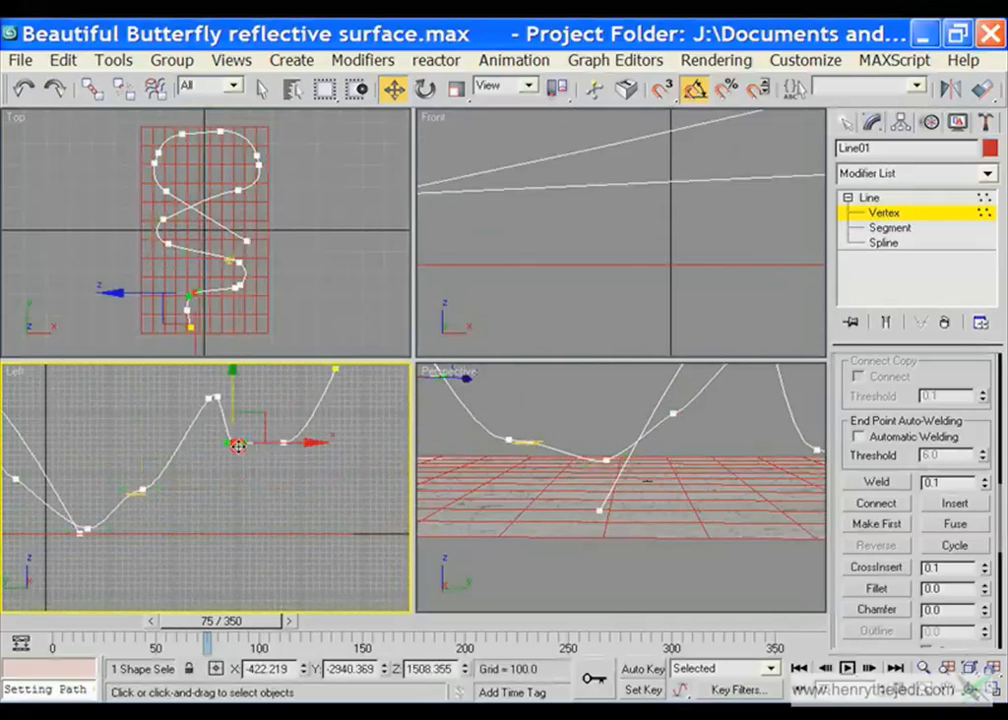
{"action": "left_click_drag", "start_coordinate": [232, 398], "coordinate": [232, 393]}
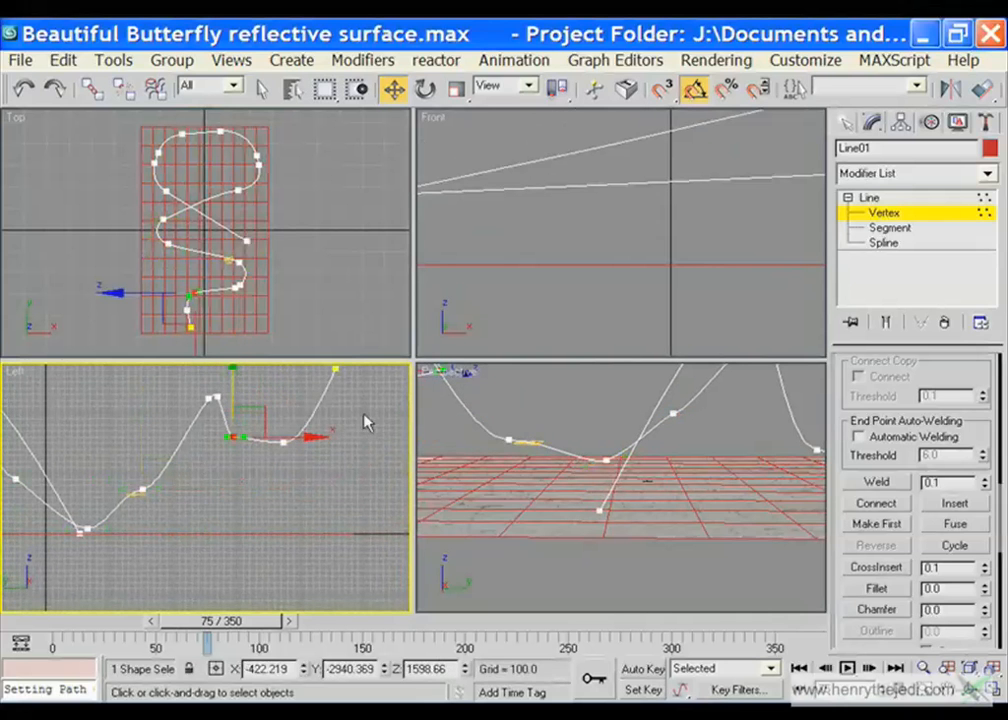
Examine the butterfly close to the ground at frame 96 in the maximized Perspective view
{"action": "right_click", "coordinate": [455, 372]}
{"action": "key", "text": "Escape"}
{"action": "key", "text": "alt+w"}
{"action": "key", "text": "ctrl+r"}
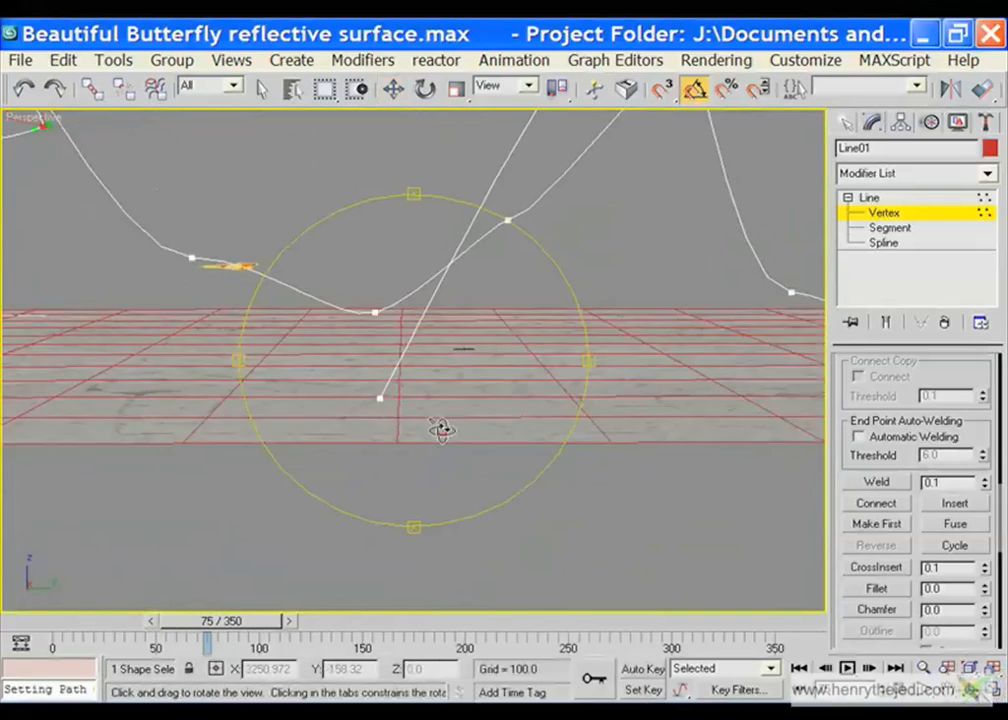
{"action": "left_click_drag", "start_coordinate": [441, 430], "coordinate": [477, 447]}
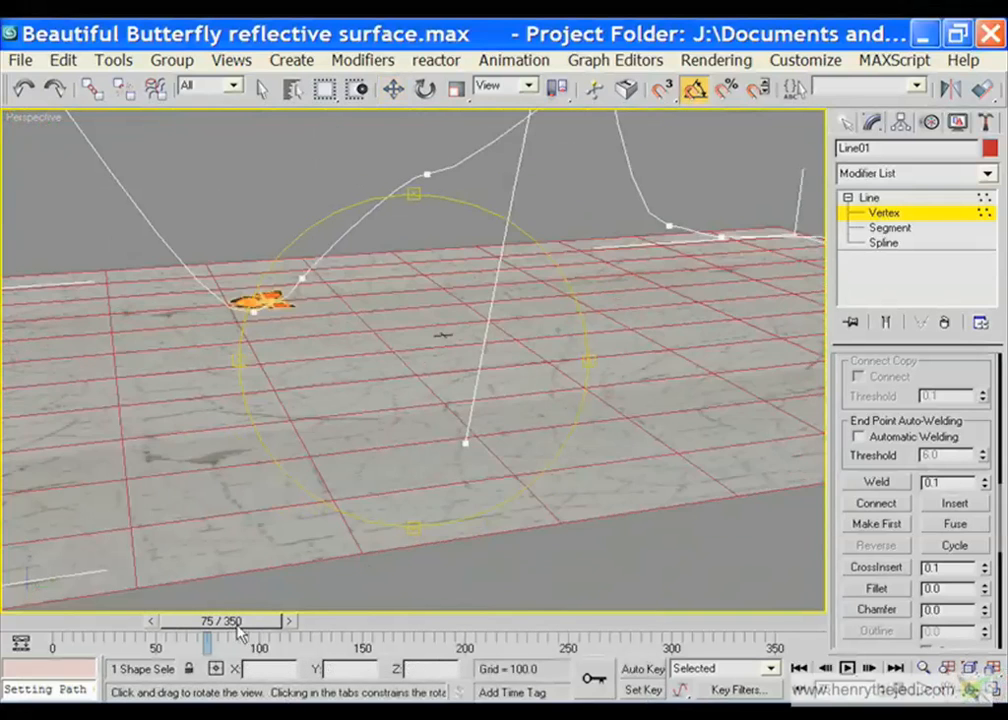
{"action": "left_click_drag", "start_coordinate": [238, 626], "coordinate": [278, 622]}
{"action": "left_click_drag", "start_coordinate": [479, 344], "coordinate": [465, 367]}
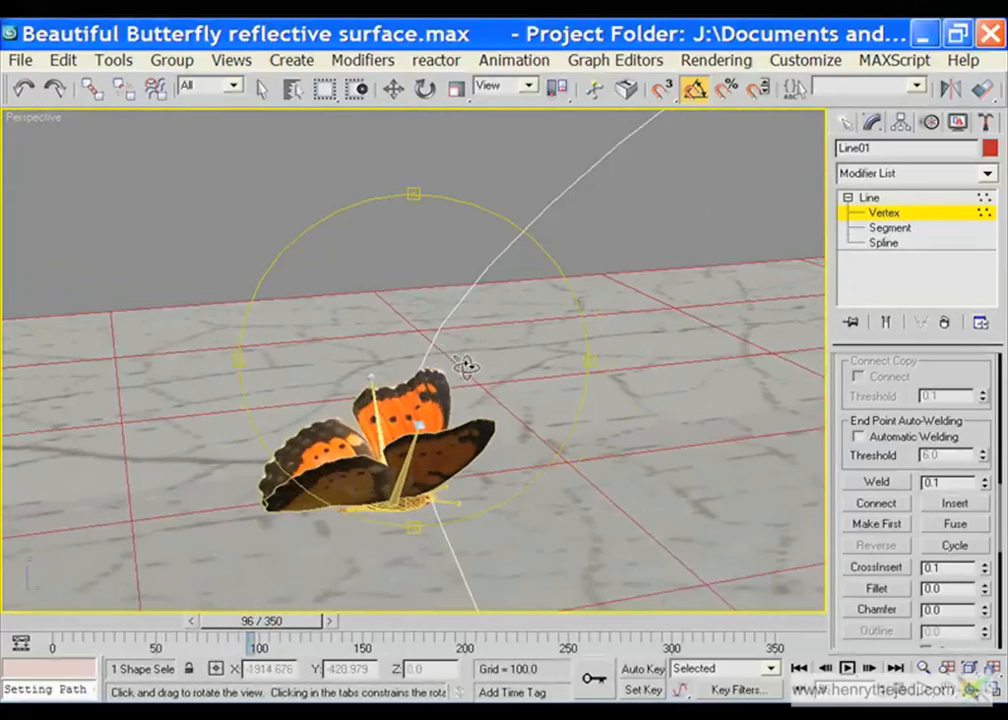
Render a preview of the Perspective view at frame 96, close it and return to the Move tool
{"action": "key", "text": "shift+q"}
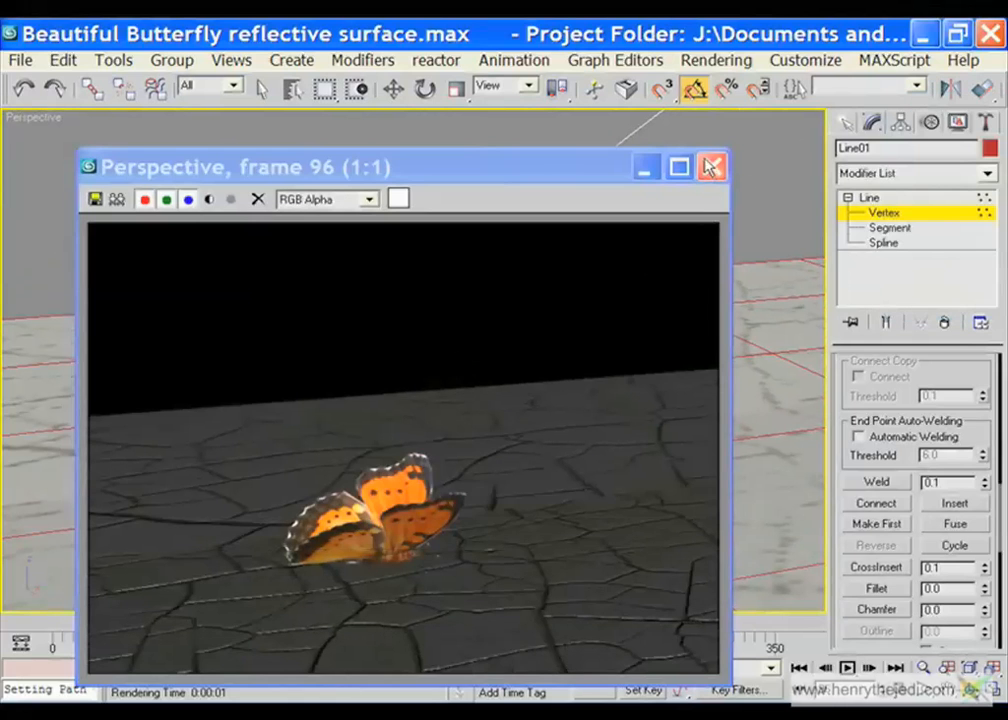
{"action": "left_click", "coordinate": [711, 167]}
{"action": "left_click", "coordinate": [398, 100]}
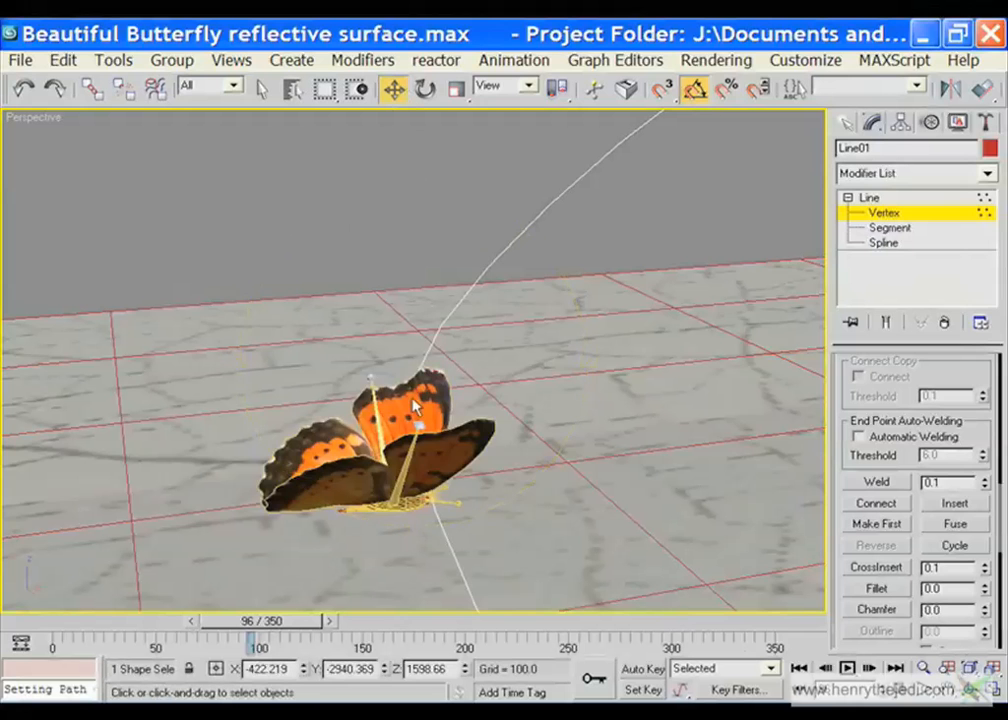
Select the path vertex beside the butterfly at frame 96 and adjust its height so the butterfly hovers just above the ground
{"action": "key", "text": "F3"}
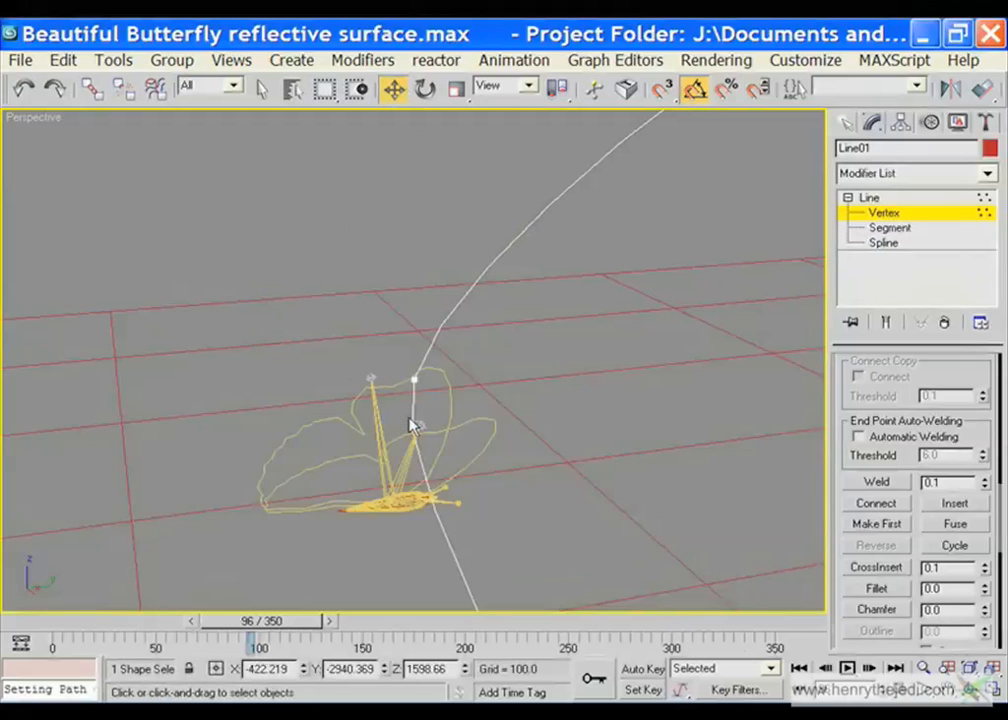
{"action": "key", "text": "F3"}
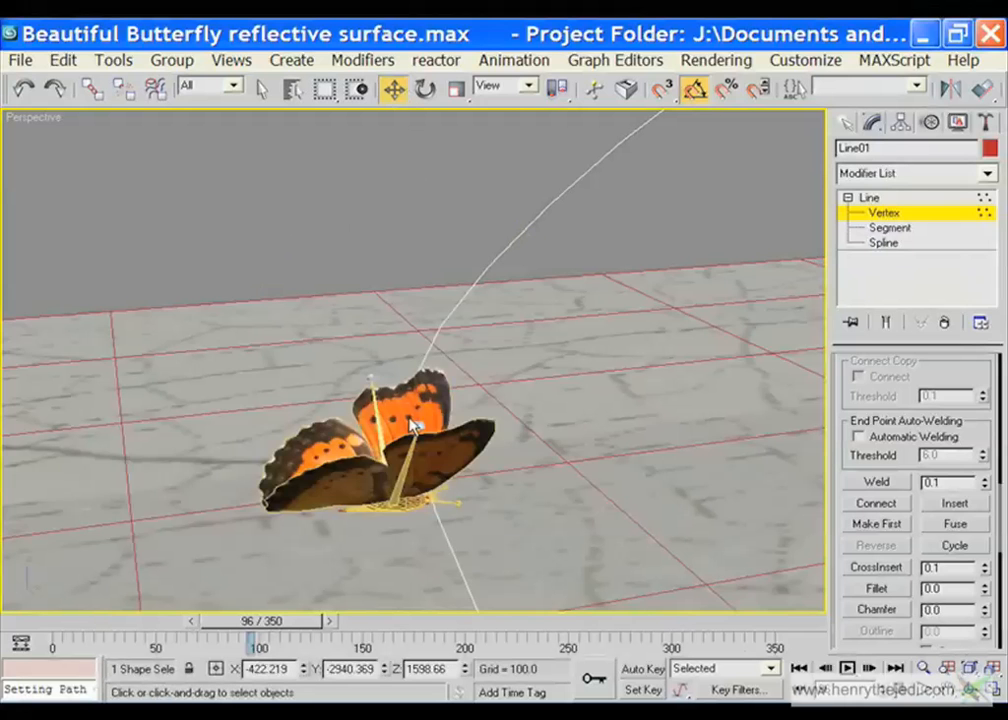
{"action": "left_click", "coordinate": [410, 408]}
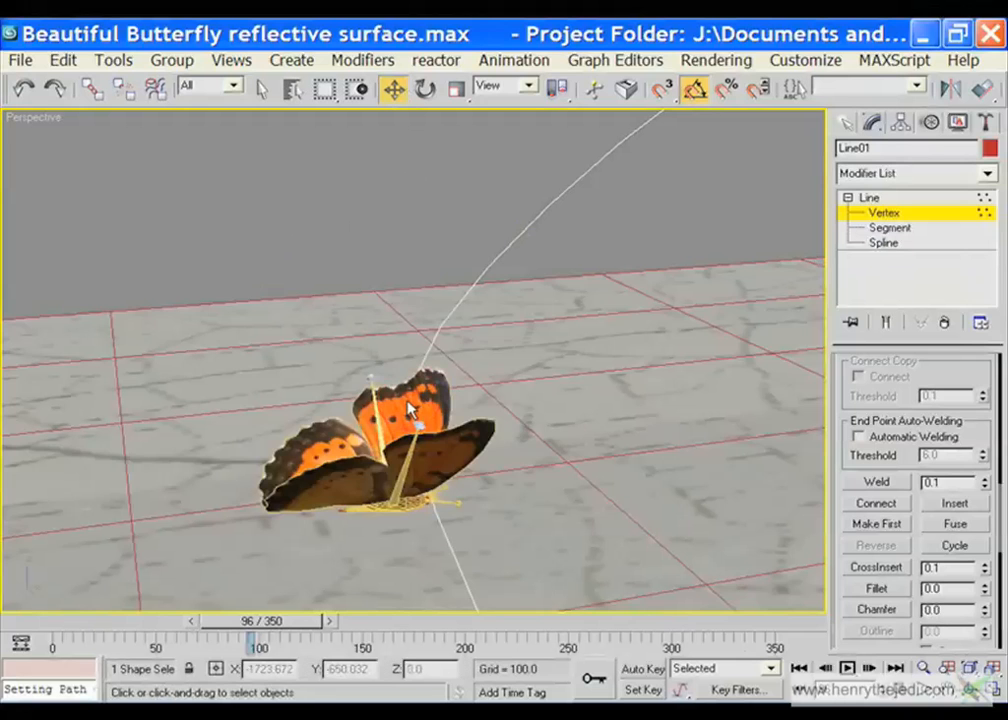
{"action": "key", "text": "F3"}
{"action": "left_click", "coordinate": [414, 381]}
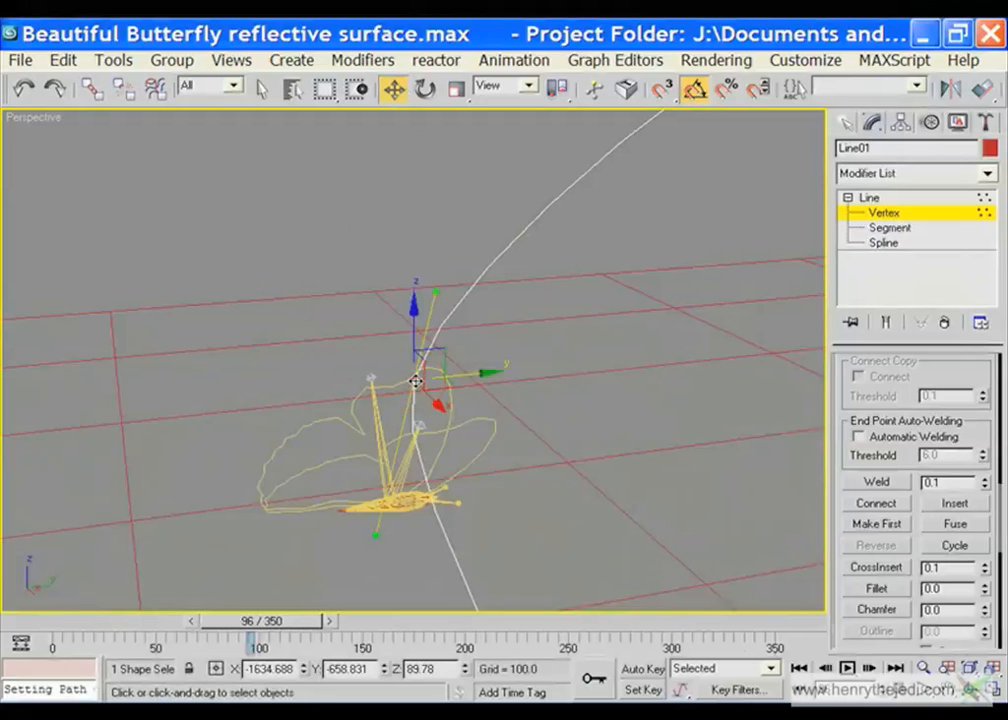
{"action": "key", "text": "F3"}
{"action": "left_click_drag", "start_coordinate": [411, 330], "coordinate": [424, 392]}
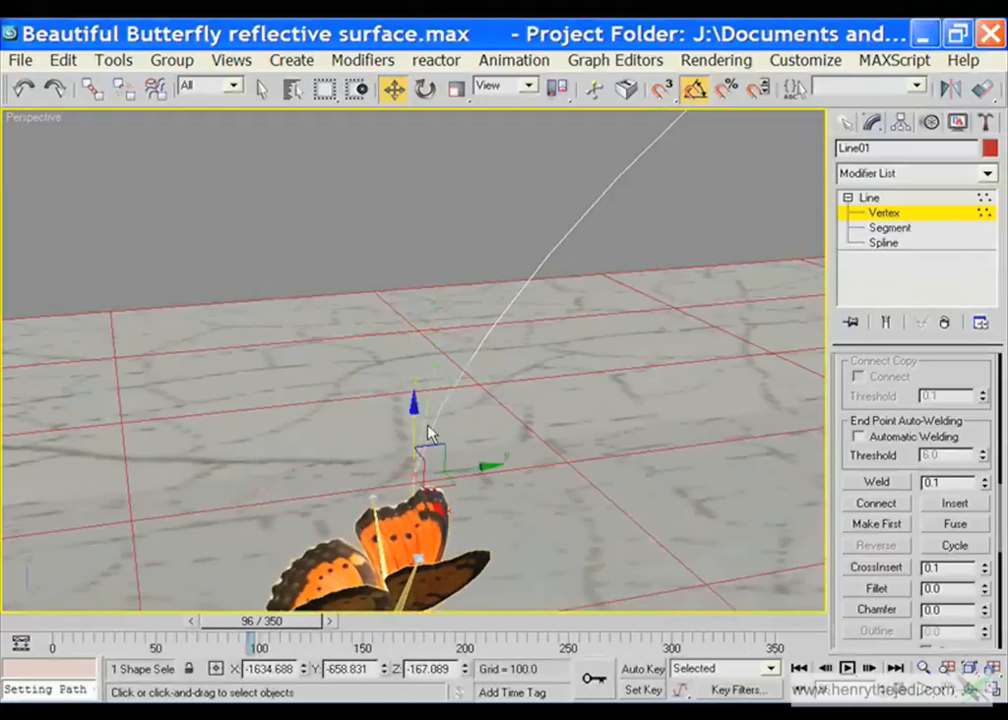
{"action": "middle_click_drag", "start_coordinate": [424, 392], "coordinate": [456, 160]}
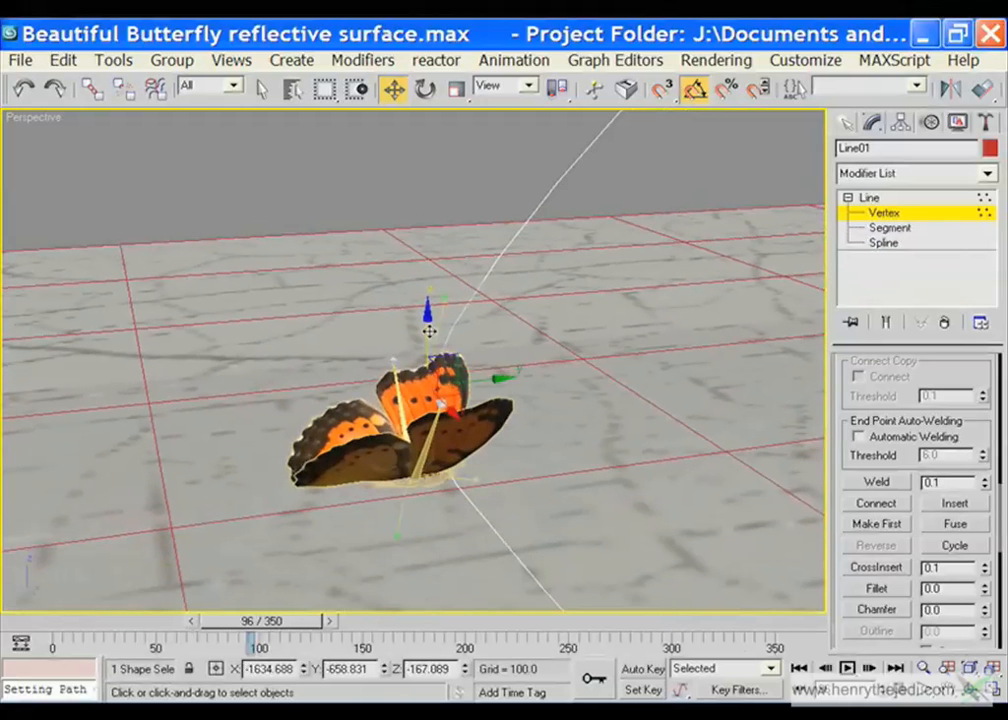
{"action": "left_click_drag", "start_coordinate": [428, 331], "coordinate": [428, 290]}
Scrub the flight between frames 96 and 111, render a preview of the Perspective view at frame 96 and close it
{"action": "left_click_drag", "start_coordinate": [279, 622], "coordinate": [292, 628]}
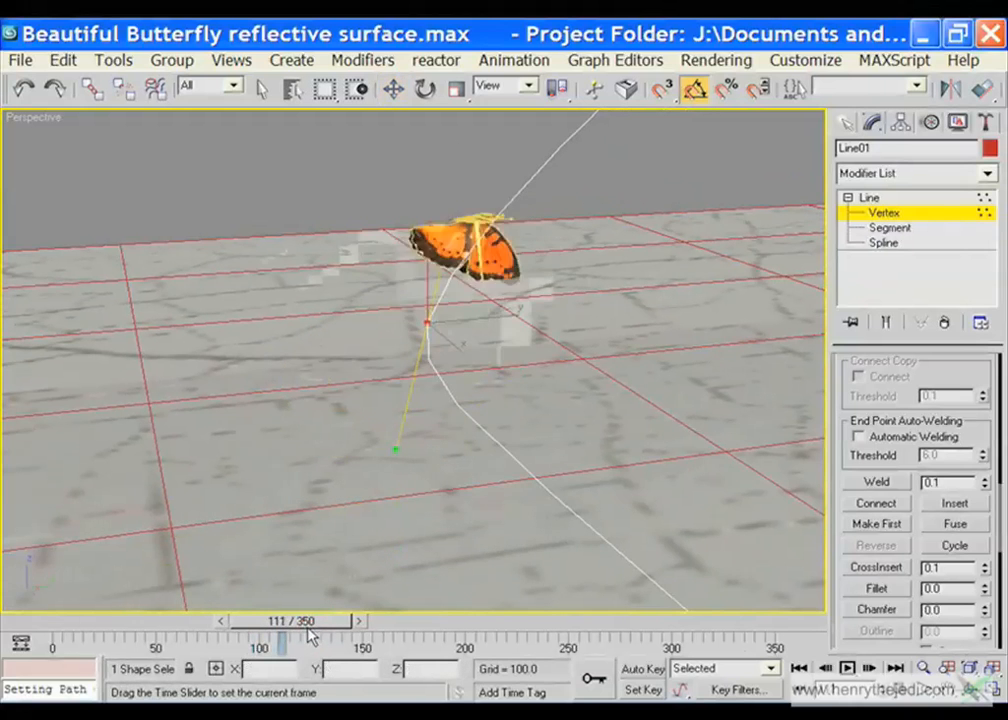
{"action": "left_click_drag", "start_coordinate": [309, 636], "coordinate": [280, 625]}
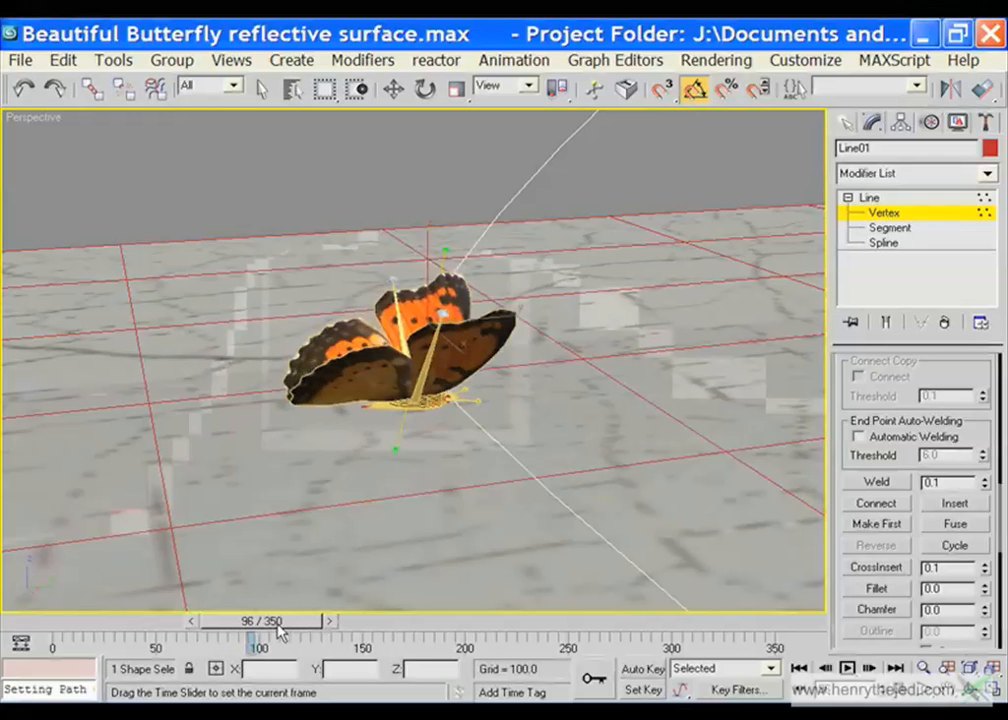
{"action": "key", "text": "w"}
{"action": "key", "text": "shift+q"}
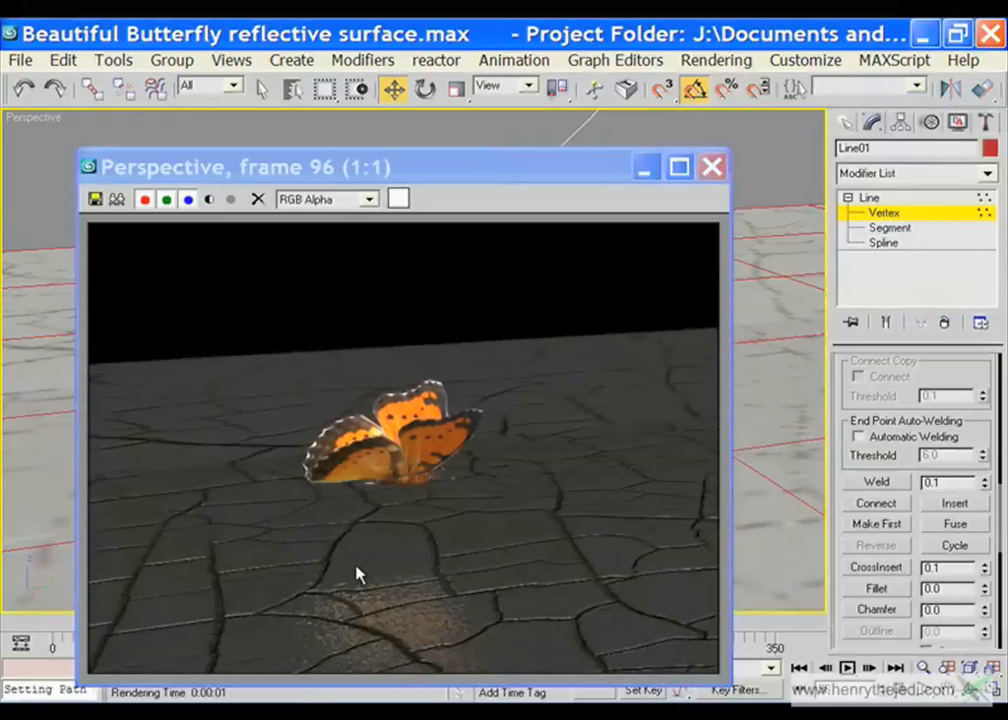
{"action": "left_click", "coordinate": [712, 167]}
Leave the path's vertex editing and return to frame 0 with the butterfly in close-up at the start of the path
{"action": "key", "text": "ctrl+r"}
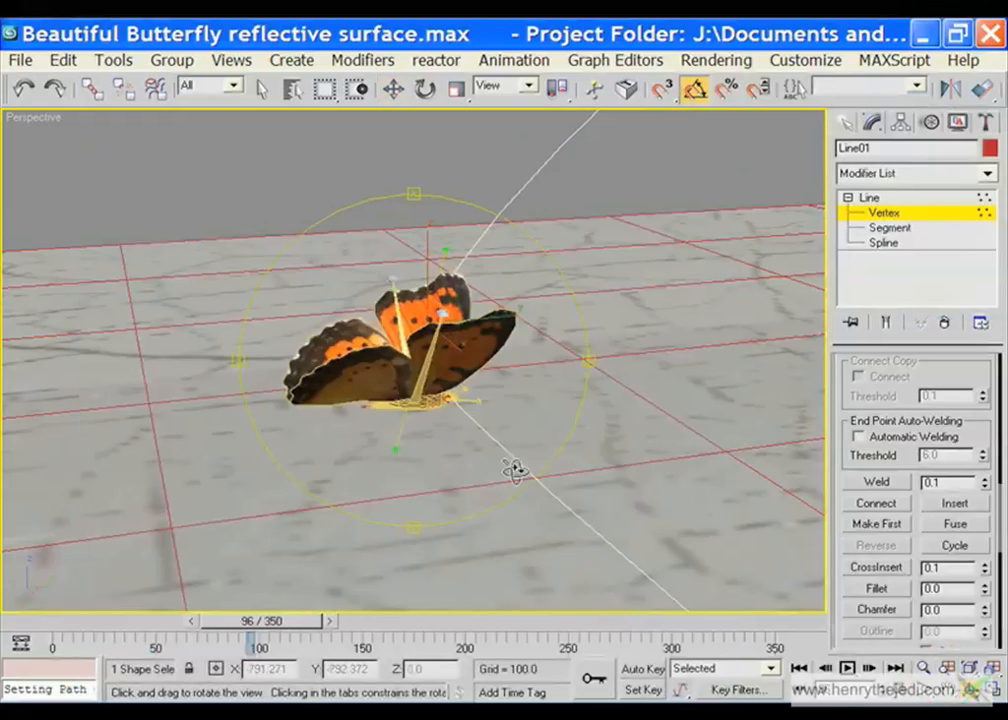
{"action": "left_click_drag", "start_coordinate": [513, 470], "coordinate": [238, 303]}
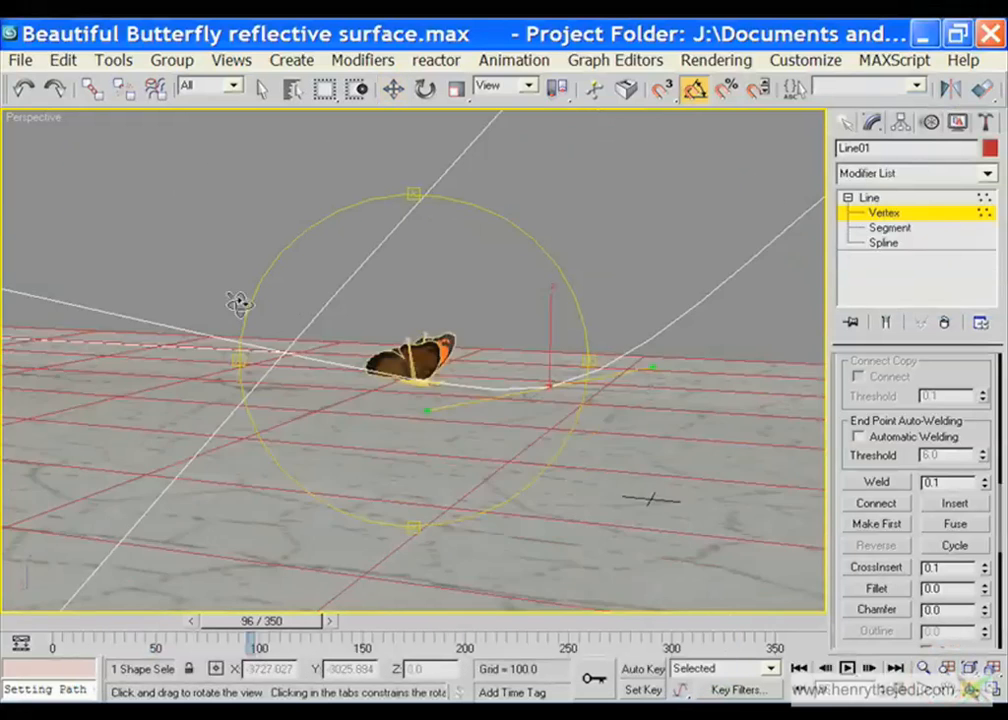
{"action": "left_click_drag", "start_coordinate": [528, 413], "coordinate": [595, 476]}
{"action": "key", "text": "w"}
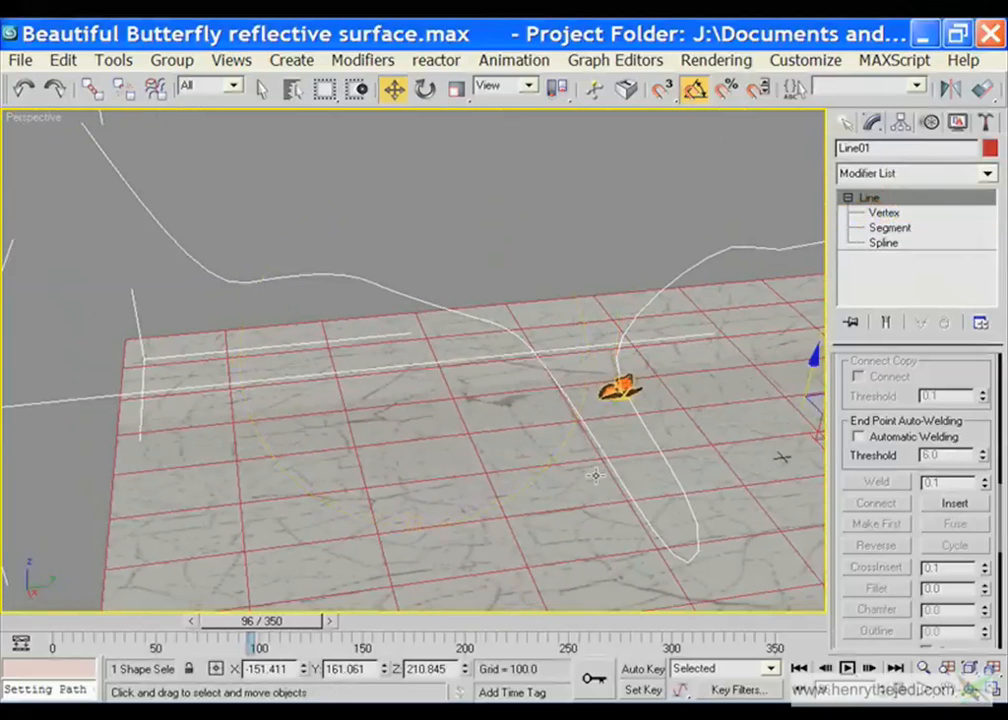
{"action": "left_click_drag", "start_coordinate": [323, 624], "coordinate": [90, 623]}
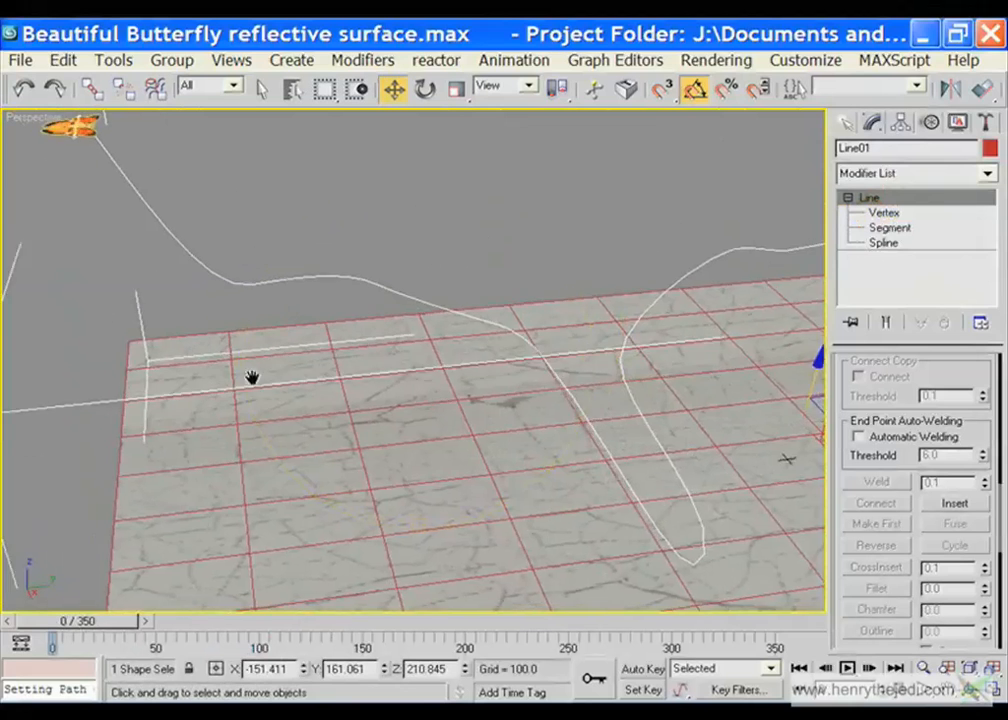
{"action": "scroll", "coordinate": [551, 516], "scroll_direction": "down", "scroll_amount": 4}
{"action": "scroll", "coordinate": [551, 516], "scroll_direction": "up", "scroll_amount": 5}
{"action": "middle_click_drag", "start_coordinate": [551, 472], "coordinate": [540, 576]}
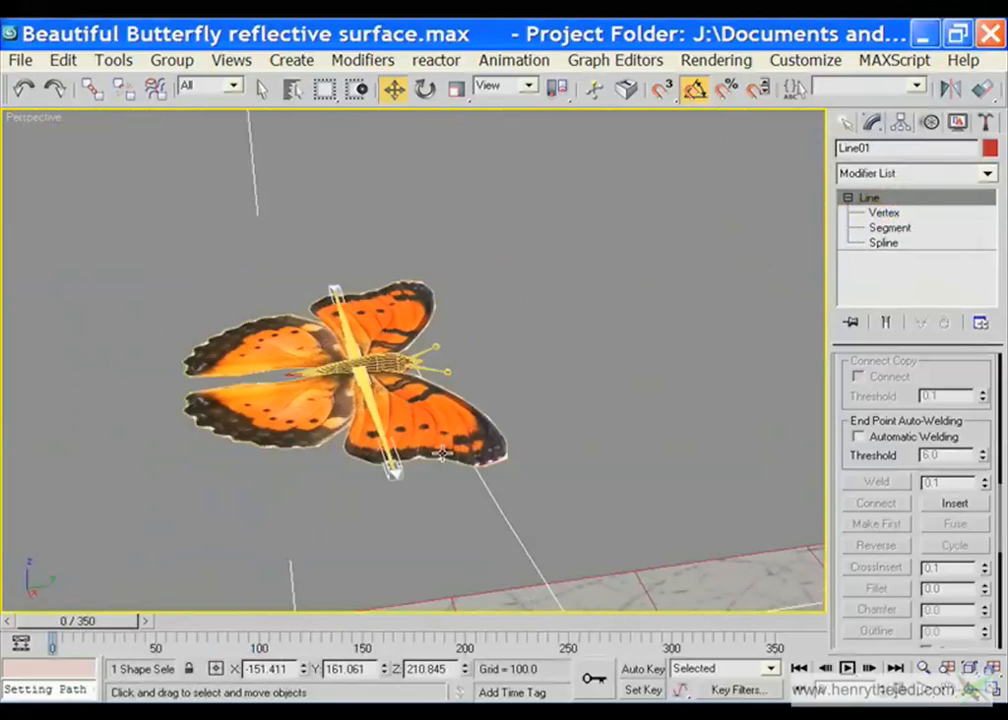
Limit selection to Bone objects, select the butterfly's main body bone, turn on Auto Key and set a key at frame 0
{"action": "left_click", "coordinate": [233, 86]}
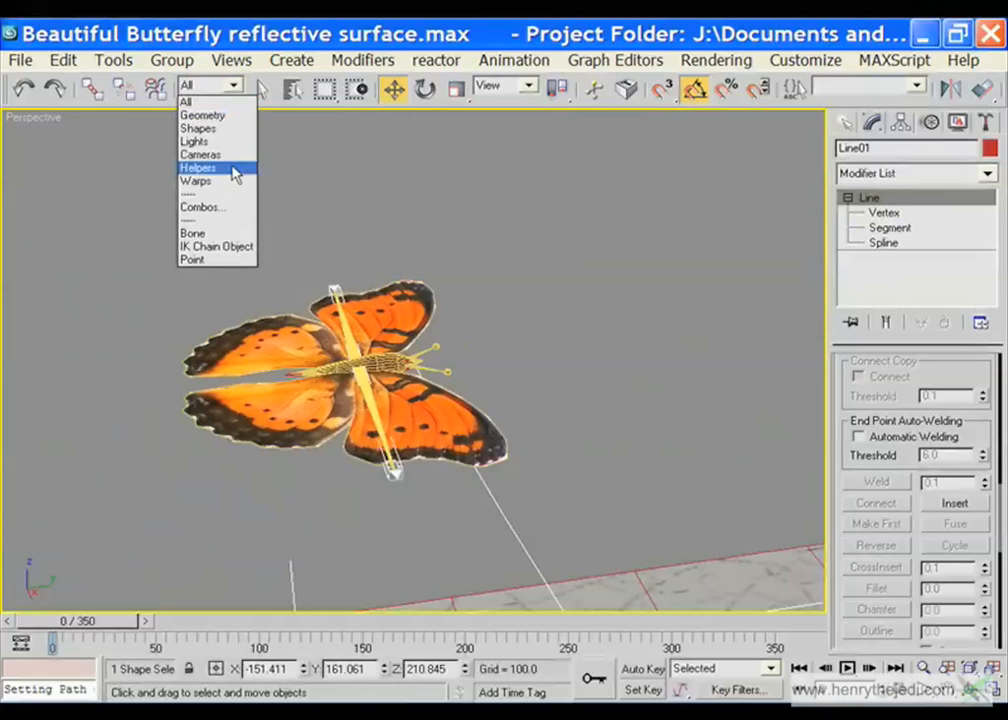
{"action": "left_click", "coordinate": [195, 233]}
{"action": "left_click", "coordinate": [373, 366]}
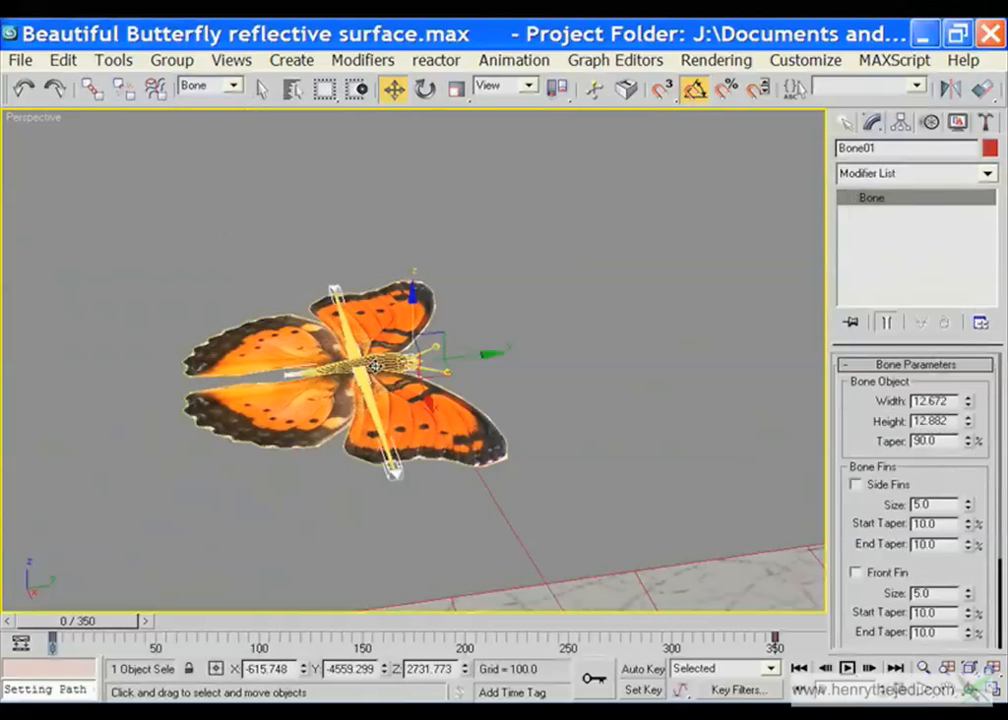
{"action": "left_click", "coordinate": [641, 669]}
{"action": "left_click", "coordinate": [604, 680]}
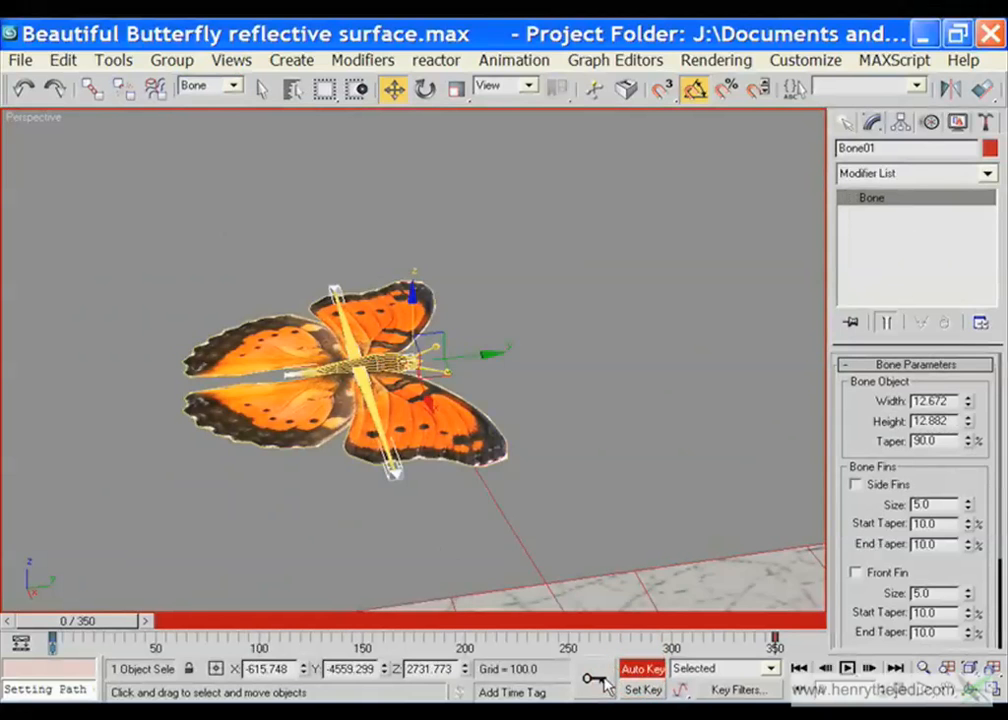
Tilt the main bone along the descending path to about -44° around Y at frame 0 and about -49° at frame 3
{"action": "mouse_move", "coordinate": [101, 620]}
{"action": "left_mouse_down"}
{"action": "mouse_move", "coordinate": [114, 627]}
{"action": "mouse_move", "coordinate": [97, 624]}
{"action": "left_mouse_up"}
{"action": "key", "text": "w"}
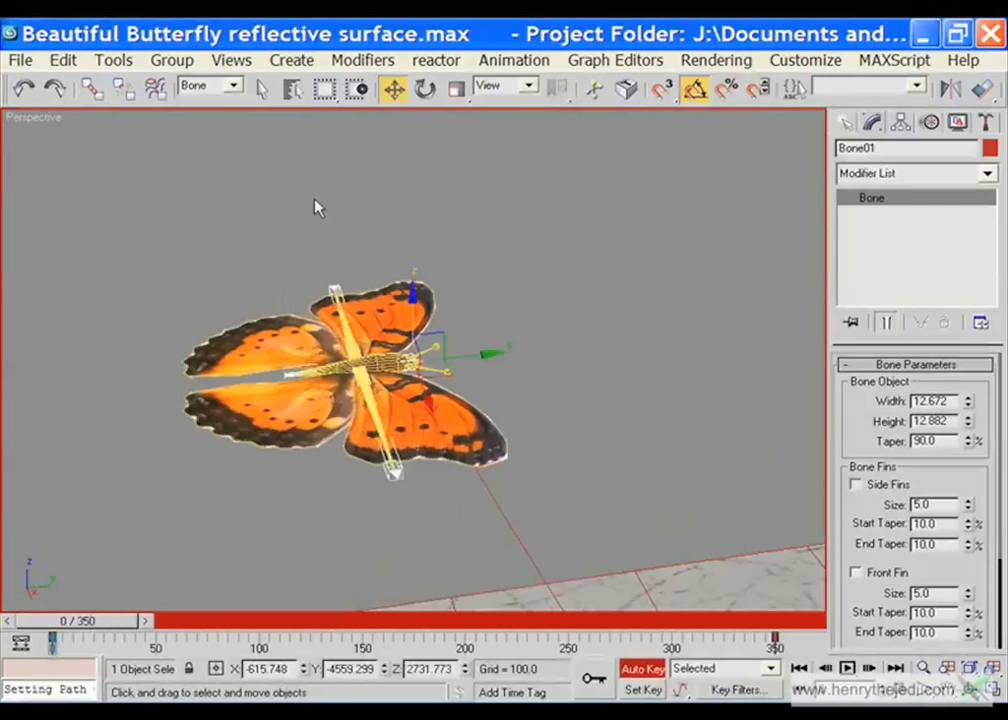
{"action": "left_click", "coordinate": [425, 88]}
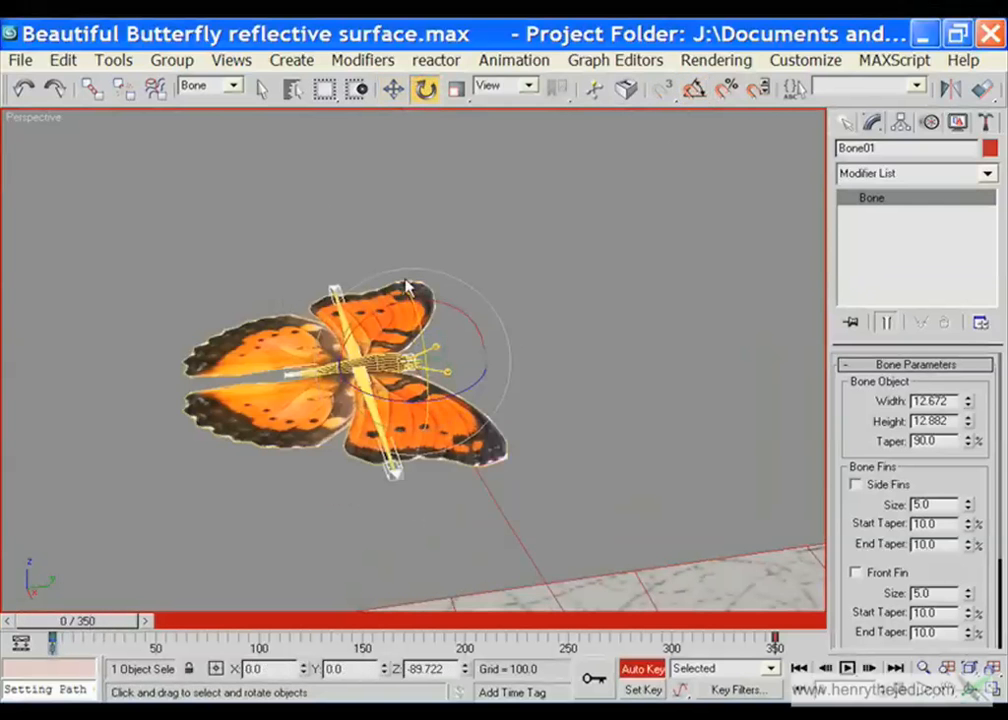
{"action": "left_click_drag", "start_coordinate": [370, 320], "coordinate": [480, 314]}
{"action": "middle_click_drag", "start_coordinate": [480, 314], "coordinate": [340, 402], "text": "alt"}
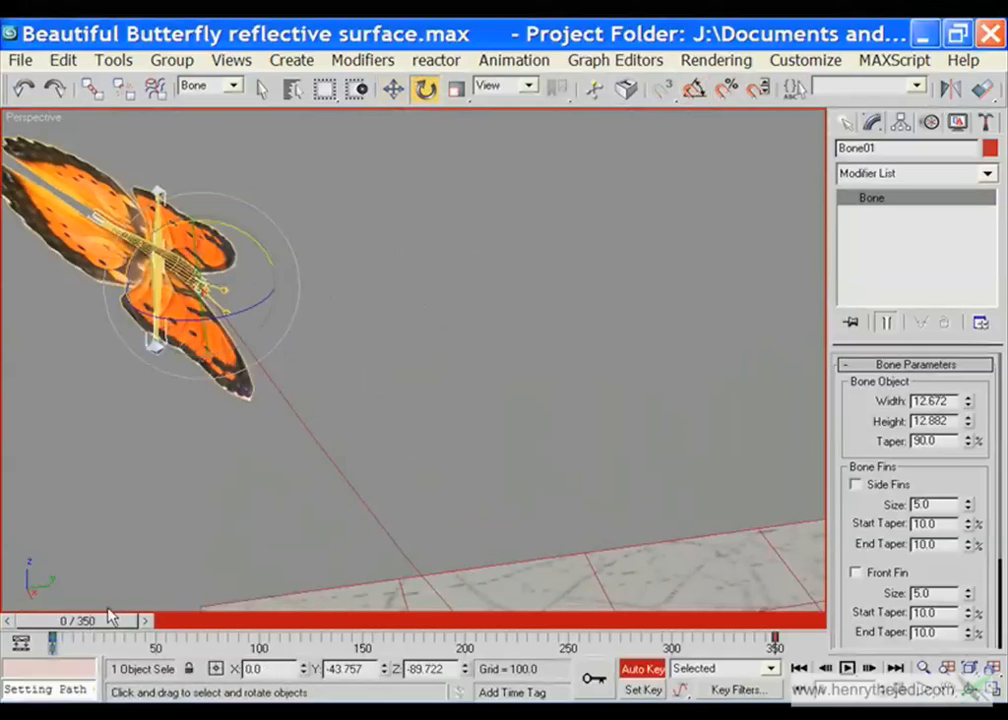
{"action": "left_click_drag", "start_coordinate": [112, 617], "coordinate": [118, 617]}
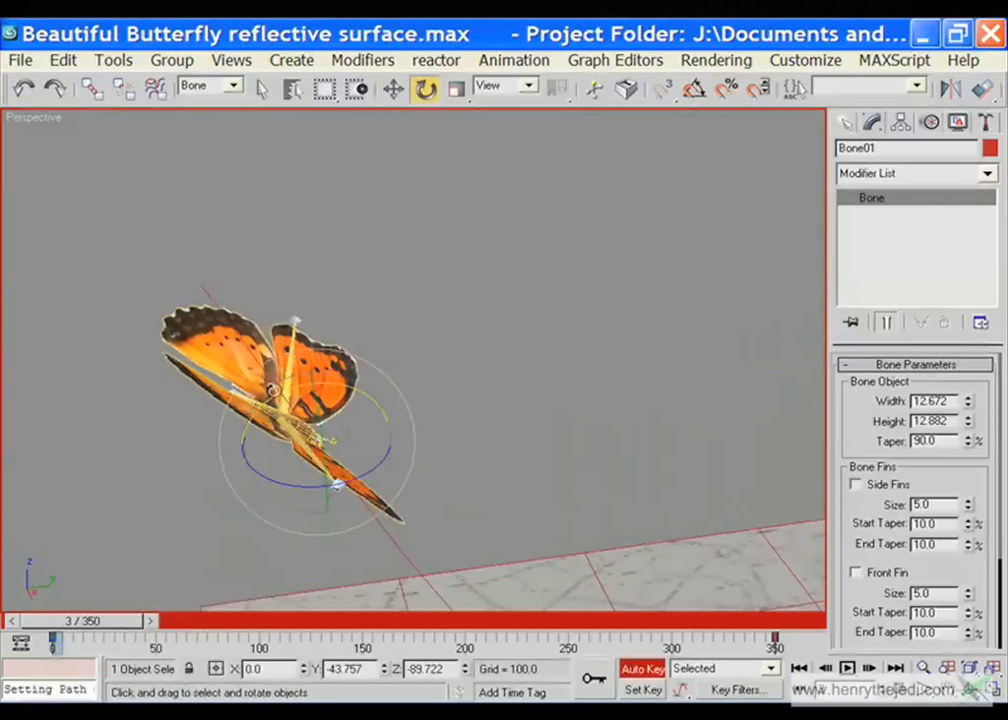
{"action": "left_click_drag", "start_coordinate": [220, 308], "coordinate": [226, 292]}
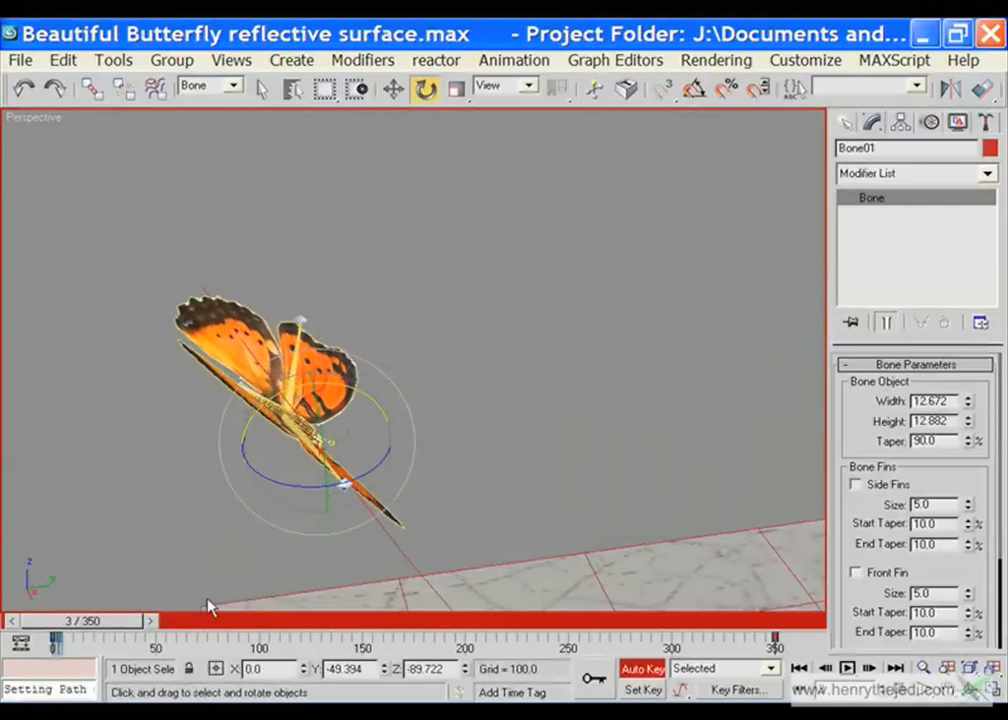
Around frame 15, rotate the main bone to about -10° around Y so the butterfly levels out with the path
{"action": "left_click_drag", "start_coordinate": [118, 624], "coordinate": [130, 622]}
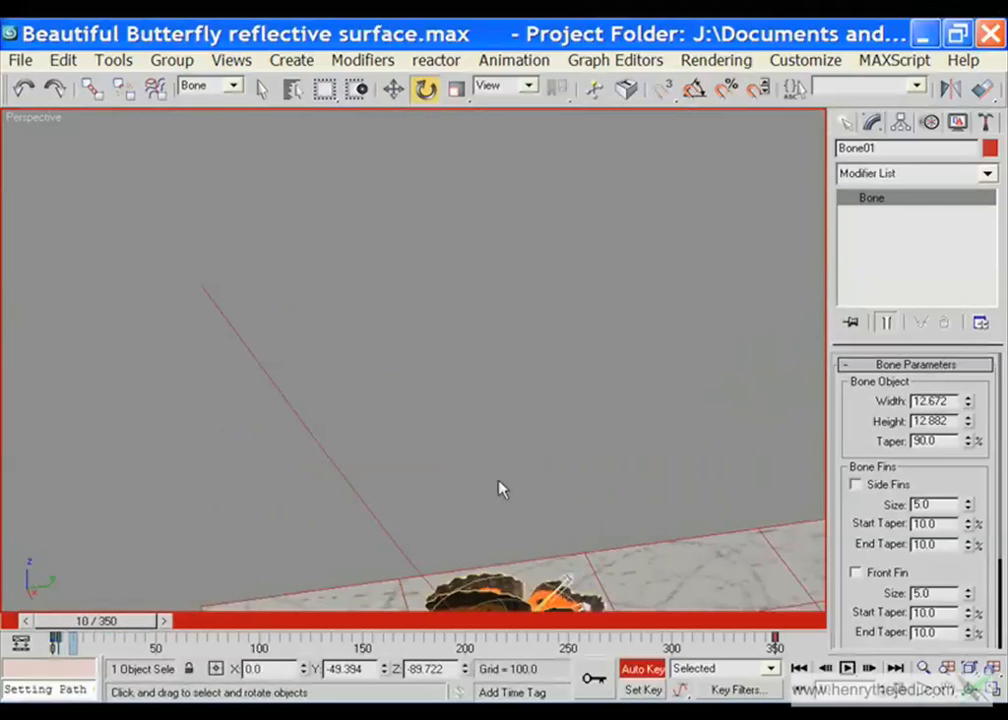
{"action": "middle_click_drag", "start_coordinate": [499, 486], "coordinate": [382, 202]}
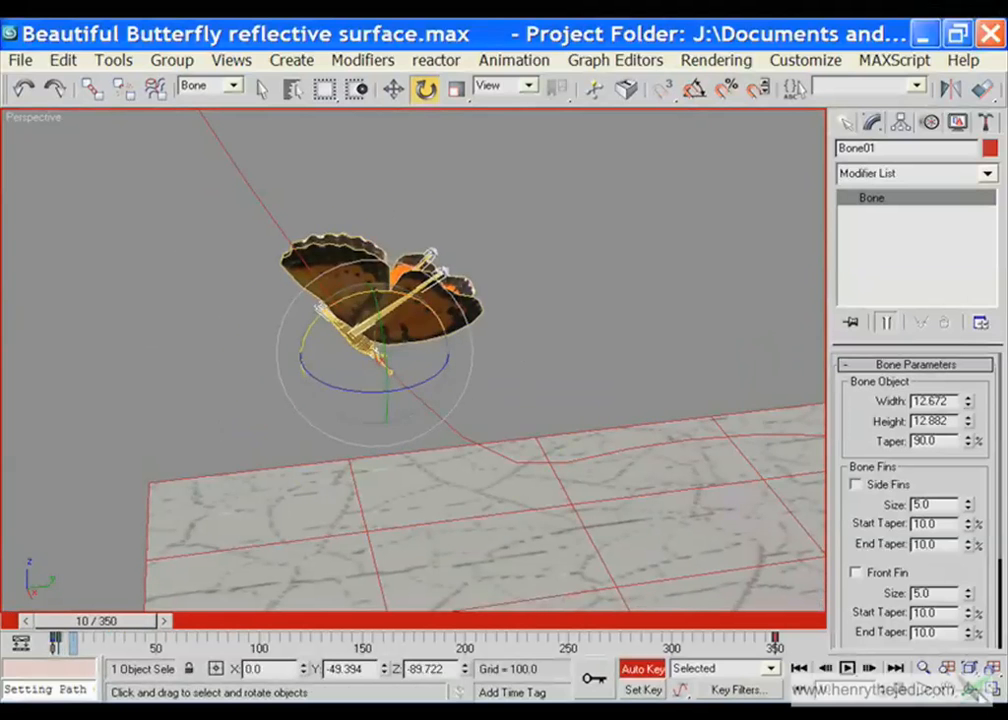
{"action": "middle_click_drag", "start_coordinate": [551, 450], "coordinate": [404, 464], "text": "alt"}
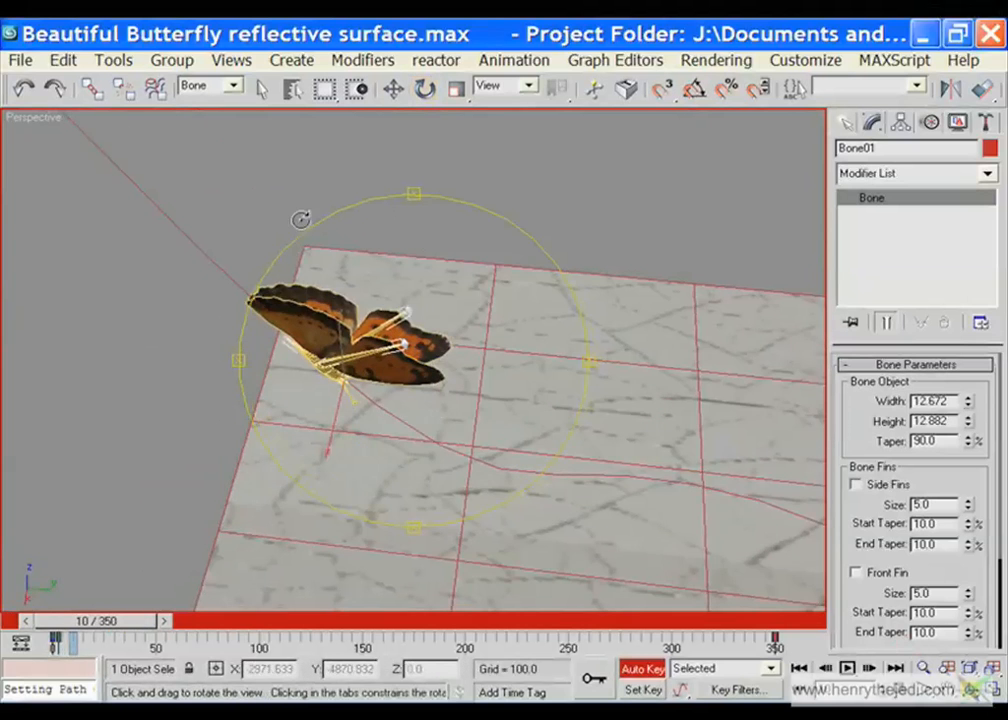
{"action": "mouse_move", "coordinate": [105, 622]}
{"action": "left_mouse_down"}
{"action": "mouse_move", "coordinate": [115, 630]}
{"action": "mouse_move", "coordinate": [112, 622]}
{"action": "left_mouse_up"}
{"action": "middle_click_drag", "start_coordinate": [162, 362], "coordinate": [162, 362], "text": "alt"}
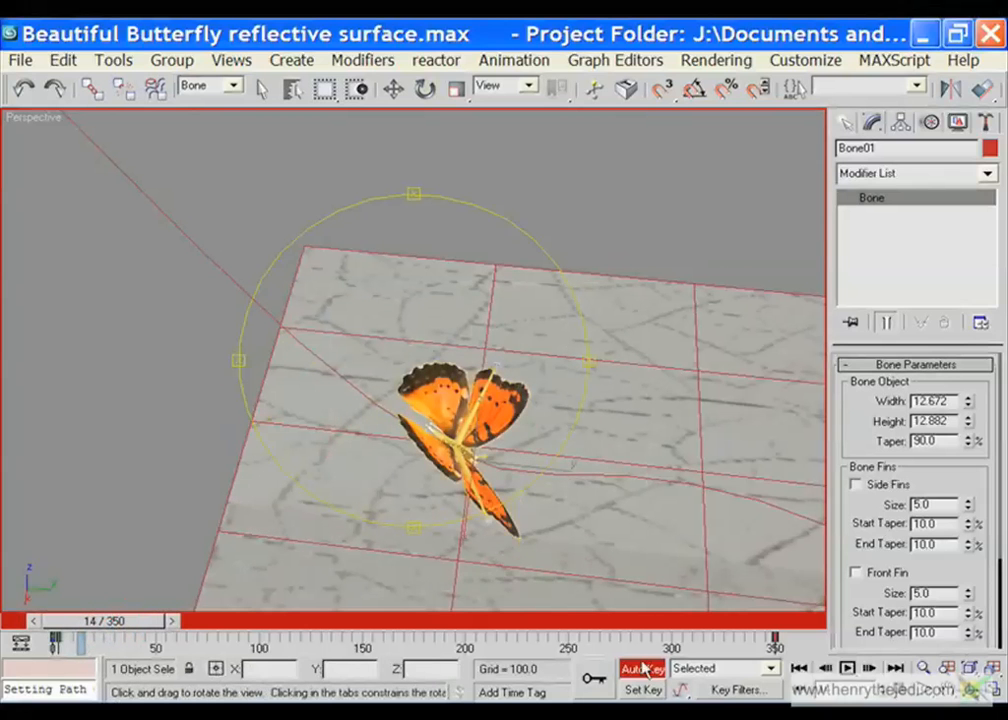
{"action": "middle_click_drag", "start_coordinate": [603, 501], "coordinate": [444, 361], "text": "alt"}
{"action": "left_click_drag", "start_coordinate": [119, 622], "coordinate": [121, 622]}
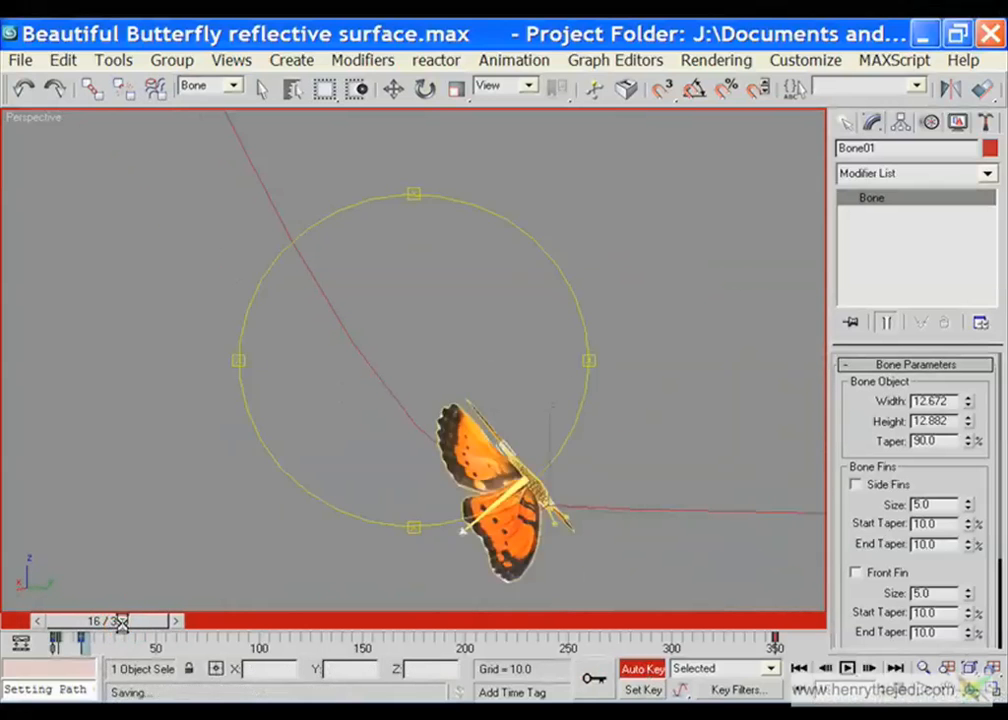
{"action": "left_click", "coordinate": [423, 92]}
{"action": "left_click_drag", "start_coordinate": [609, 472], "coordinate": [440, 311]}
At frame 24, rotate the main bone to about -126° around Z to turn the butterfly into the curve
{"action": "key", "text": "ctrl+r"}
{"action": "mouse_move", "coordinate": [140, 622]}
{"action": "left_mouse_down"}
{"action": "mouse_move", "coordinate": [137, 634]}
{"action": "mouse_move", "coordinate": [88, 634]}
{"action": "mouse_move", "coordinate": [165, 637]}
{"action": "mouse_move", "coordinate": [154, 636]}
{"action": "left_mouse_up"}
{"action": "key", "text": "ctrl+r"}
{"action": "middle_click_drag", "start_coordinate": [610, 513], "coordinate": [416, 303]}
{"action": "left_click_drag", "start_coordinate": [159, 629], "coordinate": [172, 631]}
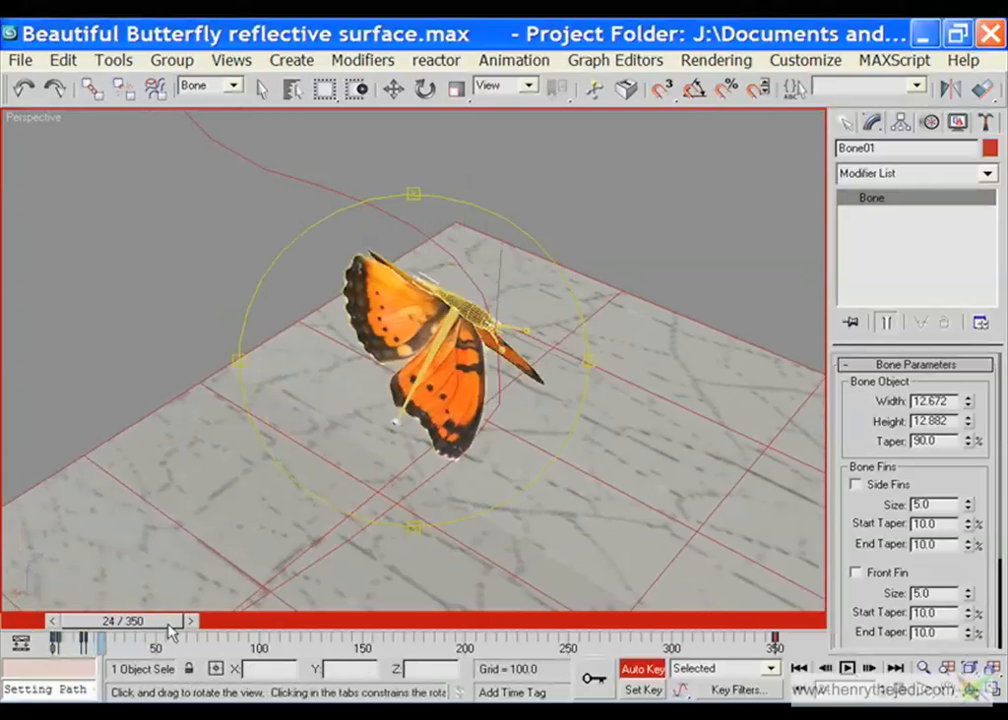
{"action": "left_click", "coordinate": [425, 88]}
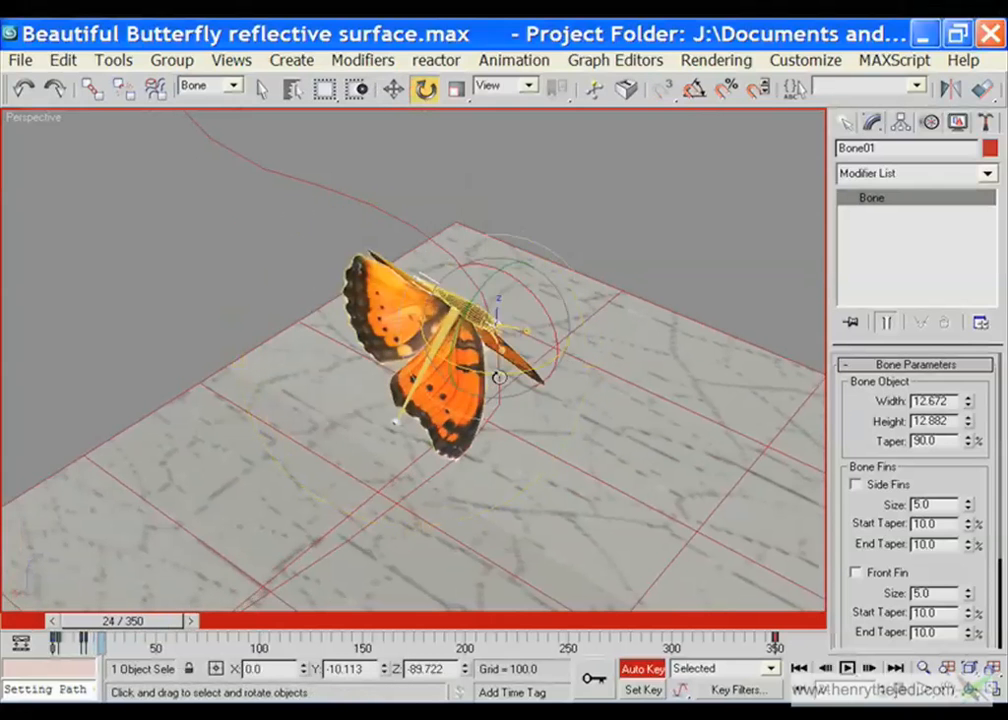
{"action": "left_click_drag", "start_coordinate": [496, 386], "coordinate": [427, 380]}
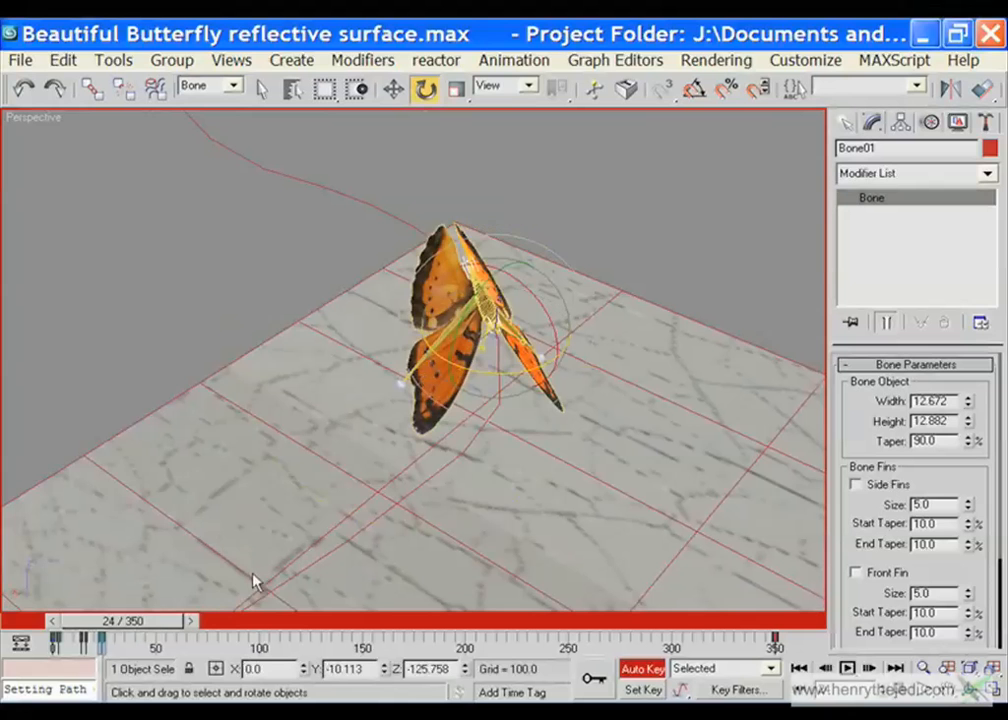
A few frames past frame 24, rotate the main bone to about -175° around Z, and play back the turn from frame 4
{"action": "left_click_drag", "start_coordinate": [124, 622], "coordinate": [133, 630]}
{"action": "left_click_drag", "start_coordinate": [451, 503], "coordinate": [359, 498]}
{"action": "left_click_drag", "start_coordinate": [183, 617], "coordinate": [135, 619]}
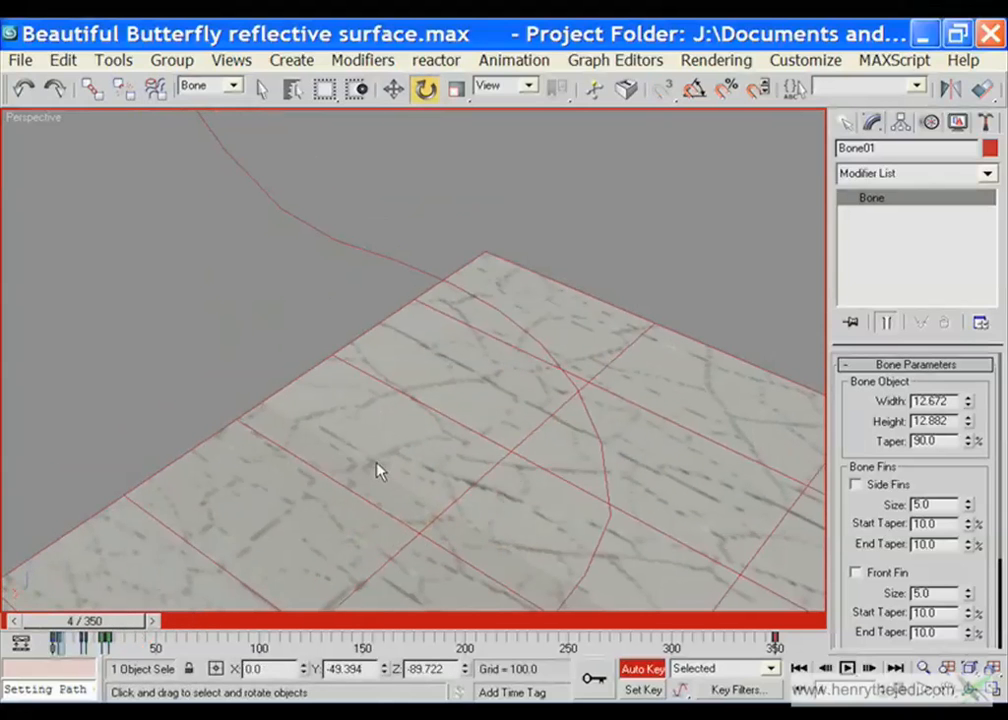
{"action": "key", "text": "slash"}
{"action": "key", "text": "slash"}
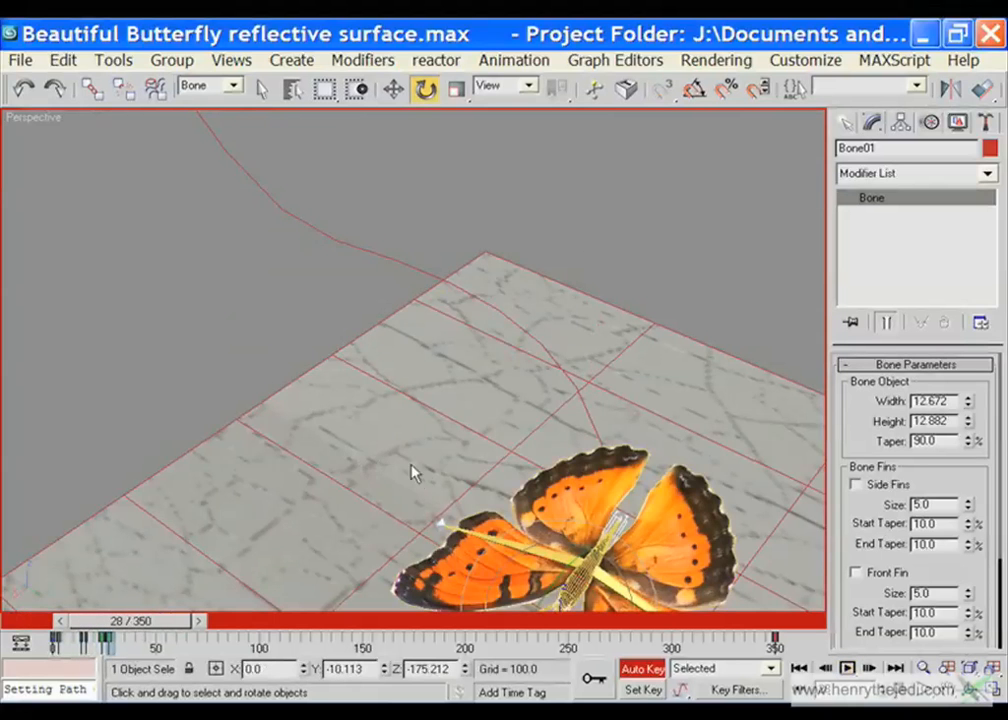
At frame 39, rotate the main bone to about 174° around Z to keep the butterfly facing along the path
{"action": "middle_click_drag", "start_coordinate": [411, 464], "coordinate": [354, 272]}
{"action": "scroll", "coordinate": [452, 361], "scroll_direction": "down", "scroll_amount": 4}
{"action": "middle_click_drag", "start_coordinate": [452, 361], "coordinate": [506, 351]}
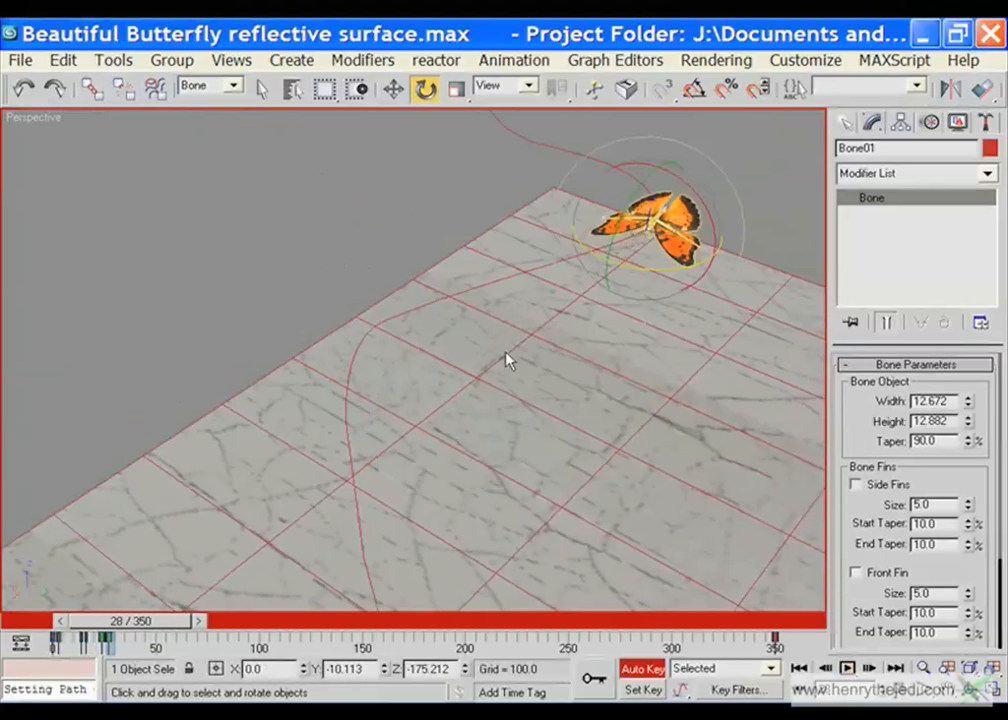
{"action": "left_click_drag", "start_coordinate": [170, 628], "coordinate": [193, 630]}
{"action": "left_click_drag", "start_coordinate": [524, 315], "coordinate": [508, 314]}
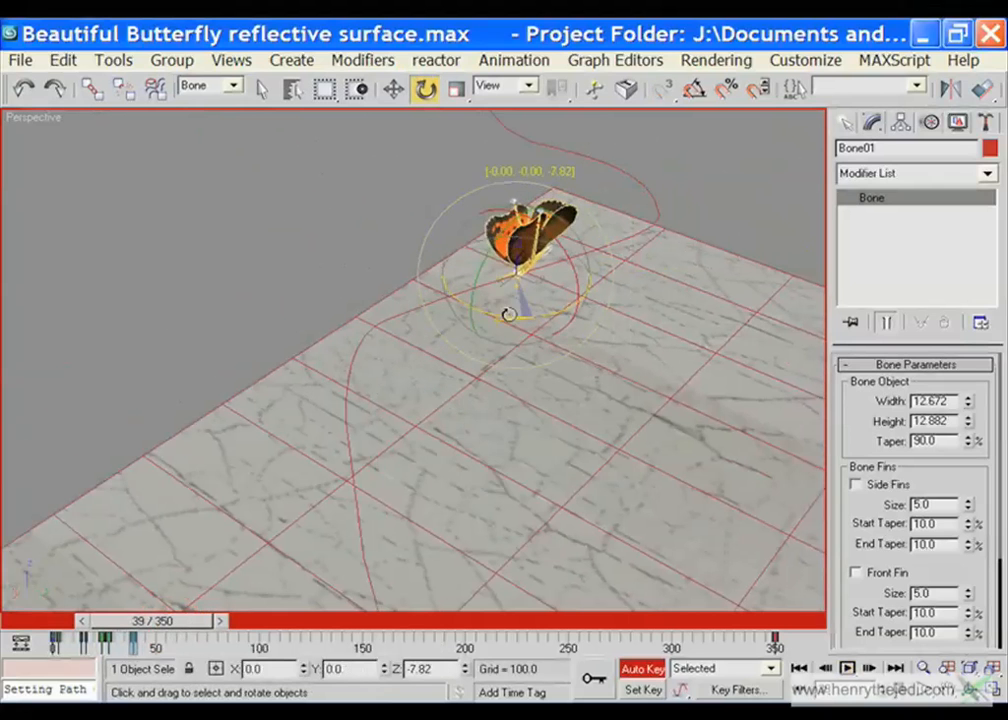
Rotate the main bone around Z to about 179° at frame 47 and about -148° at frame 48
{"action": "left_click_drag", "start_coordinate": [175, 624], "coordinate": [193, 625]}
{"action": "key", "text": "e"}
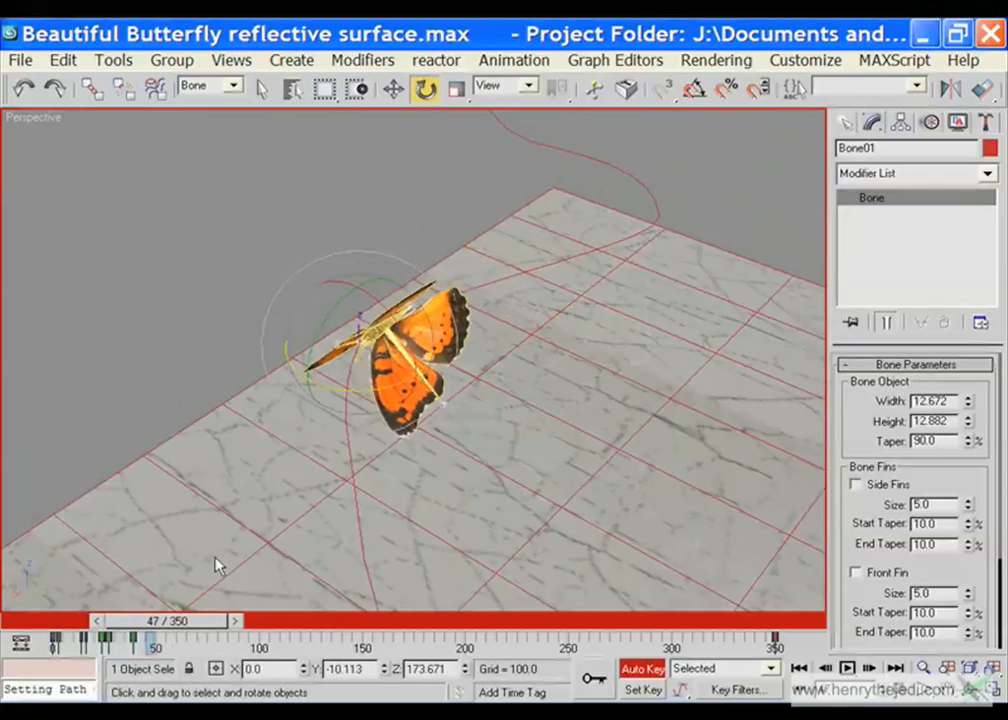
{"action": "left_click_drag", "start_coordinate": [378, 384], "coordinate": [385, 382]}
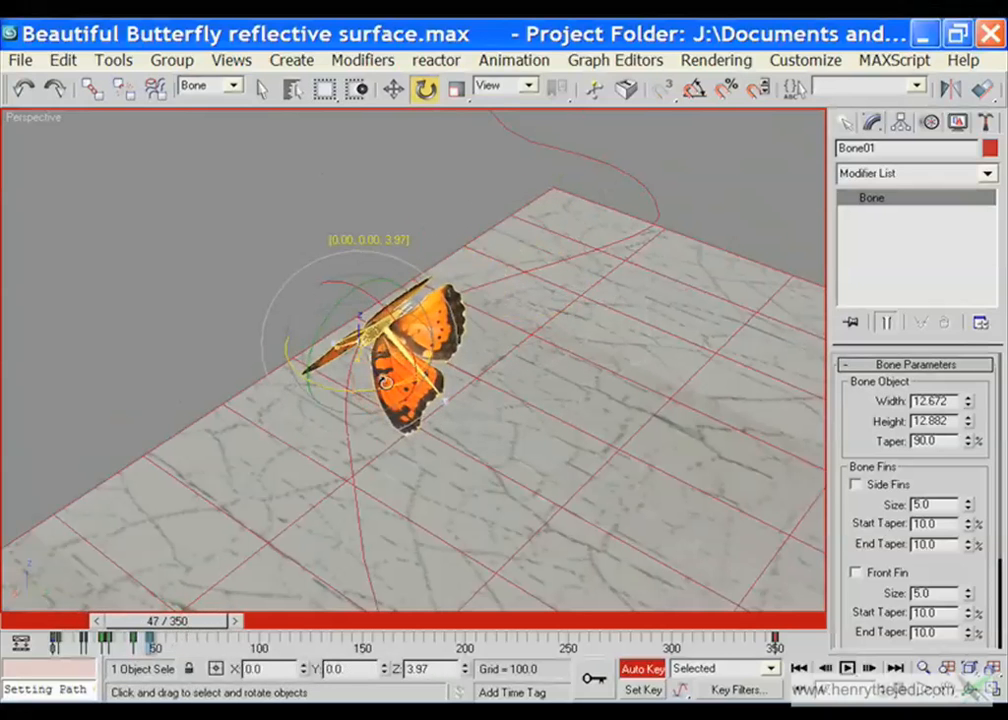
{"action": "mouse_move", "coordinate": [205, 625]}
{"action": "left_mouse_down"}
{"action": "mouse_move", "coordinate": [191, 625]}
{"action": "mouse_move", "coordinate": [208, 627]}
{"action": "left_mouse_up"}
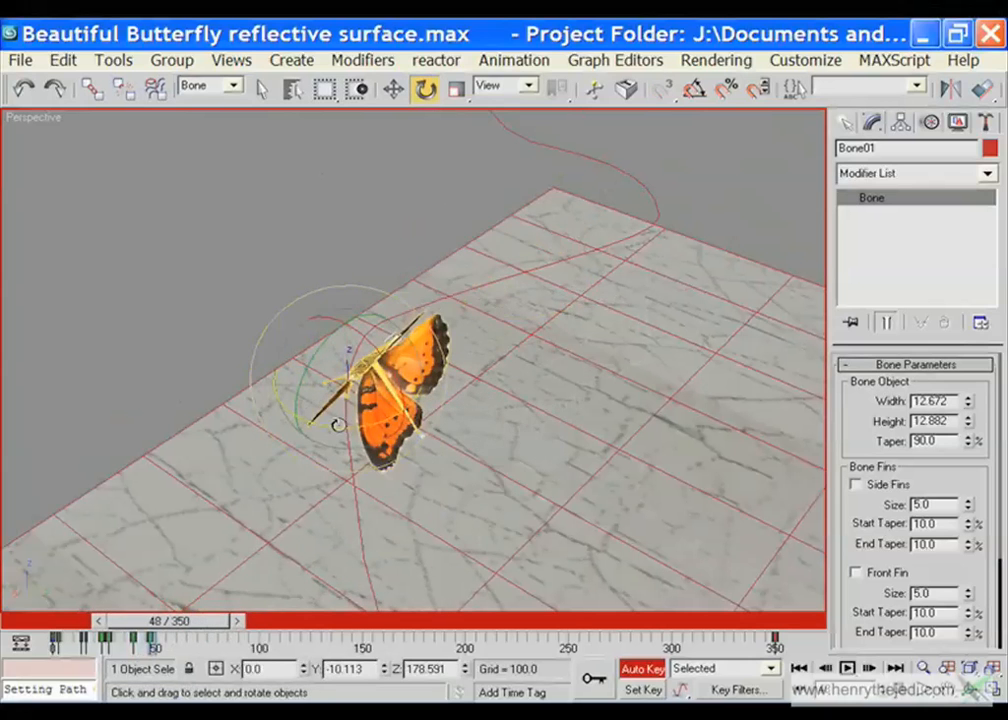
{"action": "left_click_drag", "start_coordinate": [338, 424], "coordinate": [399, 421]}
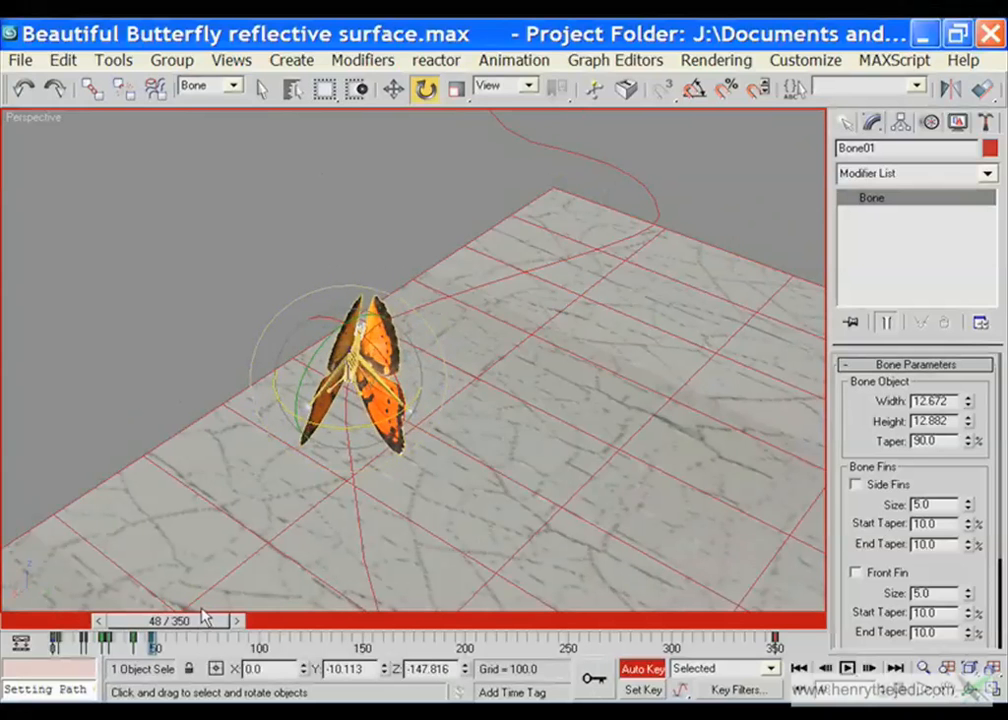
At frame 50, turn and tilt the main bone to about X -17°, Y -29°, Z -123° so the butterfly follows the path
{"action": "left_click_drag", "start_coordinate": [205, 617], "coordinate": [209, 620]}
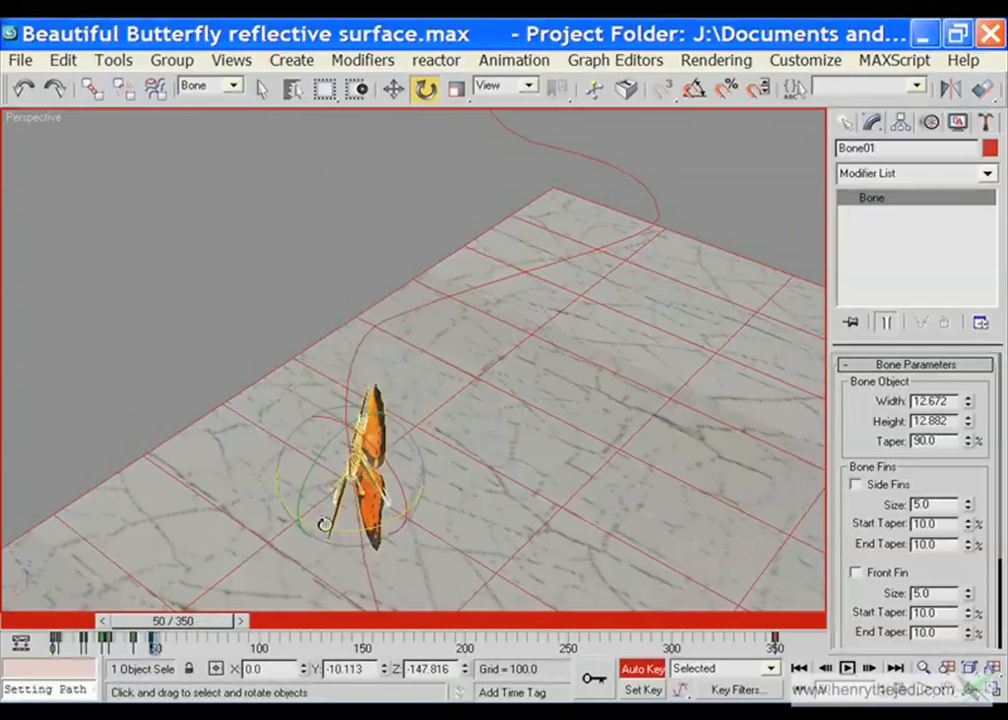
{"action": "left_click_drag", "start_coordinate": [324, 525], "coordinate": [353, 530]}
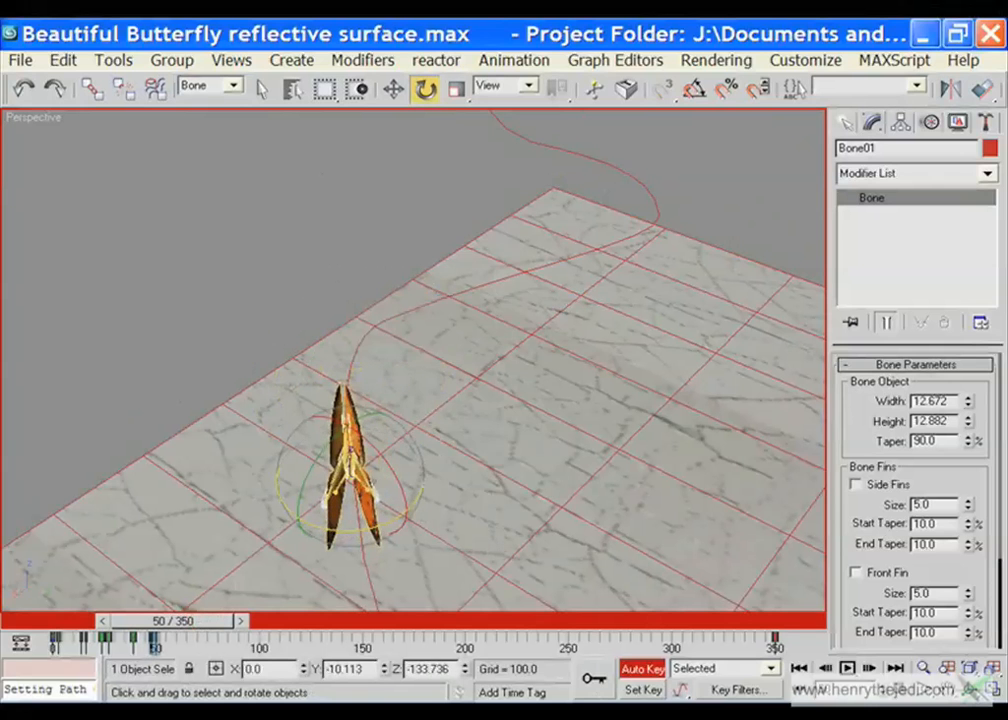
{"action": "key", "text": "ctrl+r"}
{"action": "left_click_drag", "start_coordinate": [336, 430], "coordinate": [339, 196]}
{"action": "left_click", "coordinate": [425, 89]}
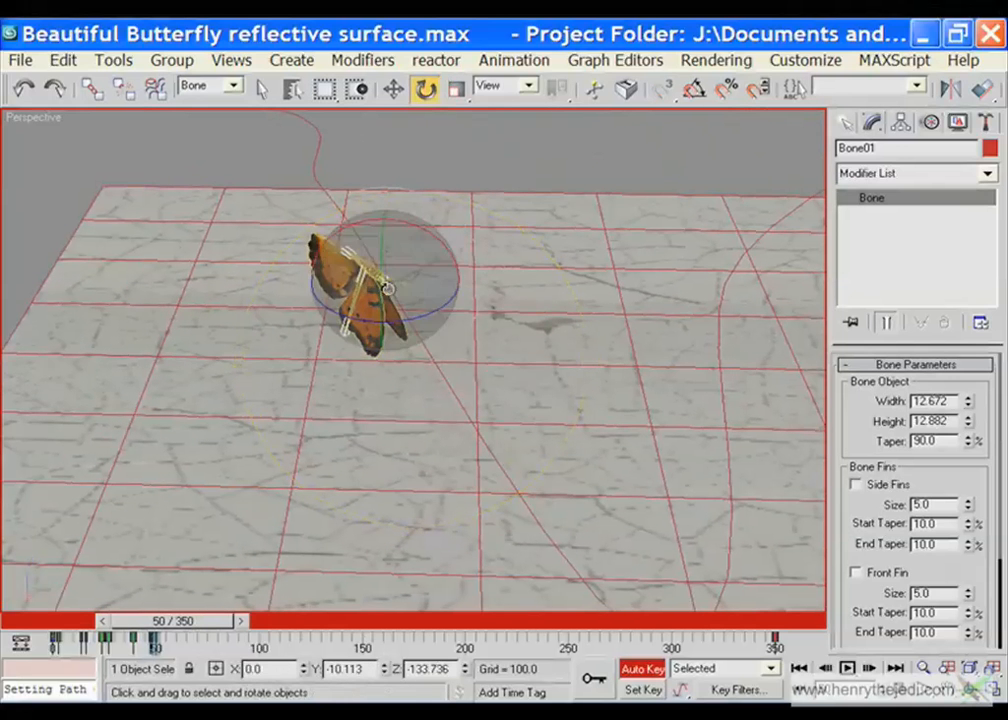
{"action": "mouse_move", "coordinate": [421, 252]}
{"action": "left_mouse_down"}
{"action": "mouse_move", "coordinate": [416, 272]}
{"action": "mouse_move", "coordinate": [441, 239]}
{"action": "mouse_move", "coordinate": [475, 270]}
{"action": "mouse_move", "coordinate": [418, 241]}
{"action": "mouse_move", "coordinate": [436, 232]}
{"action": "mouse_move", "coordinate": [412, 243]}
{"action": "mouse_move", "coordinate": [432, 265]}
{"action": "mouse_move", "coordinate": [426, 290]}
{"action": "mouse_move", "coordinate": [420, 272]}
{"action": "left_mouse_up"}
At frame 53, rotate the main bone to about X -17°, Y -57°, Z -120°
{"action": "left_click_drag", "start_coordinate": [197, 630], "coordinate": [203, 630]}
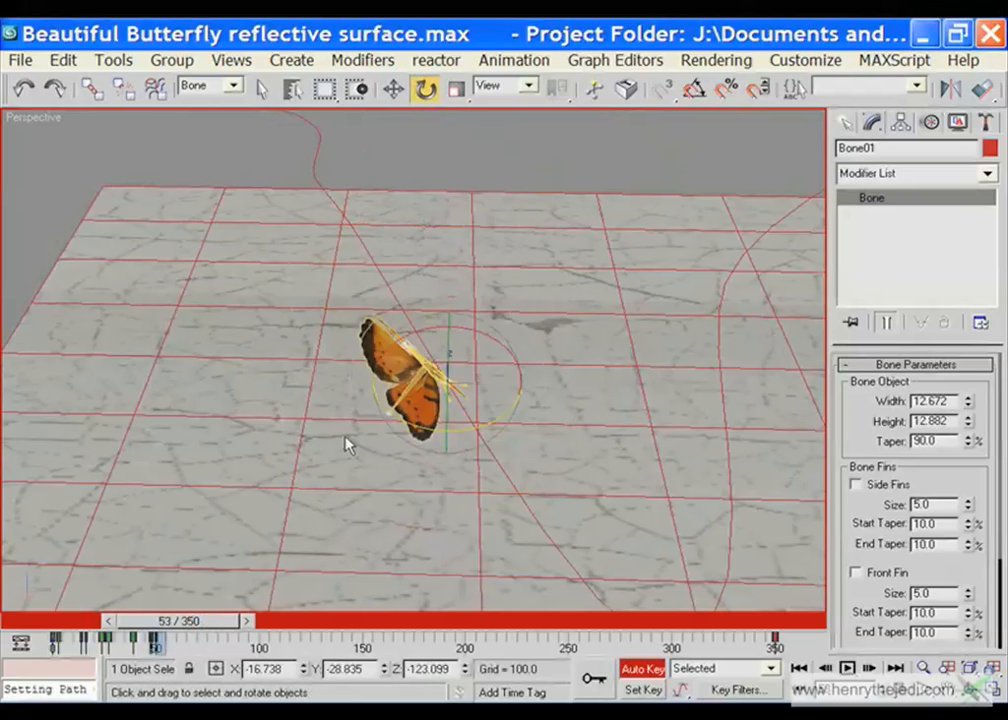
{"action": "left_click_drag", "start_coordinate": [468, 333], "coordinate": [506, 382]}
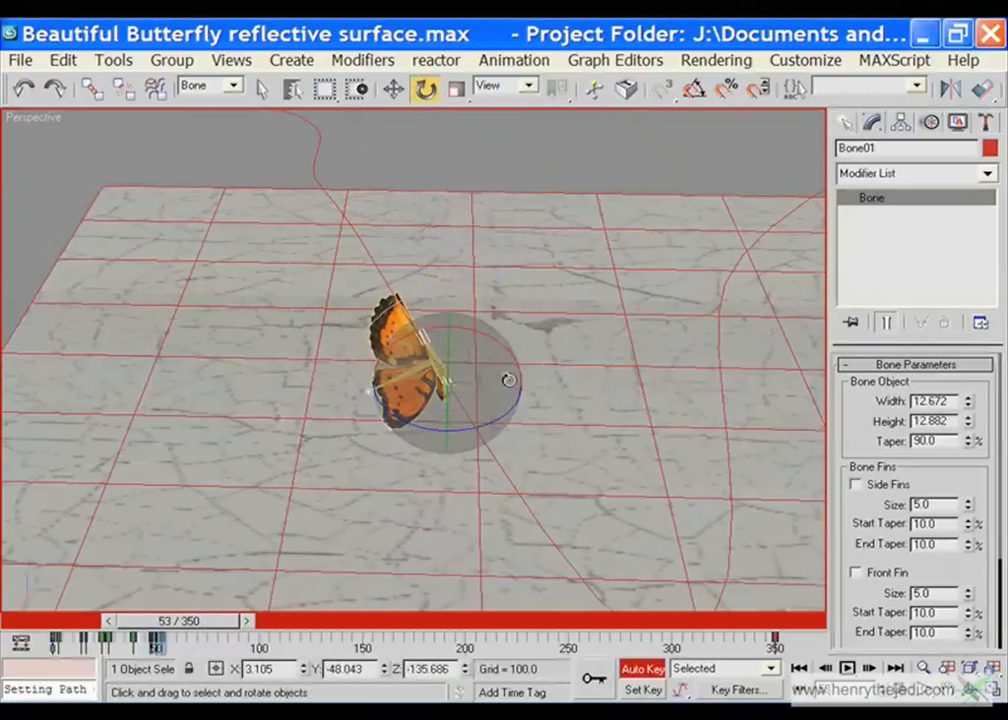
{"action": "left_click_drag", "start_coordinate": [451, 348], "coordinate": [444, 377]}
At frame 61, rotate the main bone to about X 13°, Y -45°, Z -113° as the butterfly approaches the curve
{"action": "left_click_drag", "start_coordinate": [192, 621], "coordinate": [208, 622]}
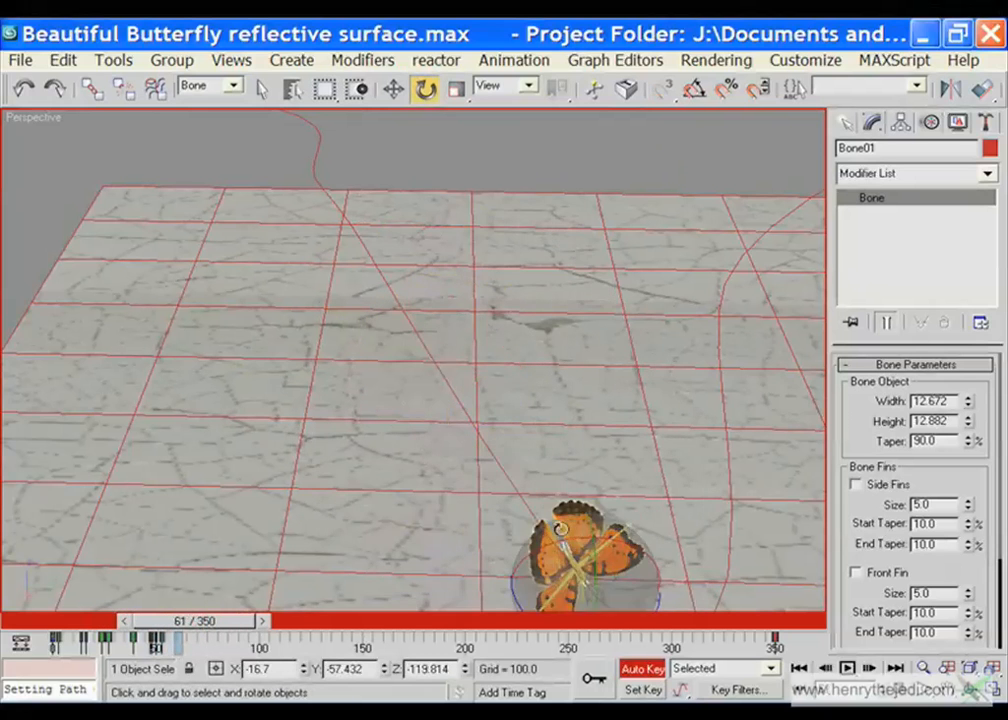
{"action": "middle_click_drag", "start_coordinate": [561, 528], "coordinate": [405, 397]}
{"action": "left_click_drag", "start_coordinate": [313, 410], "coordinate": [413, 395]}
At frame 68, rotate the main bone to about X -2°, Y -7°, Z -78°, and at frame 70 turn it to about -42° around Z
{"action": "scroll", "coordinate": [414, 390], "scroll_direction": "up", "scroll_amount": 2}
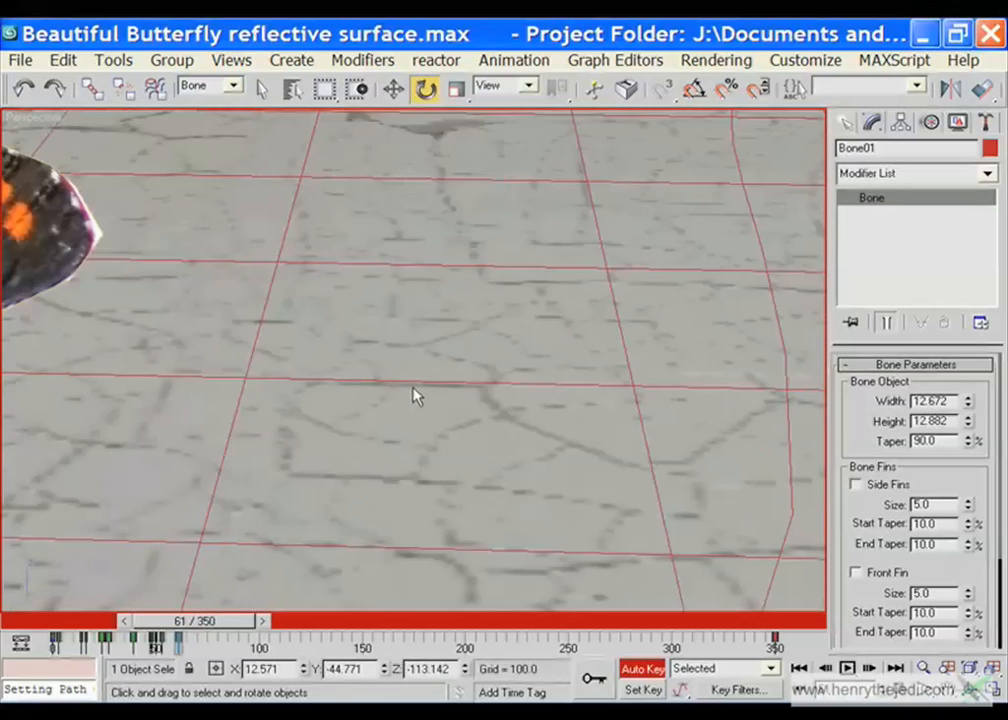
{"action": "scroll", "coordinate": [413, 390], "scroll_direction": "down", "scroll_amount": 2}
{"action": "scroll", "coordinate": [383, 394], "scroll_direction": "up", "scroll_amount": 2}
{"action": "scroll", "coordinate": [381, 415], "scroll_direction": "down", "scroll_amount": 1}
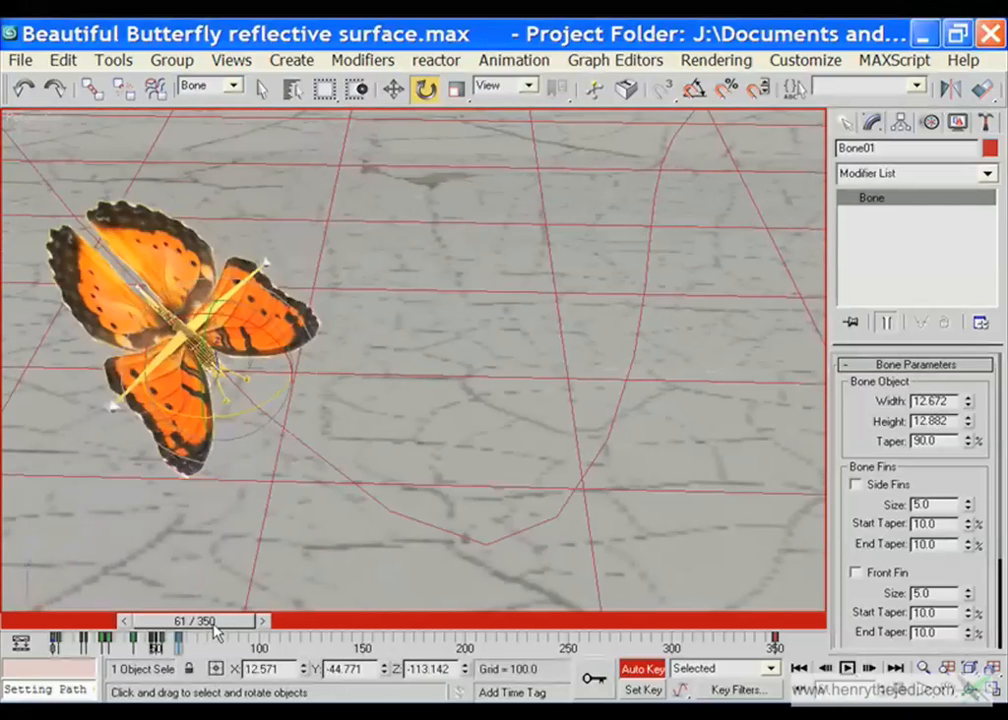
{"action": "left_click_drag", "start_coordinate": [209, 632], "coordinate": [232, 632]}
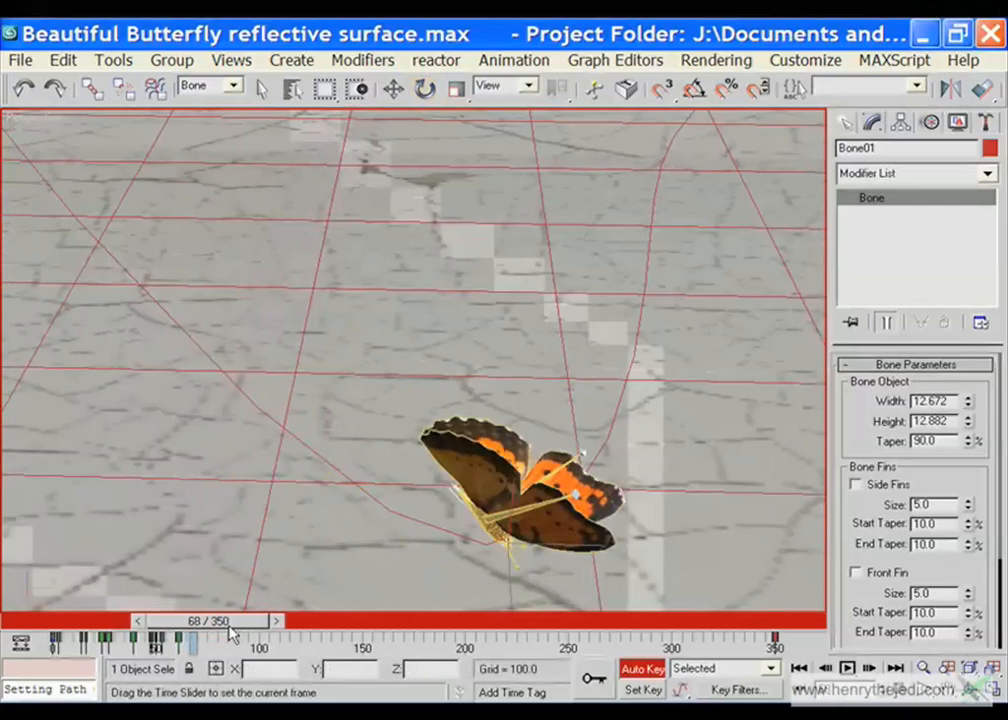
{"action": "key", "text": "e"}
{"action": "left_click_drag", "start_coordinate": [500, 479], "coordinate": [589, 580]}
{"action": "left_click_drag", "start_coordinate": [220, 628], "coordinate": [229, 622]}
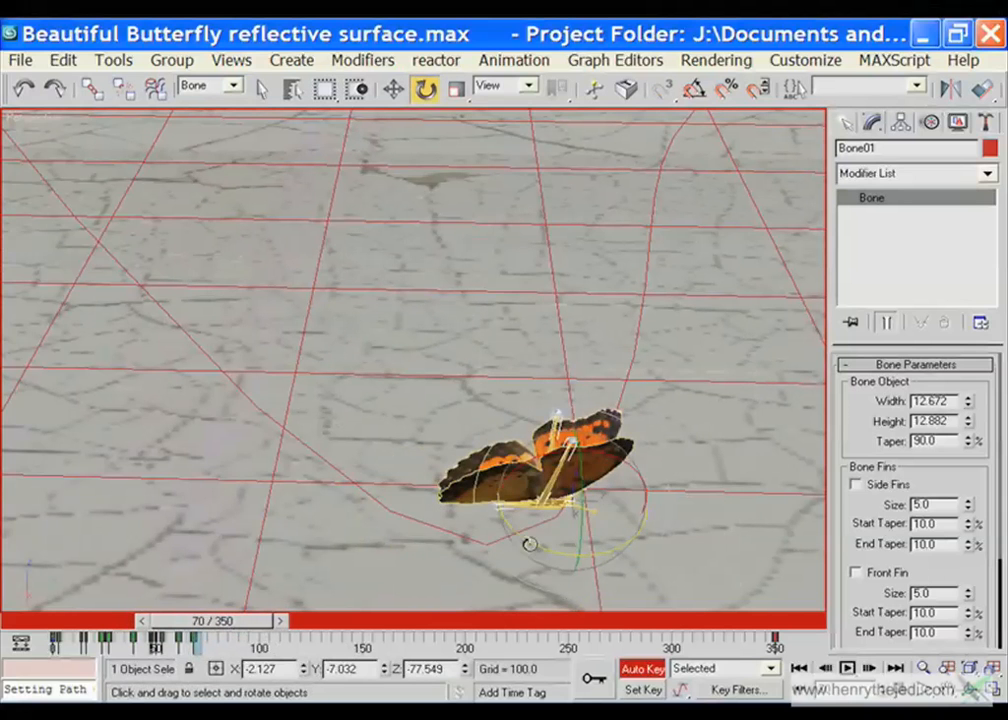
{"action": "left_click_drag", "start_coordinate": [527, 542], "coordinate": [601, 550]}
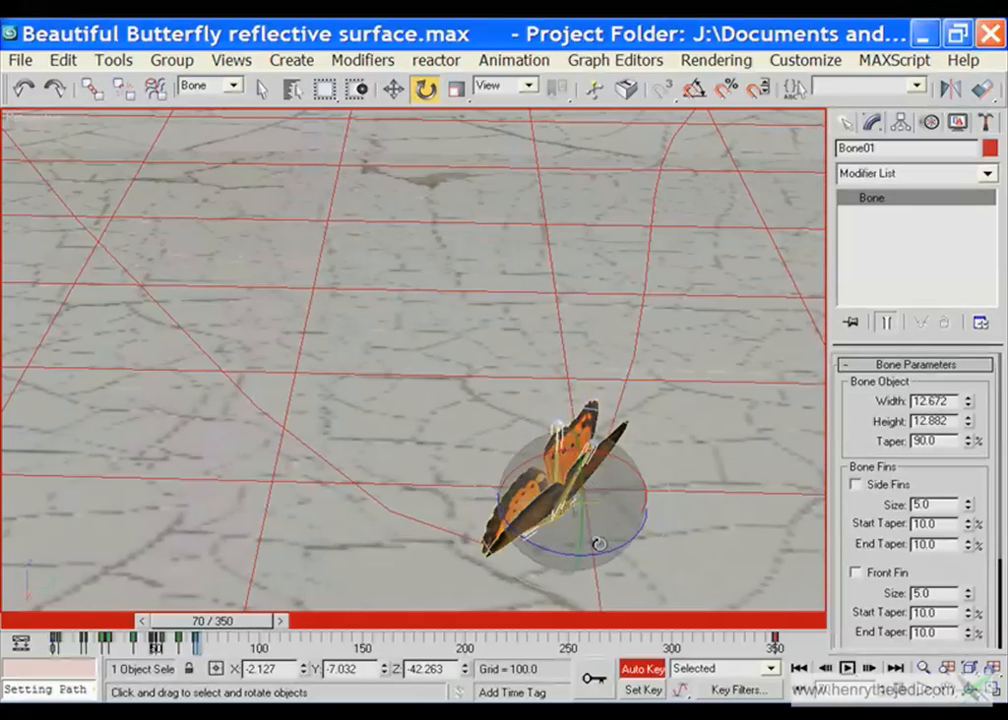
At frame 83, rotate the main bone to about X -17°, Y 26°, Z -35° to align the butterfly with the path
{"action": "middle_click_drag", "start_coordinate": [405, 575], "coordinate": [335, 411]}
{"action": "middle_click_drag", "start_coordinate": [565, 374], "coordinate": [410, 518]}
{"action": "scroll", "coordinate": [439, 481], "scroll_direction": "down", "scroll_amount": 2}
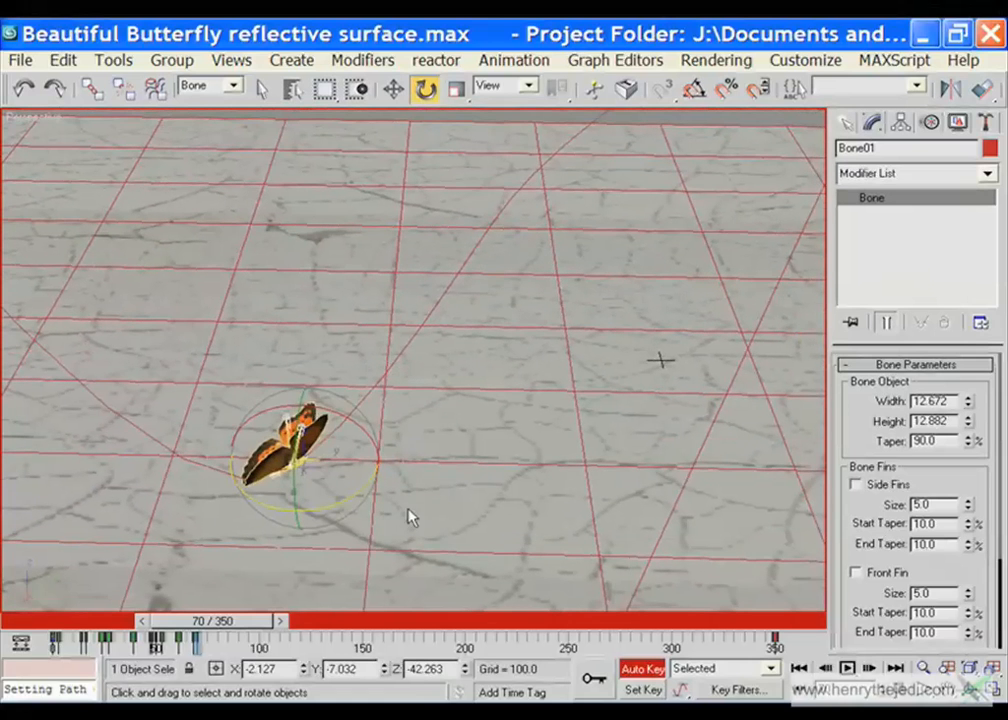
{"action": "left_click_drag", "start_coordinate": [220, 621], "coordinate": [259, 629]}
{"action": "key", "text": "e"}
{"action": "left_click_drag", "start_coordinate": [408, 316], "coordinate": [434, 340]}
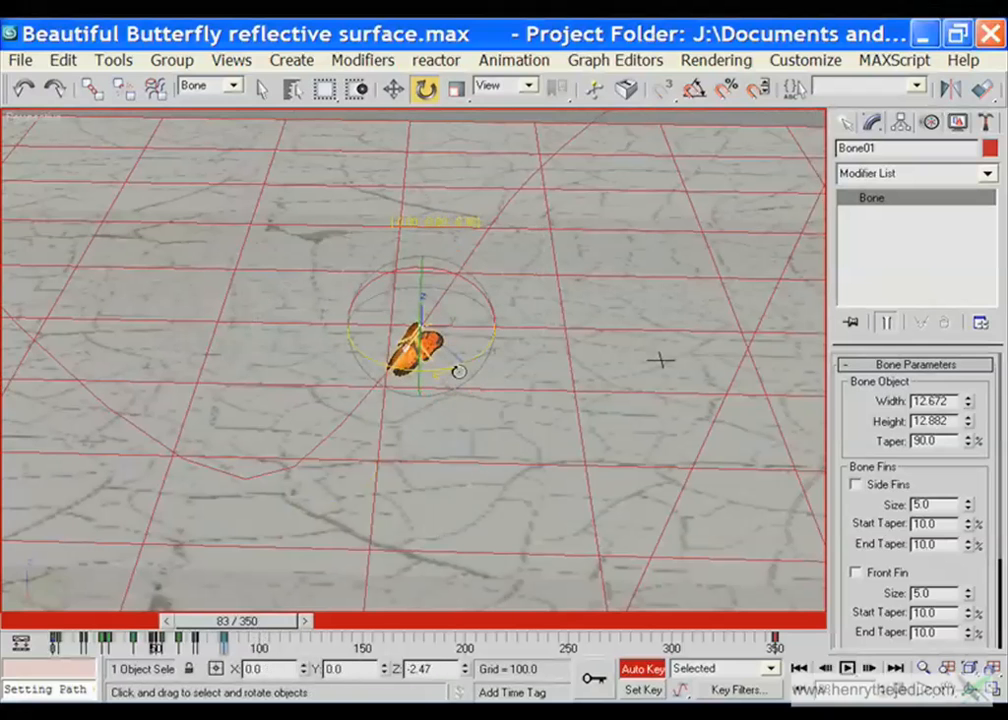
Around frame 120, rotate the main bone to about -74° around Z to face along the path
{"action": "middle_click_drag", "start_coordinate": [457, 368], "coordinate": [286, 441], "text": "alt"}
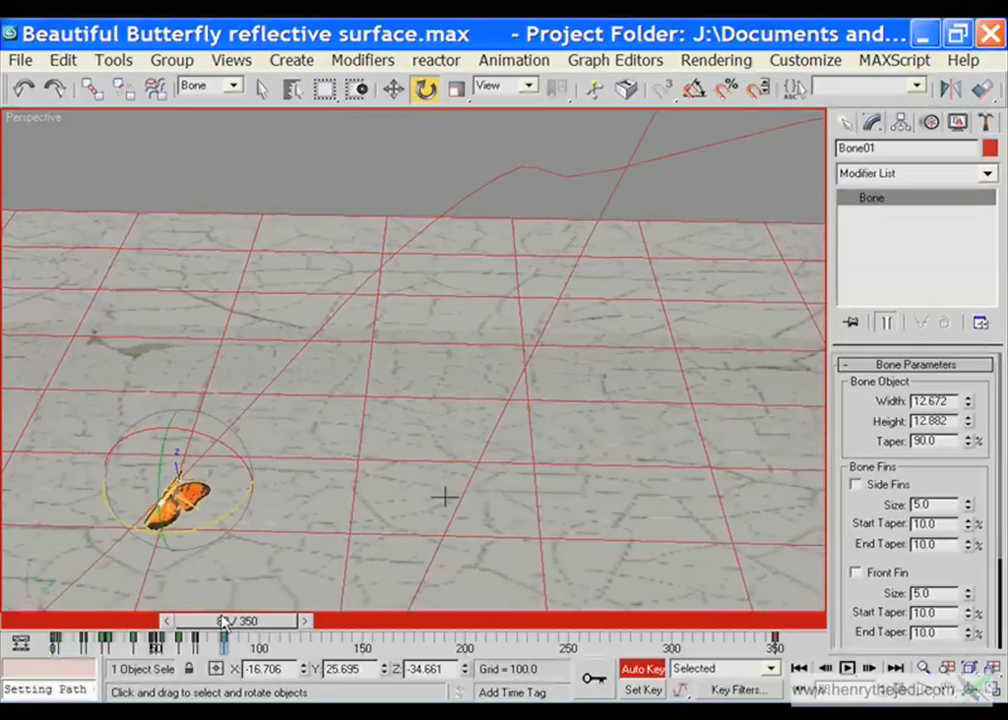
{"action": "left_click_drag", "start_coordinate": [224, 622], "coordinate": [294, 622]}
{"action": "middle_click_drag", "start_coordinate": [488, 354], "coordinate": [565, 351], "text": "alt"}
{"action": "left_click_drag", "start_coordinate": [555, 272], "coordinate": [555, 342]}
Play back the flight from frame 0 to about frame 125 with the whole path in view
{"action": "left_click_drag", "start_coordinate": [320, 622], "coordinate": [80, 621]}
{"action": "scroll", "coordinate": [630, 392], "scroll_direction": "down", "scroll_amount": 5}
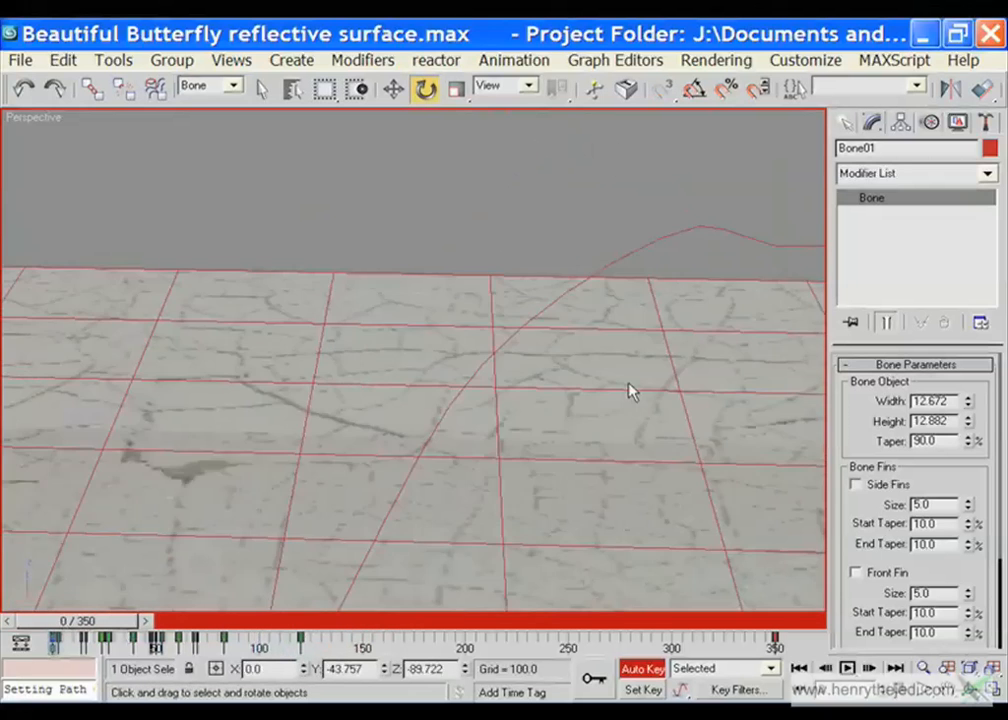
{"action": "scroll", "coordinate": [315, 423], "scroll_direction": "up", "scroll_amount": 3}
{"action": "middle_click_drag", "start_coordinate": [315, 423], "coordinate": [406, 410]}
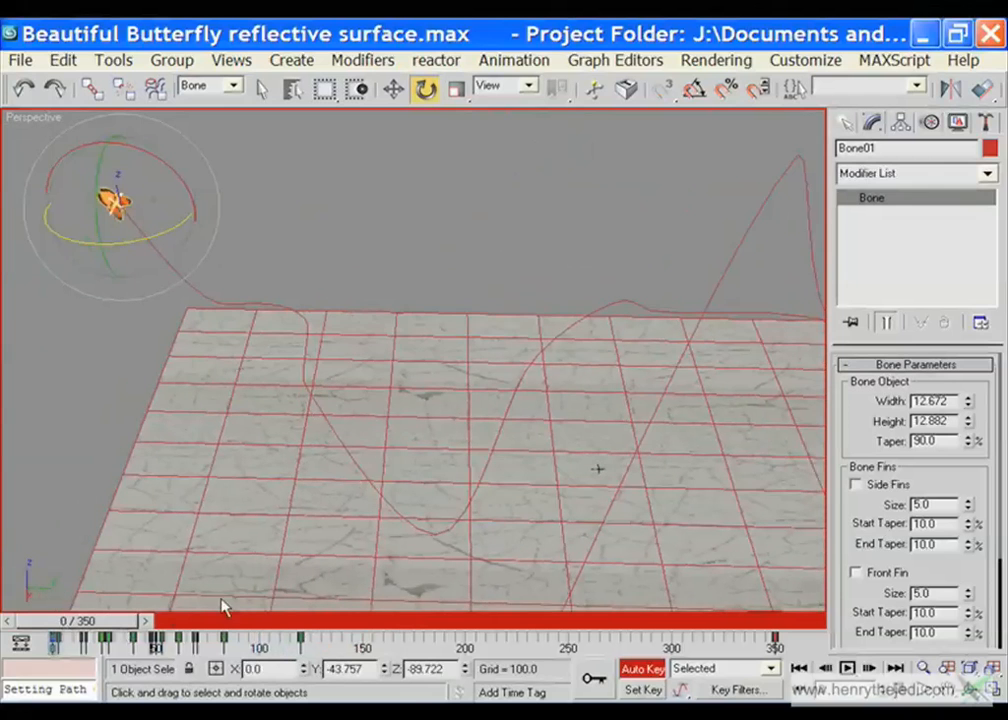
{"action": "key", "text": "/"}
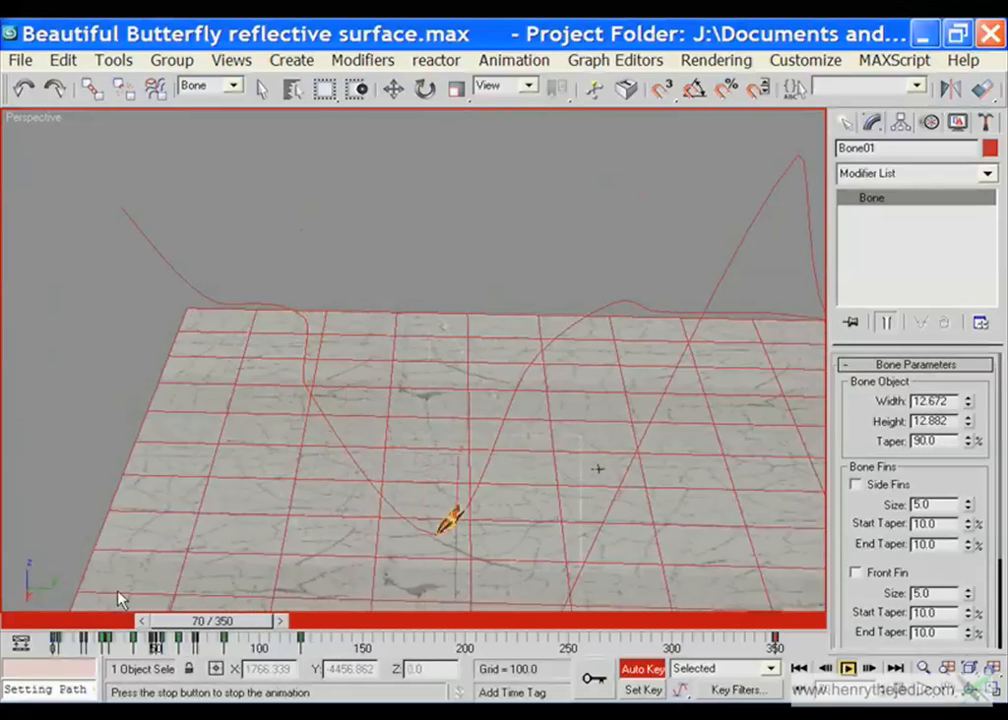
{"action": "key", "text": "/"}
Tilt the main bone downward at frame 126, and rotate it to about X -7°, Y 20°, Z -105° at frame 132
{"action": "key", "text": "e"}
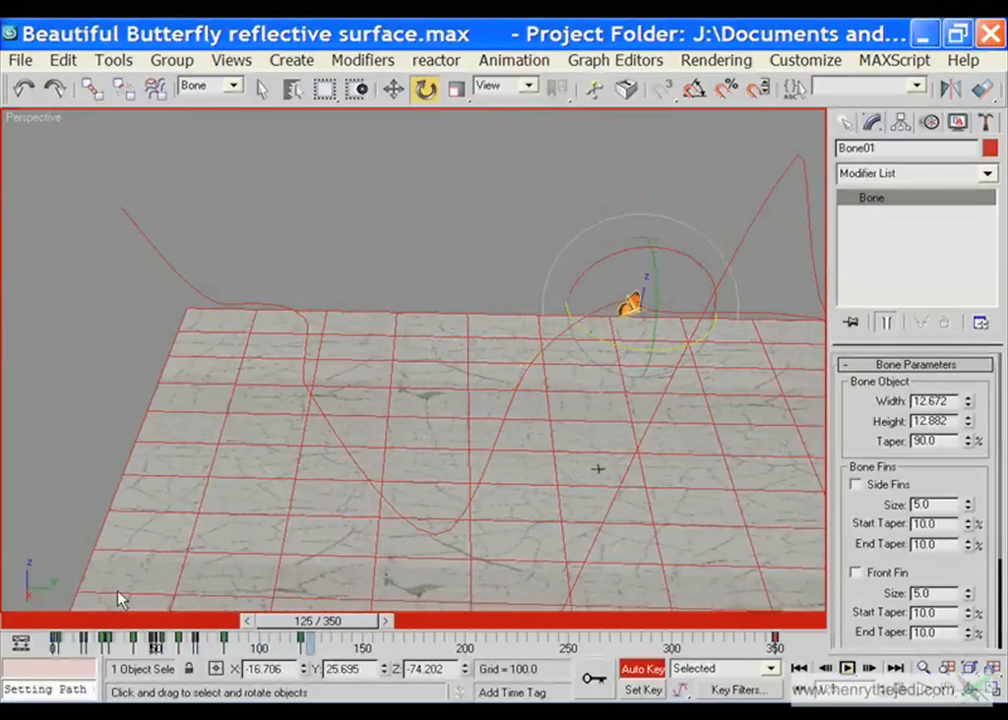
{"action": "middle_click_drag", "start_coordinate": [688, 455], "coordinate": [589, 470]}
{"action": "scroll", "coordinate": [520, 477], "scroll_direction": "up", "scroll_amount": 3}
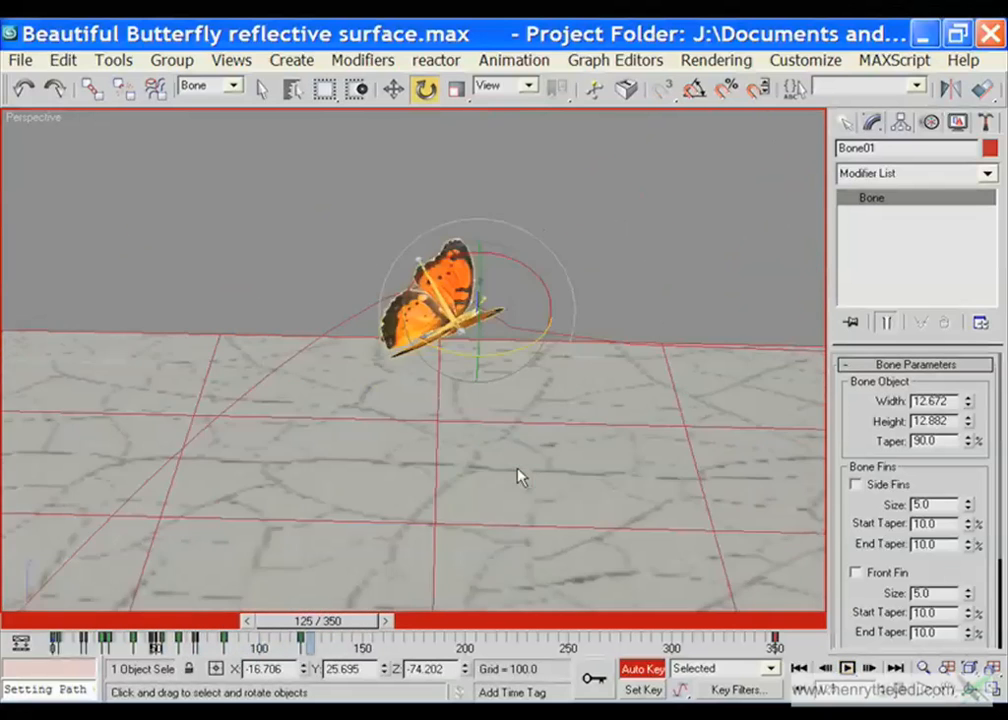
{"action": "left_click_drag", "start_coordinate": [308, 638], "coordinate": [311, 638]}
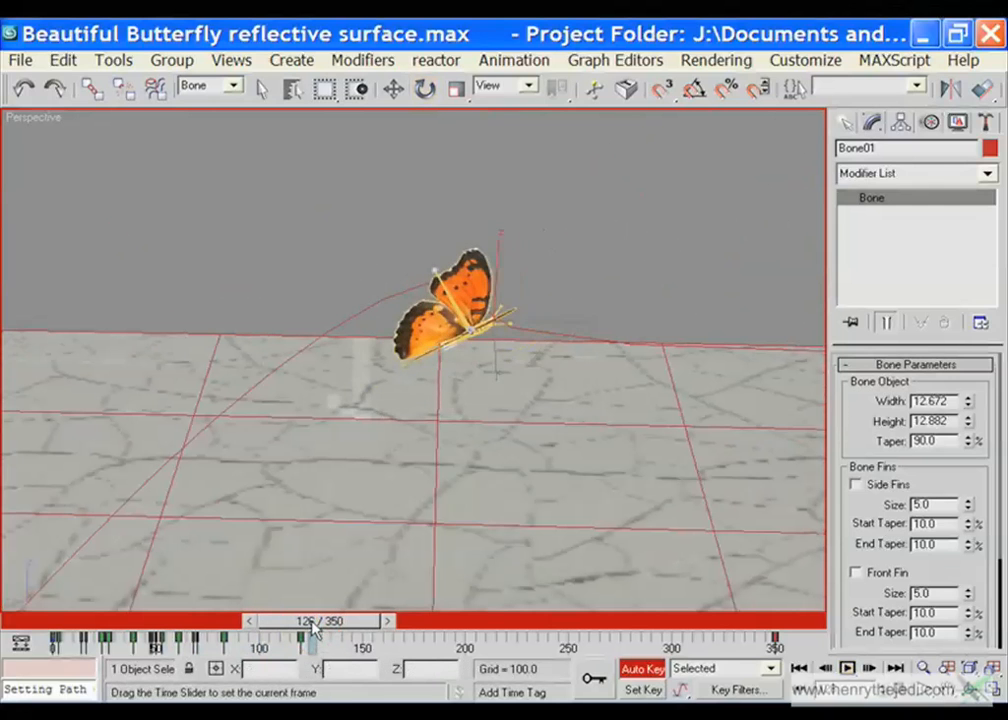
{"action": "left_click_drag", "start_coordinate": [480, 258], "coordinate": [452, 365]}
{"action": "left_click_drag", "start_coordinate": [353, 623], "coordinate": [364, 623]}
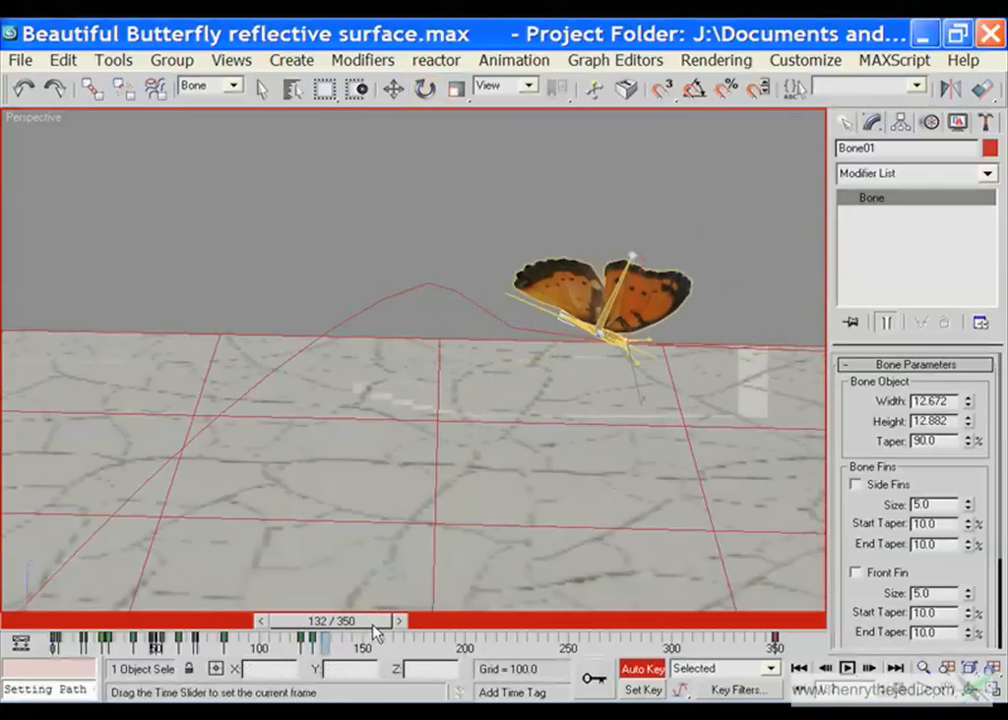
{"action": "left_click_drag", "start_coordinate": [617, 295], "coordinate": [638, 293]}
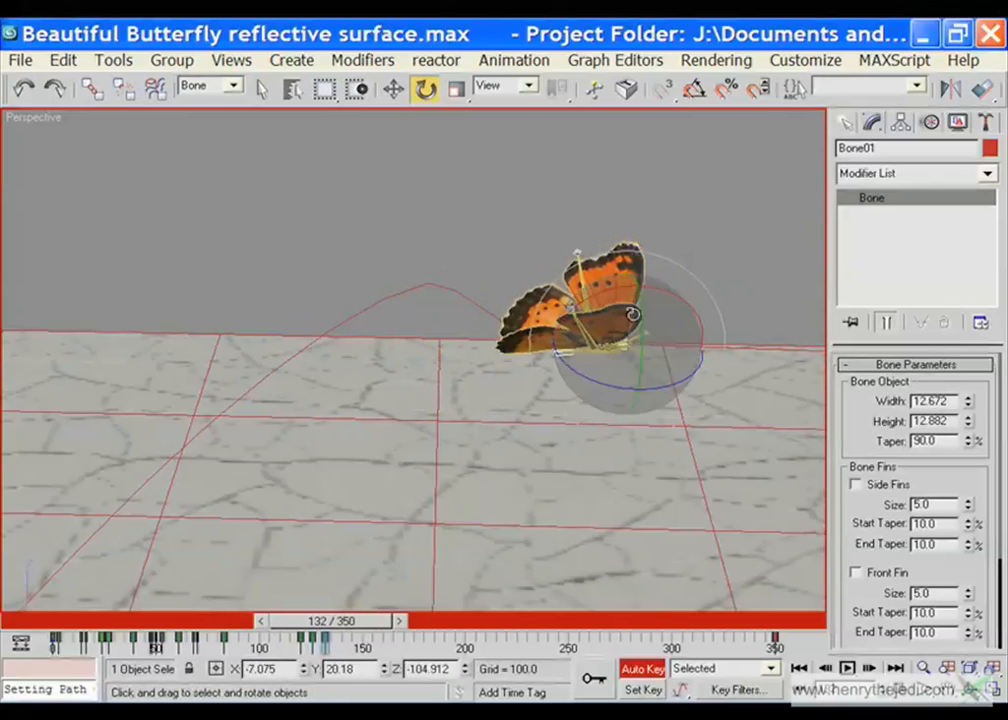
At frame 154, rotate the main bone to about -123° around Z to start the next turn
{"action": "middle_click_drag", "start_coordinate": [411, 469], "coordinate": [186, 454]}
{"action": "scroll", "coordinate": [622, 405], "scroll_direction": "down", "scroll_amount": 3}
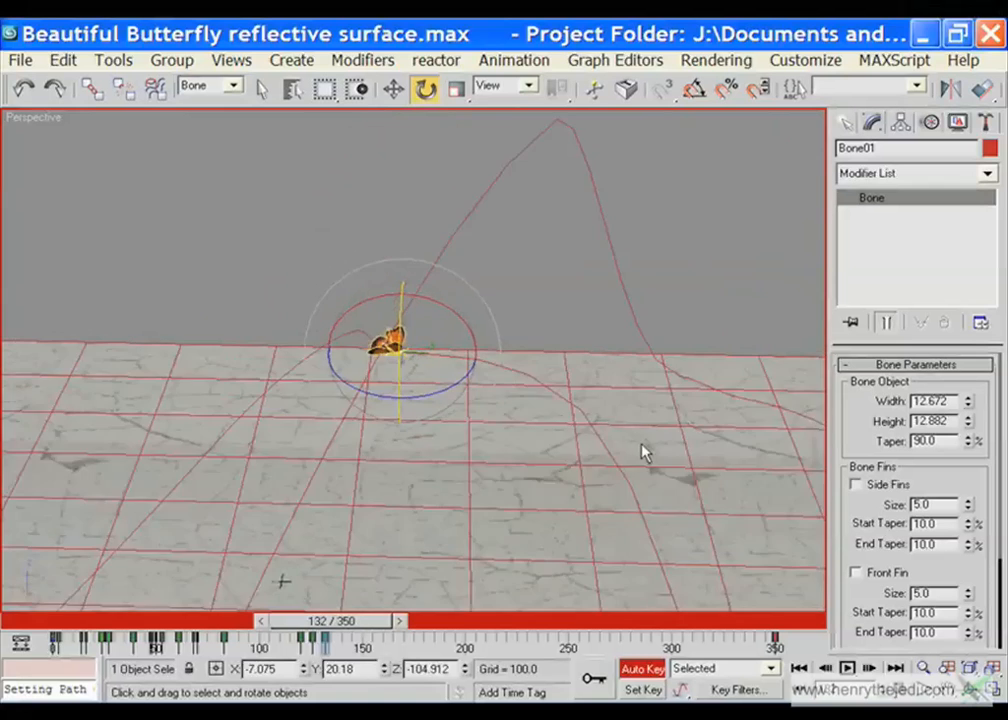
{"action": "middle_click_drag", "start_coordinate": [643, 452], "coordinate": [550, 270], "text": "alt"}
{"action": "left_click_drag", "start_coordinate": [368, 628], "coordinate": [403, 625]}
{"action": "key", "text": "e"}
{"action": "scroll", "coordinate": [418, 336], "scroll_direction": "up", "scroll_amount": 3}
{"action": "middle_click_drag", "start_coordinate": [418, 336], "coordinate": [358, 296]}
{"action": "scroll", "coordinate": [461, 486], "scroll_direction": "up", "scroll_amount": 4}
{"action": "left_click_drag", "start_coordinate": [412, 320], "coordinate": [389, 338]}
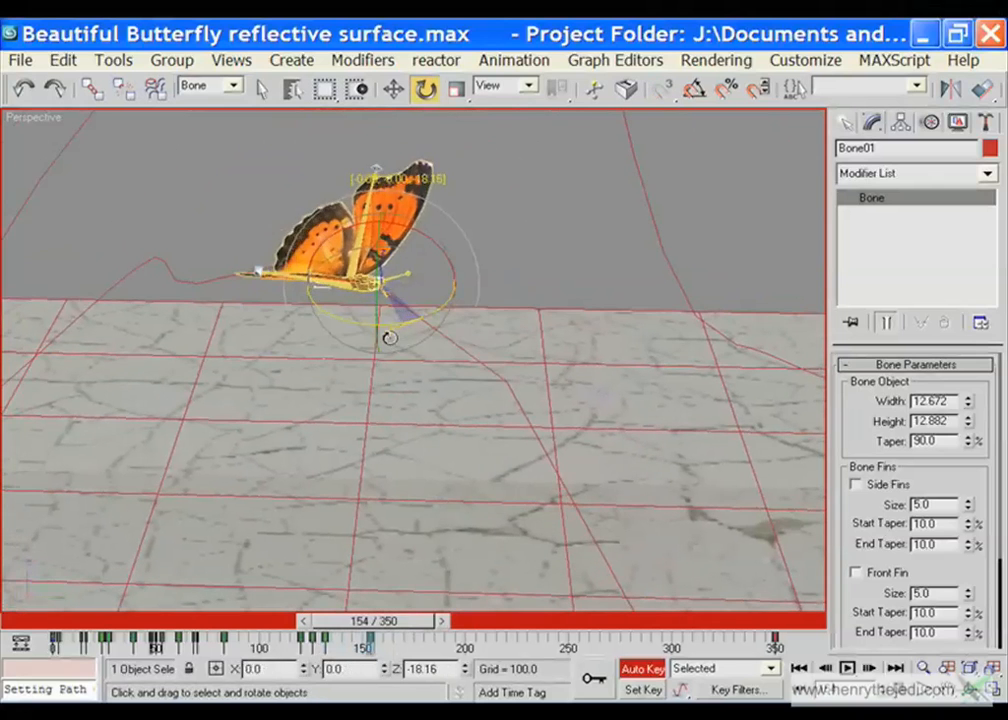
At frame 159, rotate the main bone to about X 6°, Y 13°, Z -151° to turn the butterfly into the curve
{"action": "left_click_drag", "start_coordinate": [402, 621], "coordinate": [412, 622]}
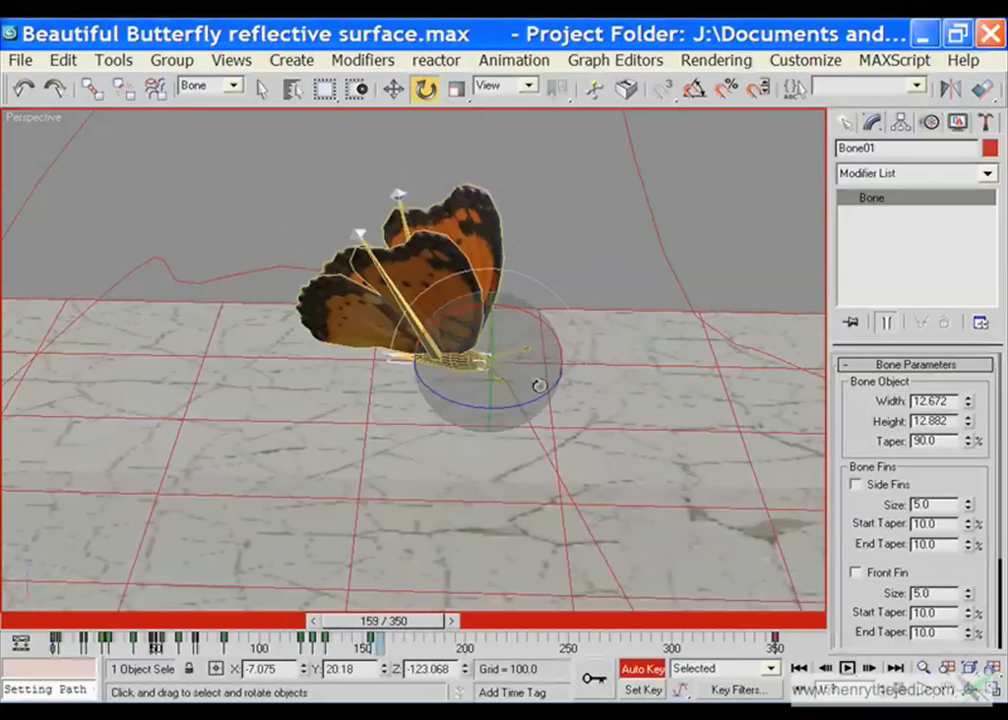
{"action": "left_click_drag", "start_coordinate": [535, 387], "coordinate": [480, 414]}
{"action": "left_click_drag", "start_coordinate": [540, 299], "coordinate": [534, 347]}
{"action": "left_click_drag", "start_coordinate": [531, 401], "coordinate": [520, 409]}
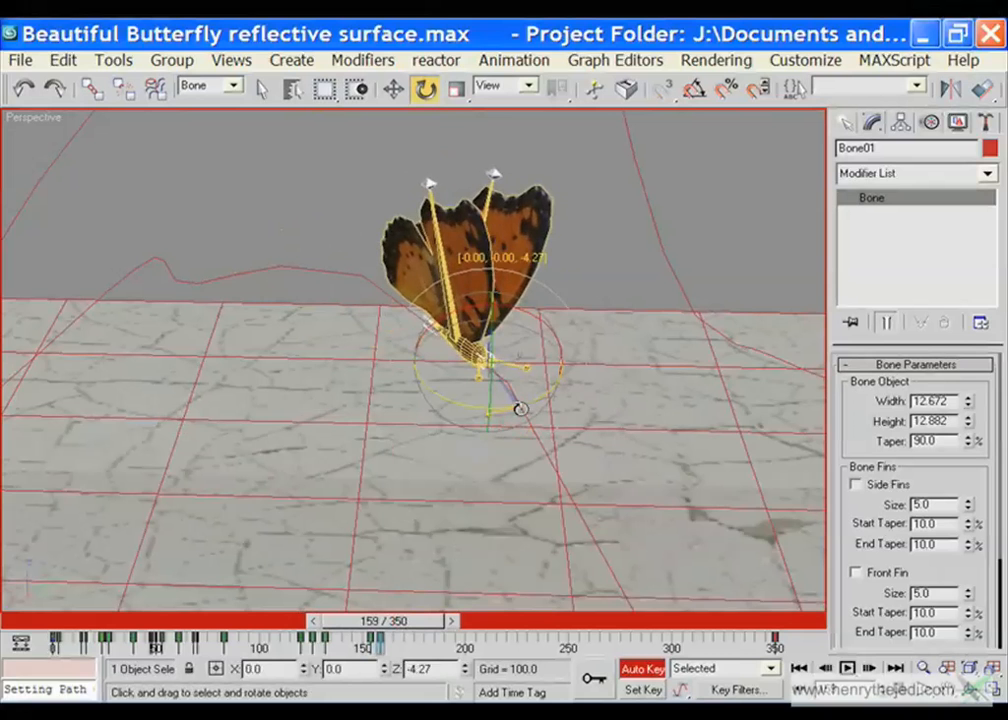
At frame 167, rotate the main bone to about X -20°, Y -32°, Z -157° to follow the descending path
{"action": "left_click_drag", "start_coordinate": [383, 621], "coordinate": [388, 621]}
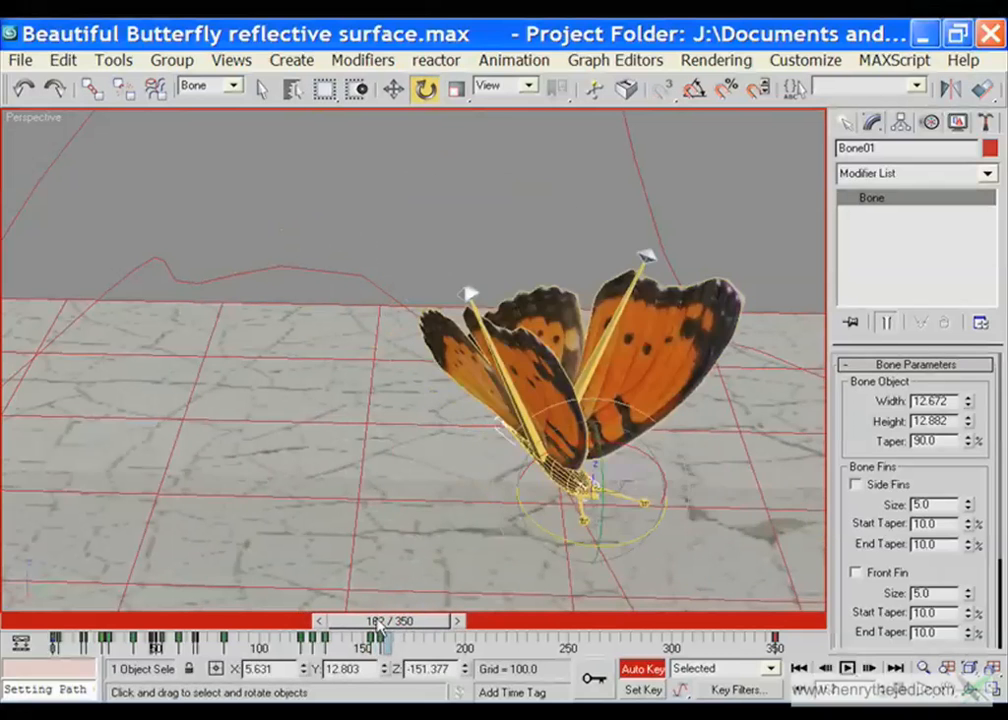
{"action": "middle_click_drag", "start_coordinate": [491, 470], "coordinate": [461, 311]}
{"action": "scroll", "coordinate": [475, 321], "scroll_direction": "down", "scroll_amount": 3}
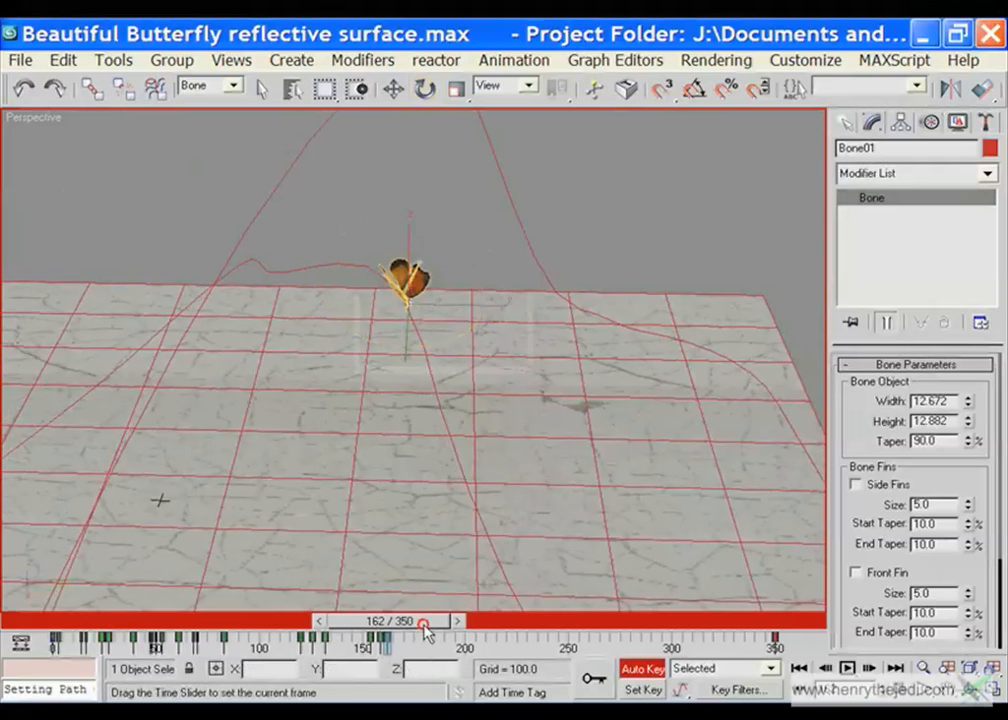
{"action": "left_click_drag", "start_coordinate": [419, 621], "coordinate": [428, 621]}
{"action": "left_click_drag", "start_coordinate": [434, 416], "coordinate": [456, 405]}
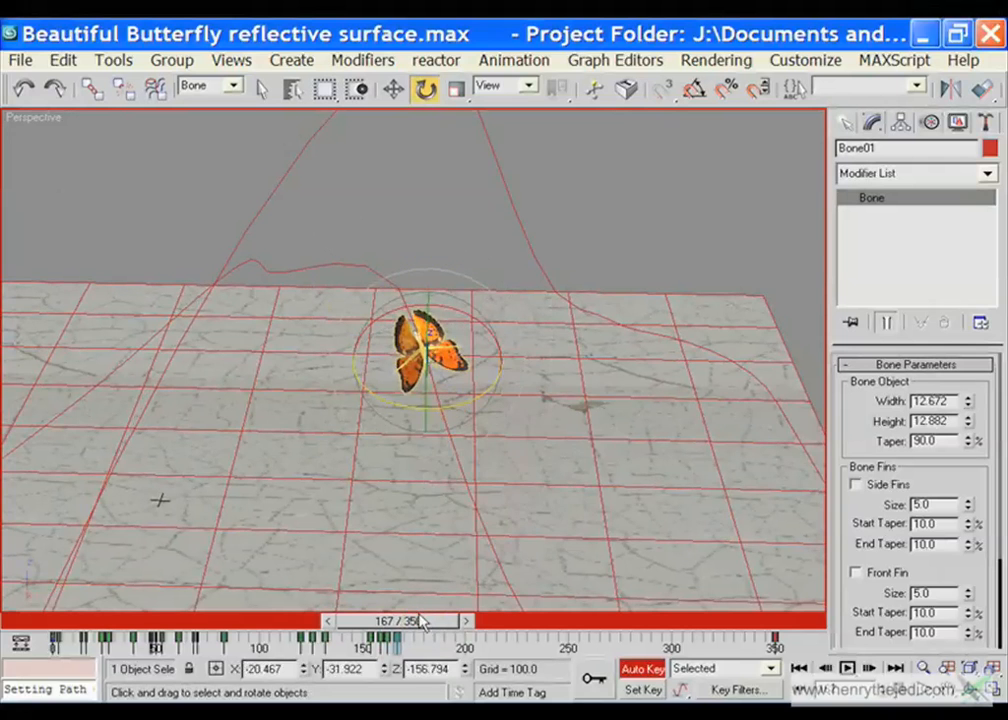
At frame 184, rotate the main bone to about -123° around Z to align it with the path
{"action": "left_click_drag", "start_coordinate": [420, 621], "coordinate": [441, 621]}
{"action": "middle_click_drag", "start_coordinate": [351, 491], "coordinate": [499, 581], "text": "alt"}
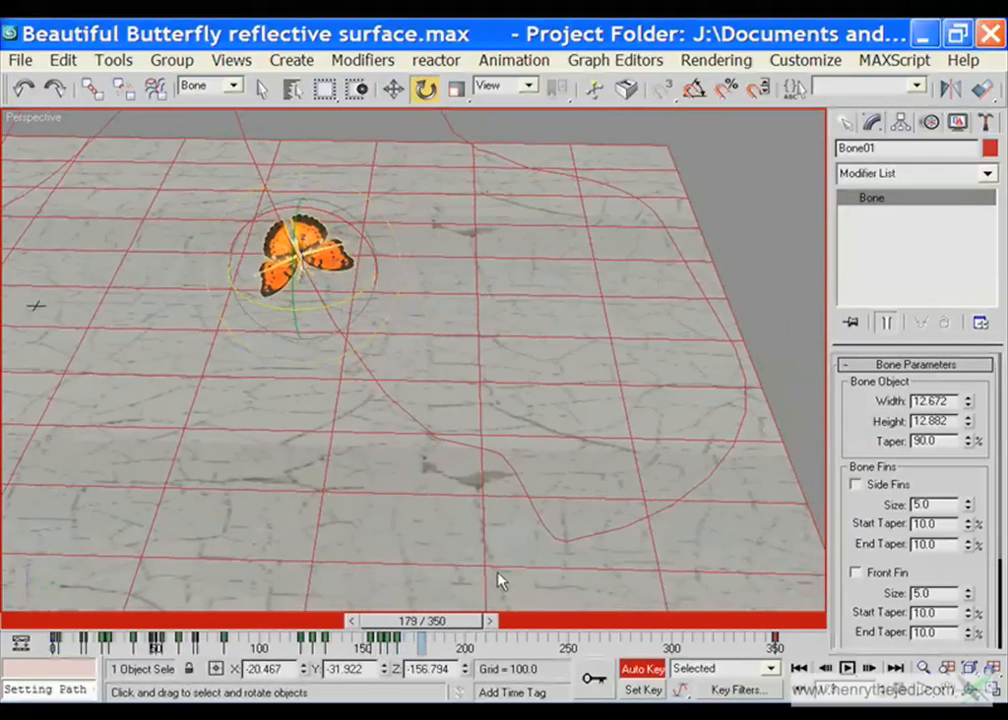
{"action": "left_click_drag", "start_coordinate": [447, 621], "coordinate": [457, 621]}
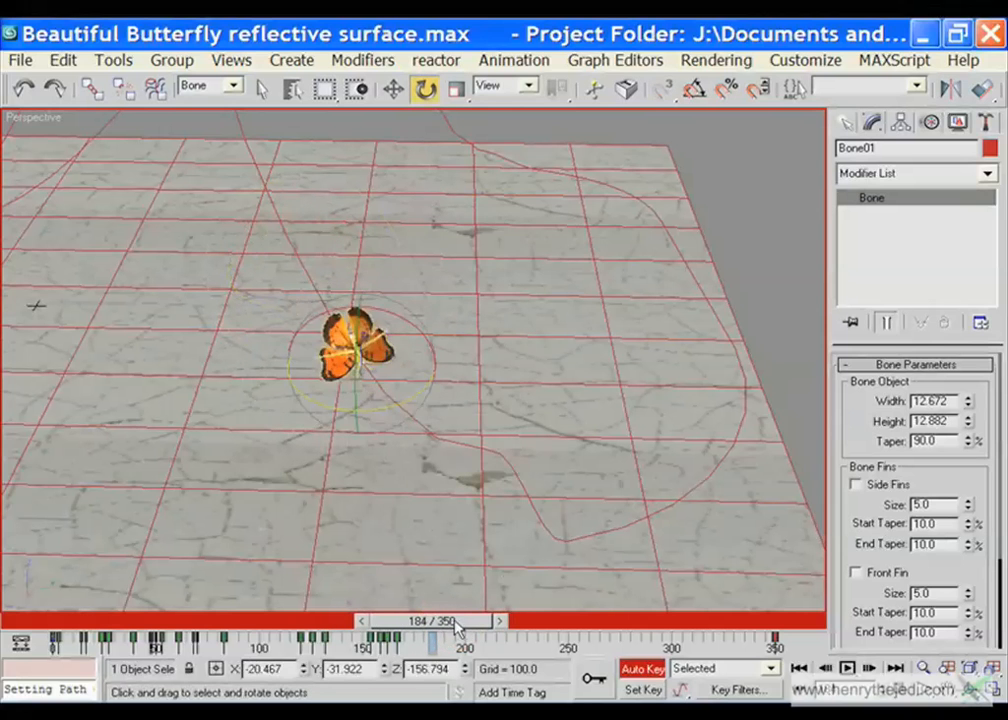
{"action": "left_click_drag", "start_coordinate": [390, 392], "coordinate": [393, 409]}
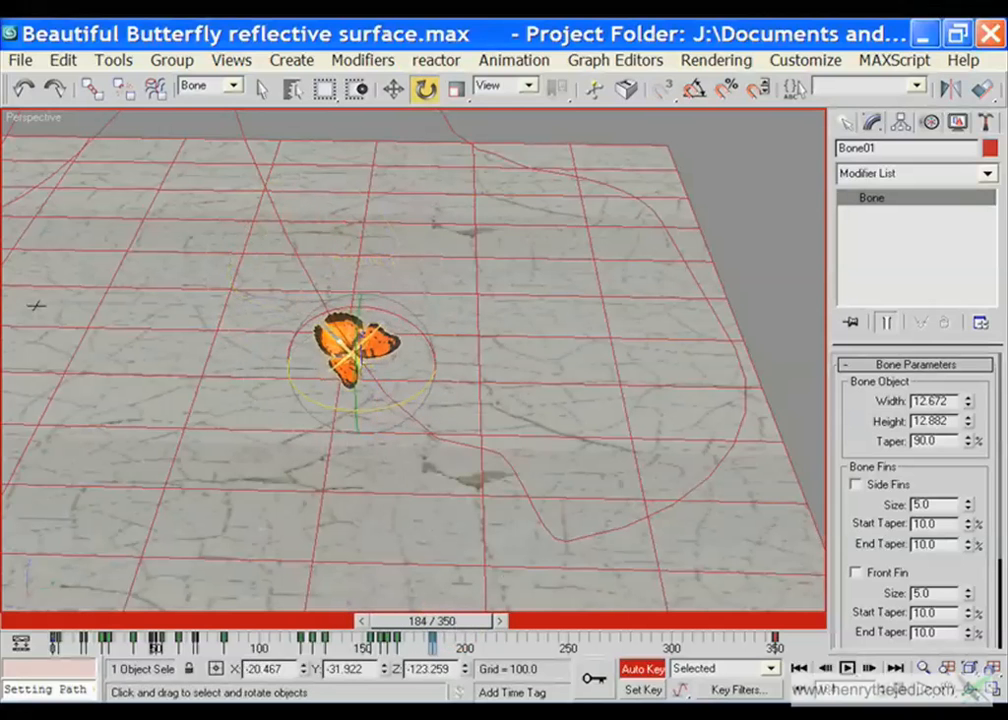
Rotate the main bone to about X -27°, Y -22°, Z -120° at frame 189, and X 8°, Y 3°, Z -111° at frame 193
{"action": "left_click_drag", "start_coordinate": [471, 631], "coordinate": [480, 631]}
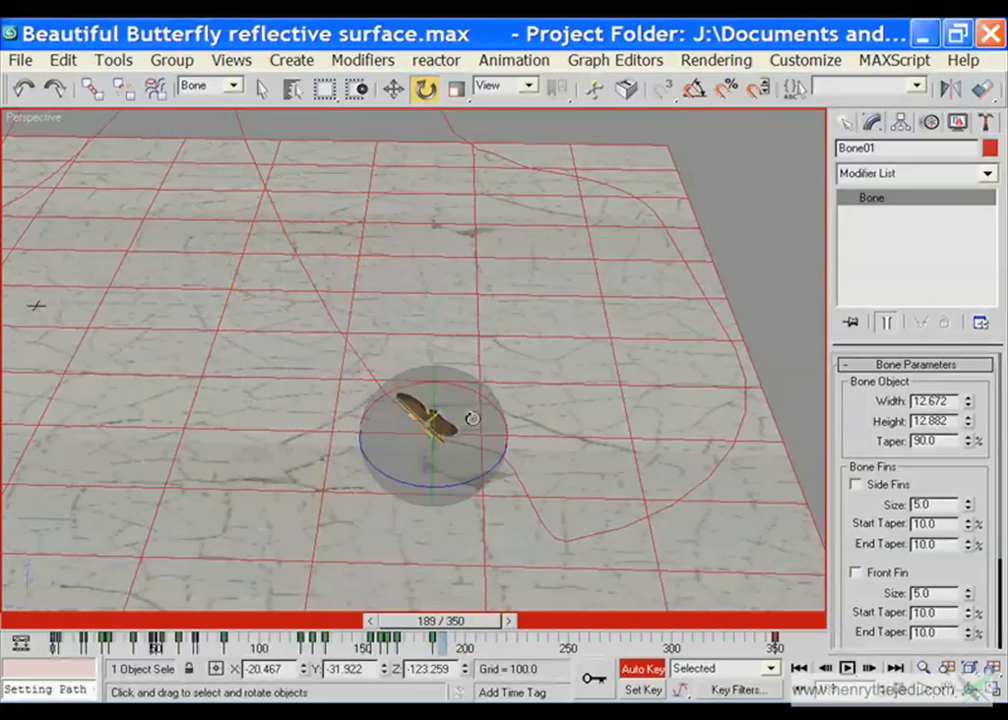
{"action": "left_click_drag", "start_coordinate": [440, 391], "coordinate": [443, 402]}
{"action": "scroll", "coordinate": [484, 471], "scroll_direction": "up", "scroll_amount": 5}
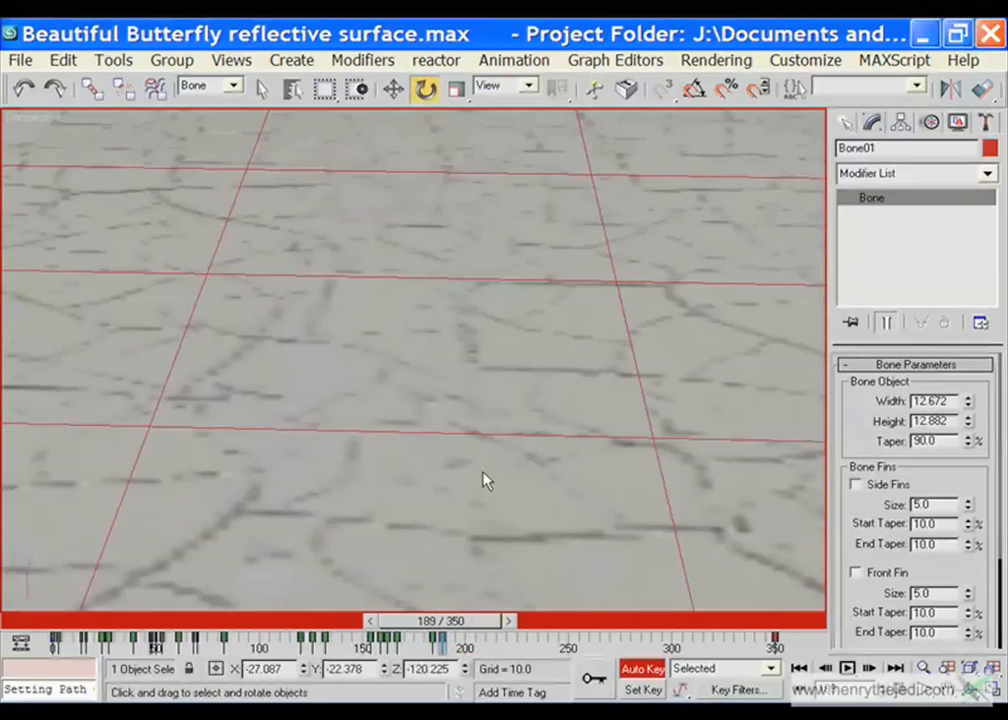
{"action": "scroll", "coordinate": [482, 480], "scroll_direction": "down", "scroll_amount": 3}
{"action": "middle_click_drag", "start_coordinate": [479, 490], "coordinate": [396, 415]}
{"action": "left_click_drag", "start_coordinate": [434, 621], "coordinate": [448, 621]}
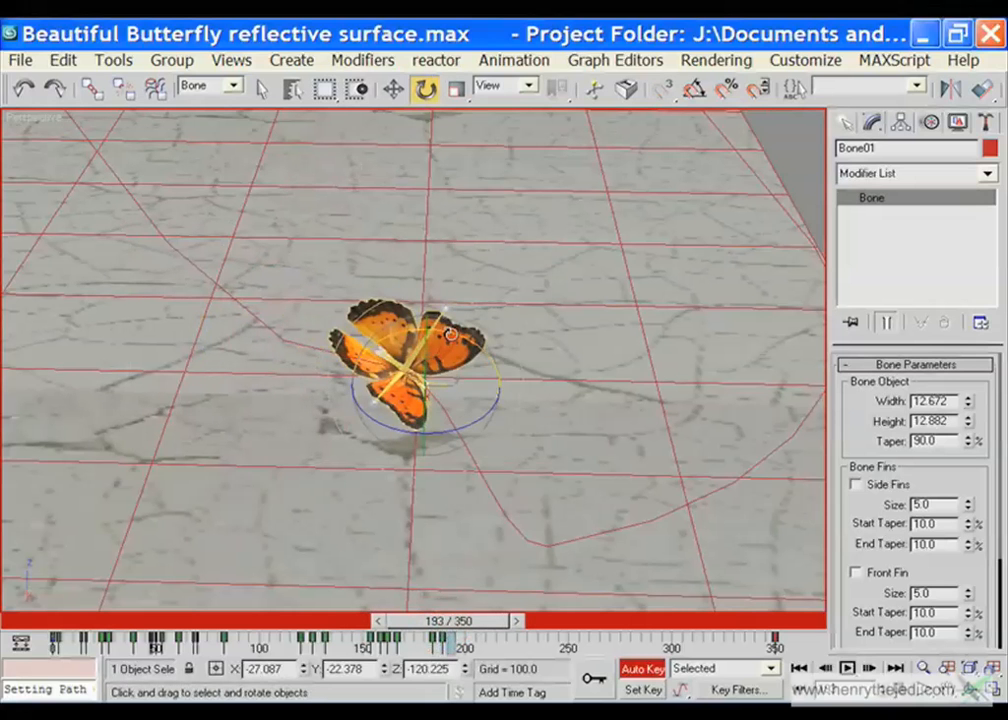
{"action": "left_click_drag", "start_coordinate": [432, 386], "coordinate": [472, 349]}
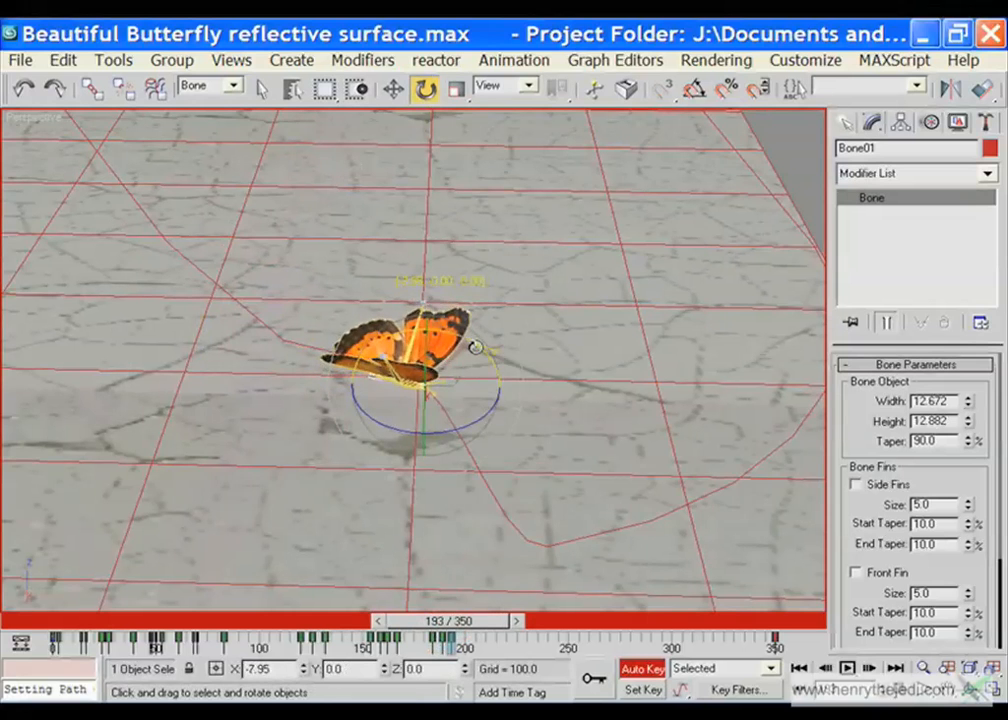
Adjust the main bone's rotation at frame 195, and rotate it to about X -14°, Y 0°, Z -75° at frame 202
{"action": "left_click_drag", "start_coordinate": [448, 621], "coordinate": [463, 625]}
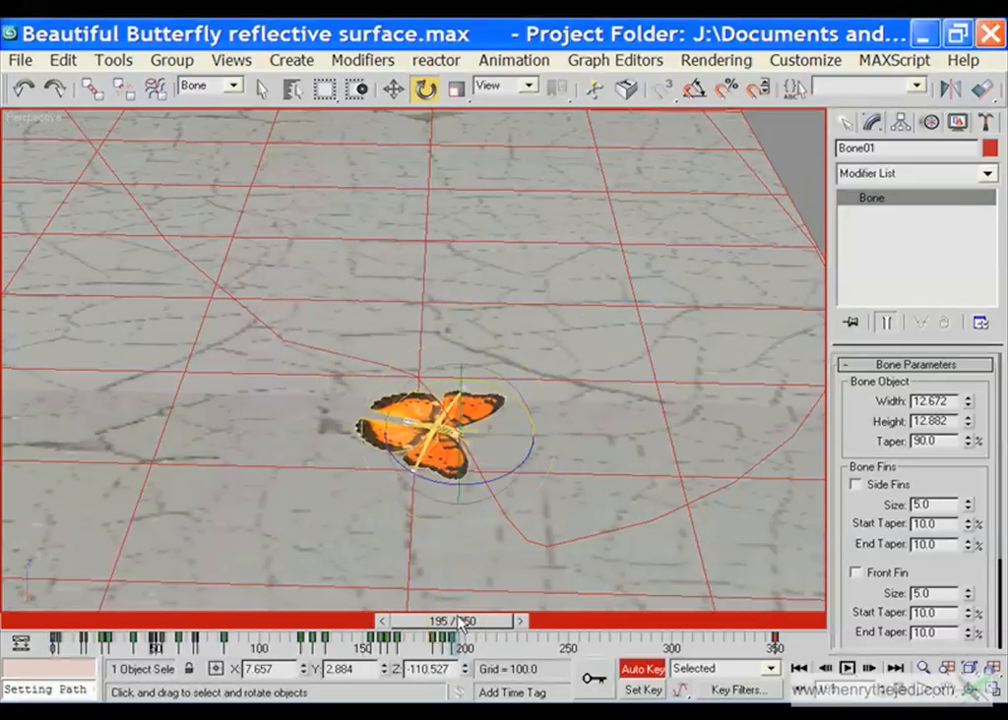
{"action": "left_click_drag", "start_coordinate": [500, 395], "coordinate": [465, 485]}
{"action": "mouse_move", "coordinate": [450, 621]}
{"action": "left_mouse_down"}
{"action": "mouse_move", "coordinate": [432, 621]}
{"action": "mouse_move", "coordinate": [463, 621]}
{"action": "left_mouse_up"}
{"action": "key", "text": "e"}
{"action": "left_click_drag", "start_coordinate": [566, 479], "coordinate": [548, 512]}
{"action": "left_click_drag", "start_coordinate": [621, 591], "coordinate": [519, 680]}
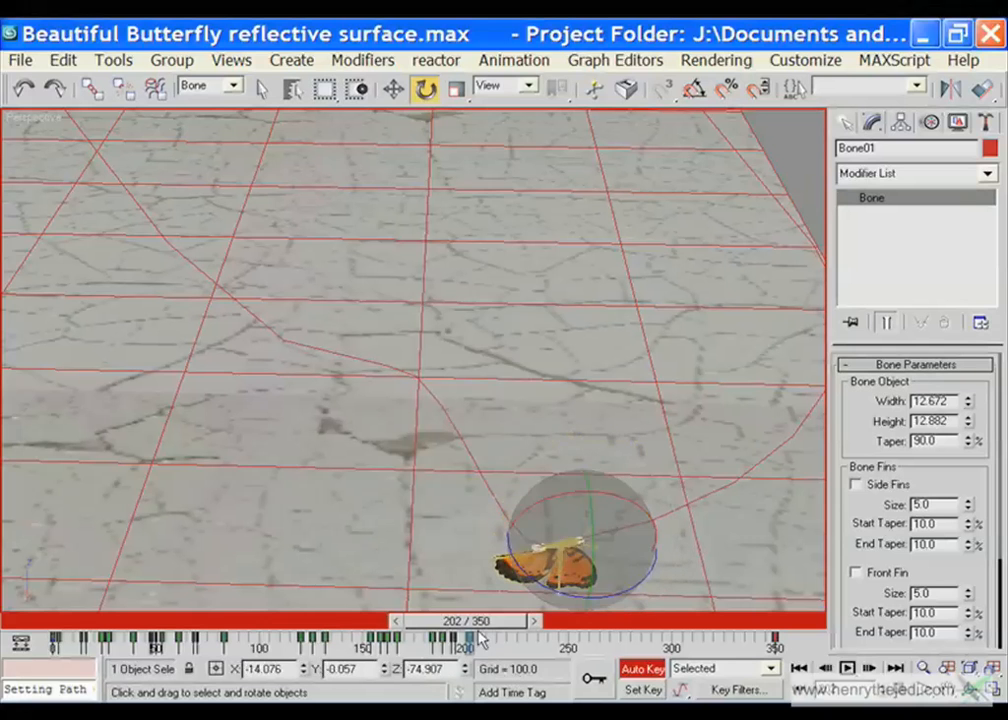
Turn the main bone to about -56° around Z at frame 207 and about -27° at frame 216 through the curve
{"action": "left_click_drag", "start_coordinate": [480, 640], "coordinate": [497, 621]}
{"action": "middle_click_drag", "start_coordinate": [600, 510], "coordinate": [503, 515], "text": "alt"}
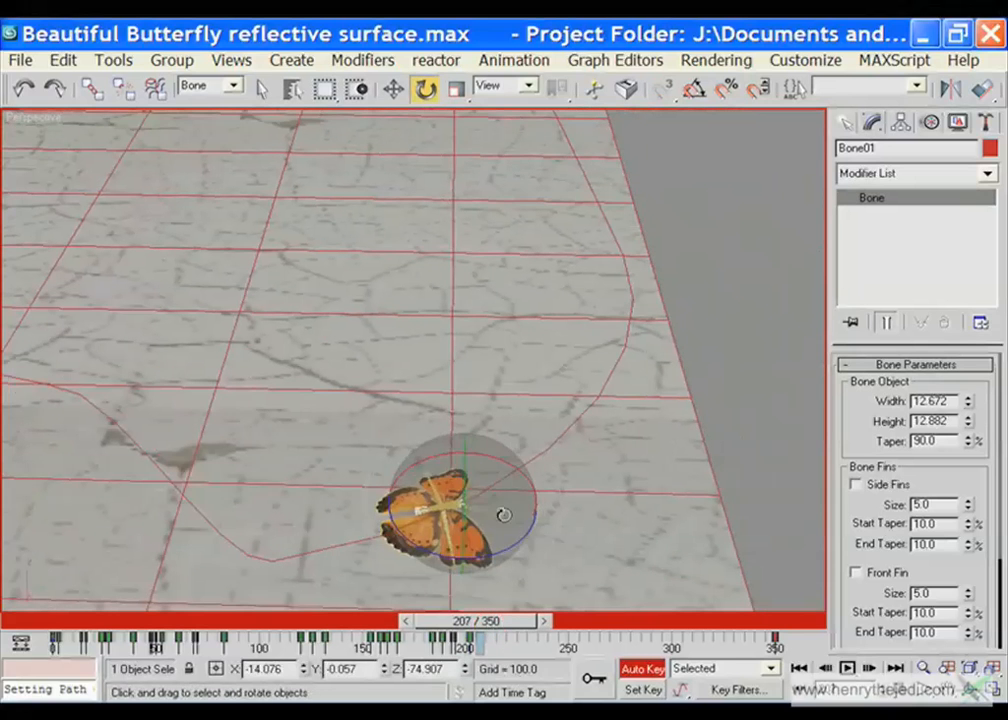
{"action": "left_click_drag", "start_coordinate": [504, 545], "coordinate": [538, 541]}
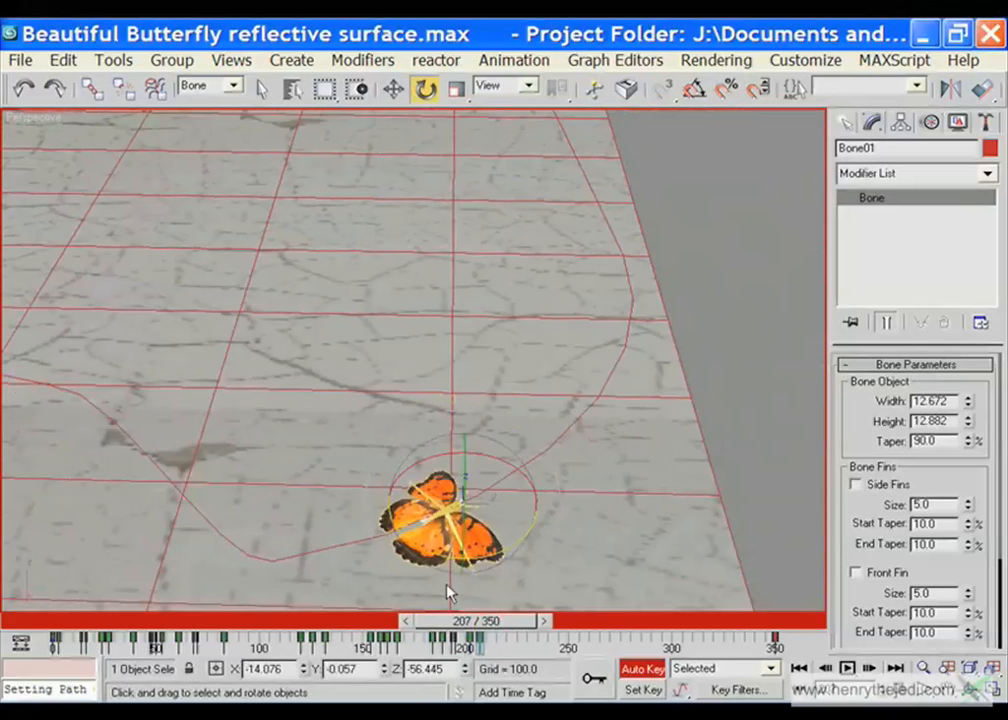
{"action": "left_click_drag", "start_coordinate": [462, 626], "coordinate": [481, 622]}
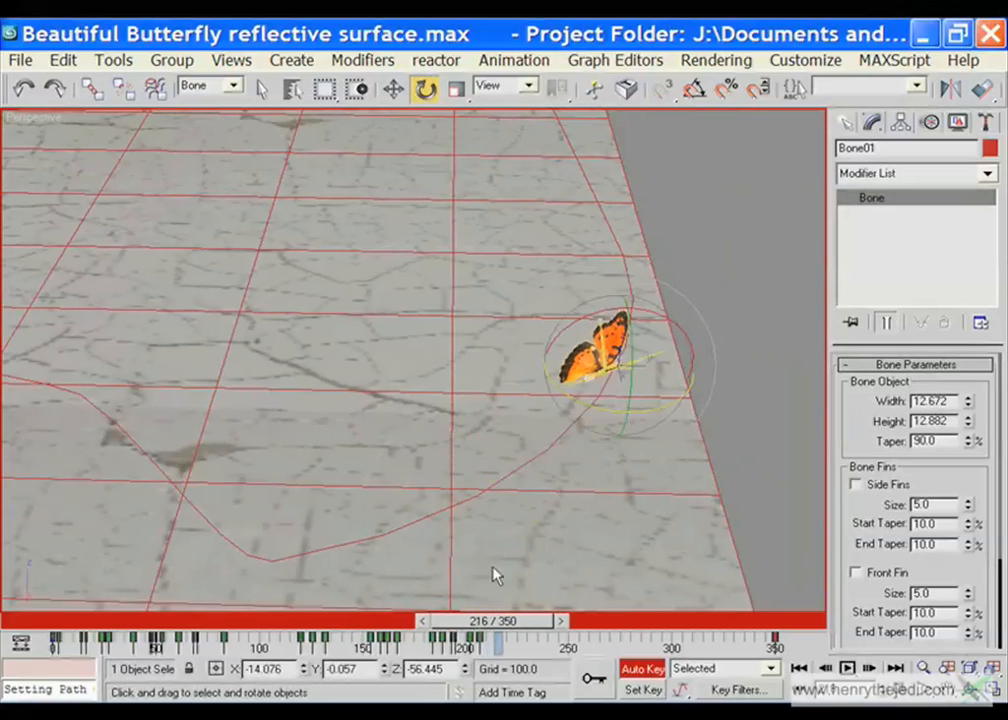
{"action": "left_click_drag", "start_coordinate": [586, 409], "coordinate": [631, 417]}
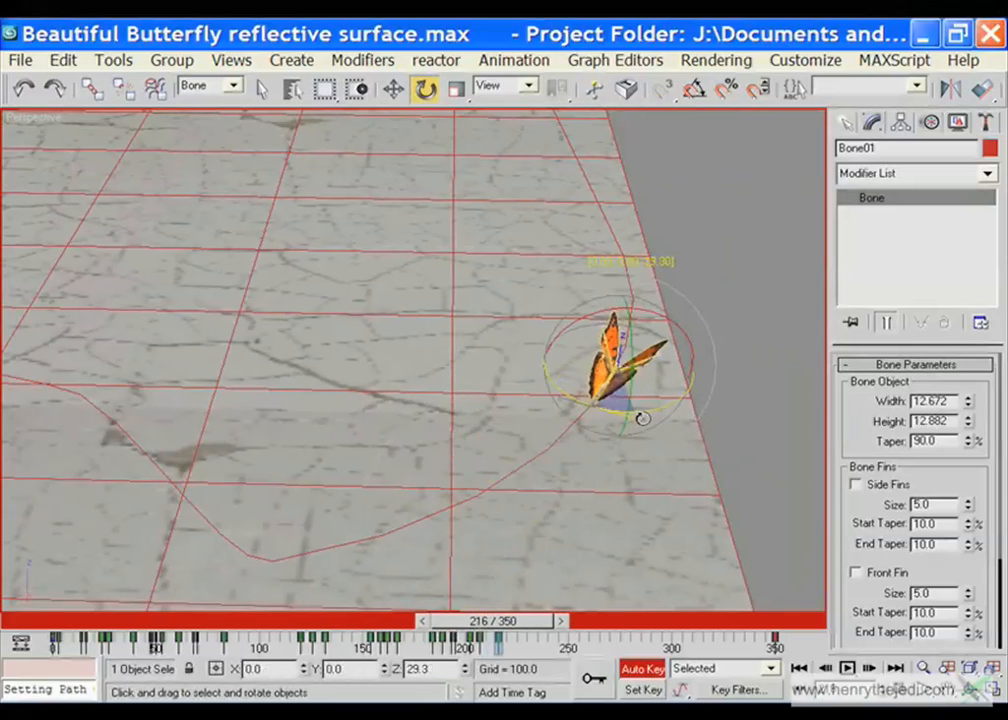
At frame 219, rotate the main bone to about X -2°, Y 2°, Z -8° so the butterfly faces up the straight stretch
{"action": "left_click_drag", "start_coordinate": [533, 630], "coordinate": [539, 628]}
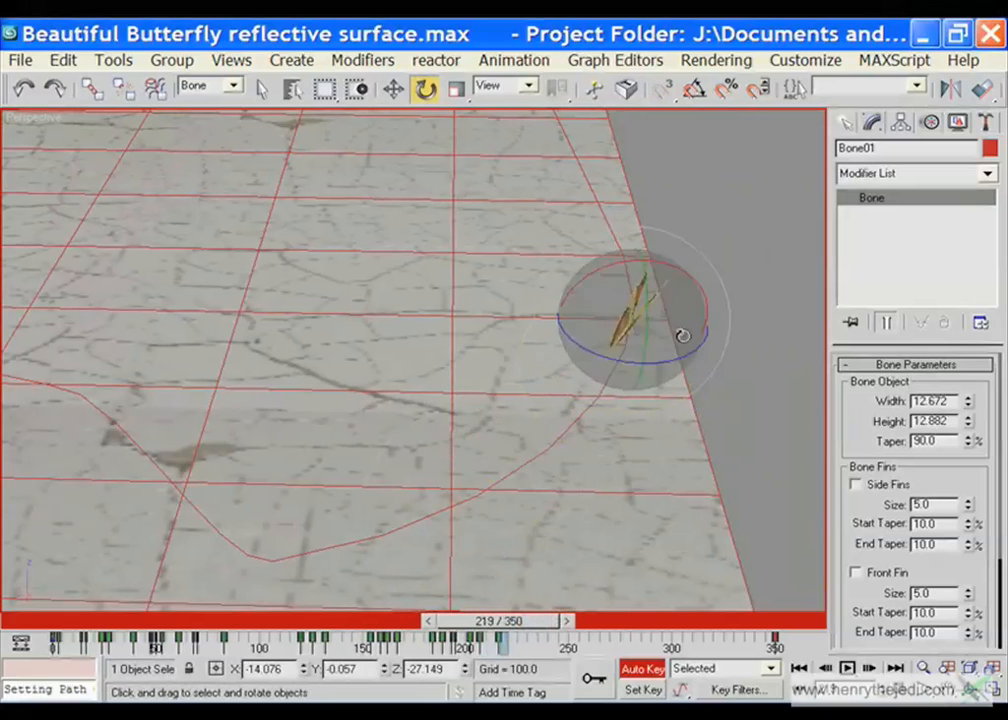
{"action": "left_click_drag", "start_coordinate": [604, 355], "coordinate": [600, 275]}
{"action": "middle_click_drag", "start_coordinate": [622, 380], "coordinate": [611, 527]}
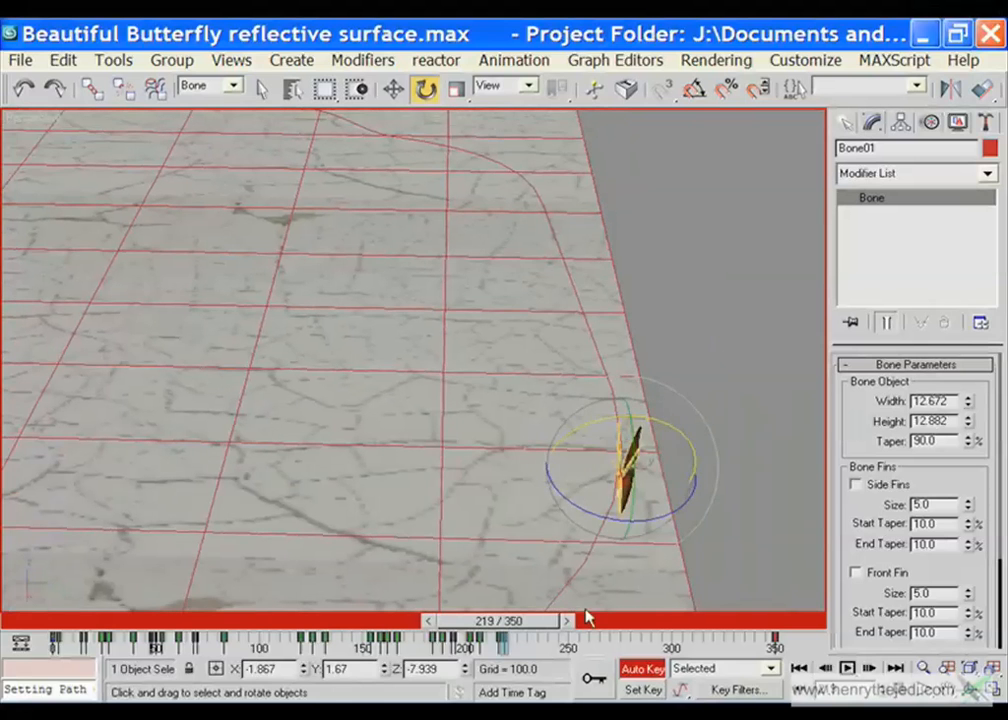
At frame 237, rotate the main bone to about X -21°, Y 20°, Z 12°, and shift that key to about frame 232
{"action": "left_click_drag", "start_coordinate": [534, 626], "coordinate": [569, 632]}
{"action": "key", "text": "e"}
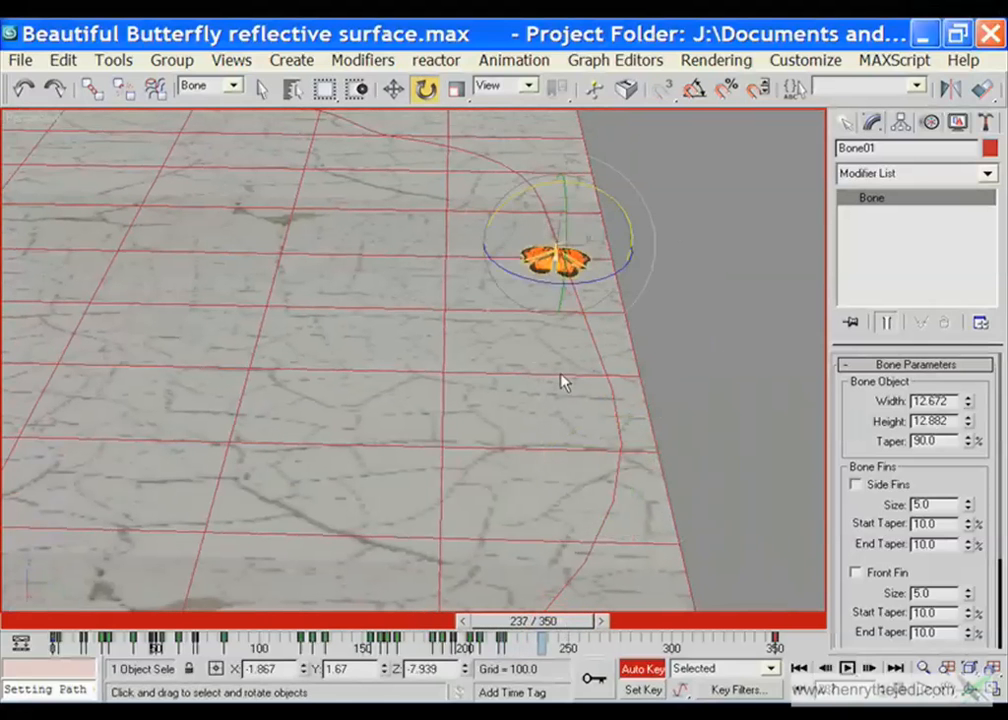
{"action": "left_click_drag", "start_coordinate": [568, 283], "coordinate": [564, 293]}
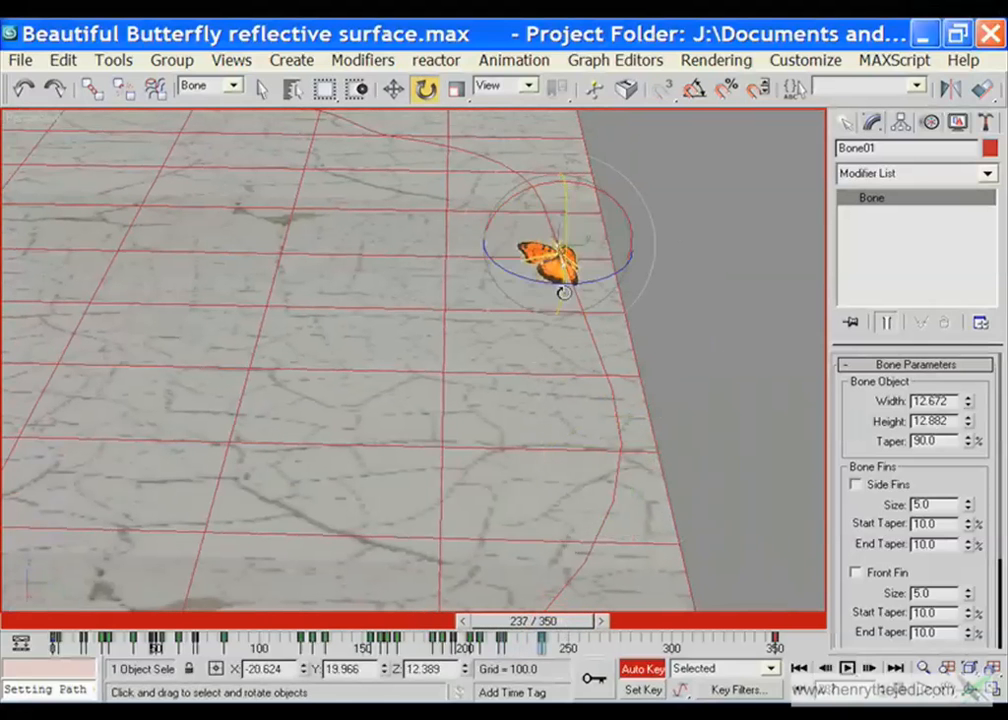
{"action": "left_click_drag", "start_coordinate": [552, 647], "coordinate": [585, 625]}
At frame 248, rotate the main bone to about 47° around Z to follow the bend at the ground's far corner
{"action": "middle_click_drag", "start_coordinate": [566, 345], "coordinate": [693, 618]}
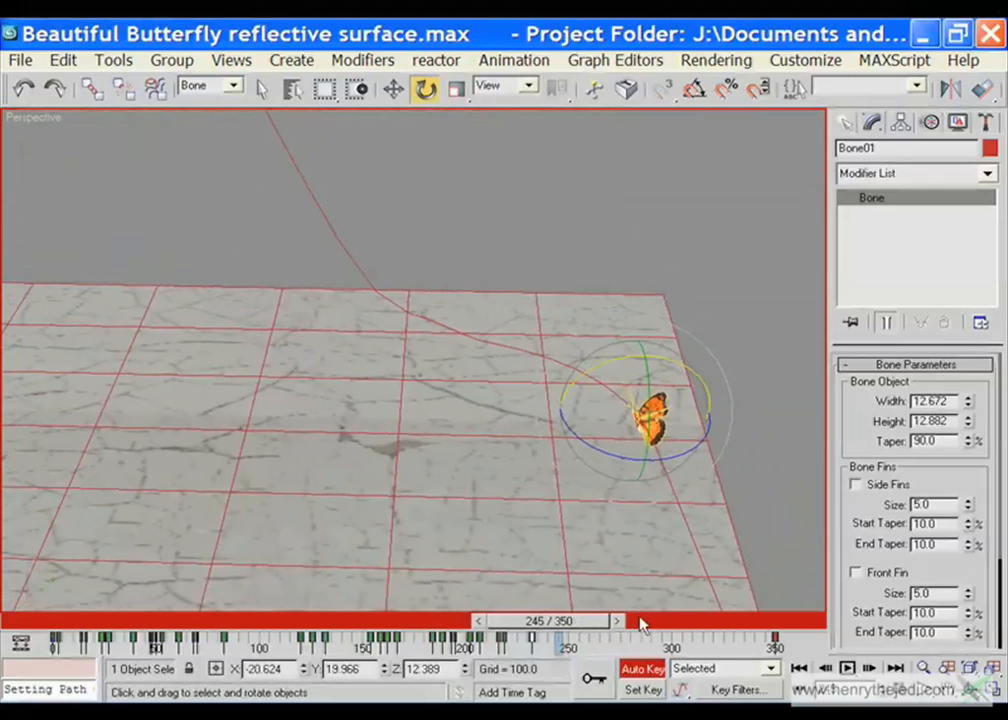
{"action": "left_click_drag", "start_coordinate": [595, 618], "coordinate": [601, 621]}
{"action": "key", "text": "e"}
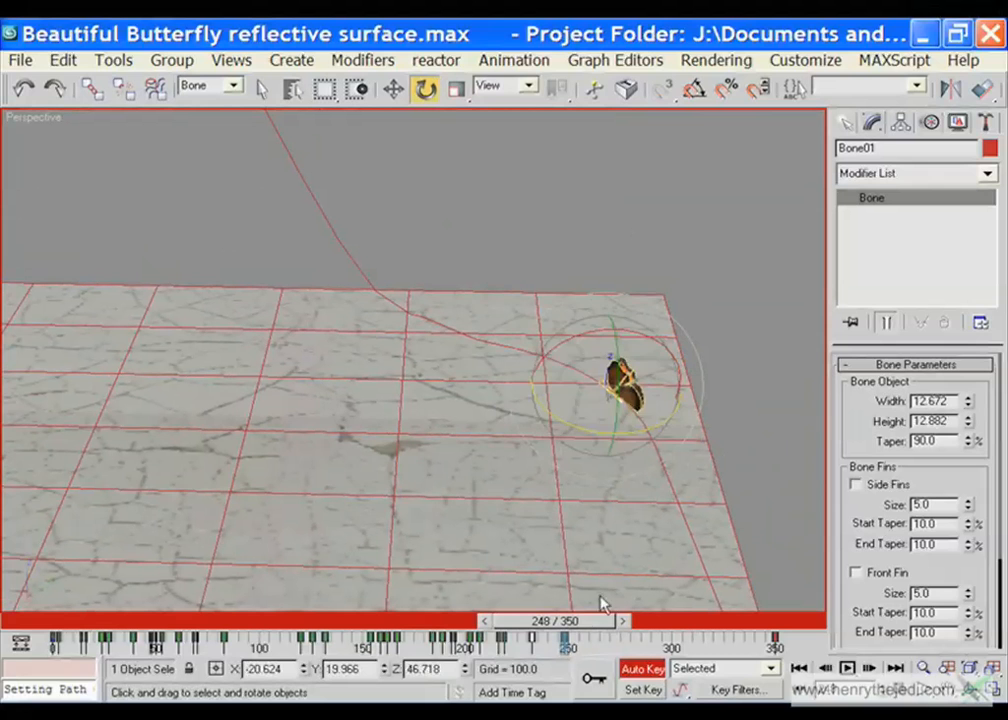
At frame 254, rotate the main bone to about 69° around Z to face along the path
{"action": "left_click_drag", "start_coordinate": [578, 627], "coordinate": [590, 627]}
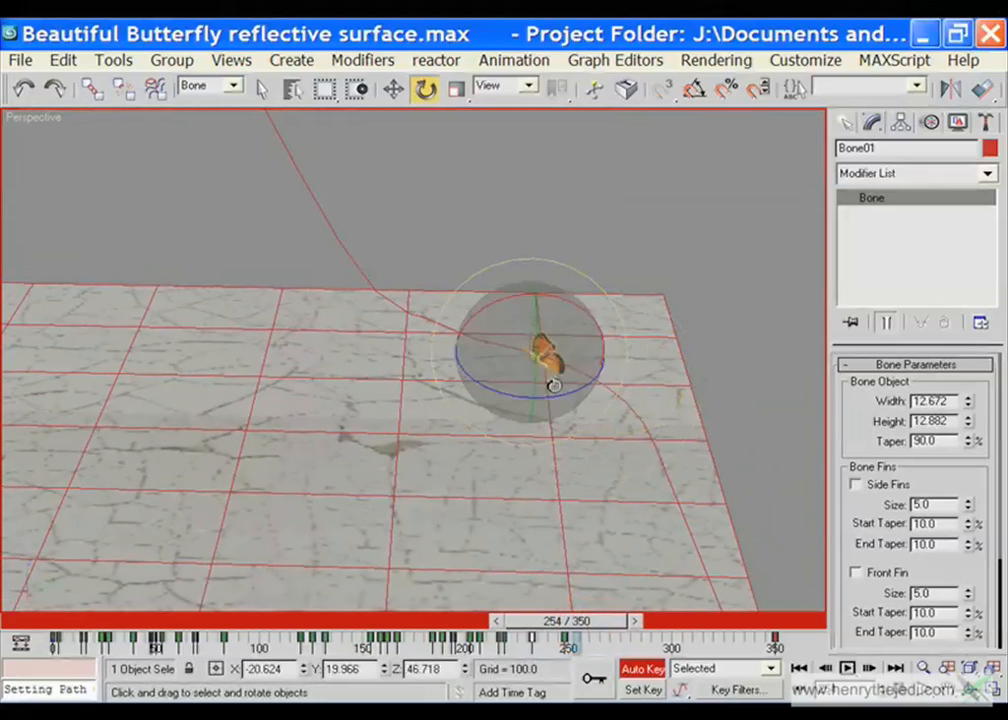
{"action": "left_click_drag", "start_coordinate": [551, 383], "coordinate": [600, 403]}
{"action": "middle_click_drag", "start_coordinate": [643, 371], "coordinate": [655, 431]}
{"action": "scroll", "coordinate": [655, 431], "scroll_direction": "up", "scroll_amount": 5}
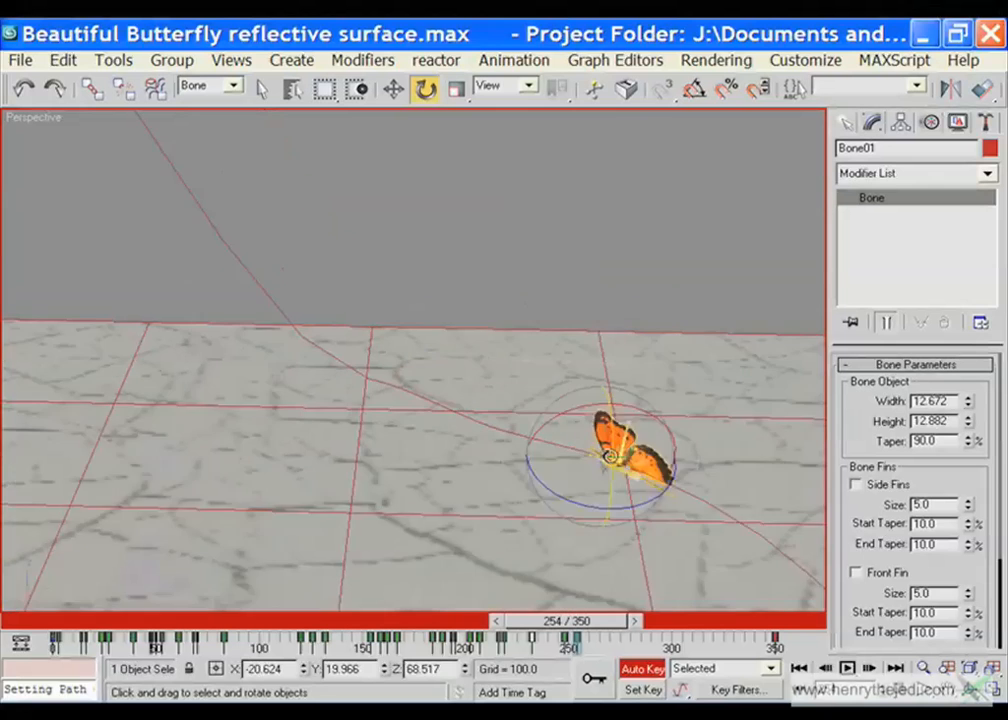
Pitch the main bone upward to about X -29°, Y 38°, Z 64° at frame 261, and X -46°, Y 56°, Z 52° at frame 266
{"action": "left_click_drag", "start_coordinate": [590, 627], "coordinate": [600, 627]}
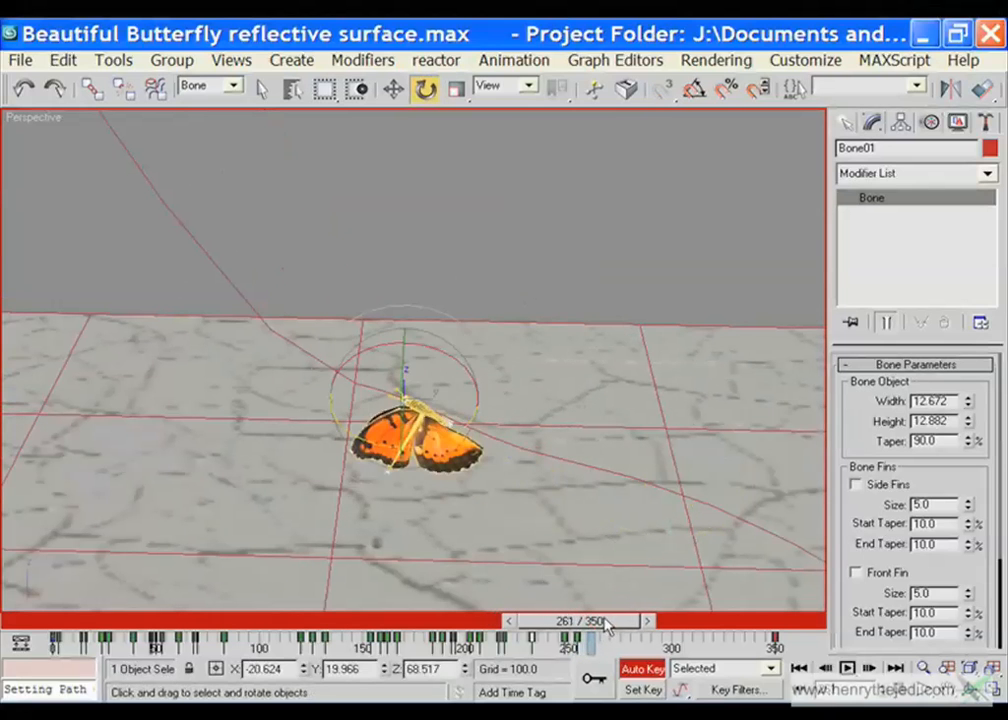
{"action": "left_click_drag", "start_coordinate": [453, 349], "coordinate": [467, 378]}
{"action": "left_click_drag", "start_coordinate": [605, 637], "coordinate": [614, 638]}
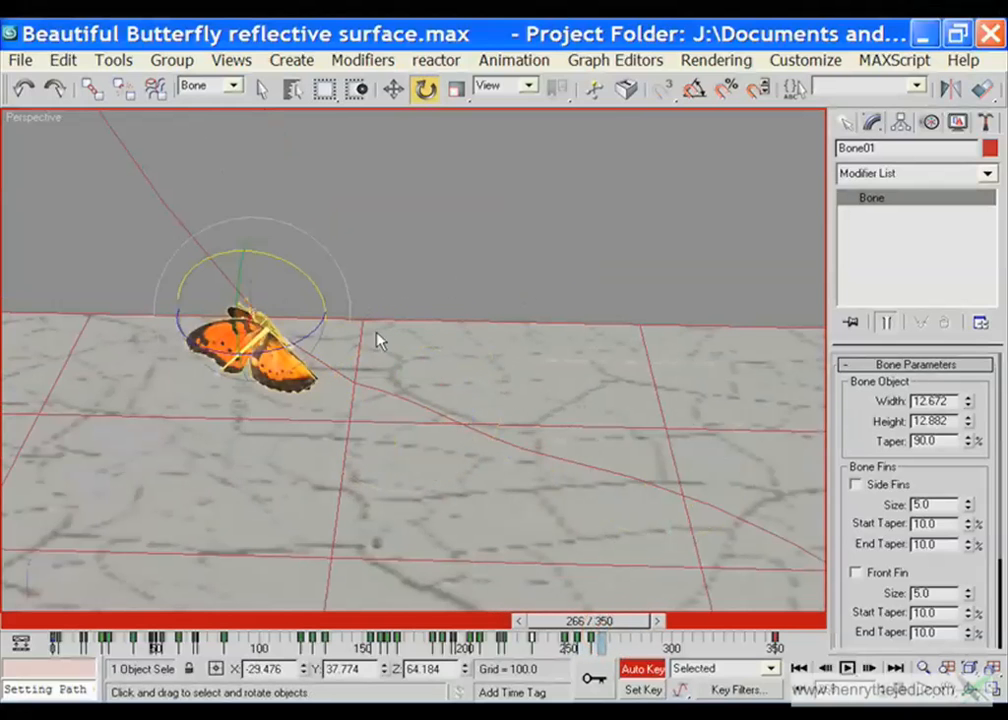
{"action": "left_click_drag", "start_coordinate": [292, 264], "coordinate": [308, 317]}
{"action": "scroll", "coordinate": [565, 475], "scroll_direction": "down", "scroll_amount": 3}
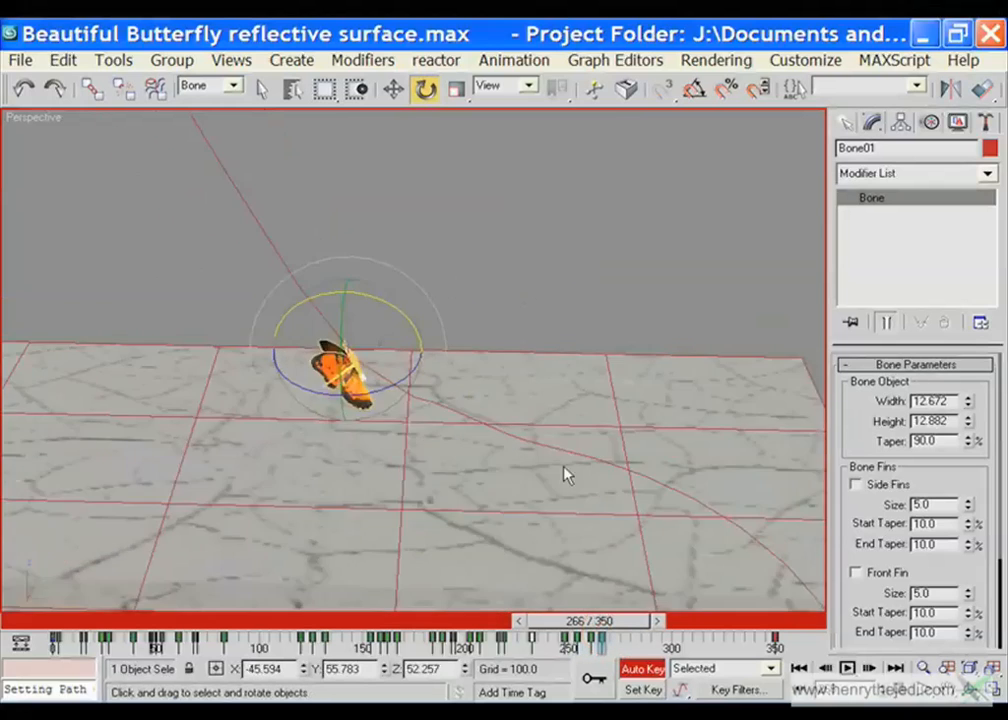
At about frame 293, rotate the main bone so the butterfly turns over the peak of the path
{"action": "scroll", "coordinate": [458, 383], "scroll_direction": "down", "scroll_amount": 4}
{"action": "middle_click_drag", "start_coordinate": [458, 383], "coordinate": [540, 412]}
{"action": "left_click_drag", "start_coordinate": [605, 622], "coordinate": [652, 628]}
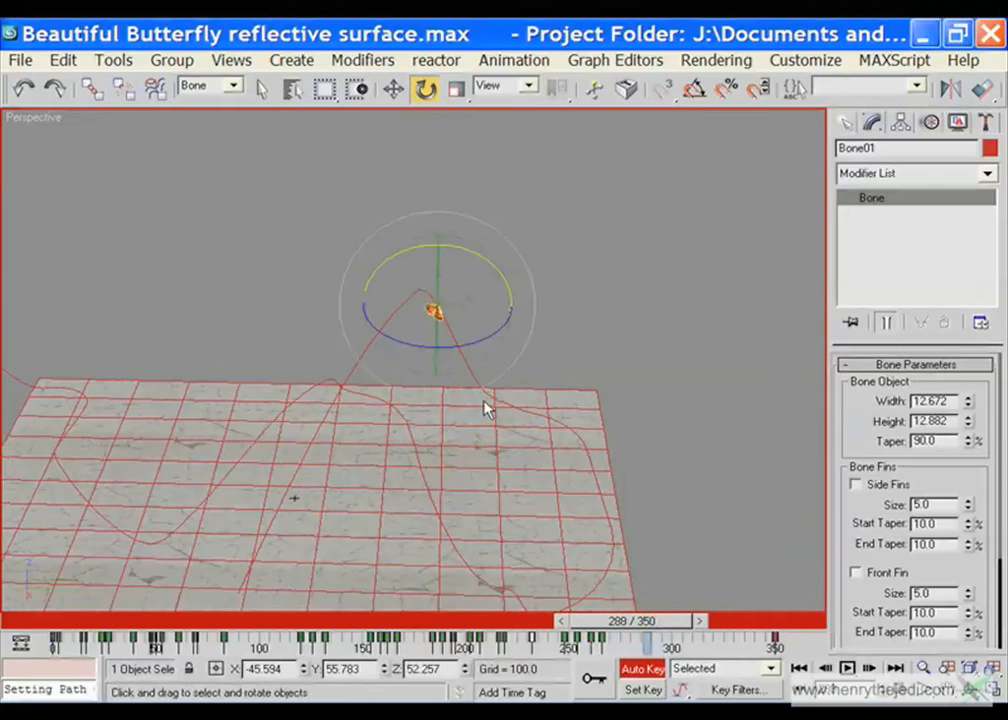
{"action": "middle_click_drag", "start_coordinate": [487, 410], "coordinate": [531, 450]}
{"action": "scroll", "coordinate": [531, 450], "scroll_direction": "up", "scroll_amount": 5}
{"action": "scroll", "coordinate": [646, 452], "scroll_direction": "up", "scroll_amount": 4}
{"action": "scroll", "coordinate": [637, 448], "scroll_direction": "down", "scroll_amount": 2}
{"action": "middle_click_drag", "start_coordinate": [637, 448], "coordinate": [314, 502]}
{"action": "left_click_drag", "start_coordinate": [675, 630], "coordinate": [685, 631]}
{"action": "left_click_drag", "start_coordinate": [549, 171], "coordinate": [462, 170]}
Refine the main bone's rotation just past the peak, and rotate it to about X 1°, Y -16°, Z 143° at frame 298
{"action": "left_click_drag", "start_coordinate": [655, 625], "coordinate": [657, 621]}
{"action": "left_click_drag", "start_coordinate": [437, 137], "coordinate": [641, 346]}
{"action": "left_click_drag", "start_coordinate": [658, 621], "coordinate": [666, 621]}
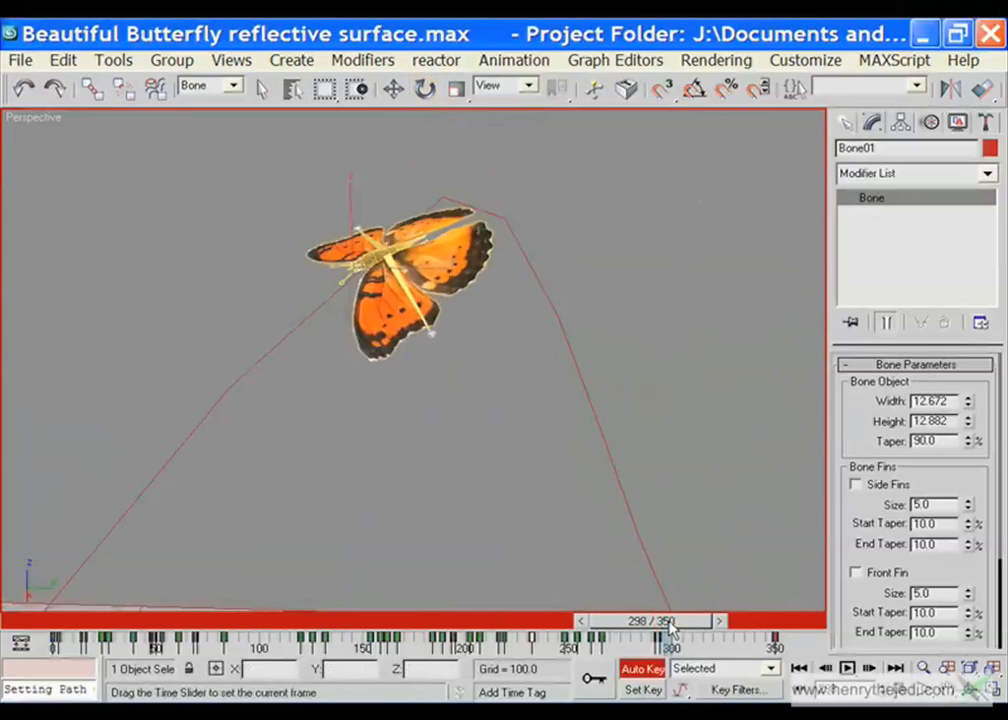
{"action": "left_click_drag", "start_coordinate": [360, 300], "coordinate": [428, 307]}
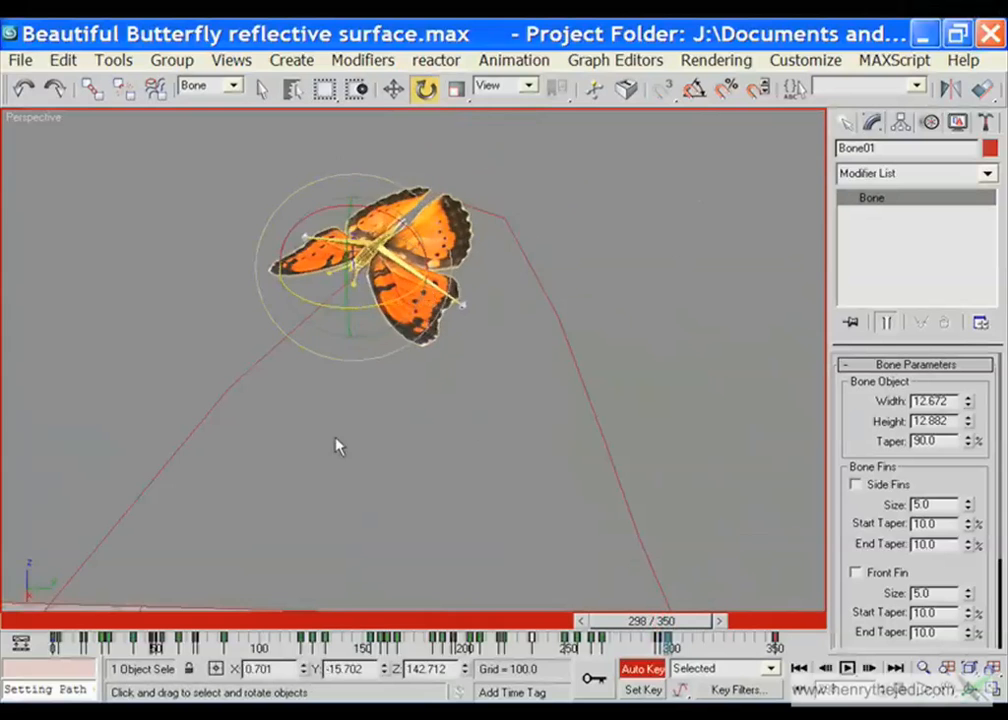
At frame 306, rotate the main bone to about 148° around Z to follow the descent from the peak
{"action": "scroll", "coordinate": [337, 445], "scroll_direction": "down", "scroll_amount": 5}
{"action": "middle_click_drag", "start_coordinate": [313, 488], "coordinate": [492, 317]}
{"action": "left_click_drag", "start_coordinate": [683, 624], "coordinate": [698, 627]}
{"action": "key", "text": "e"}
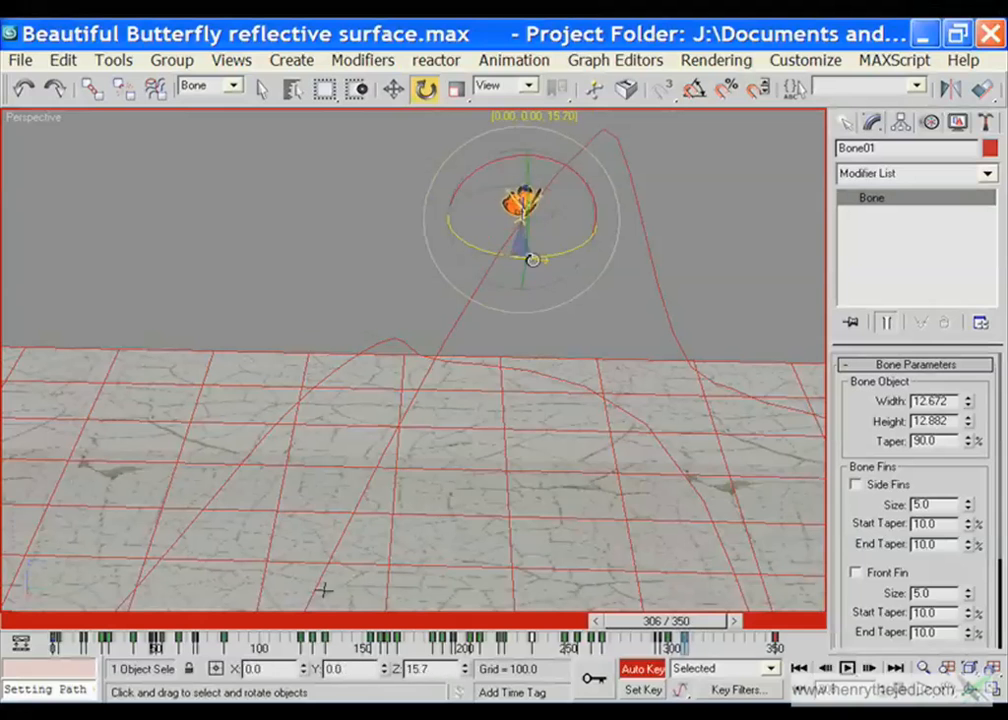
{"action": "scroll", "coordinate": [477, 466], "scroll_direction": "down", "scroll_amount": 3}
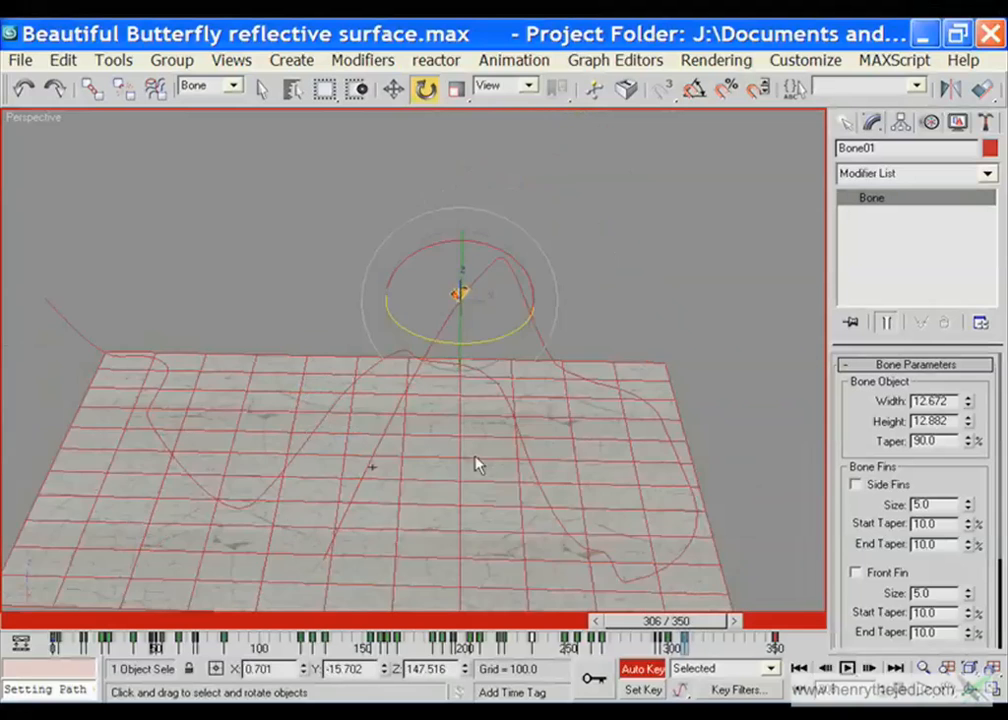
Return to frame 0 and play the animation from an angled view to check the butterfly's orientation along the whole path
{"action": "middle_click_drag", "start_coordinate": [477, 466], "coordinate": [513, 439], "text": "alt"}
{"action": "left_click_drag", "start_coordinate": [720, 623], "coordinate": [60, 622]}
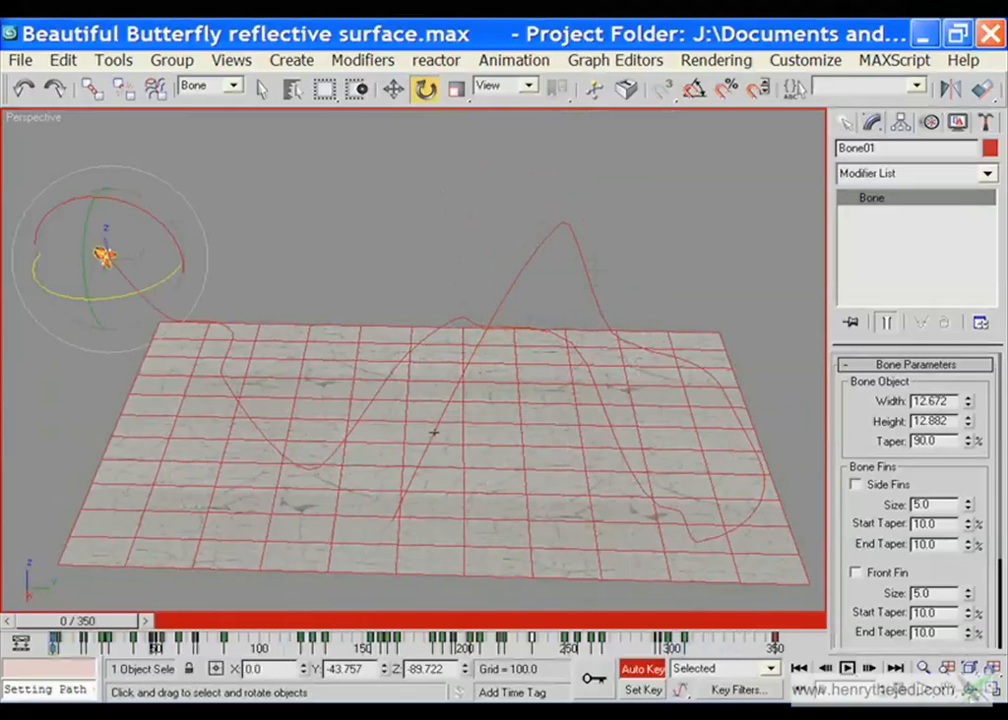
{"action": "key", "text": "ctrl+r"}
{"action": "left_click_drag", "start_coordinate": [558, 461], "coordinate": [510, 483]}
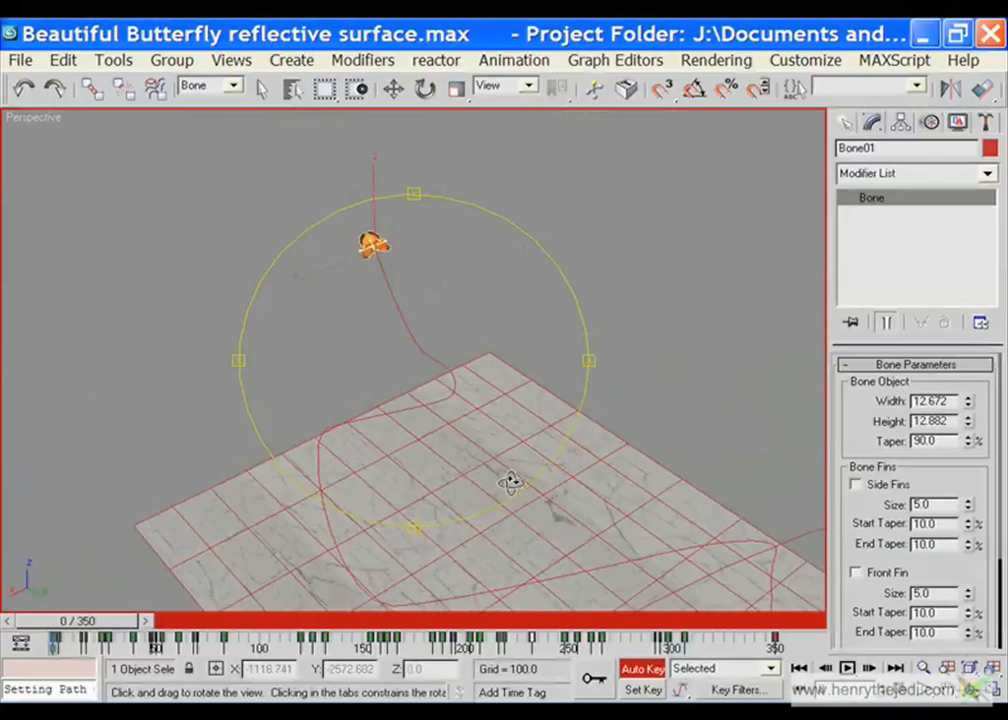
{"action": "left_click", "coordinate": [850, 668]}
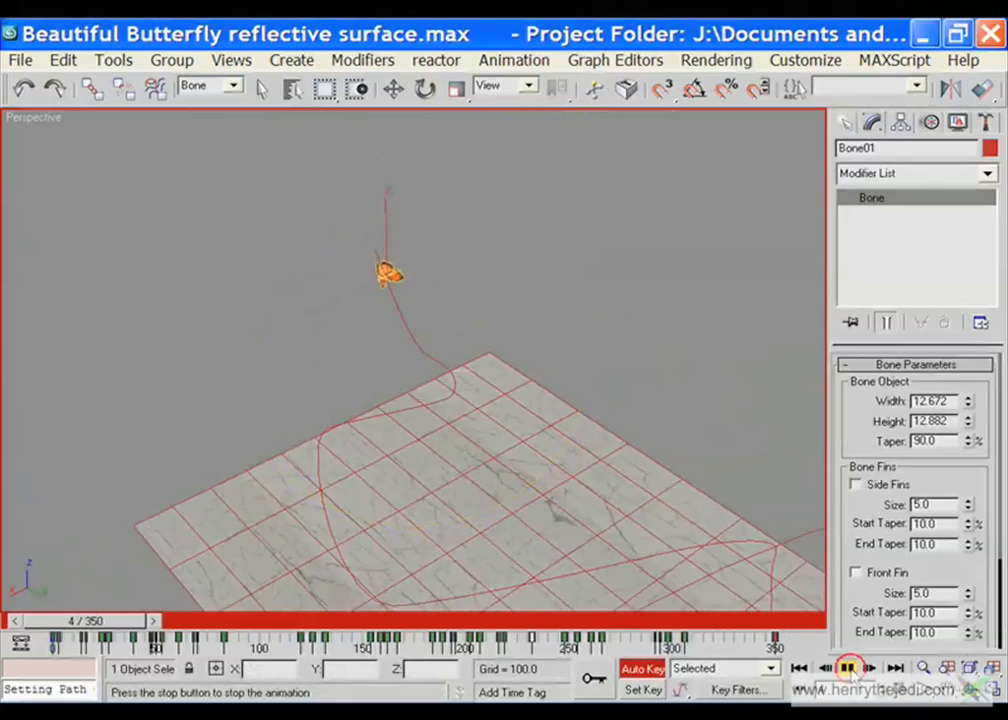
{"action": "middle_click_drag", "start_coordinate": [606, 544], "coordinate": [475, 313]}
{"action": "middle_click_drag", "start_coordinate": [681, 421], "coordinate": [494, 343]}
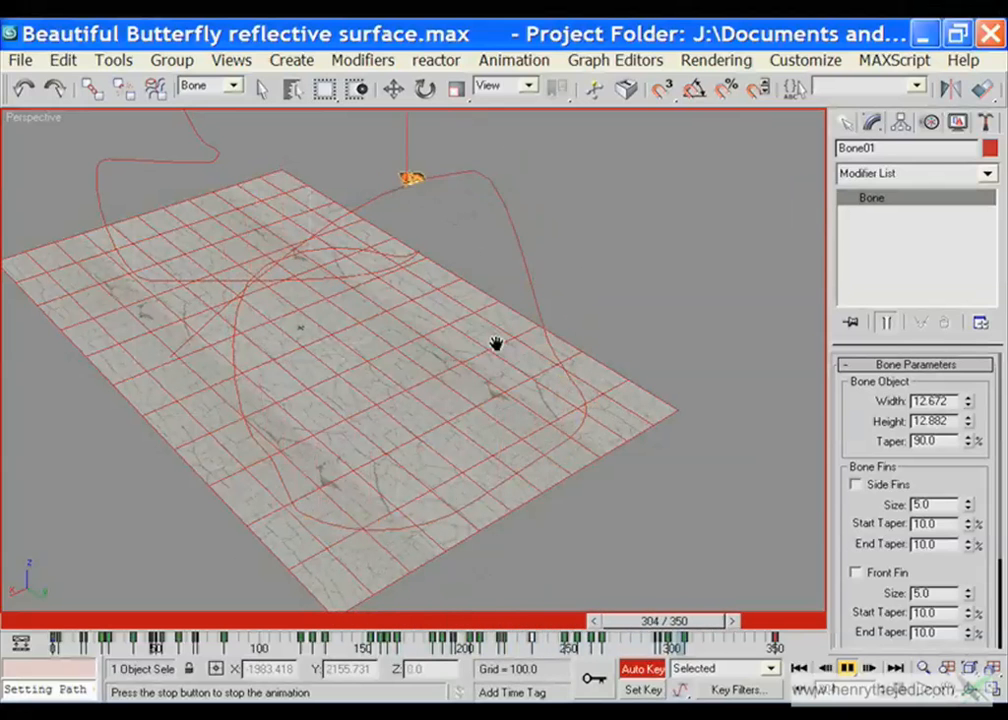
{"action": "middle_click_drag", "start_coordinate": [330, 318], "coordinate": [335, 368]}
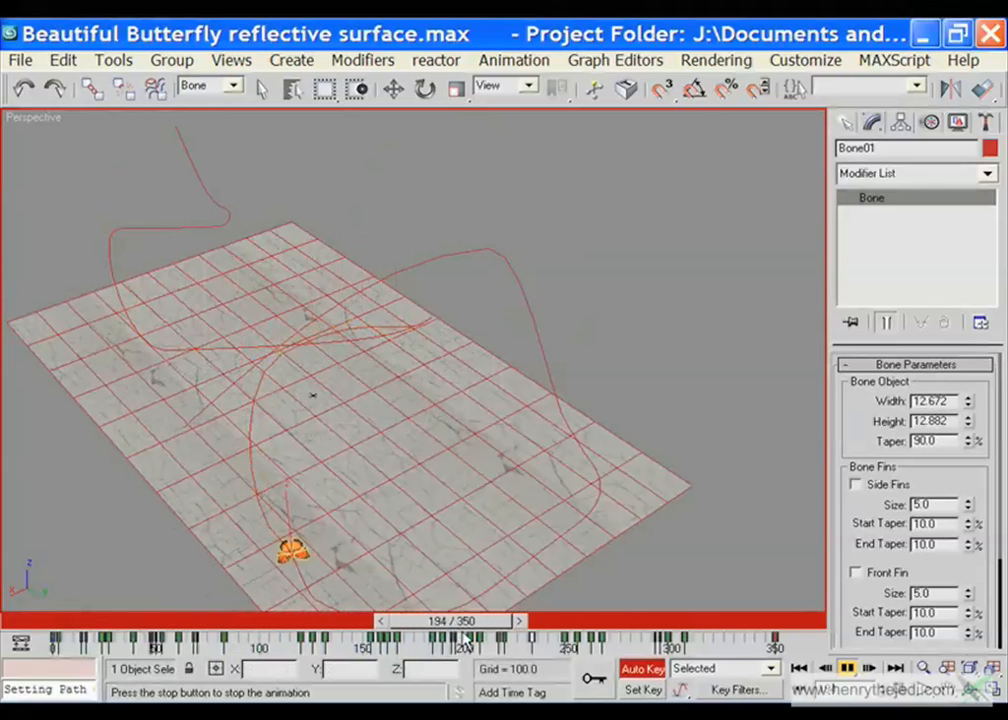
Stop the playback and, at frame 124, rotate the main bone about -57° around Z to turn the butterfly along the path
{"action": "left_click_drag", "start_coordinate": [455, 621], "coordinate": [355, 621]}
{"action": "key", "text": "ctrl+r"}
{"action": "left_click_drag", "start_coordinate": [335, 413], "coordinate": [563, 345]}
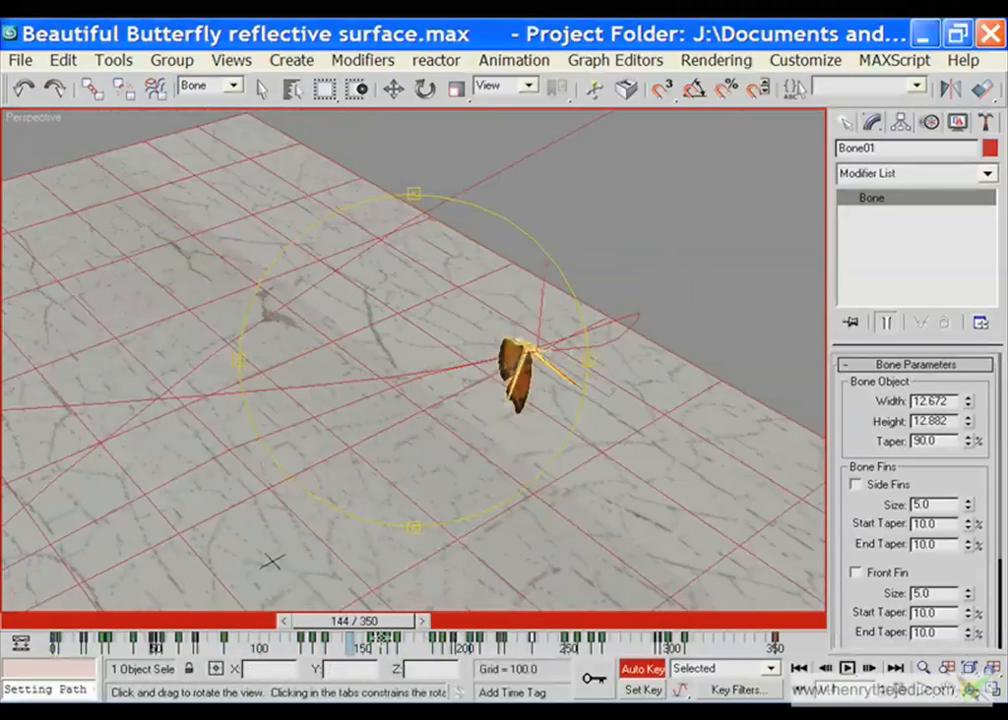
{"action": "left_click_drag", "start_coordinate": [386, 622], "coordinate": [347, 630]}
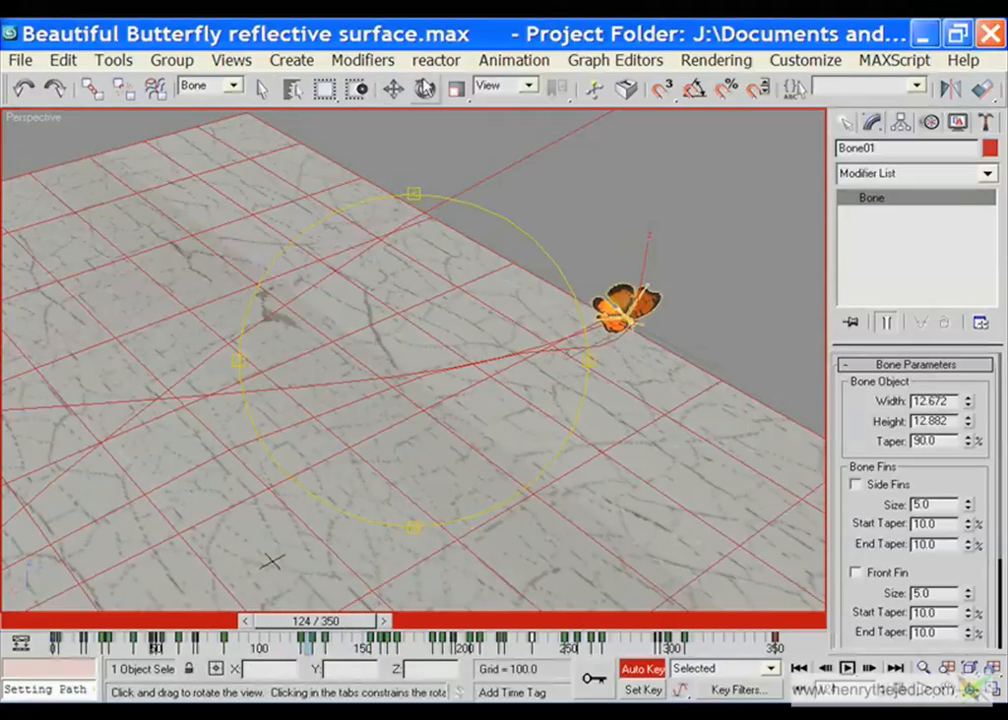
{"action": "key", "text": "e"}
{"action": "left_click_drag", "start_coordinate": [612, 349], "coordinate": [503, 354]}
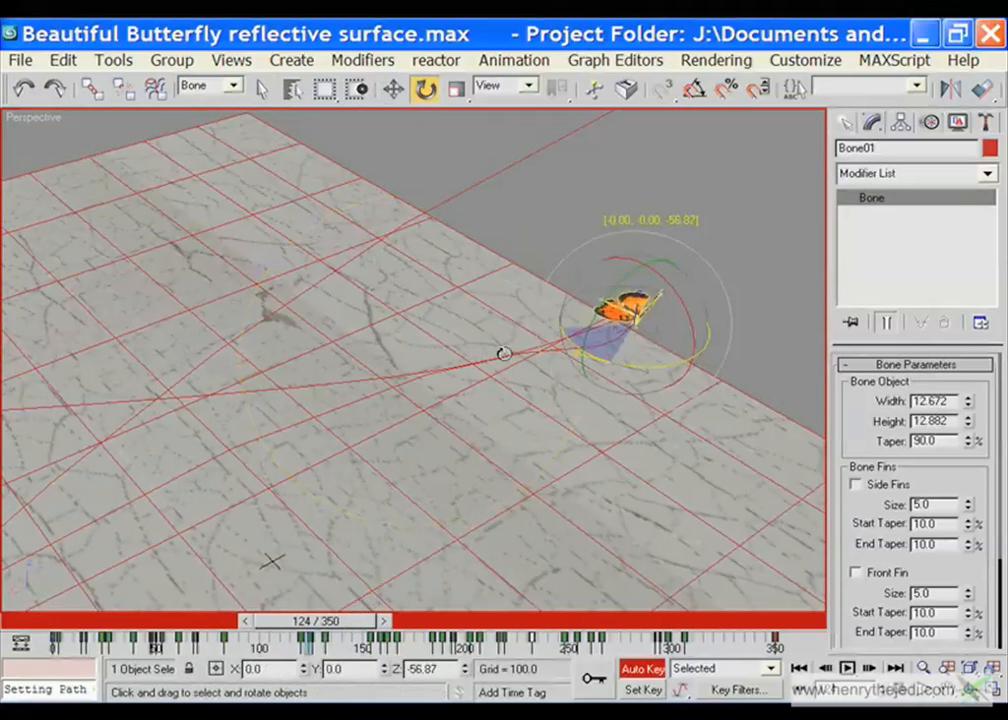
At frame 131, rotate the main bone around Z so the butterfly follows the sharp turn at the ground's edge
{"action": "left_click_drag", "start_coordinate": [352, 622], "coordinate": [360, 624]}
{"action": "left_click_drag", "start_coordinate": [624, 386], "coordinate": [620, 392]}
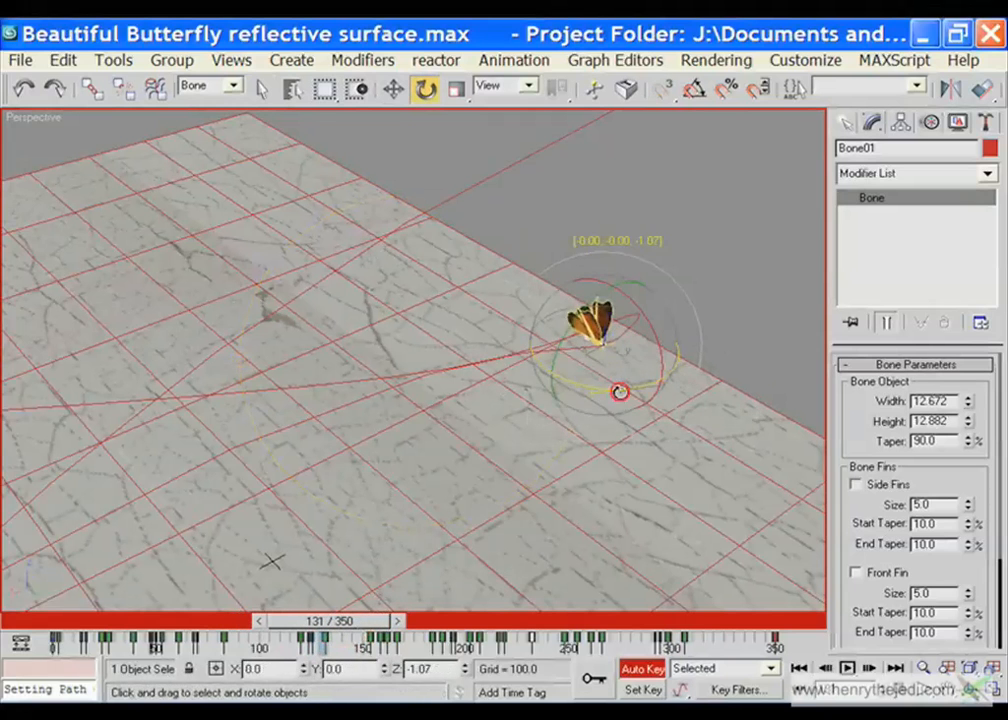
{"action": "left_click_drag", "start_coordinate": [451, 376], "coordinate": [393, 372]}
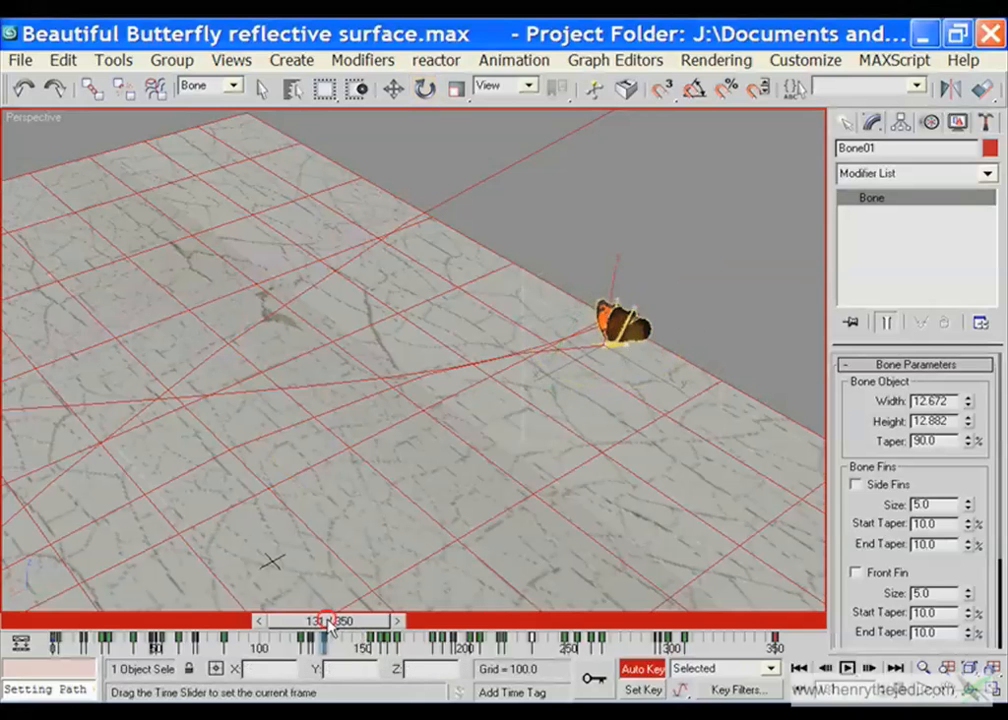
Correct the main bone's rotation after the sharp turn, and rotate it to about X 1°, Y 18°, Z -174° at frame 157
{"action": "left_click_drag", "start_coordinate": [318, 621], "coordinate": [358, 625]}
{"action": "key", "text": "e"}
{"action": "left_click_drag", "start_coordinate": [536, 401], "coordinate": [405, 522]}
{"action": "left_click_drag", "start_coordinate": [385, 627], "coordinate": [410, 622]}
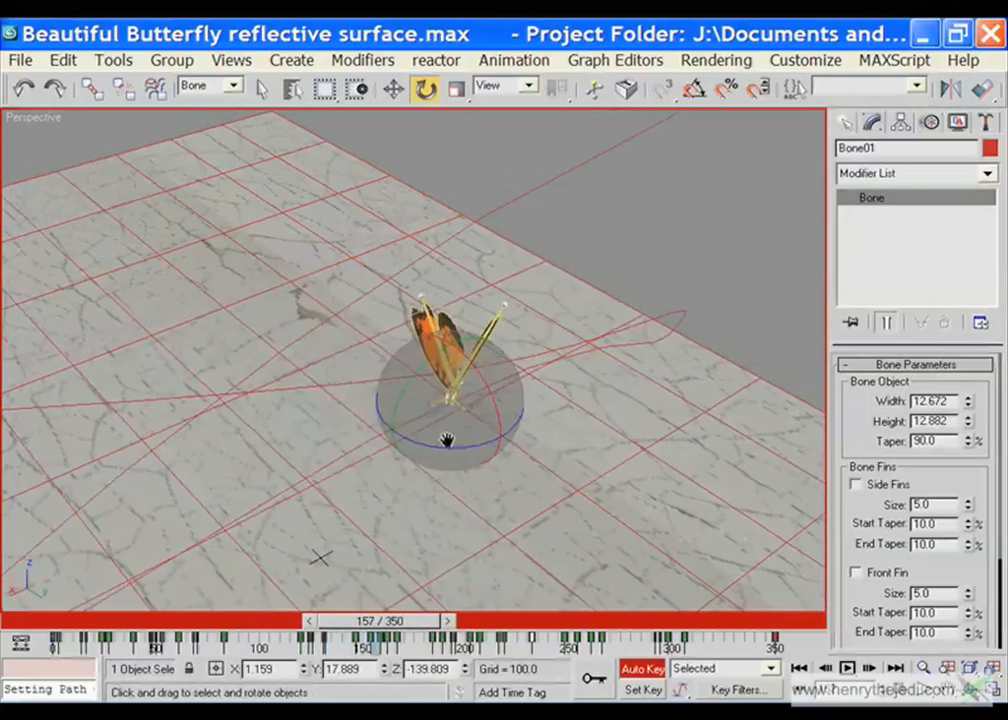
{"action": "left_click_drag", "start_coordinate": [450, 439], "coordinate": [400, 443]}
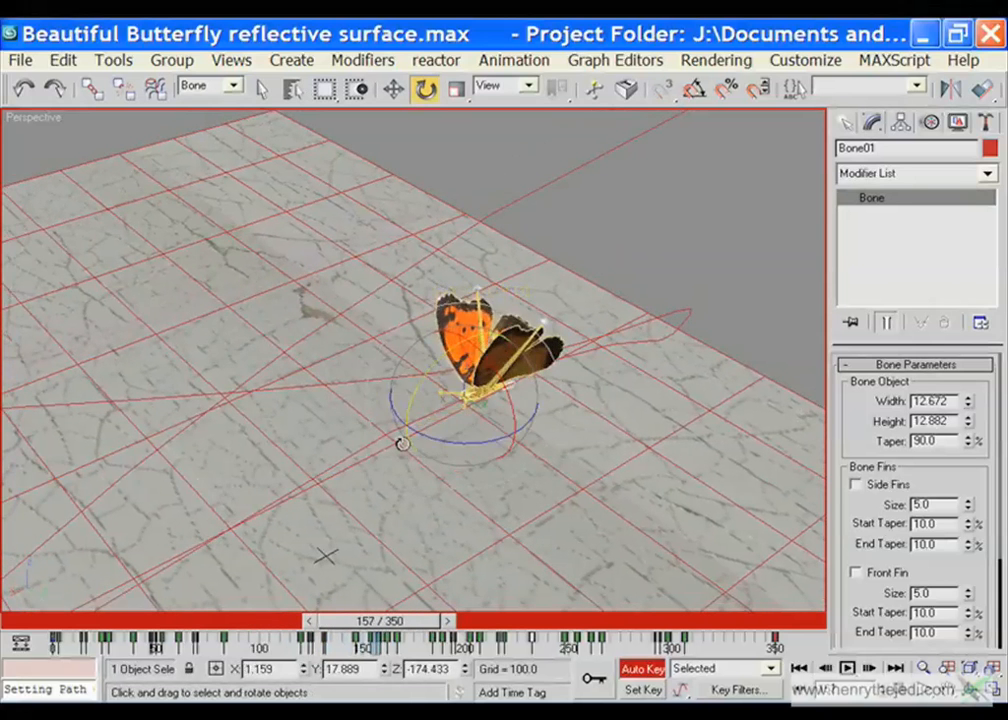
Play the animation from about frame 88 with the whole path in view to check the butterfly's orientation through the corrected turn
{"action": "scroll", "coordinate": [400, 448], "scroll_direction": "down", "scroll_amount": 3}
{"action": "left_click_drag", "start_coordinate": [406, 622], "coordinate": [267, 622]}
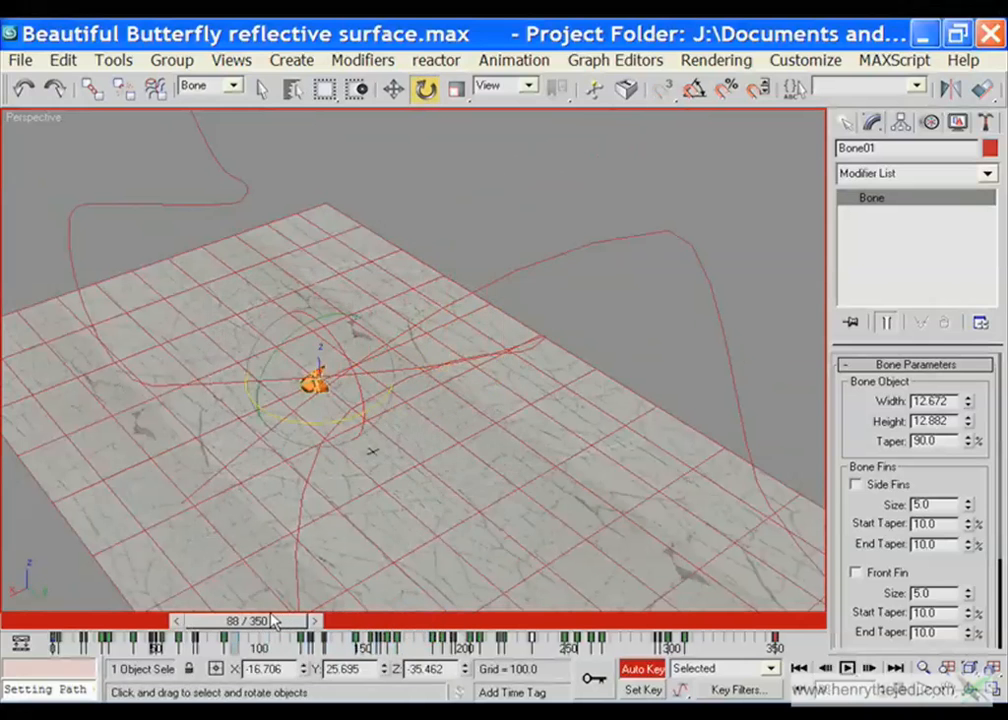
{"action": "key", "text": "/"}
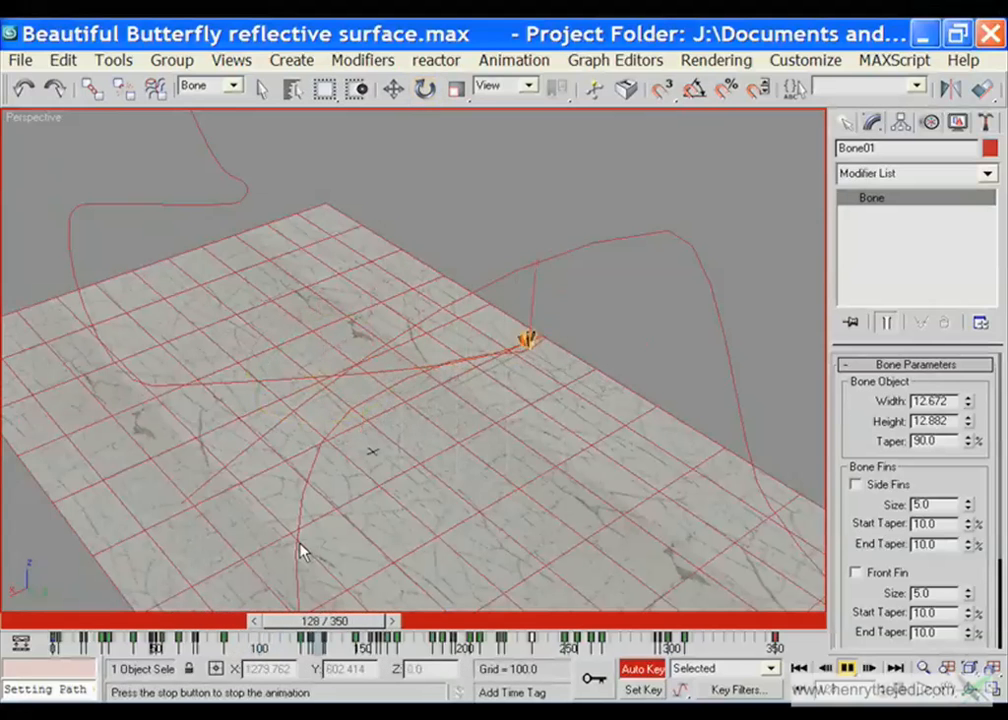
{"action": "key", "text": "/"}
{"action": "key", "text": "e"}
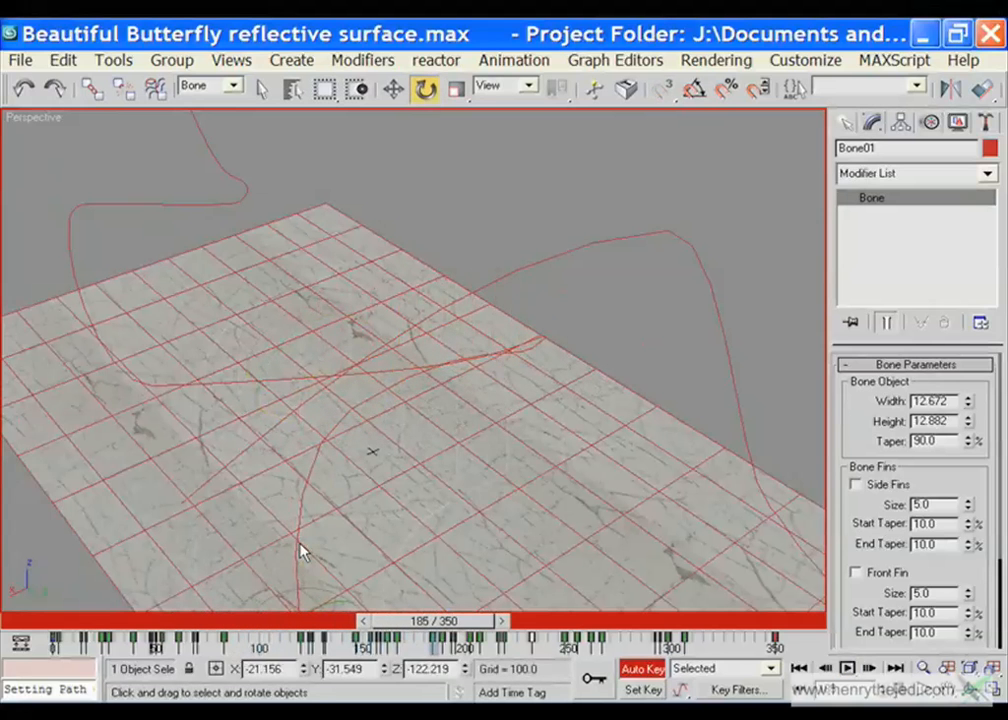
{"action": "scroll", "coordinate": [405, 490], "scroll_direction": "down", "scroll_amount": 2}
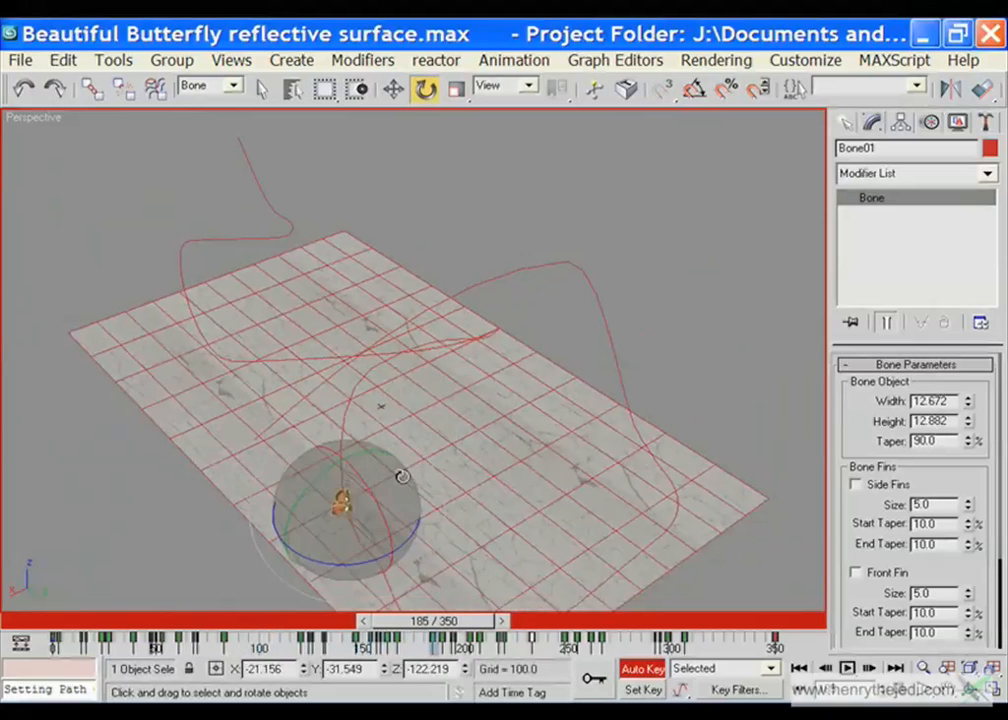
{"action": "key", "text": "/"}
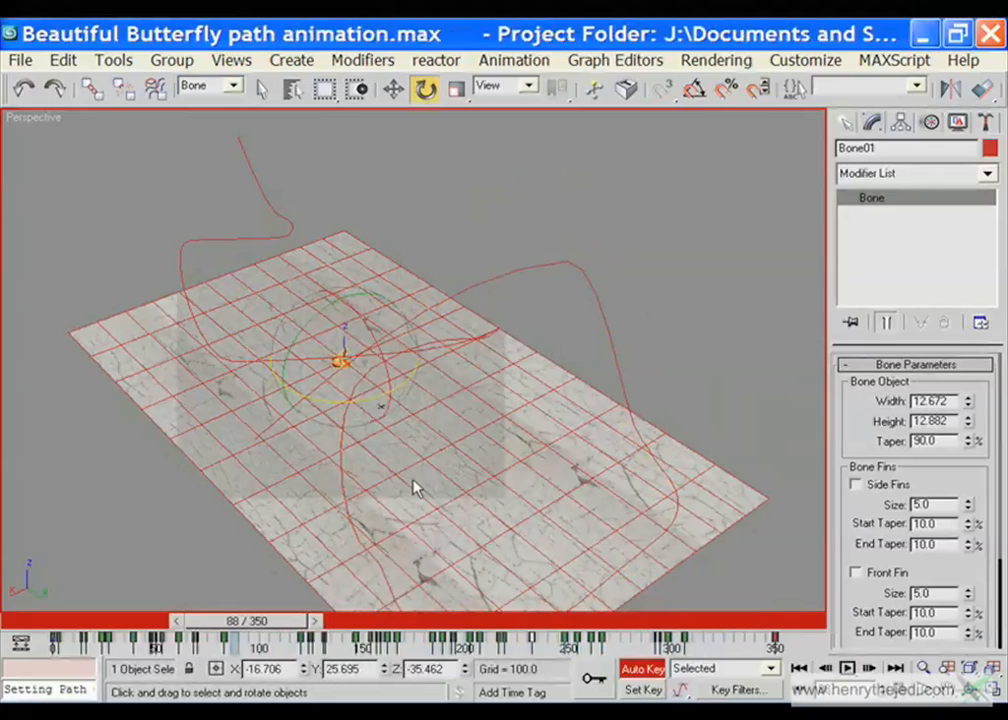
Turn off Auto Key and place a free camera just outside the long edge of the ground plane
{"action": "left_click", "coordinate": [642, 669]}
{"action": "left_click", "coordinate": [842, 121]}
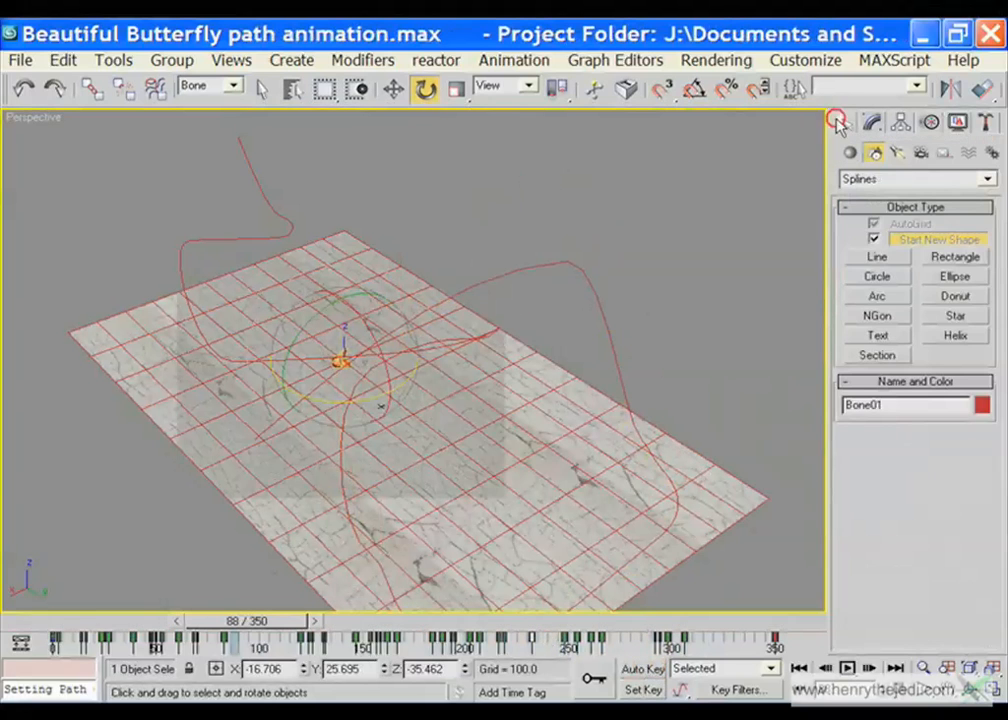
{"action": "left_click", "coordinate": [920, 153]}
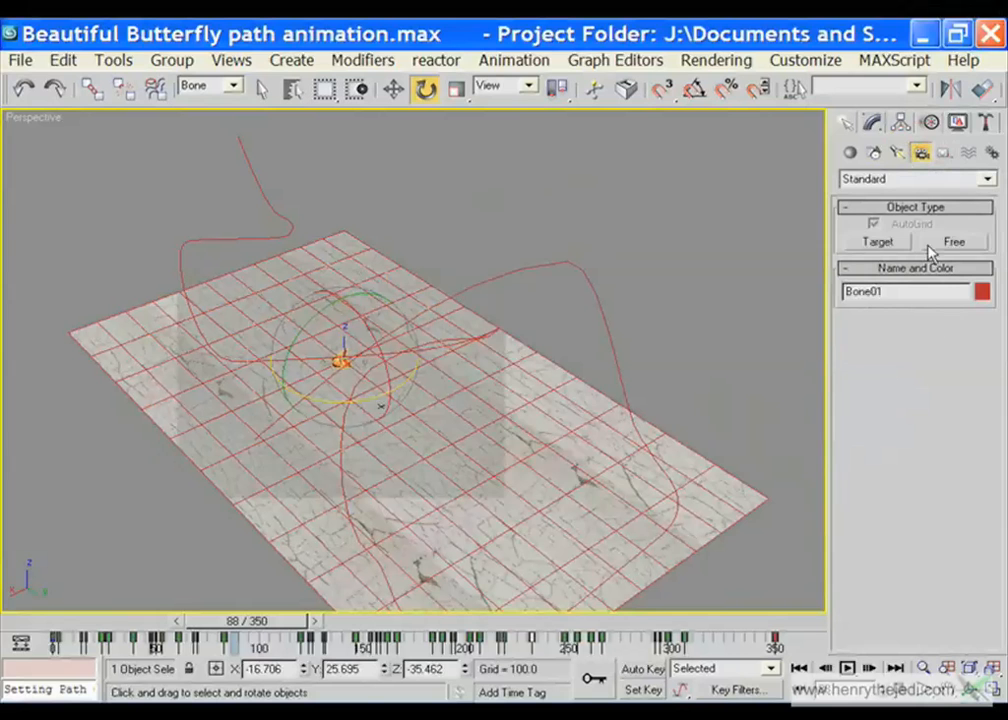
{"action": "left_click", "coordinate": [952, 242]}
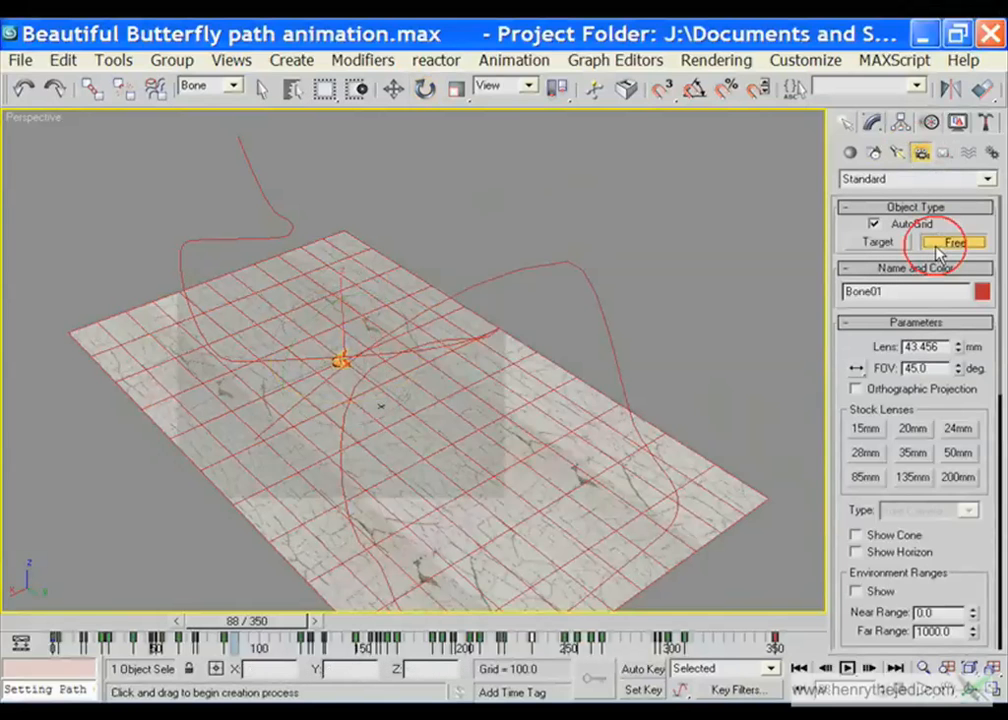
{"action": "left_click", "coordinate": [200, 400]}
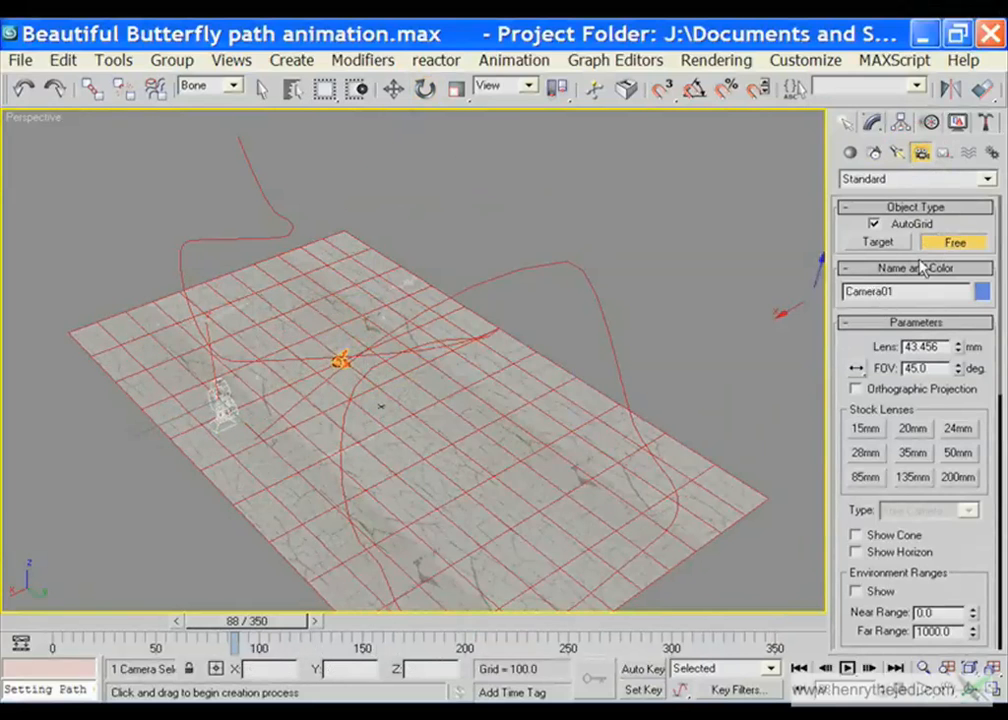
{"action": "key", "text": "Delete"}
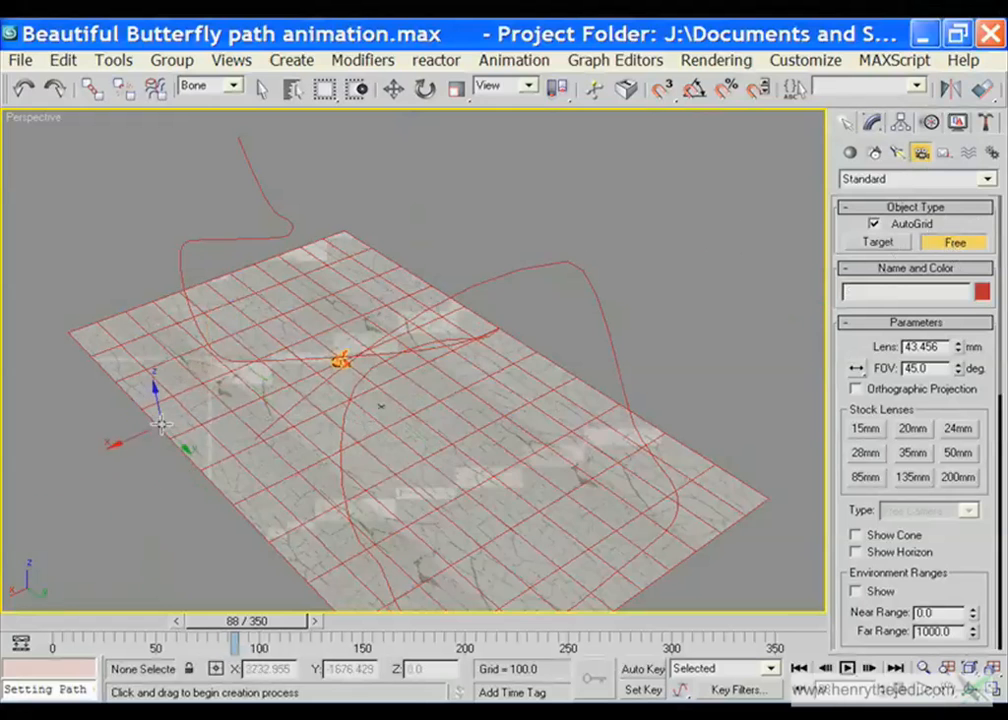
{"action": "left_click", "coordinate": [135, 458]}
Turn on angle snap and rotate the camera 90° around X and 90° around Z so it faces across the ground
{"action": "middle_click_drag", "start_coordinate": [135, 458], "coordinate": [412, 405], "text": "alt"}
{"action": "key", "text": "e"}
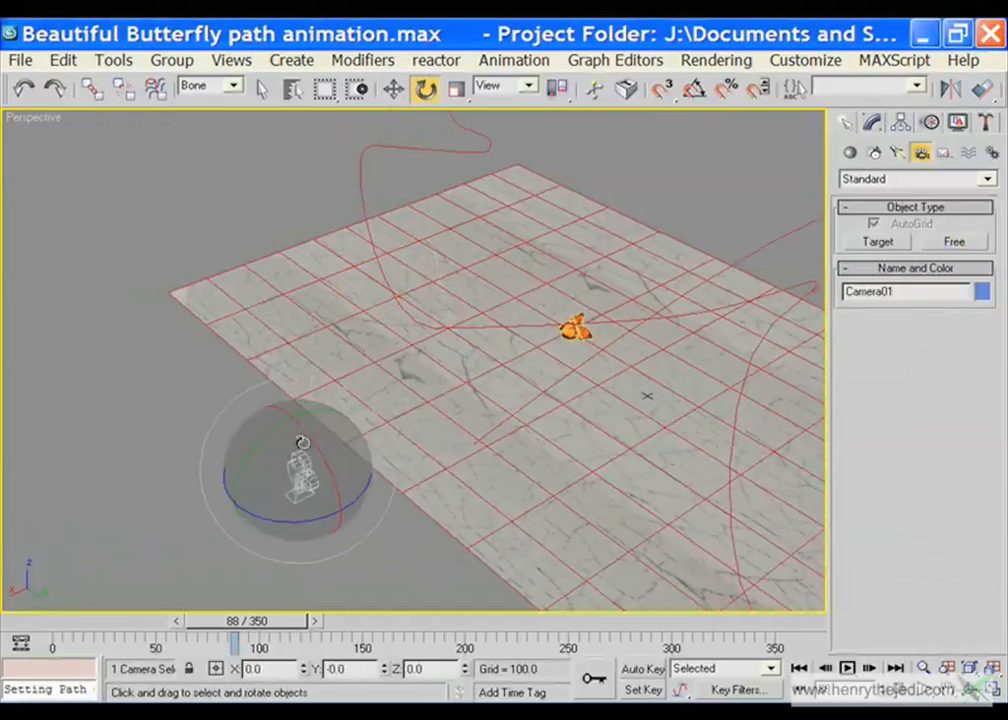
{"action": "left_click", "coordinate": [693, 90]}
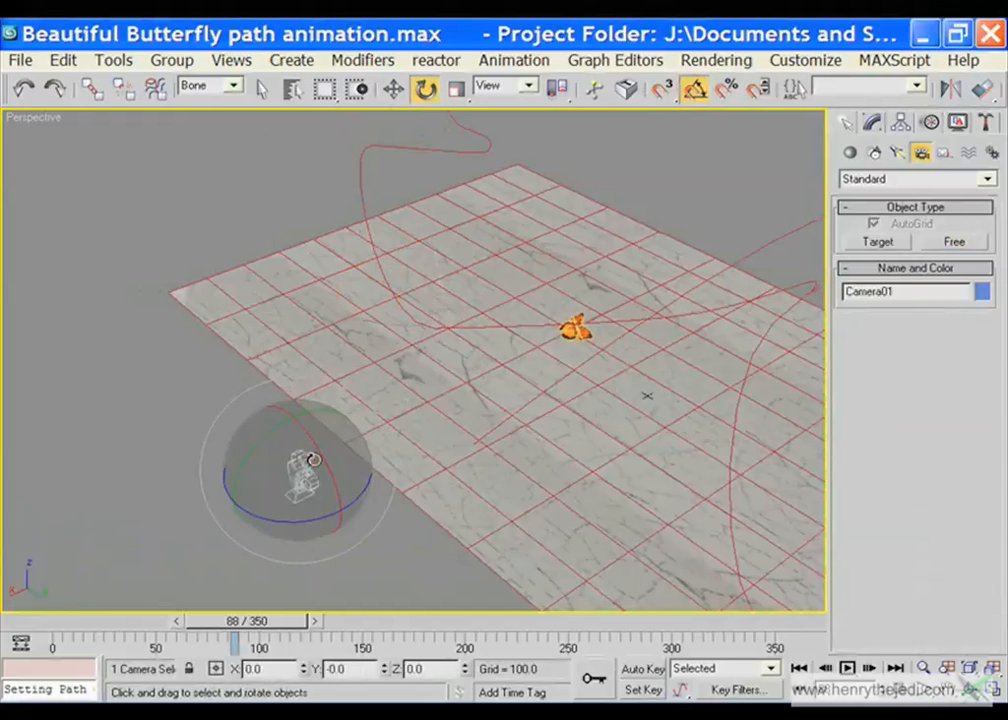
{"action": "left_click_drag", "start_coordinate": [313, 459], "coordinate": [275, 407]}
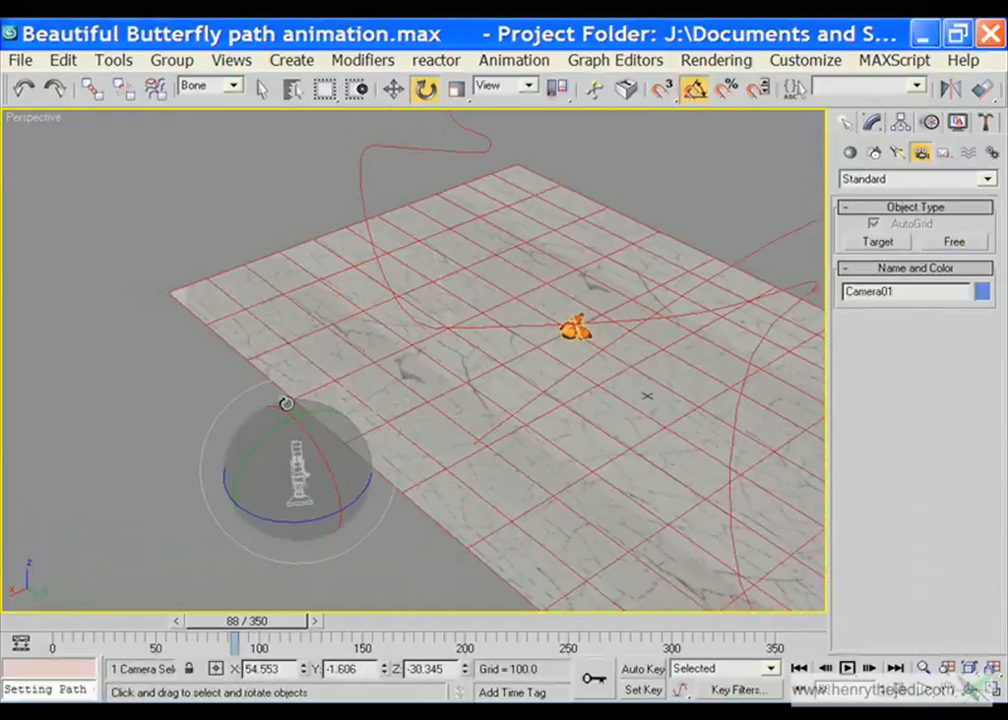
{"action": "right_click", "coordinate": [287, 404]}
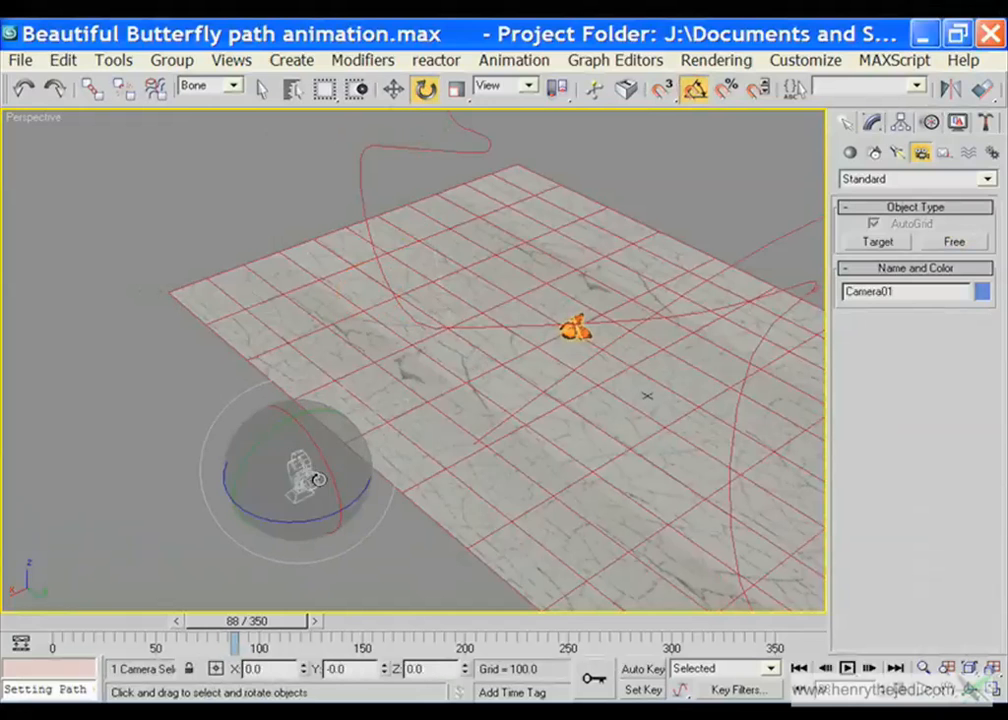
{"action": "left_click_drag", "start_coordinate": [317, 479], "coordinate": [283, 404]}
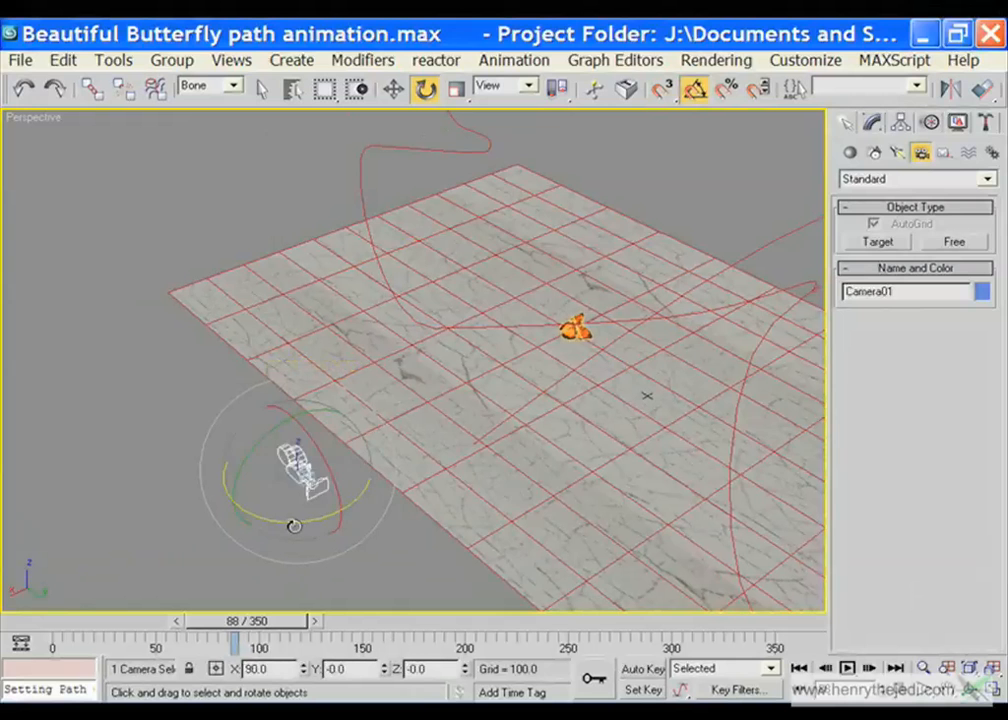
{"action": "left_click_drag", "start_coordinate": [292, 524], "coordinate": [383, 505]}
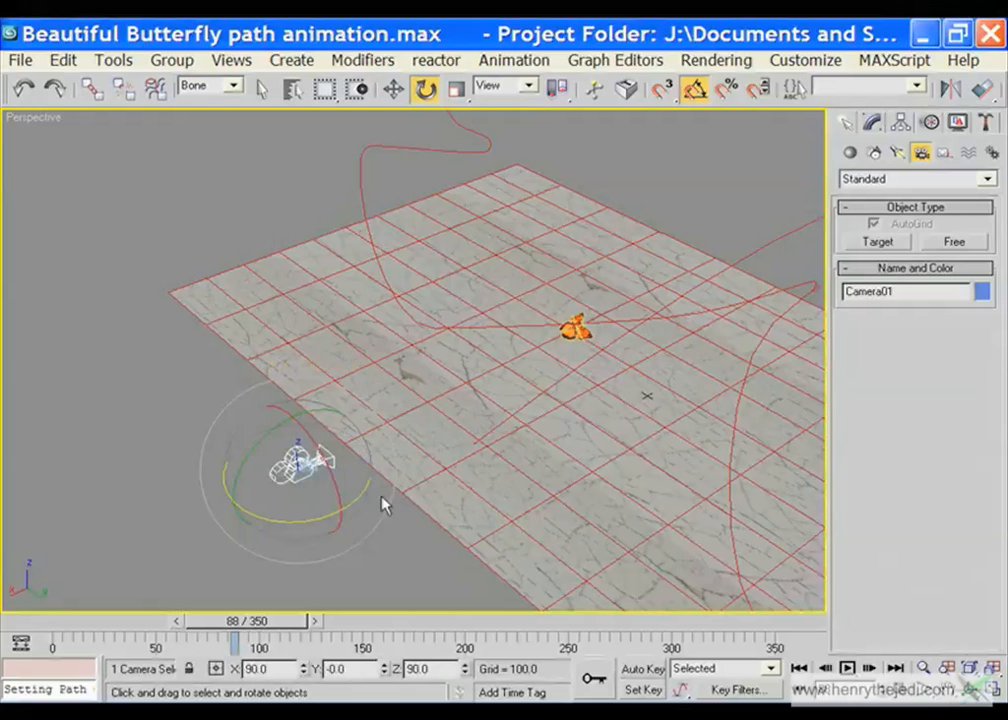
Look through the camera at frame 88, then orbit and truck it to view the butterfly from slightly above the ground
{"action": "left_click", "coordinate": [970, 689]}
{"action": "left_click_drag", "start_coordinate": [411, 383], "coordinate": [418, 238]}
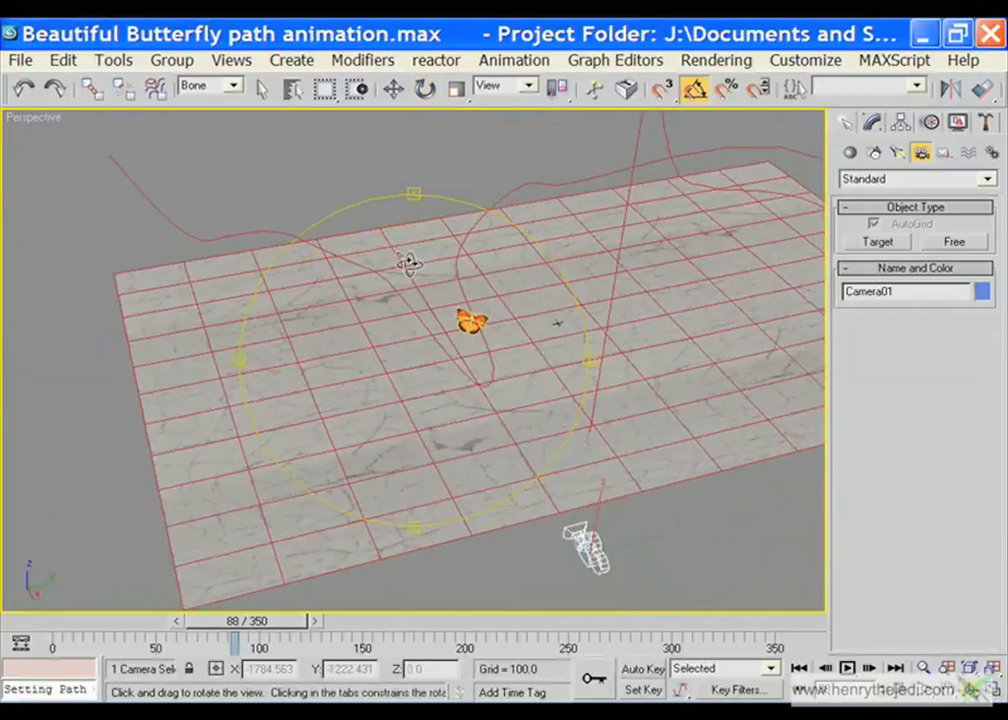
{"action": "key", "text": "c"}
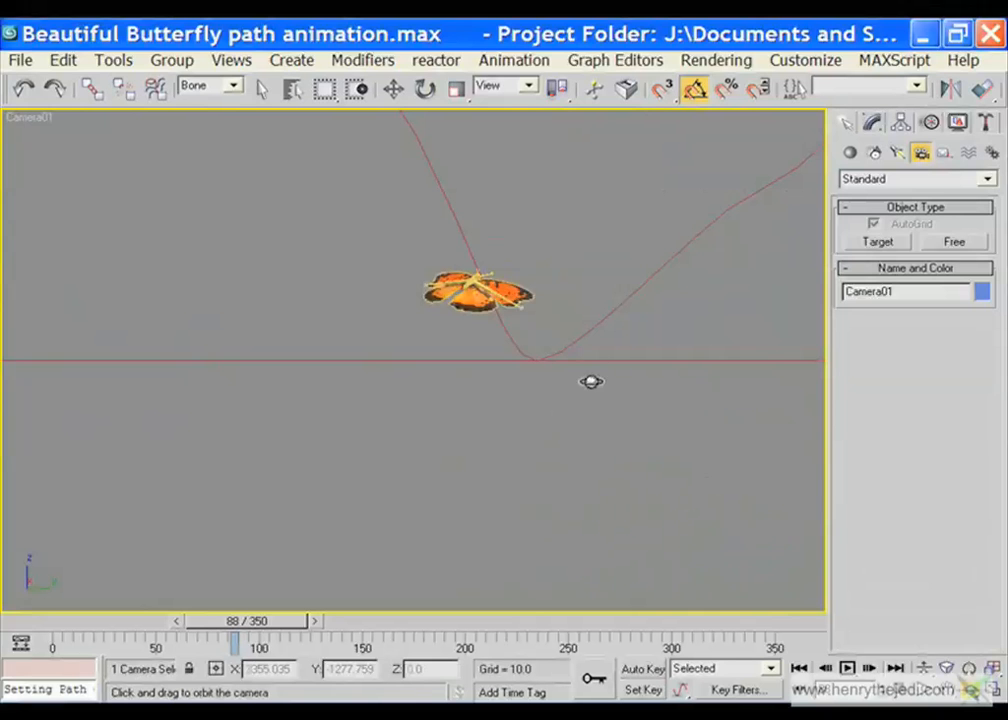
{"action": "left_click_drag", "start_coordinate": [450, 289], "coordinate": [474, 275]}
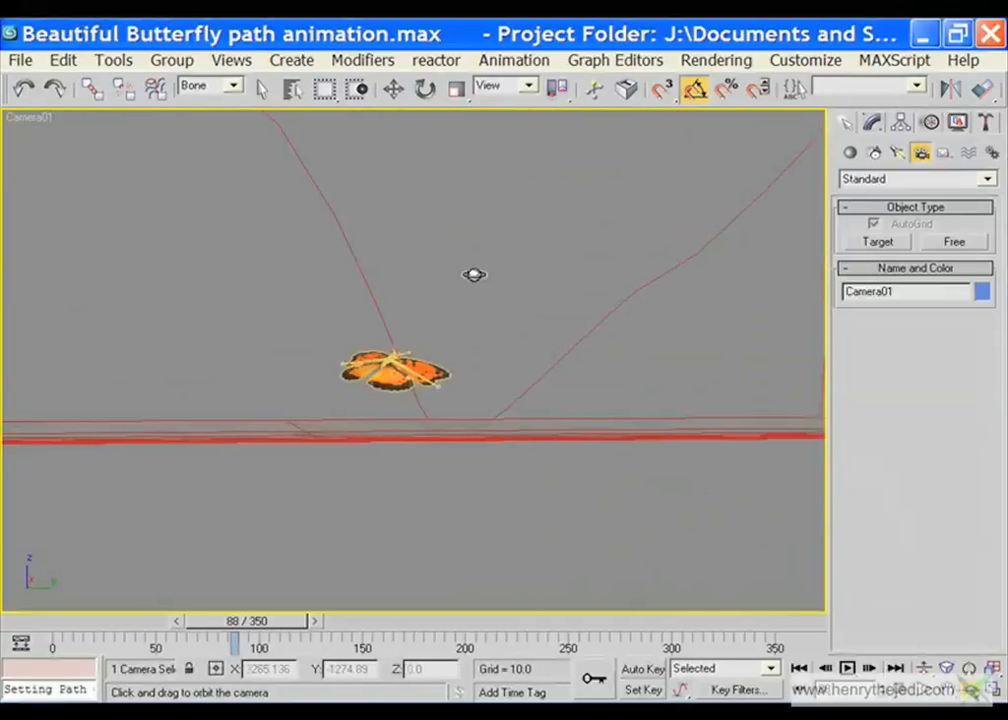
{"action": "left_click", "coordinate": [947, 691]}
{"action": "left_click_drag", "start_coordinate": [513, 420], "coordinate": [522, 691]}
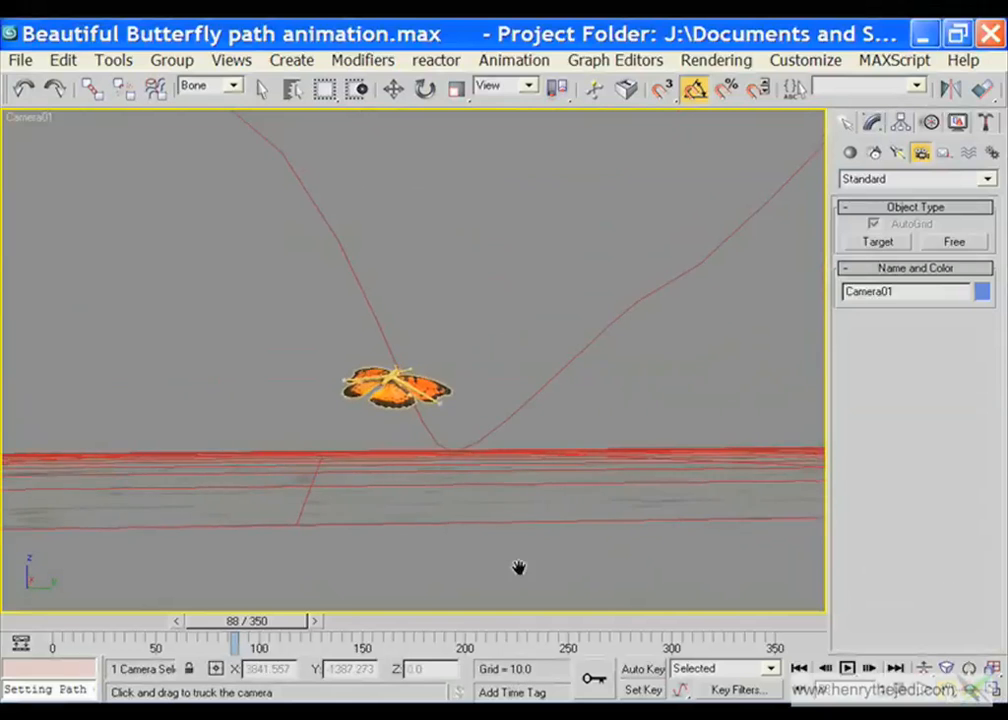
Truck the camera higher and adjust its angle so the butterfly sits low in the frame over the receding ground grid
{"action": "left_click_drag", "start_coordinate": [478, 222], "coordinate": [476, 438]}
{"action": "left_click_drag", "start_coordinate": [634, 505], "coordinate": [545, 537]}
{"action": "left_click_drag", "start_coordinate": [531, 464], "coordinate": [760, 650]}
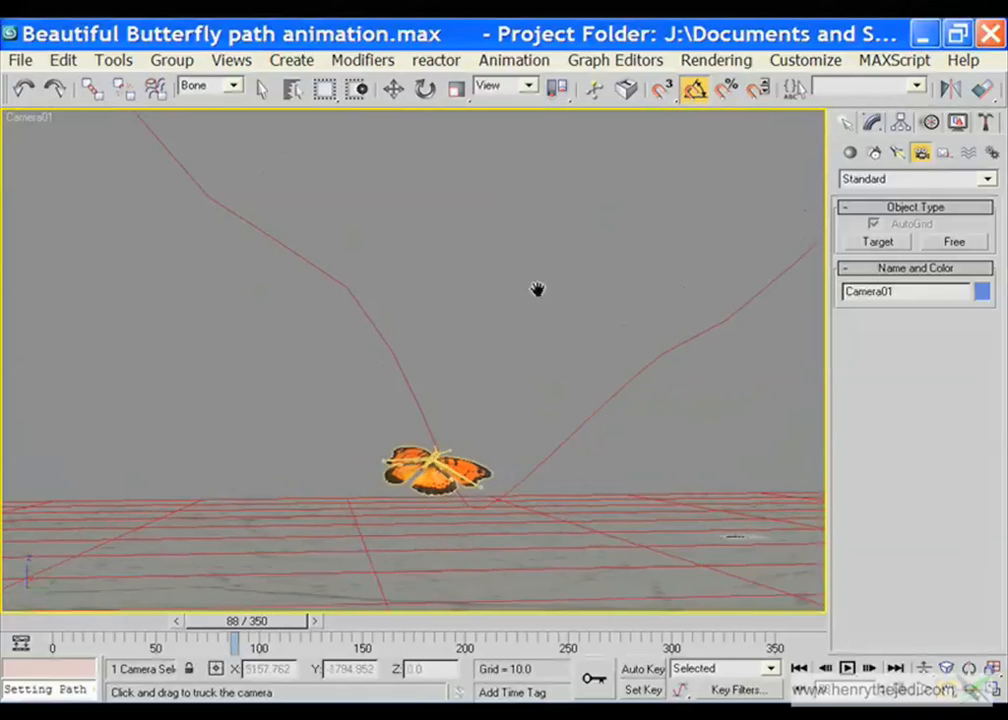
{"action": "left_click_drag", "start_coordinate": [538, 290], "coordinate": [864, 650]}
{"action": "left_click", "coordinate": [468, 234]}
{"action": "left_click_drag", "start_coordinate": [488, 323], "coordinate": [495, 341]}
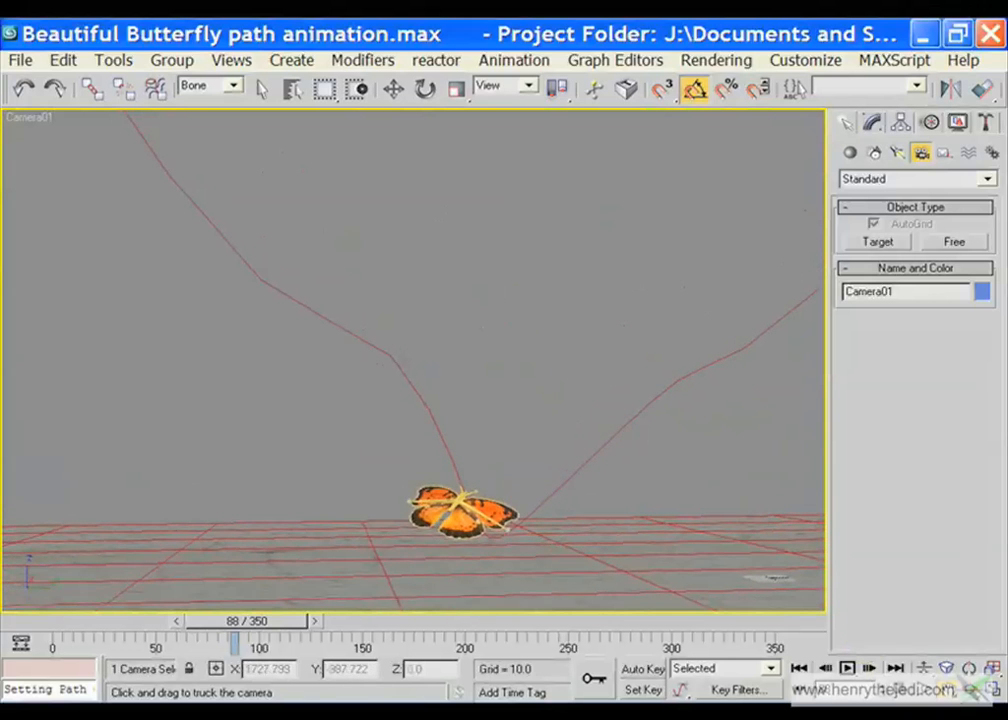
At frame 0, orbit and truck the camera to angle it down over the ground
{"action": "left_click_drag", "start_coordinate": [250, 622], "coordinate": [95, 622]}
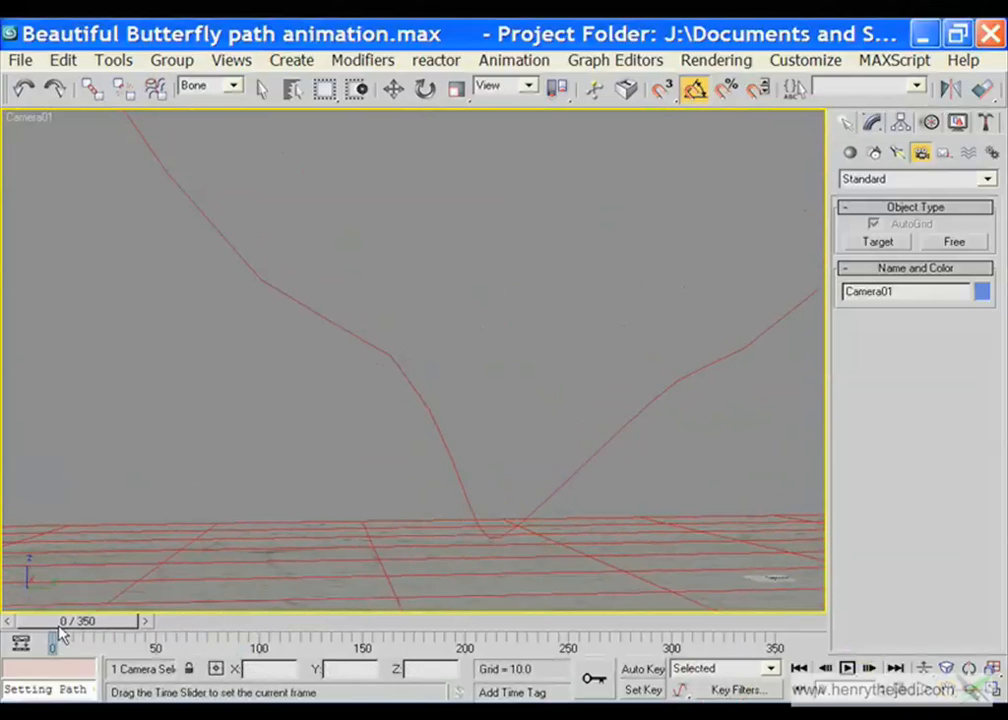
{"action": "left_click", "coordinate": [970, 690]}
{"action": "left_click_drag", "start_coordinate": [612, 418], "coordinate": [554, 477]}
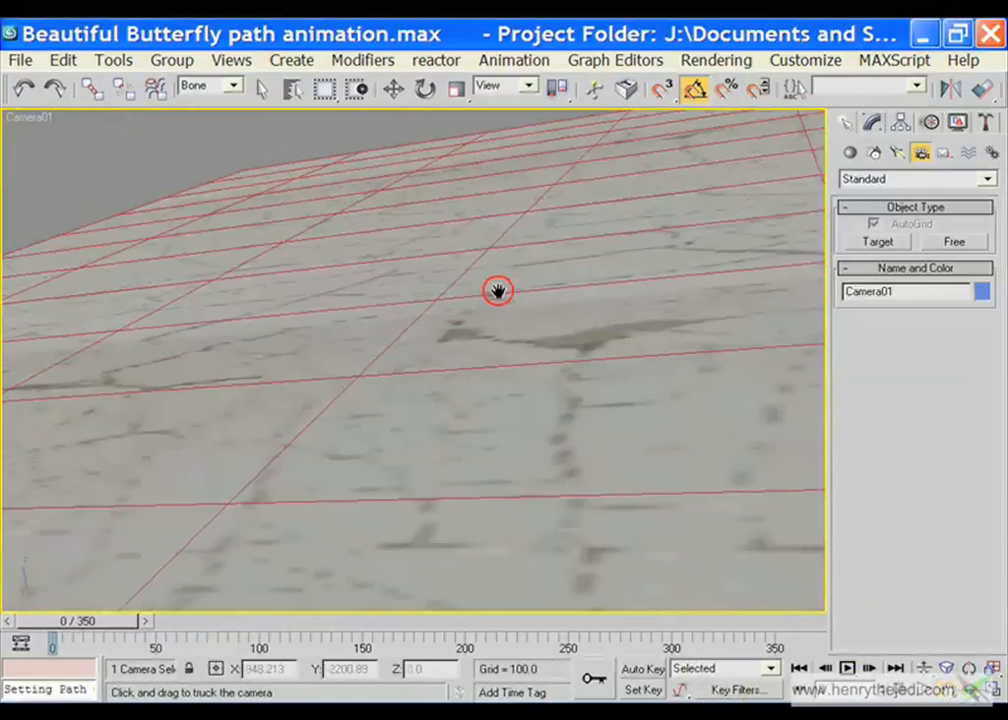
{"action": "middle_click_drag", "start_coordinate": [499, 290], "coordinate": [488, 332]}
Show all four viewports and move the camera in the front view to about X 3033, Z 3321
{"action": "left_click", "coordinate": [995, 690]}
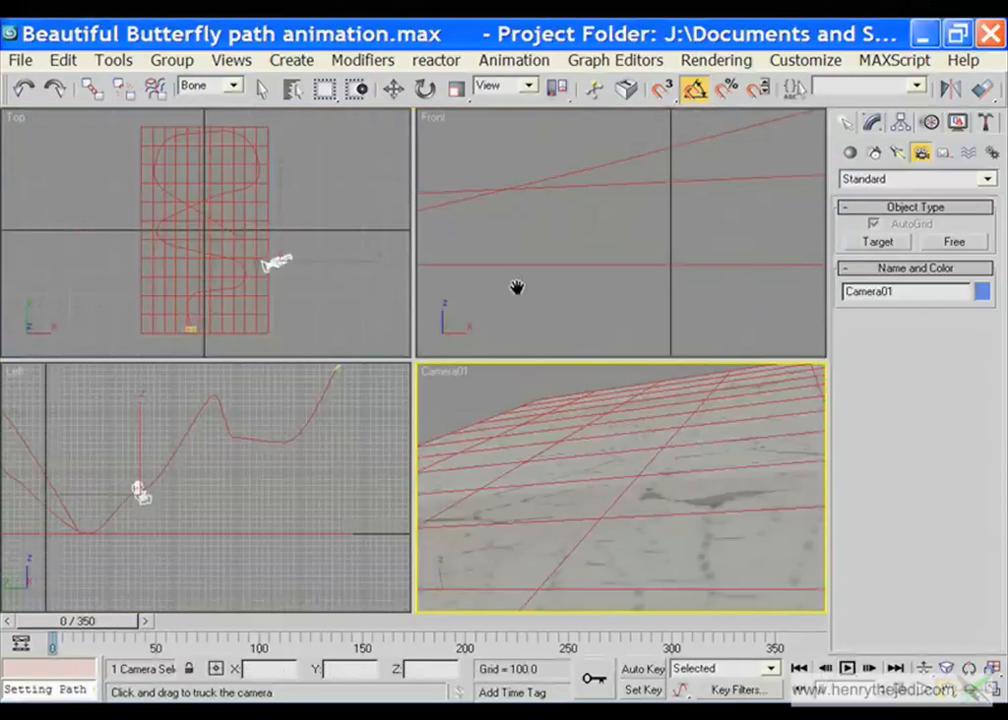
{"action": "middle_click_drag", "start_coordinate": [431, 241], "coordinate": [557, 289]}
{"action": "scroll", "coordinate": [680, 279], "scroll_direction": "down", "scroll_amount": 8}
{"action": "left_click", "coordinate": [393, 89]}
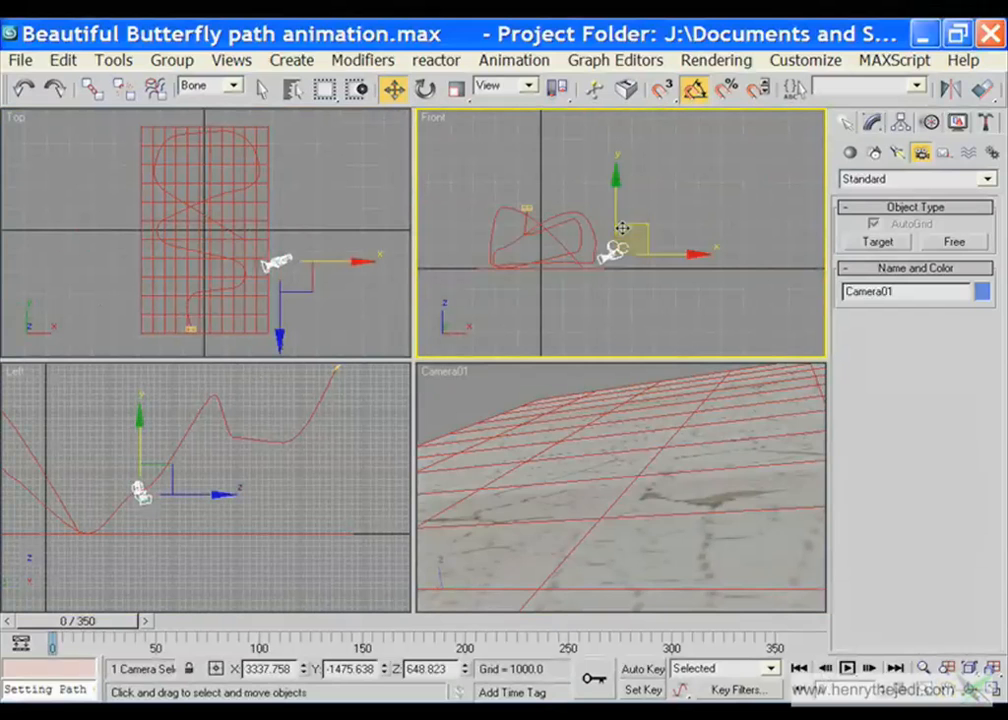
{"action": "left_click_drag", "start_coordinate": [613, 217], "coordinate": [617, 156]}
{"action": "left_click_drag", "start_coordinate": [680, 192], "coordinate": [653, 201]}
In the top view, move the camera to about X 666, Y -4093, close to the butterfly at the path's start
{"action": "left_click", "coordinate": [322, 265]}
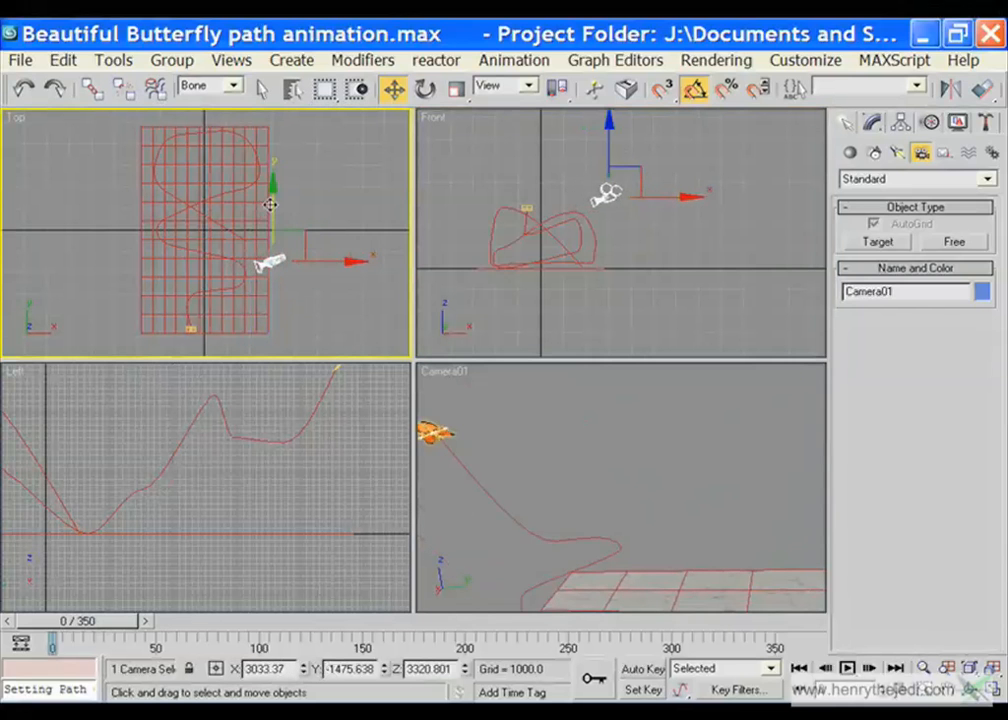
{"action": "left_click_drag", "start_coordinate": [274, 198], "coordinate": [272, 258]}
{"action": "left_click_drag", "start_coordinate": [337, 316], "coordinate": [283, 320]}
{"action": "right_click", "coordinate": [437, 372]}
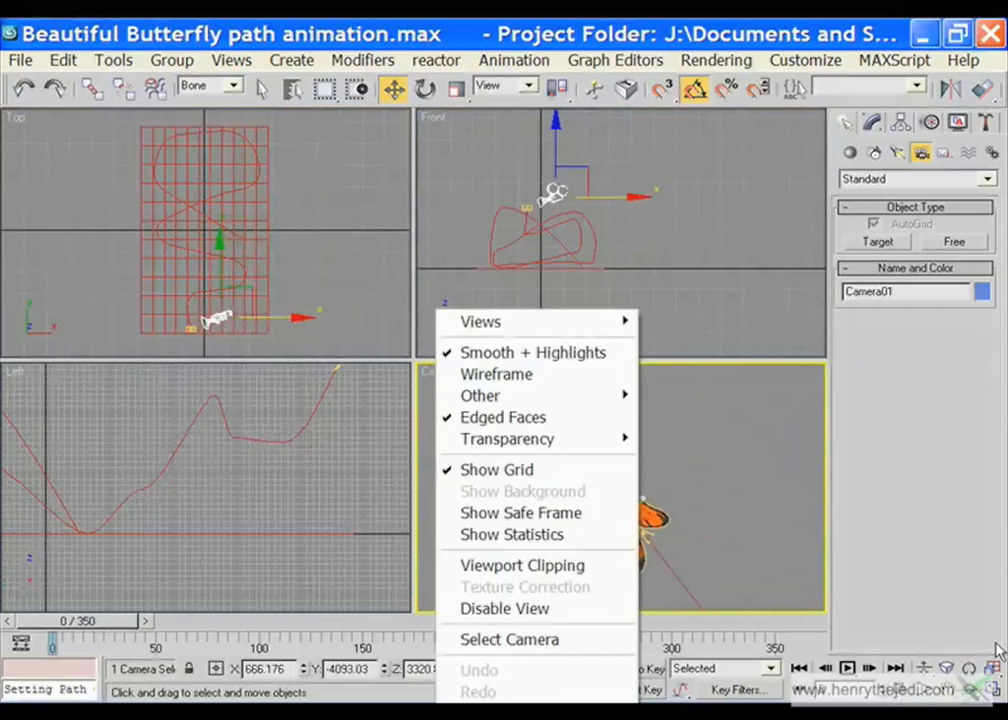
With Auto Key on in the maximized camera view, truck the camera at frame 0 so the butterfly sits slightly higher and left in the shot
{"action": "left_click", "coordinate": [993, 691]}
{"action": "left_click", "coordinate": [995, 690]}
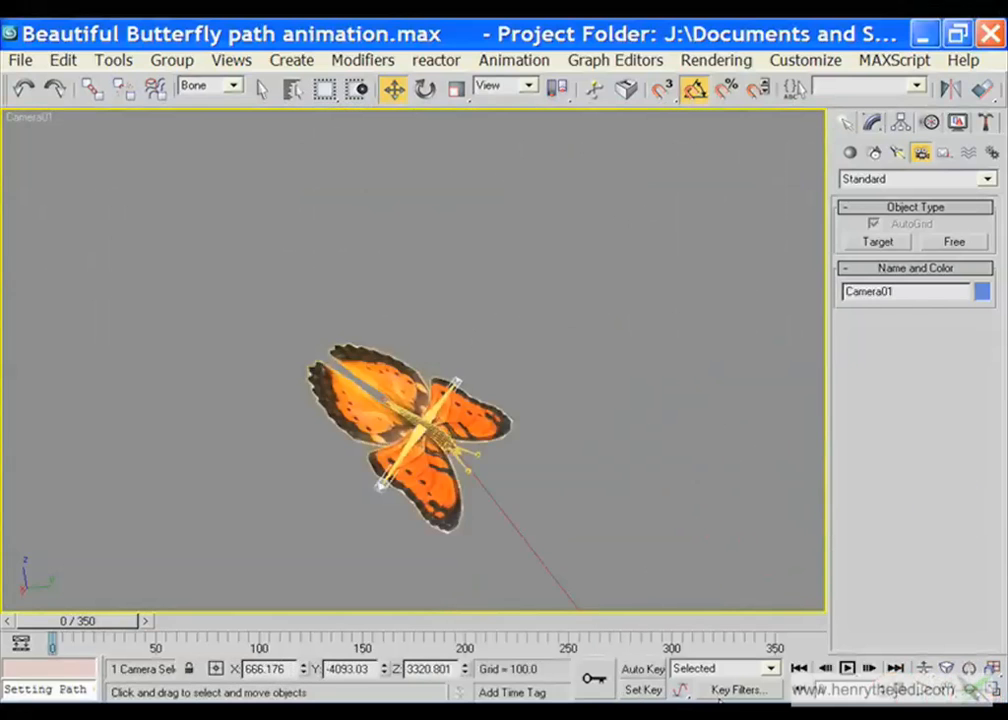
{"action": "left_click", "coordinate": [632, 671]}
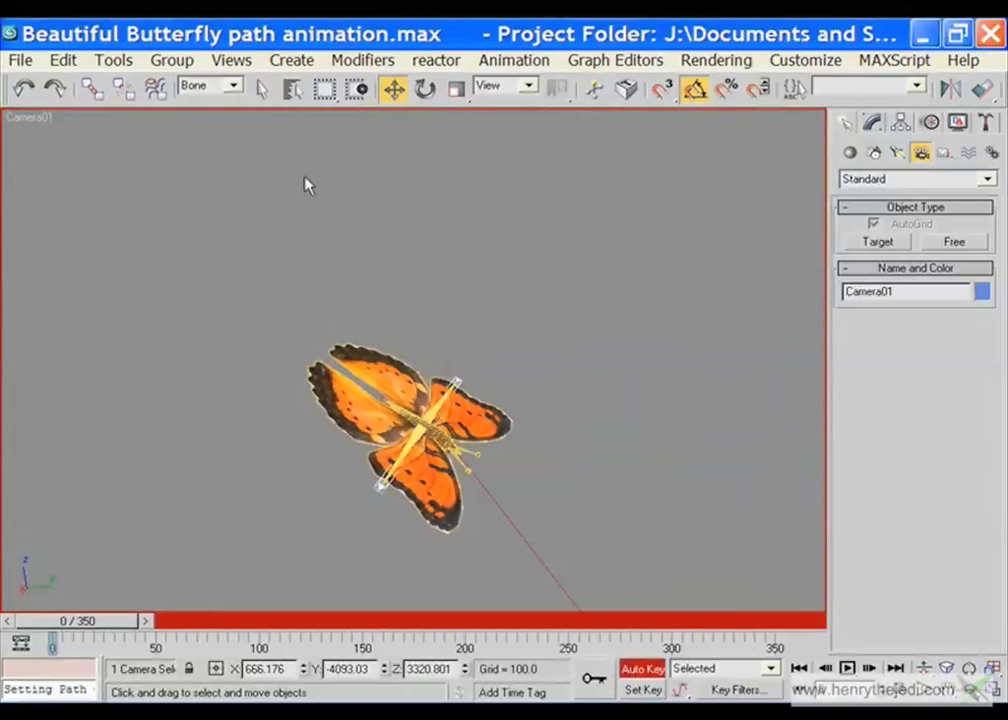
{"action": "left_click", "coordinate": [292, 97]}
{"action": "double_click", "coordinate": [345, 276]}
{"action": "left_click", "coordinate": [942, 689]}
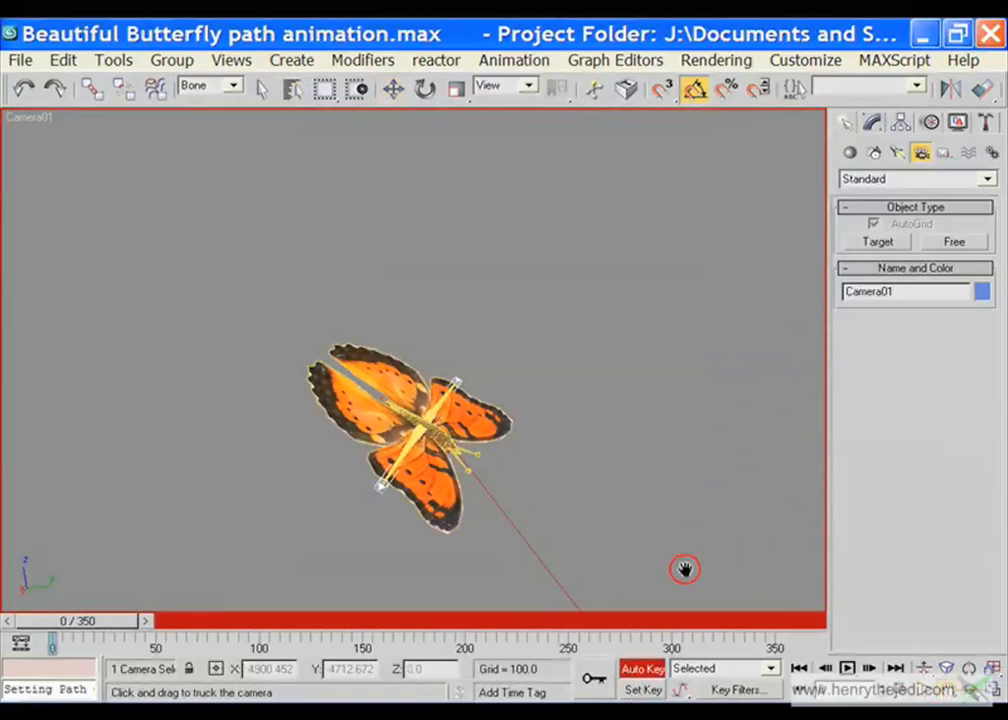
{"action": "left_click_drag", "start_coordinate": [684, 569], "coordinate": [281, 26]}
{"action": "left_click_drag", "start_coordinate": [355, 421], "coordinate": [4, 168]}
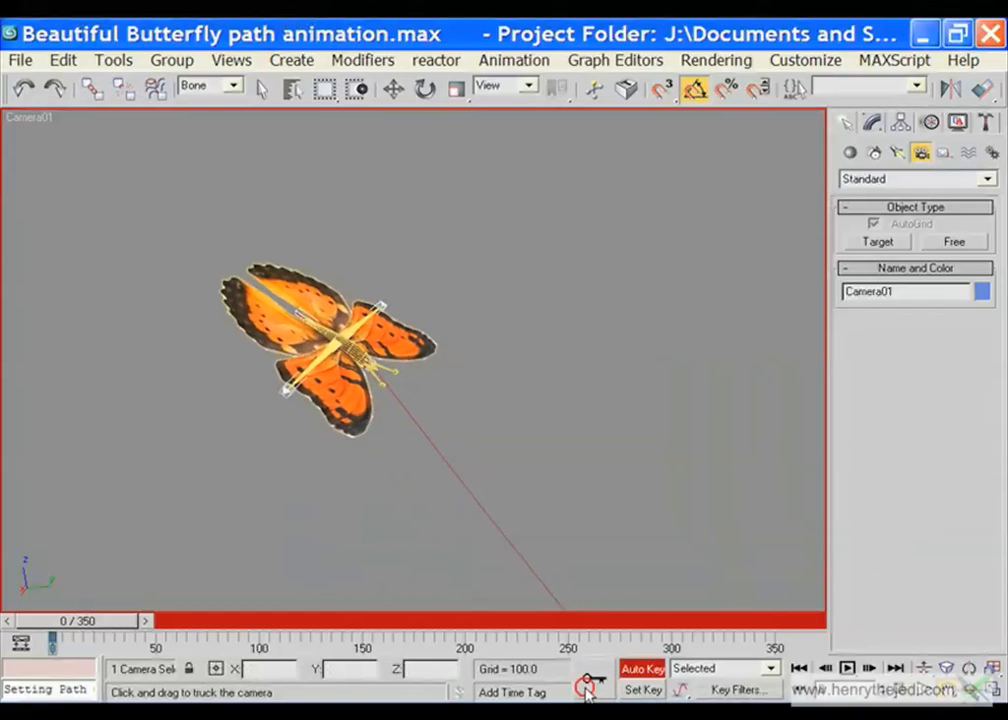
At frame 14, orbit the camera to frame the butterfly against the cracked ground, and scrub through the opening frames to check the motion
{"action": "left_click_drag", "start_coordinate": [125, 625], "coordinate": [155, 627]}
{"action": "left_click", "coordinate": [971, 690]}
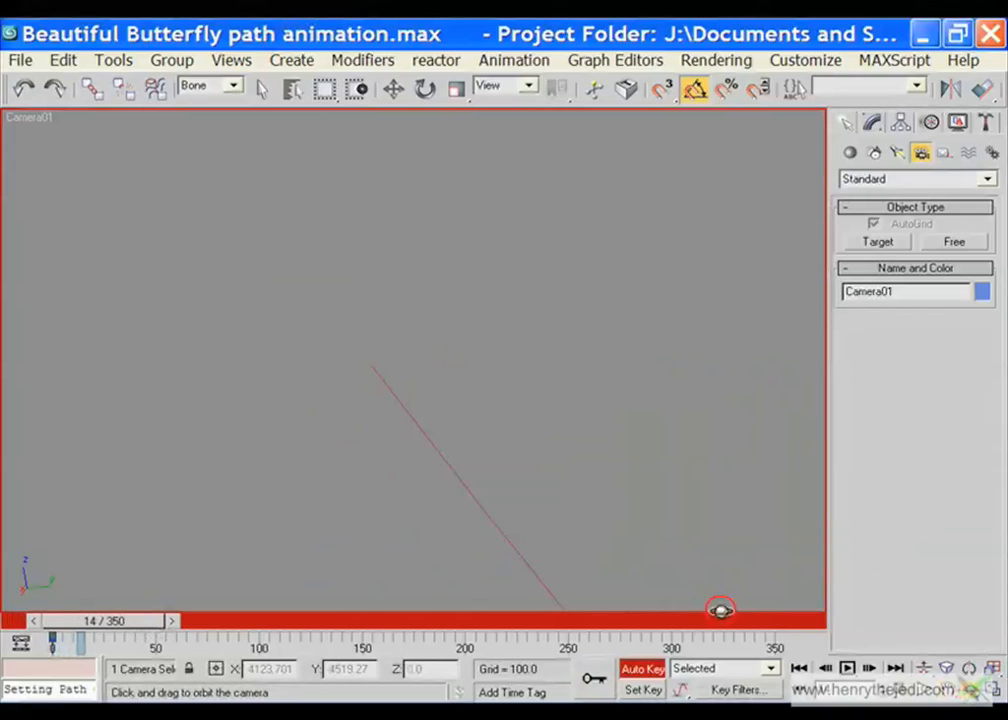
{"action": "left_click_drag", "start_coordinate": [539, 511], "coordinate": [589, 576]}
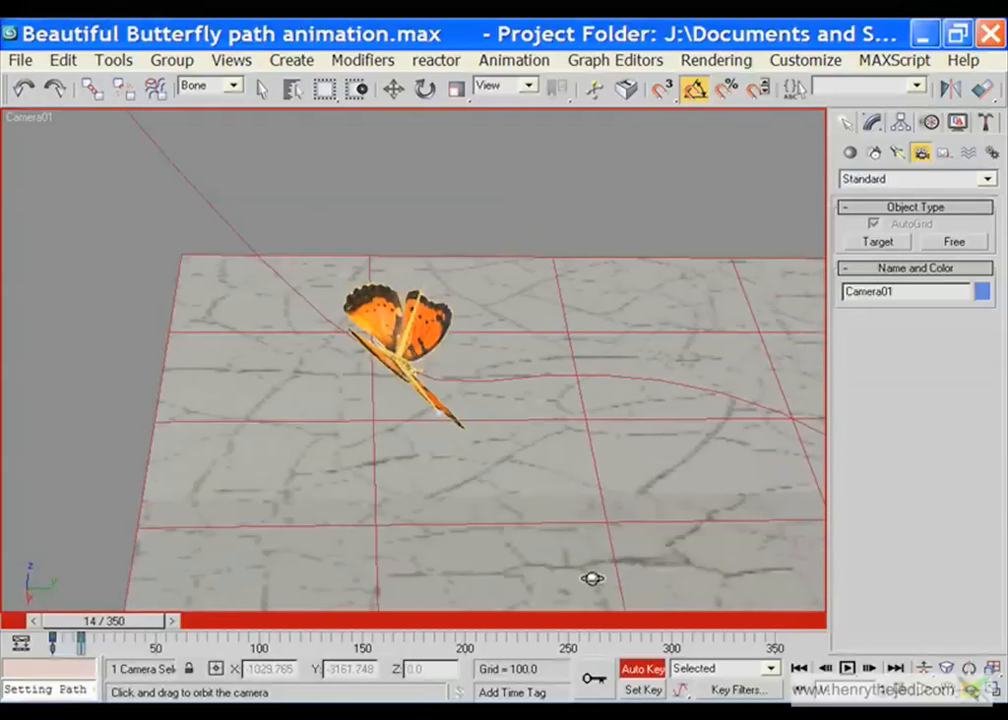
{"action": "left_click_drag", "start_coordinate": [170, 621], "coordinate": [97, 621]}
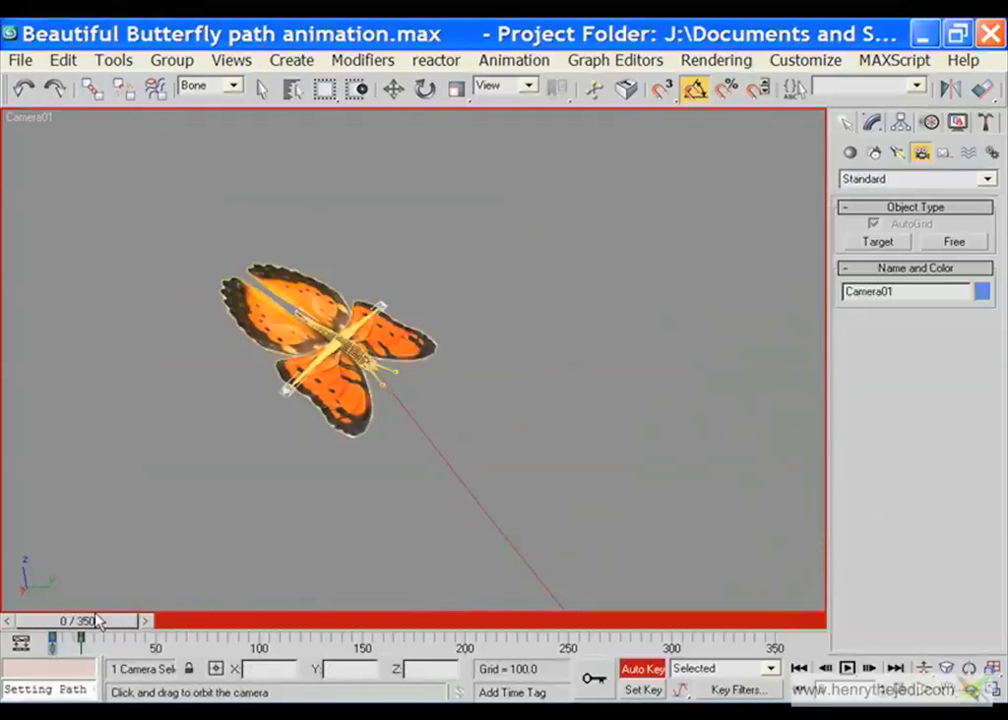
{"action": "key", "text": "slash"}
{"action": "key", "text": "slash"}
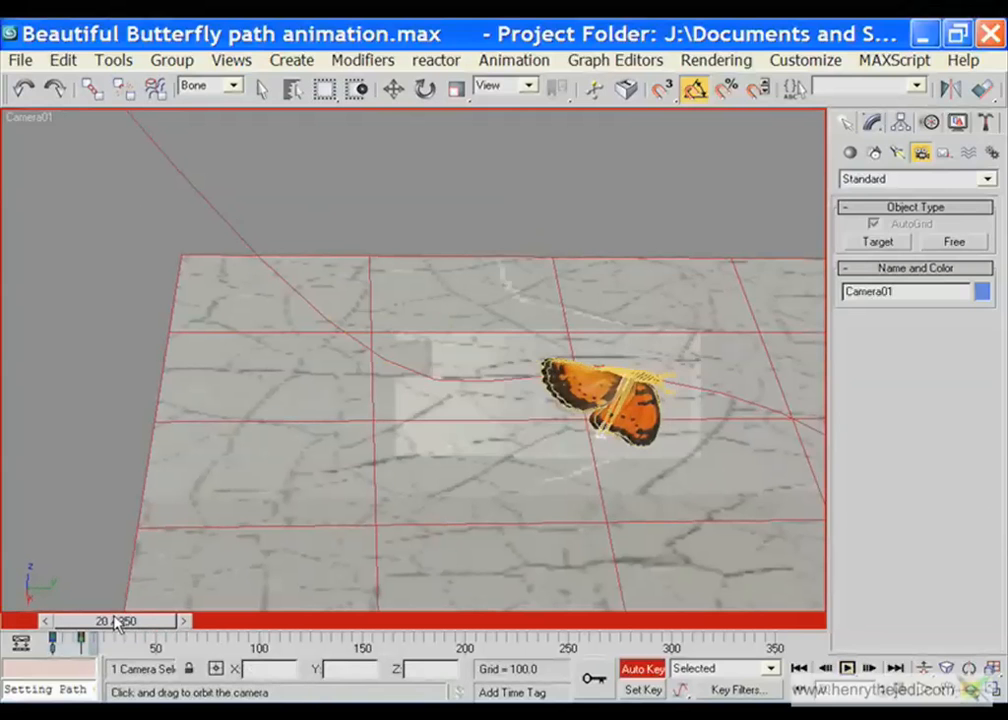
At frame 25, truck the camera to bring the butterfly fully back into the shot
{"action": "left_click_drag", "start_coordinate": [155, 632], "coordinate": [163, 630]}
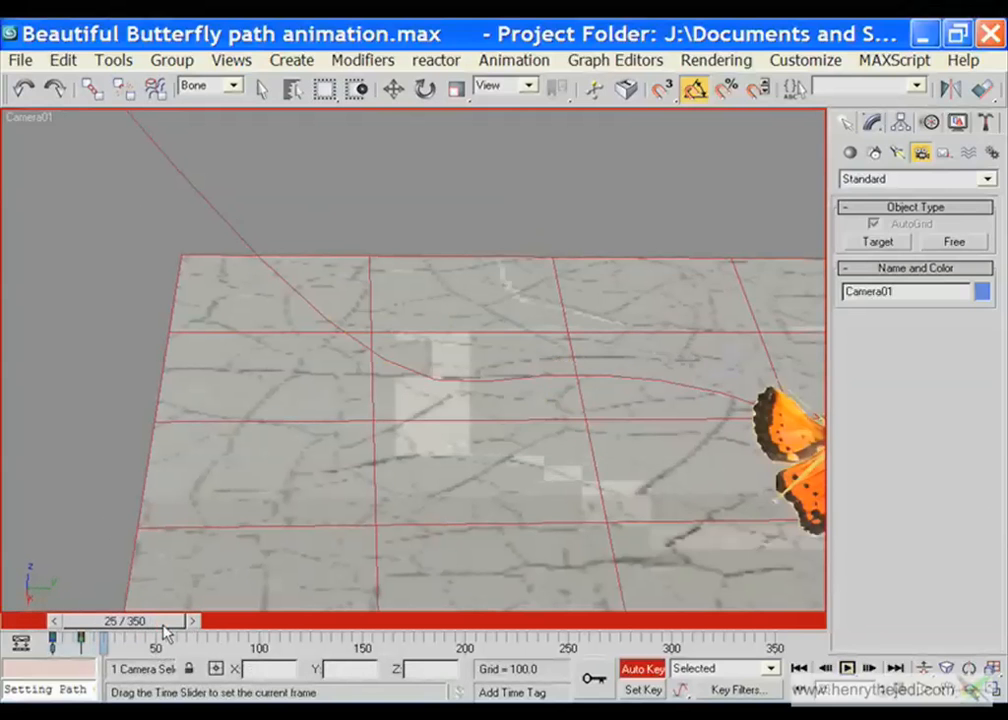
{"action": "middle_click_drag", "start_coordinate": [770, 580], "coordinate": [62, 25]}
{"action": "left_click_drag", "start_coordinate": [765, 555], "coordinate": [190, 438]}
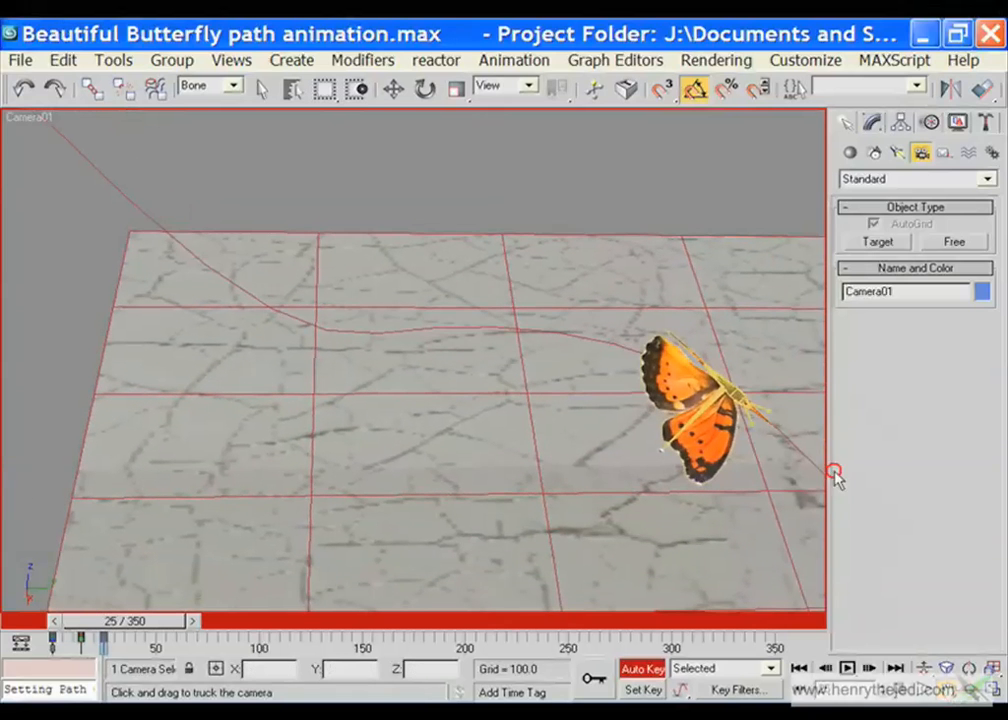
{"action": "left_click_drag", "start_coordinate": [650, 479], "coordinate": [4, 405]}
Show all four viewports and move the camera lower and closer to the path's start in the front view at frame 25
{"action": "key", "text": "alt+w"}
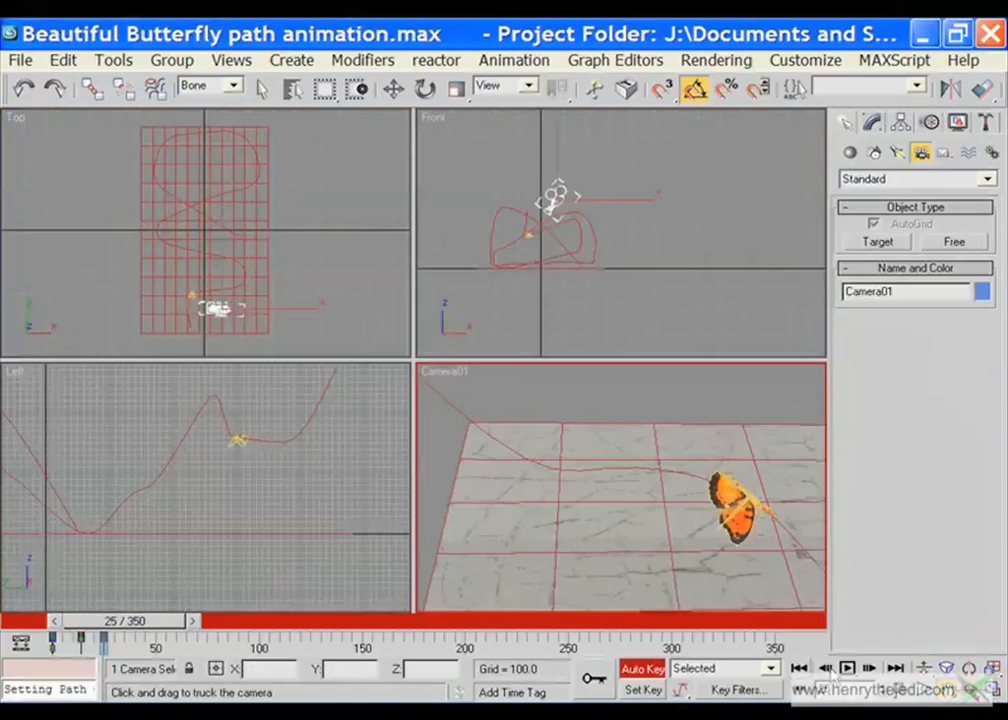
{"action": "left_click", "coordinate": [393, 89]}
{"action": "left_click", "coordinate": [559, 140]}
{"action": "left_click_drag", "start_coordinate": [559, 134], "coordinate": [597, 170]}
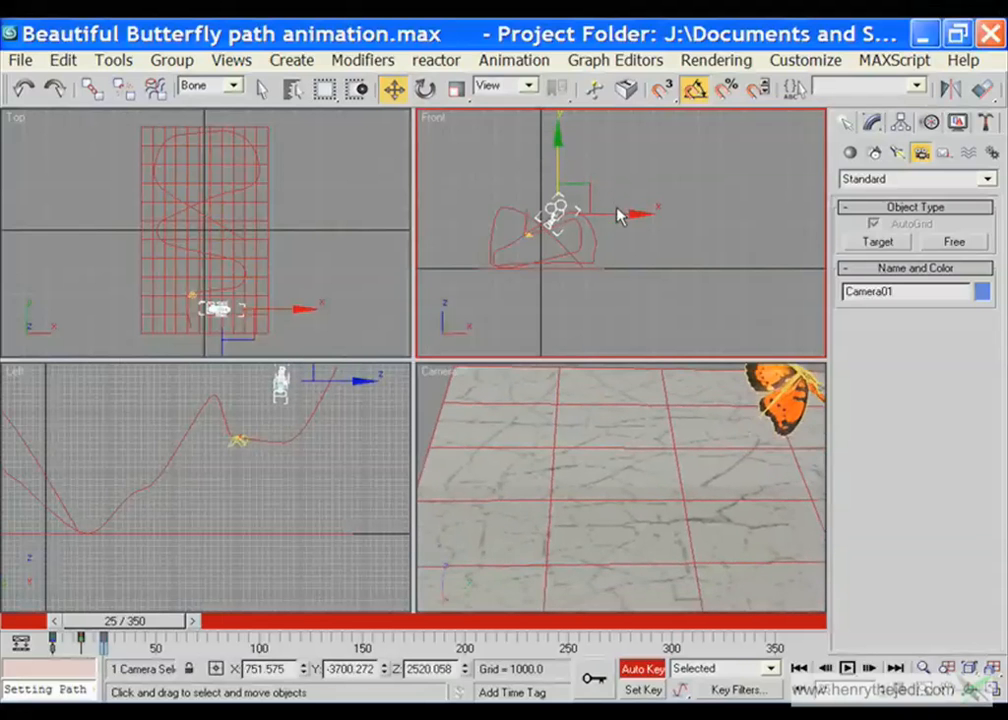
{"action": "mouse_move", "coordinate": [616, 217]}
{"action": "left_mouse_down"}
{"action": "mouse_move", "coordinate": [574, 217]}
{"action": "mouse_move", "coordinate": [623, 218]}
{"action": "mouse_move", "coordinate": [600, 217]}
{"action": "left_mouse_up"}
Set the selection filter to All and reselect the camera in the front view
{"action": "left_click", "coordinate": [545, 152]}
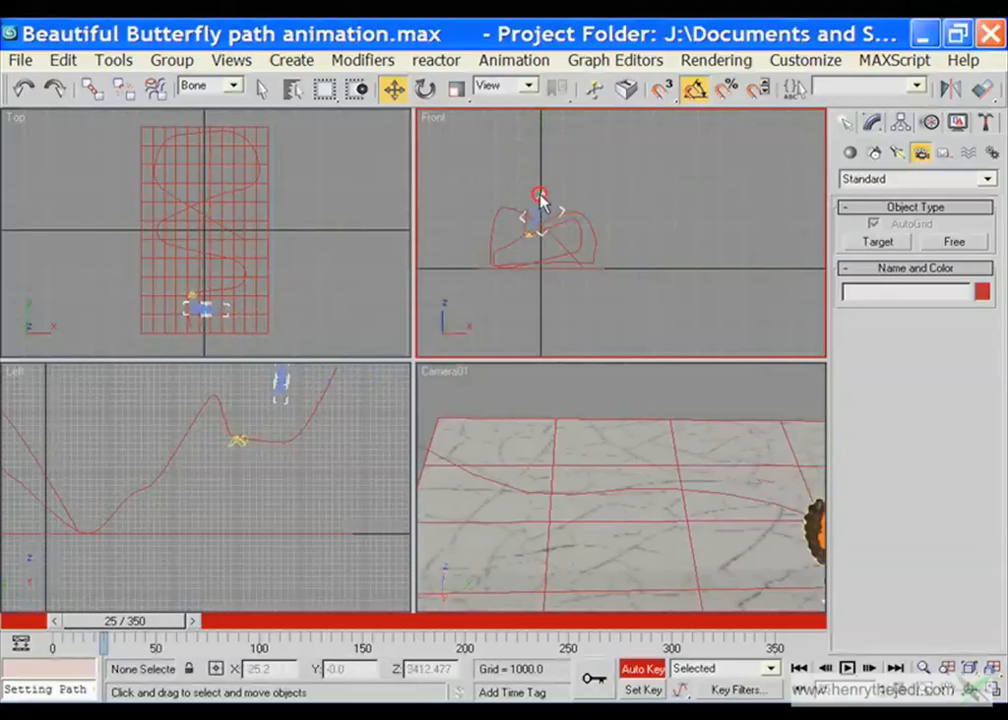
{"action": "left_click", "coordinate": [233, 86]}
{"action": "left_click", "coordinate": [228, 97]}
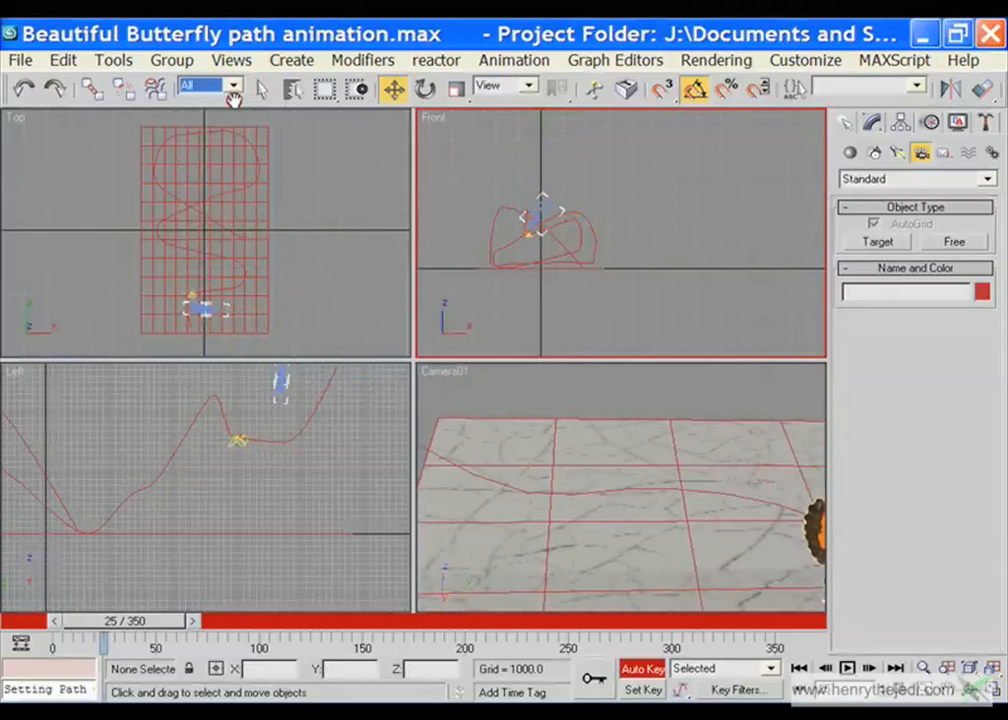
{"action": "left_click", "coordinate": [537, 212]}
Using the front and top views, move the camera at frame 25 to about X 70, Y -3030, Z 2212
{"action": "left_click_drag", "start_coordinate": [533, 164], "coordinate": [540, 160]}
{"action": "mouse_move", "coordinate": [600, 222]}
{"action": "left_mouse_down"}
{"action": "mouse_move", "coordinate": [619, 227]}
{"action": "mouse_move", "coordinate": [603, 222]}
{"action": "left_mouse_up"}
{"action": "left_click", "coordinate": [204, 283]}
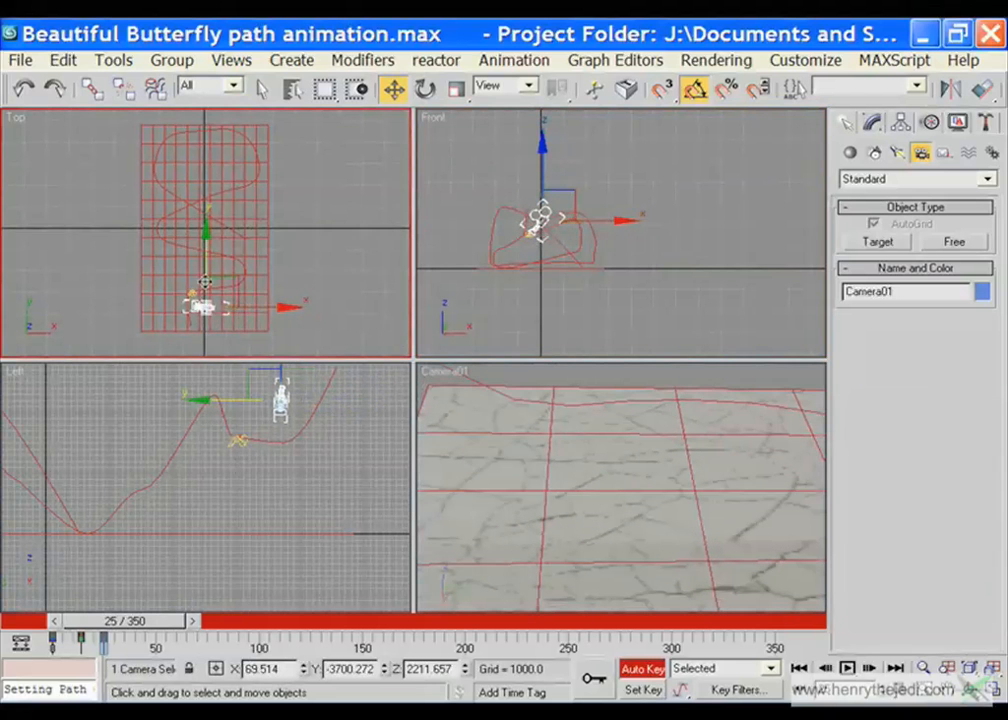
{"action": "left_click_drag", "start_coordinate": [203, 256], "coordinate": [207, 237]}
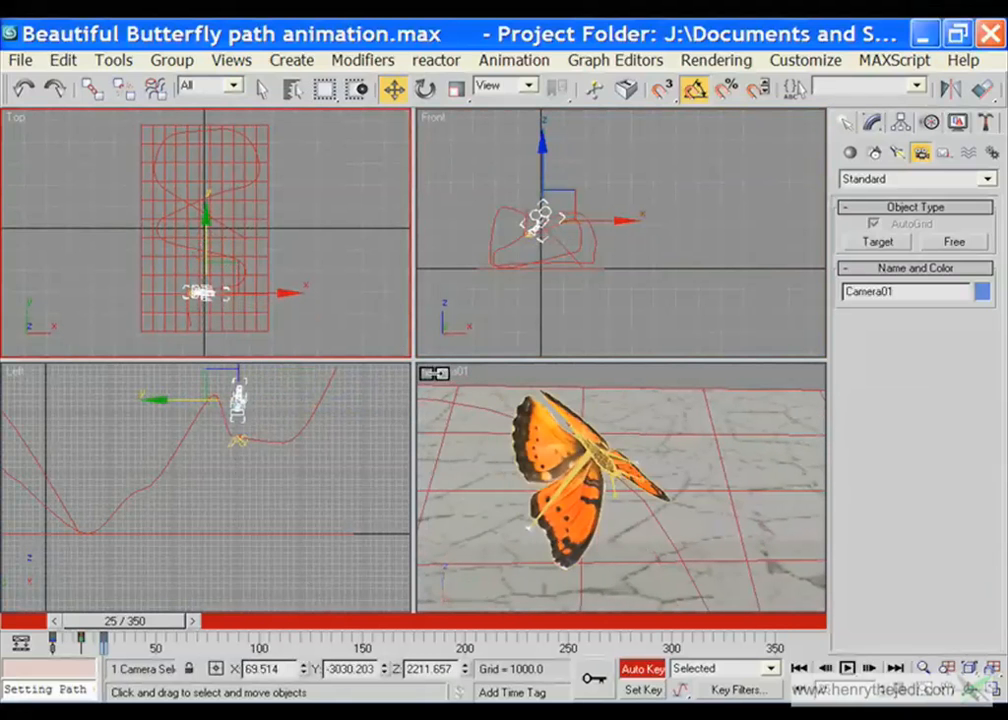
At frame 43, reposition the camera through its own view to about X 1178, Y -2951, Z 3209
{"action": "left_click_drag", "start_coordinate": [130, 622], "coordinate": [165, 645]}
{"action": "key", "text": "w"}
{"action": "right_click", "coordinate": [446, 370]}
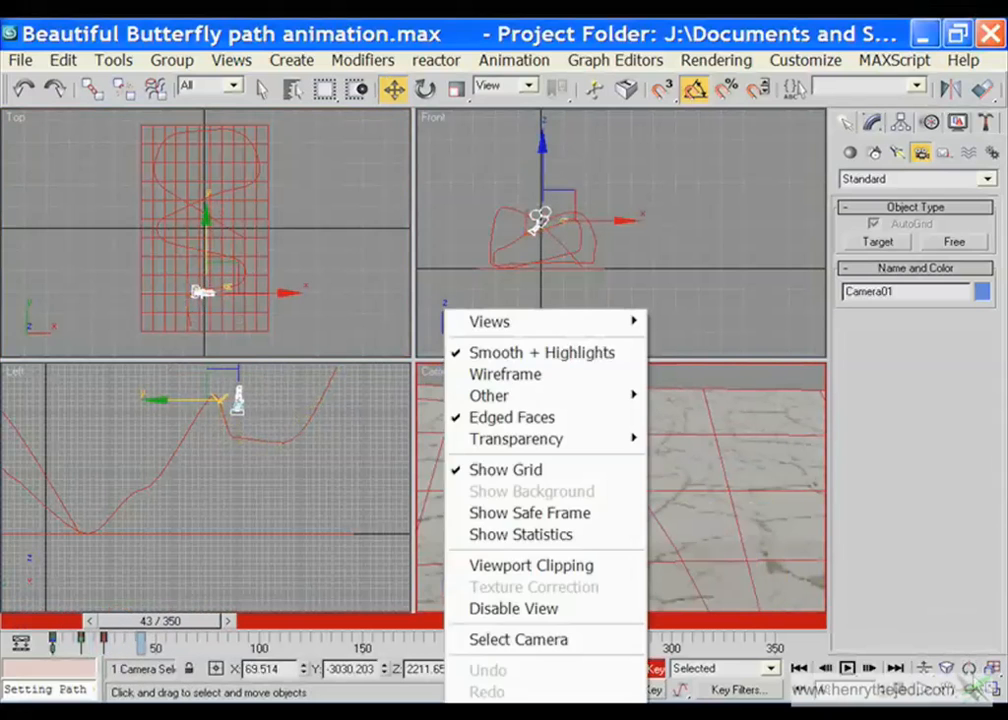
{"action": "left_click", "coordinate": [921, 668]}
{"action": "left_click_drag", "start_coordinate": [610, 500], "coordinate": [703, 425]}
{"action": "left_click", "coordinate": [944, 690]}
{"action": "left_click_drag", "start_coordinate": [720, 529], "coordinate": [680, 495]}
Lower the camera to about Z 2585 in the left view and shift it to about X 1657 in the top view
{"action": "left_click", "coordinate": [383, 95]}
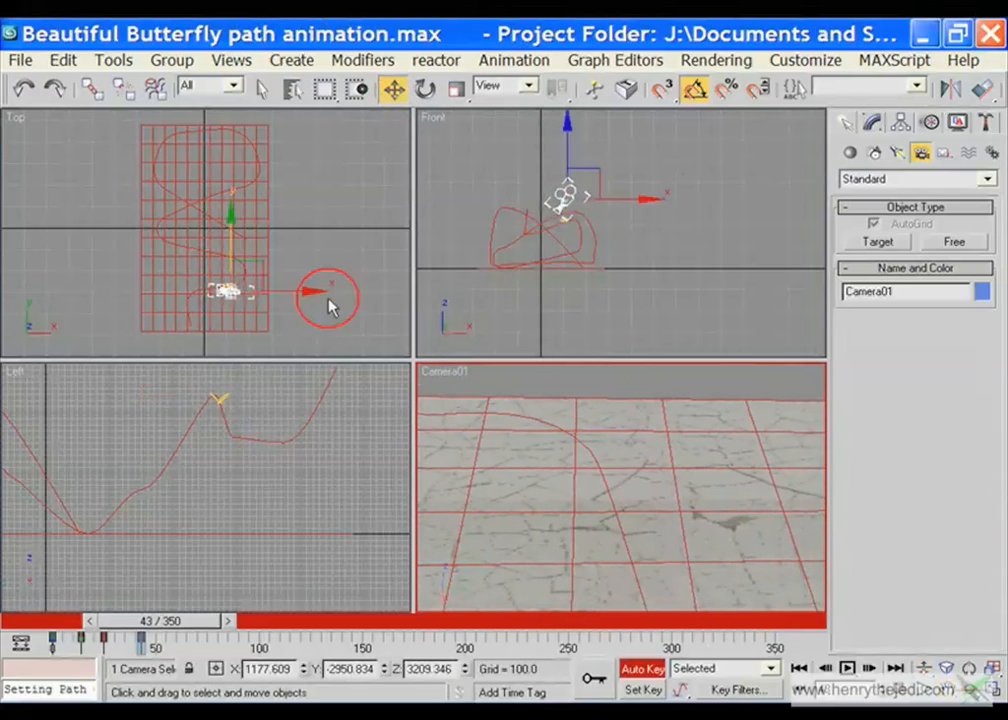
{"action": "scroll", "coordinate": [259, 443], "scroll_direction": "down", "scroll_amount": 5}
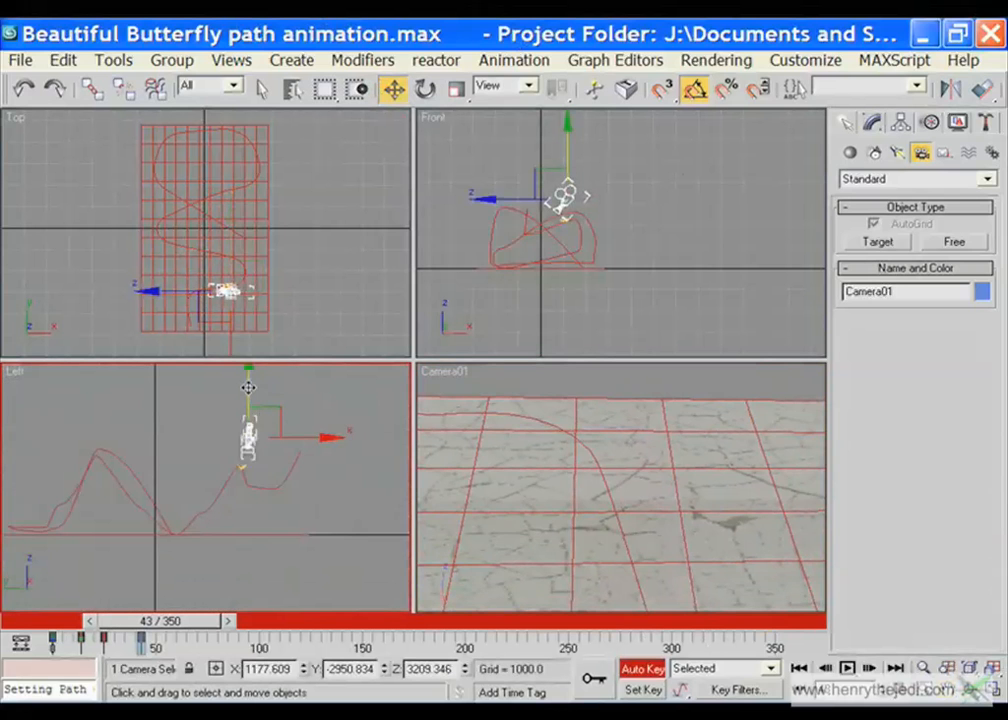
{"action": "left_click_drag", "start_coordinate": [248, 387], "coordinate": [257, 406]}
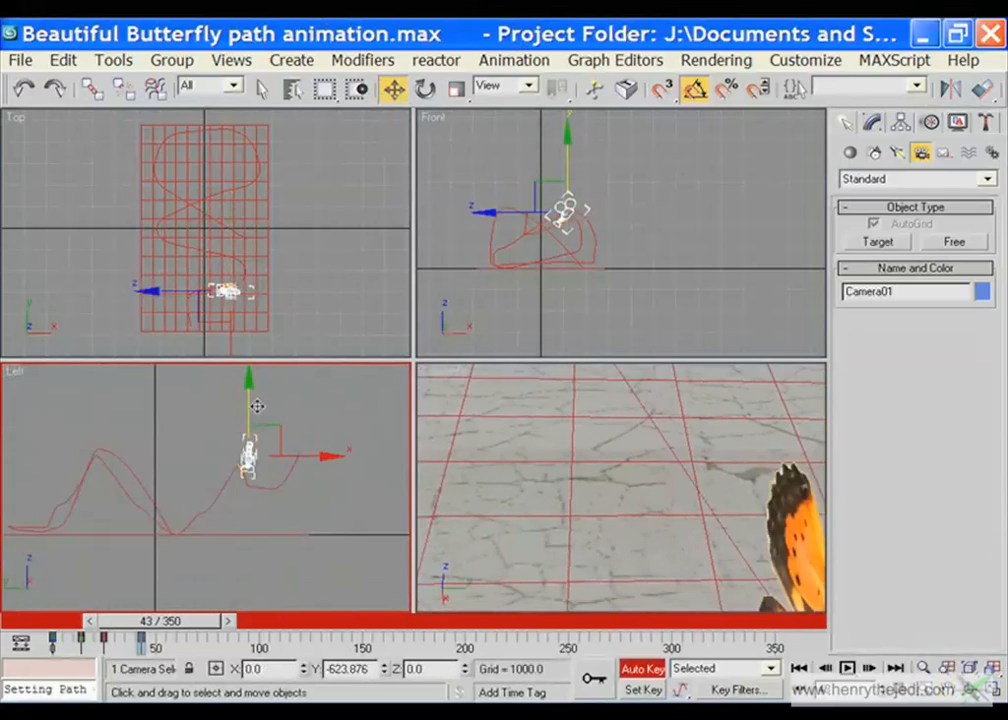
{"action": "left_click", "coordinate": [272, 295]}
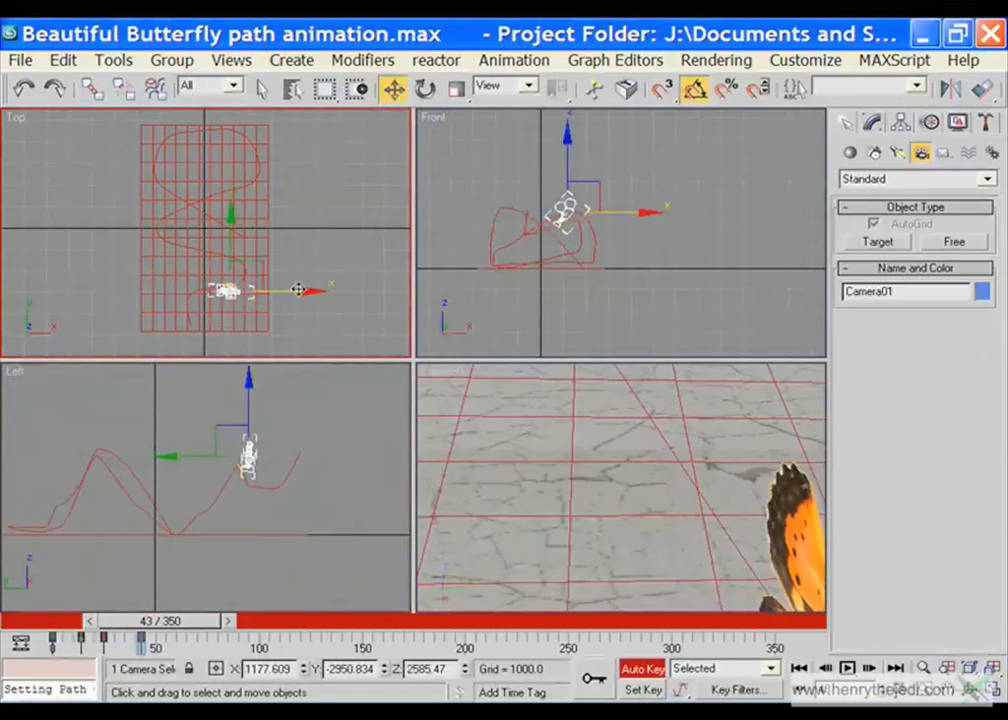
{"action": "left_click_drag", "start_coordinate": [298, 290], "coordinate": [285, 291]}
Reselect the camera and move it to about Y -2721 in the top view and Z 2889 in the front view
{"action": "left_click", "coordinate": [247, 233]}
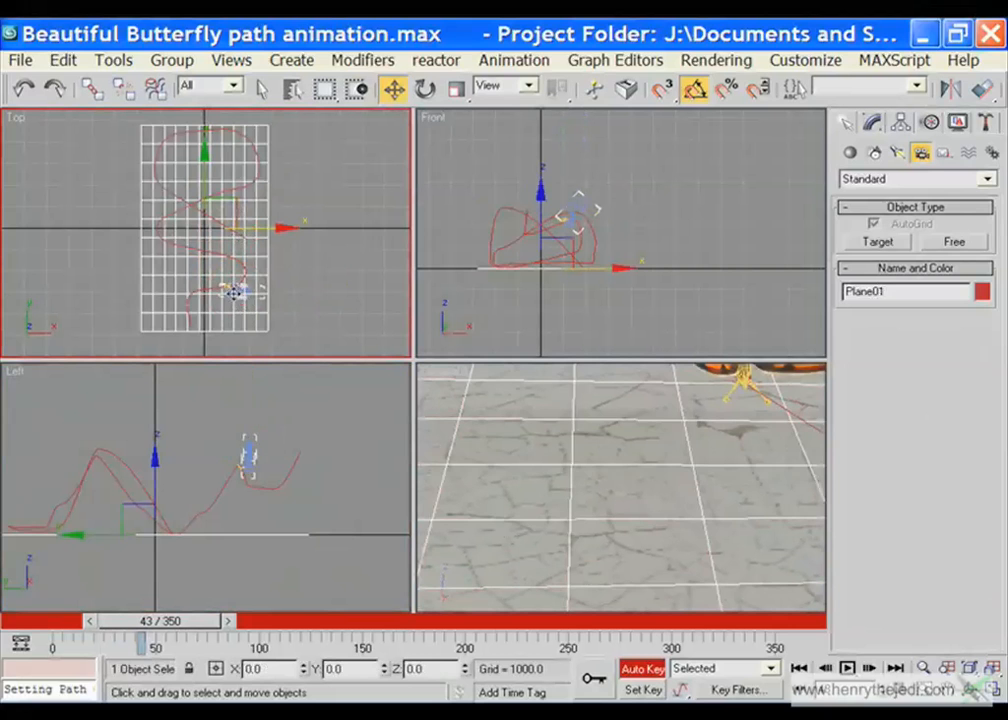
{"action": "left_click", "coordinate": [300, 296]}
{"action": "left_click", "coordinate": [238, 296]}
{"action": "left_click", "coordinate": [240, 290]}
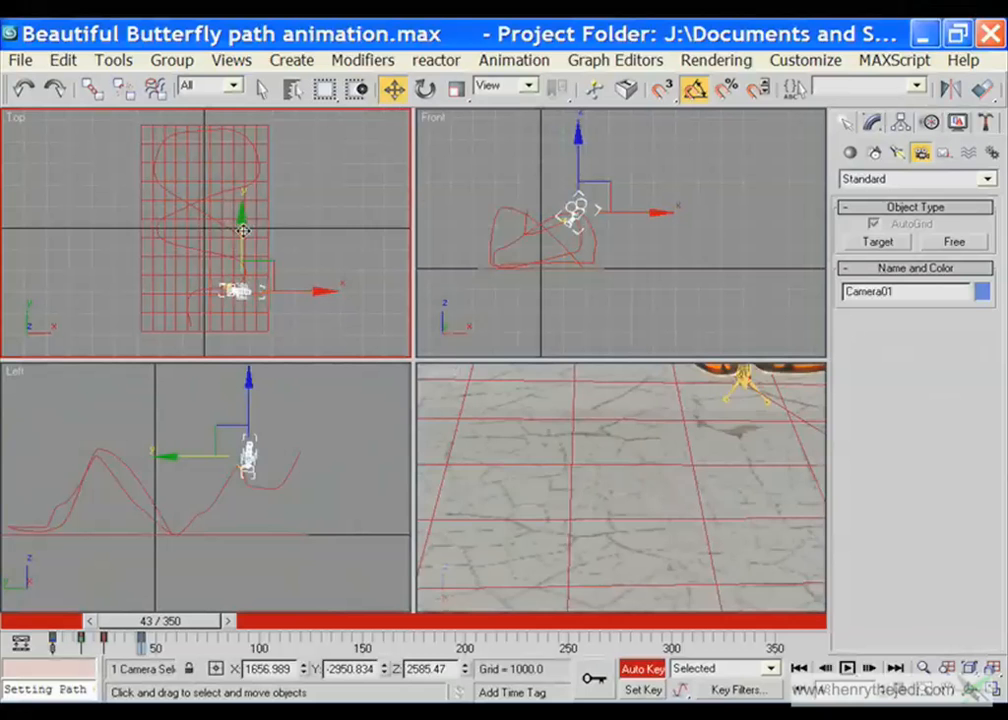
{"action": "mouse_move", "coordinate": [243, 230]}
{"action": "left_mouse_down"}
{"action": "mouse_move", "coordinate": [238, 212]}
{"action": "mouse_move", "coordinate": [238, 225]}
{"action": "left_mouse_up"}
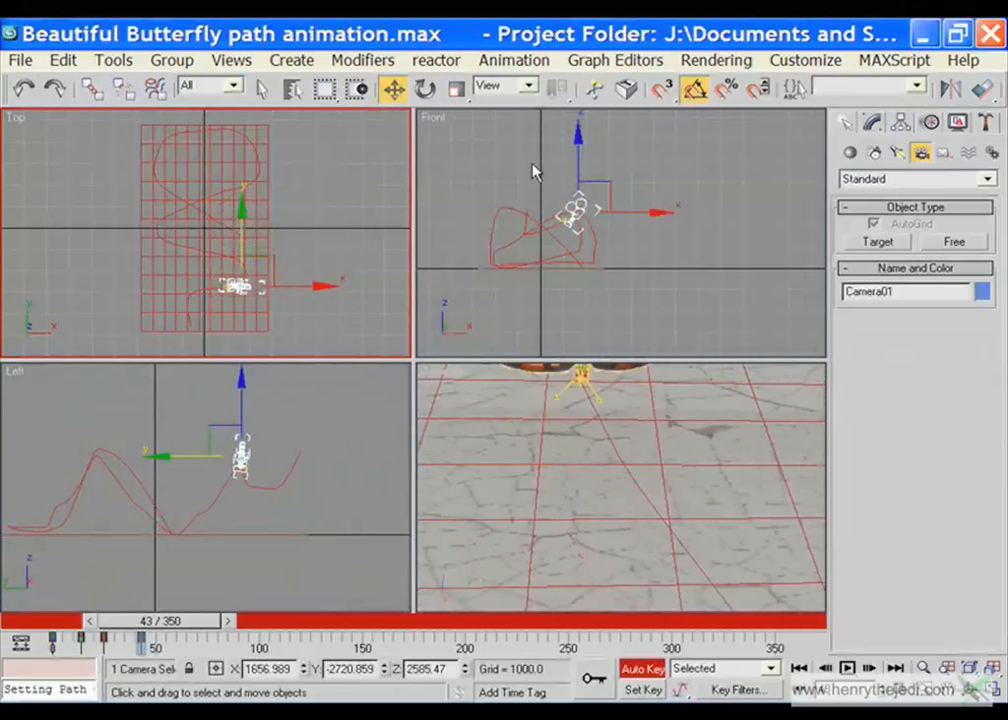
{"action": "left_click_drag", "start_coordinate": [578, 142], "coordinate": [575, 137]}
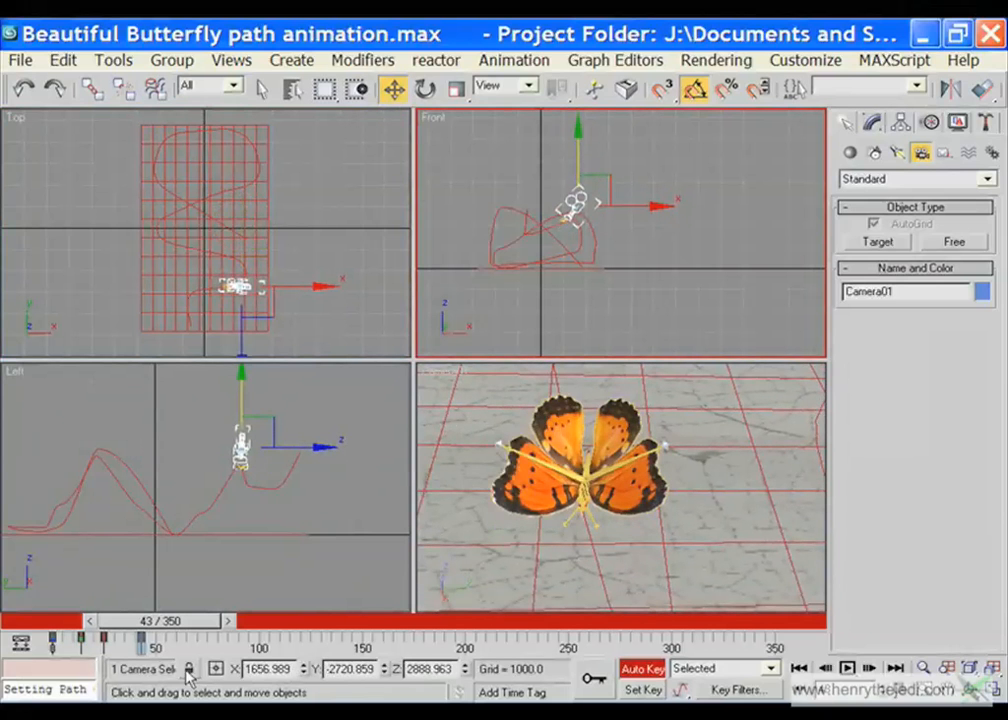
At frame 60, move the camera in the front view to about X 3849, Z 2361 and rotate it toward the butterfly
{"action": "left_click_drag", "start_coordinate": [193, 626], "coordinate": [226, 641]}
{"action": "key", "text": "w"}
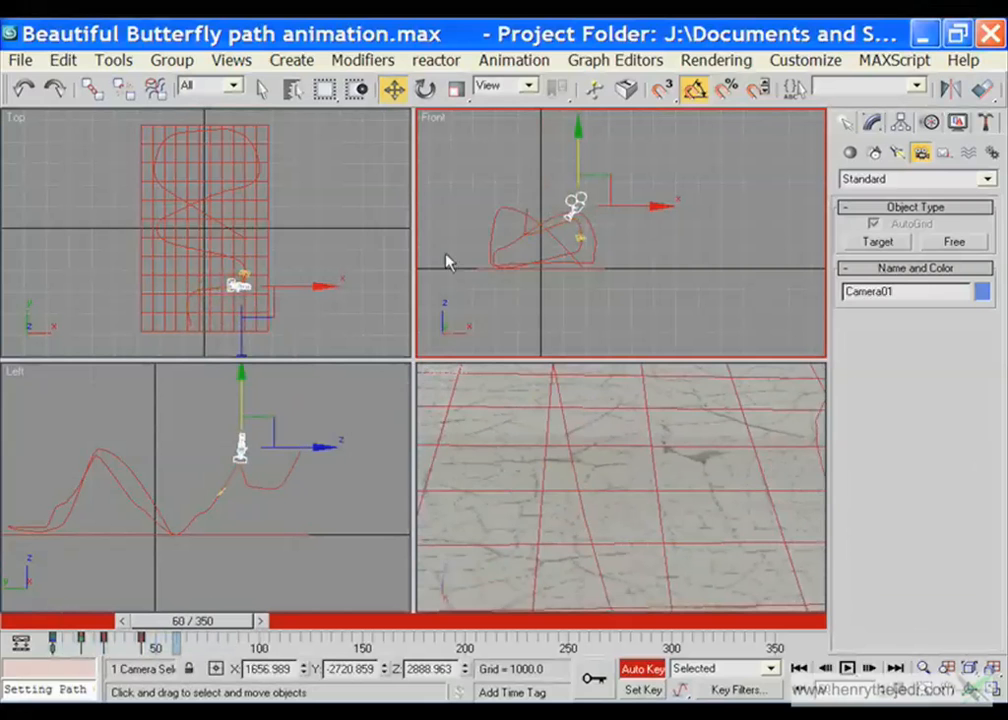
{"action": "left_click_drag", "start_coordinate": [649, 206], "coordinate": [628, 155]}
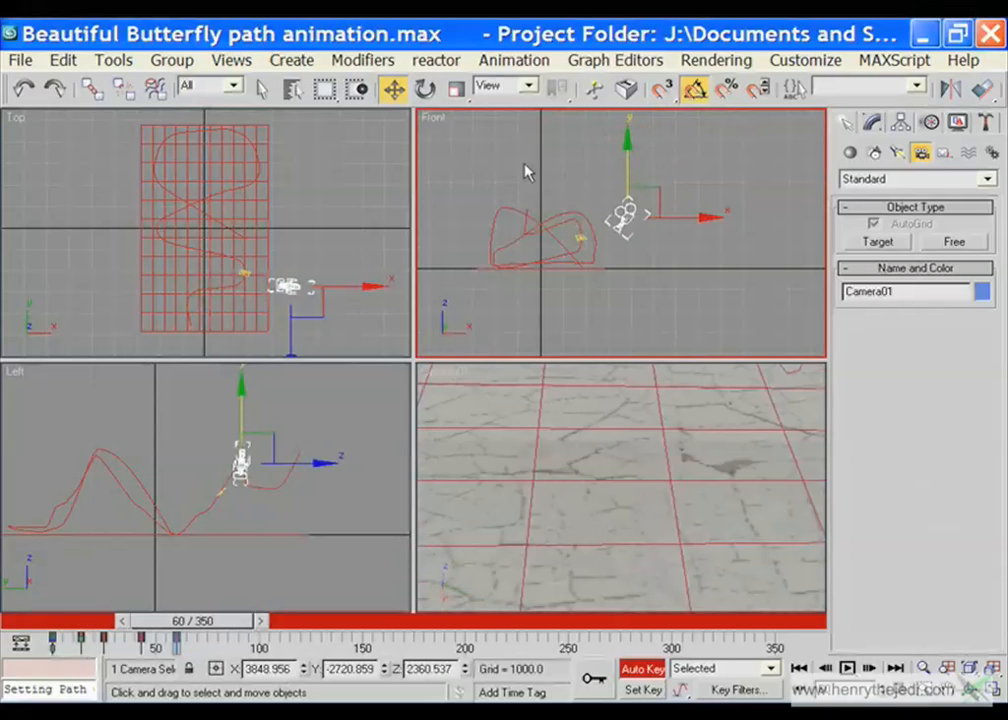
{"action": "left_click", "coordinate": [423, 91]}
{"action": "left_click_drag", "start_coordinate": [687, 143], "coordinate": [705, 156]}
{"action": "left_click", "coordinate": [393, 89]}
Reselect the camera in the top view and move it along the path to about Y -1574
{"action": "right_click", "coordinate": [306, 421]}
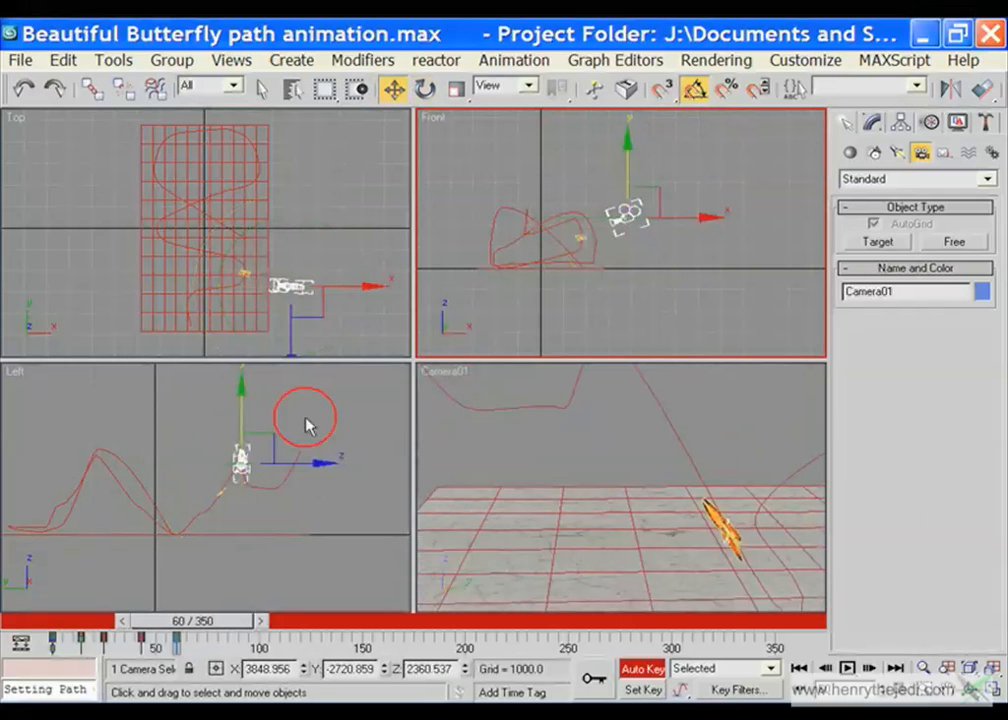
{"action": "left_click", "coordinate": [292, 333]}
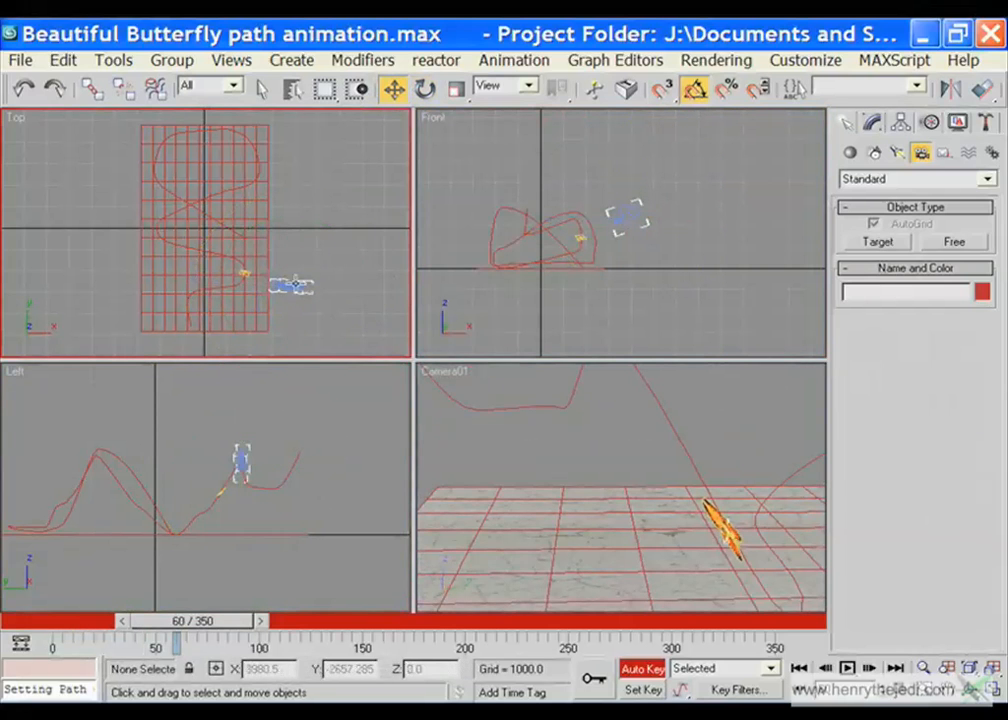
{"action": "left_click", "coordinate": [292, 286]}
{"action": "left_click_drag", "start_coordinate": [297, 241], "coordinate": [318, 256]}
At frame 68, move the camera in the front view to about X 3718, Z 1615 to frame the butterfly
{"action": "left_click_drag", "start_coordinate": [222, 623], "coordinate": [240, 645]}
{"action": "key", "text": "w"}
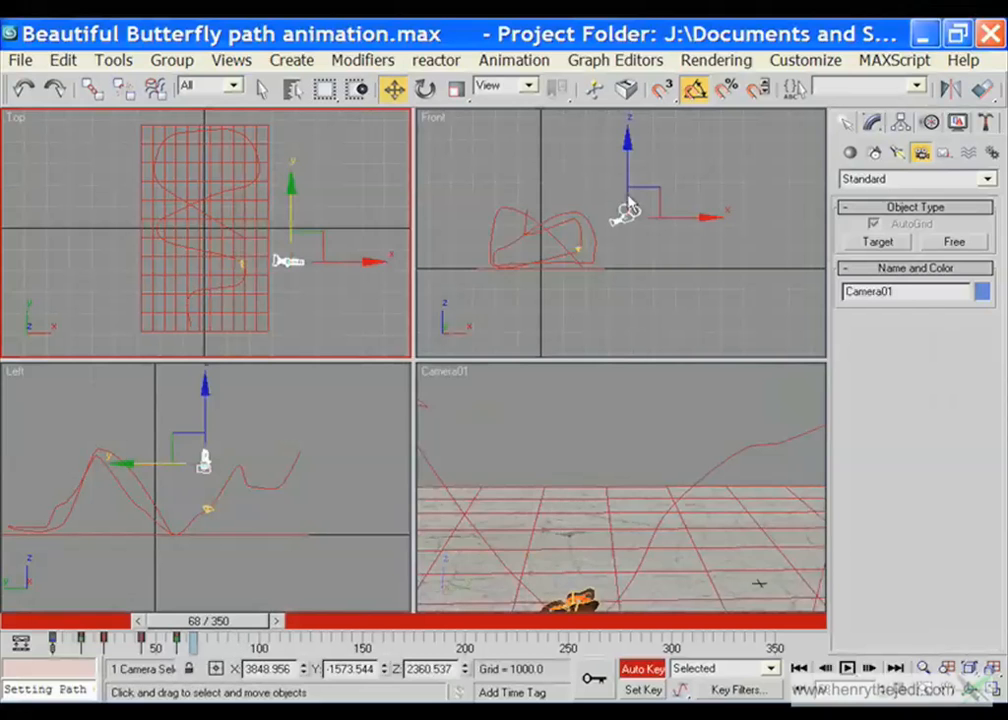
{"action": "left_click", "coordinate": [628, 207]}
{"action": "left_click", "coordinate": [636, 198]}
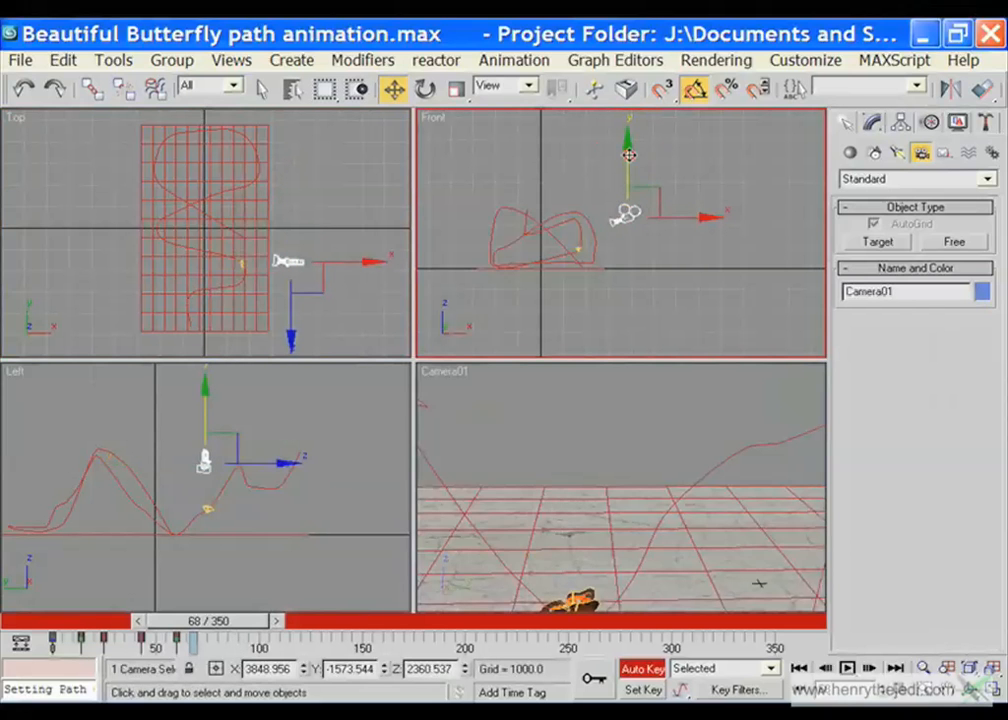
{"action": "left_click_drag", "start_coordinate": [628, 155], "coordinate": [629, 172]}
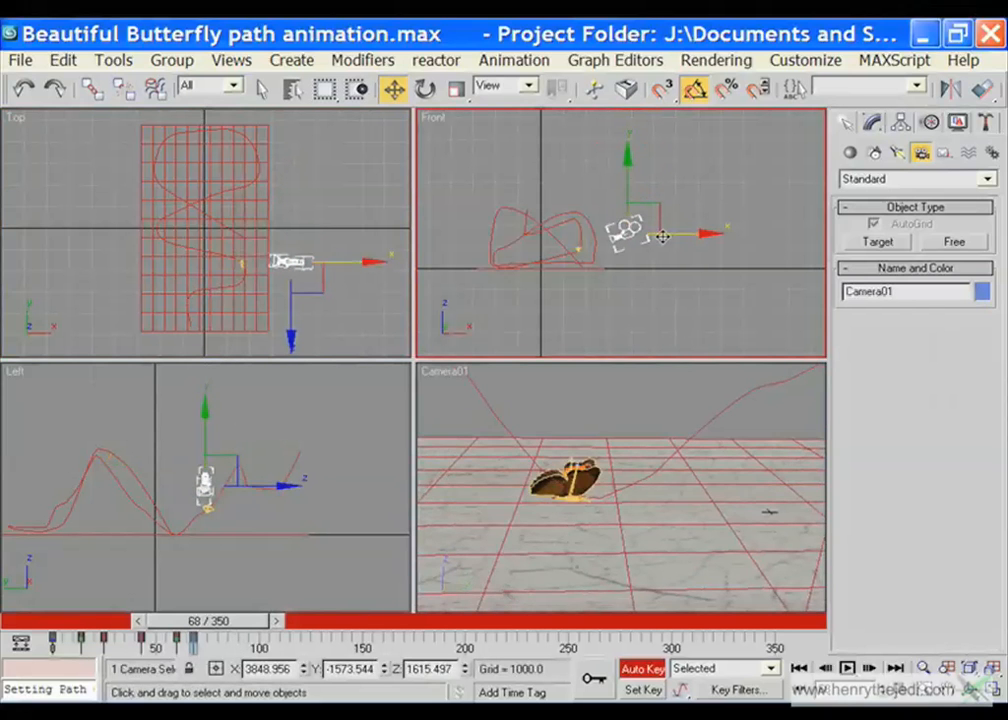
{"action": "mouse_move", "coordinate": [662, 236]}
{"action": "left_mouse_down"}
{"action": "mouse_move", "coordinate": [700, 236]}
{"action": "mouse_move", "coordinate": [660, 238]}
{"action": "left_mouse_up"}
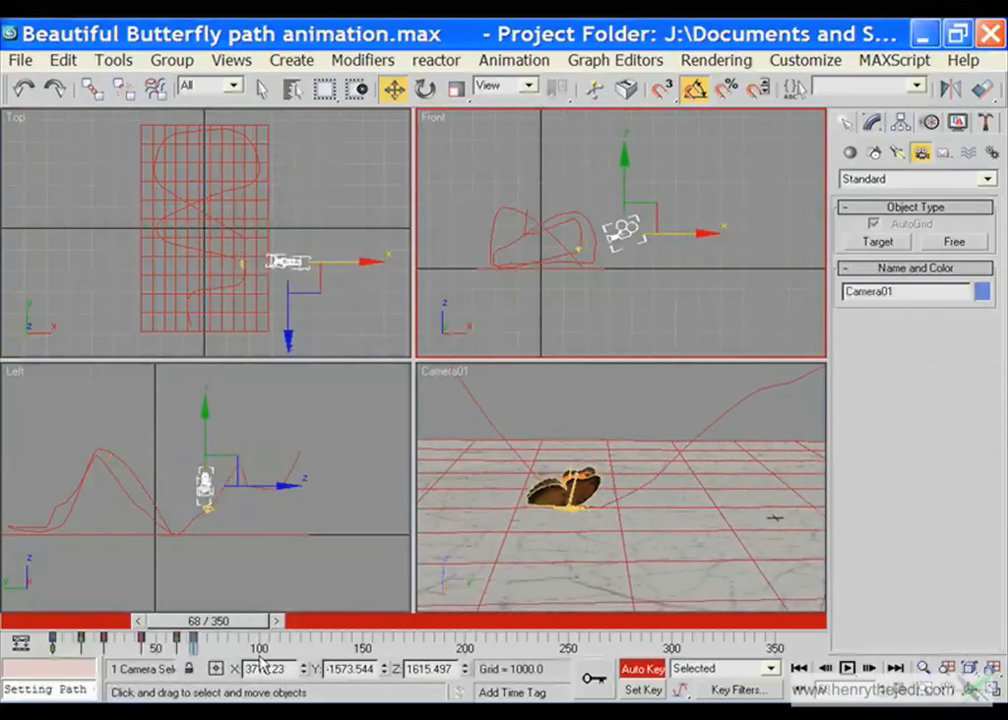
At frame 102, move the camera along X in the top view to about X 781
{"action": "left_click_drag", "start_coordinate": [250, 628], "coordinate": [293, 628]}
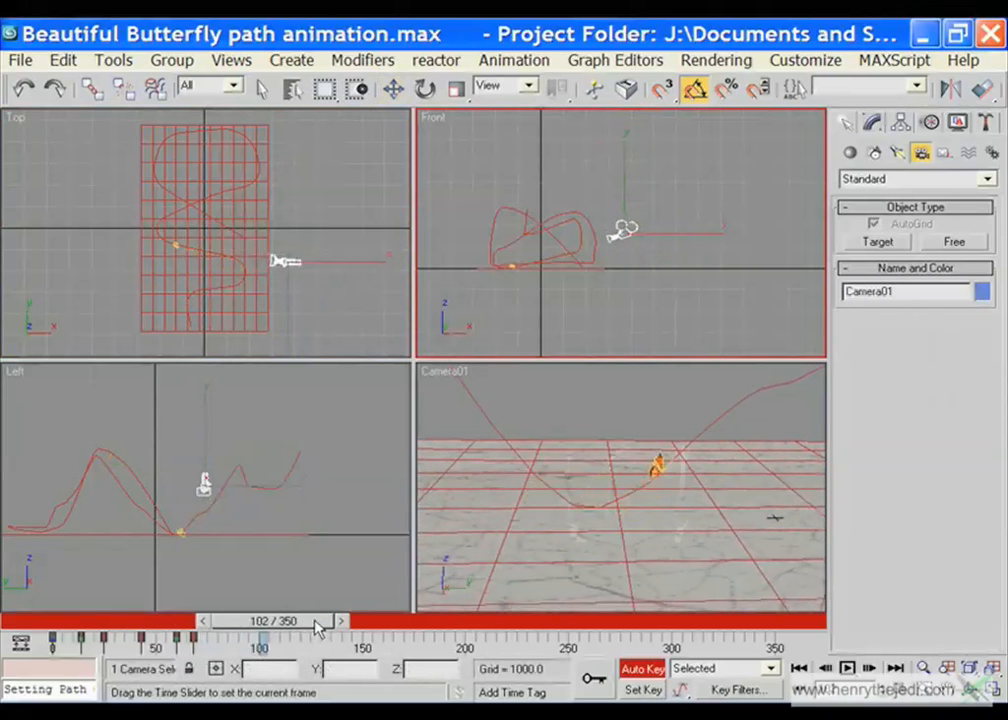
{"action": "left_click", "coordinate": [347, 258]}
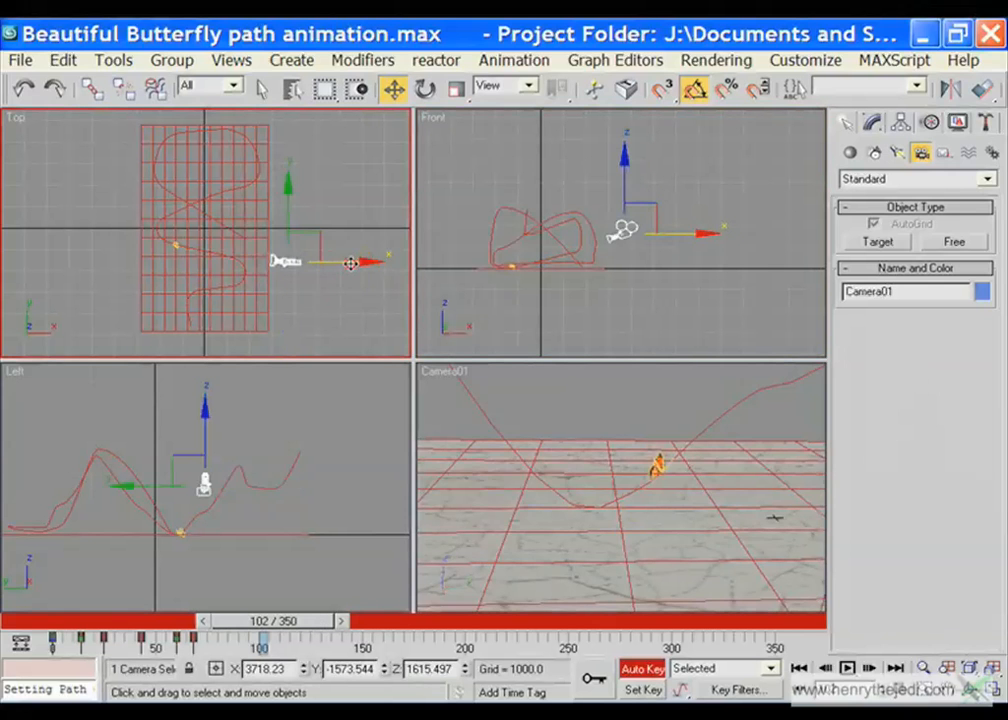
{"action": "left_click_drag", "start_coordinate": [351, 263], "coordinate": [290, 266]}
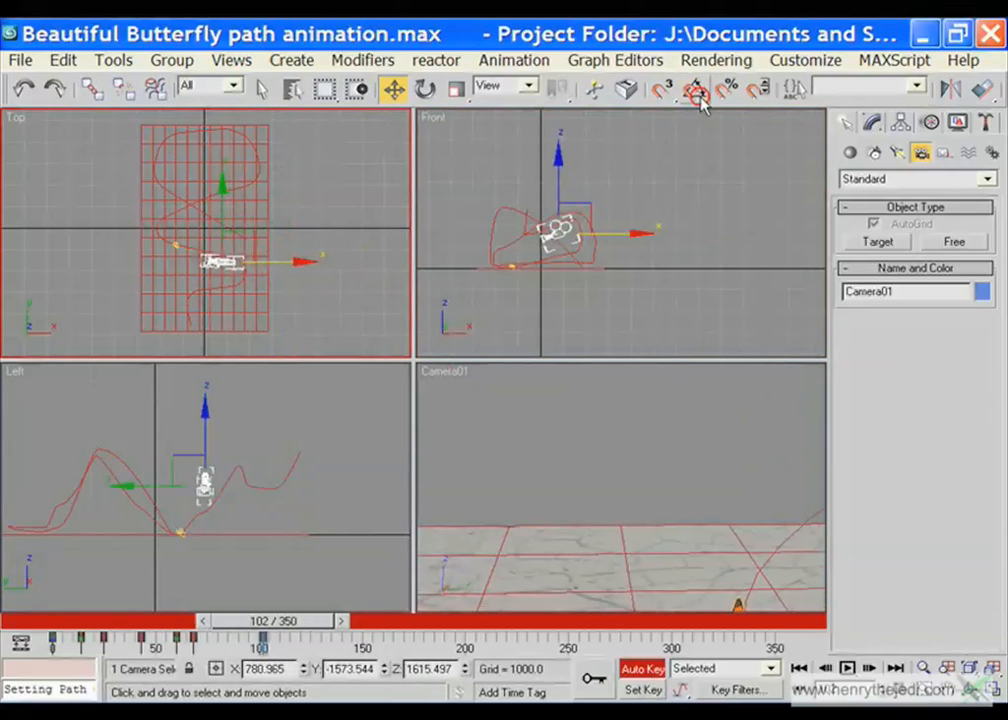
Rotate the camera in the top view and tilt it down so it faces the butterfly near the ground
{"action": "left_click", "coordinate": [425, 89]}
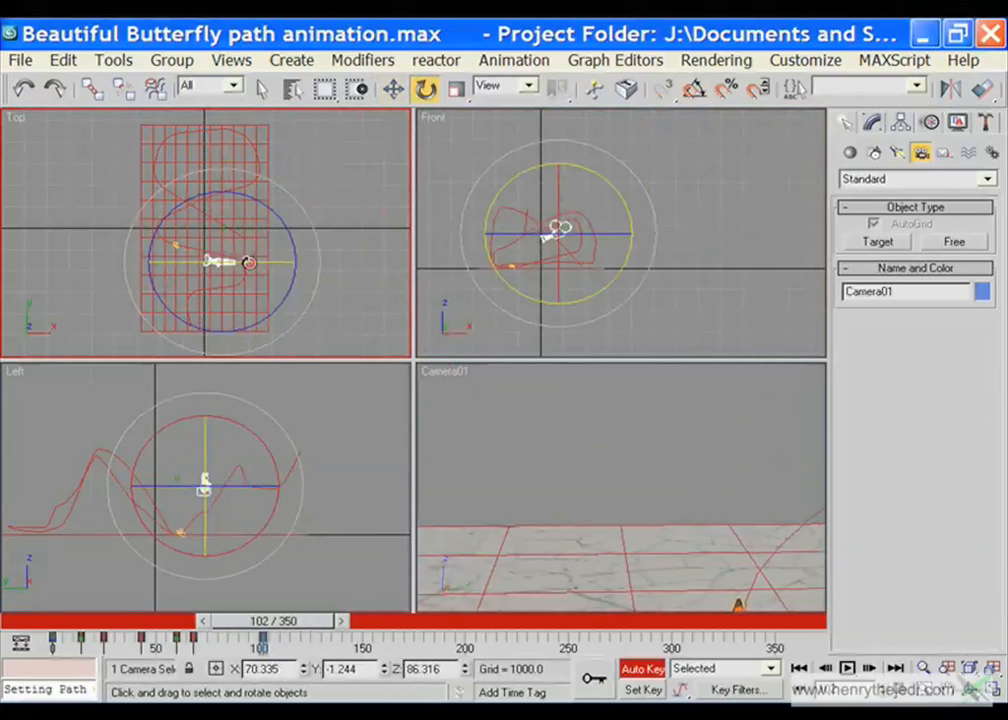
{"action": "left_click_drag", "start_coordinate": [299, 247], "coordinate": [260, 215]}
{"action": "left_click_drag", "start_coordinate": [288, 322], "coordinate": [234, 351]}
{"action": "left_click", "coordinate": [393, 89]}
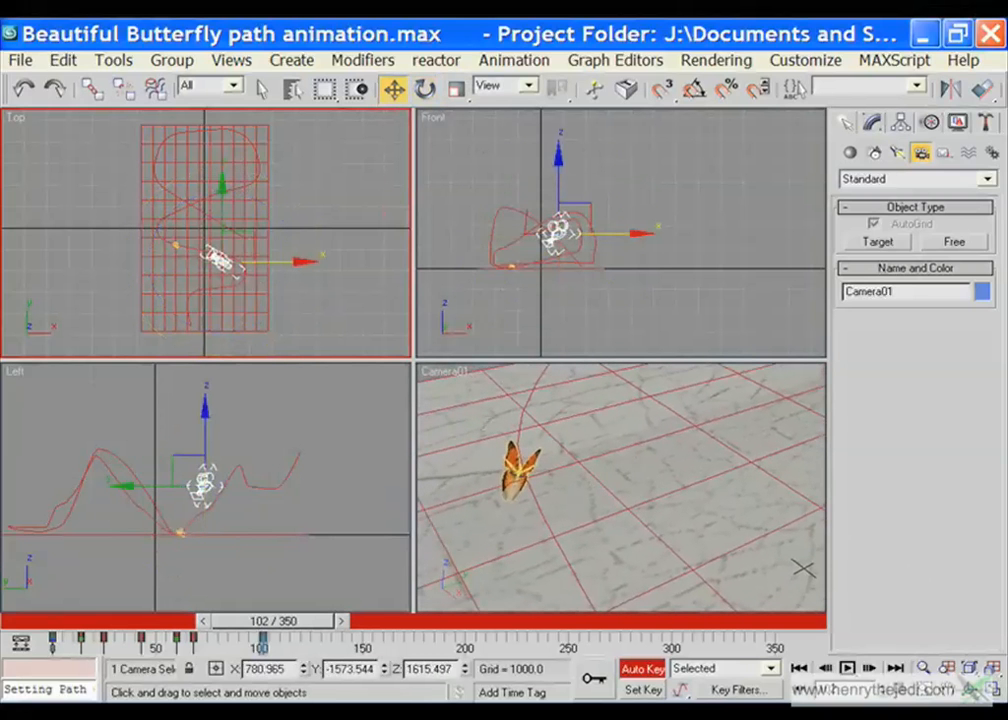
Dolly the camera in toward the butterfly and shift it in the top view to about X -239
{"action": "right_click", "coordinate": [441, 372]}
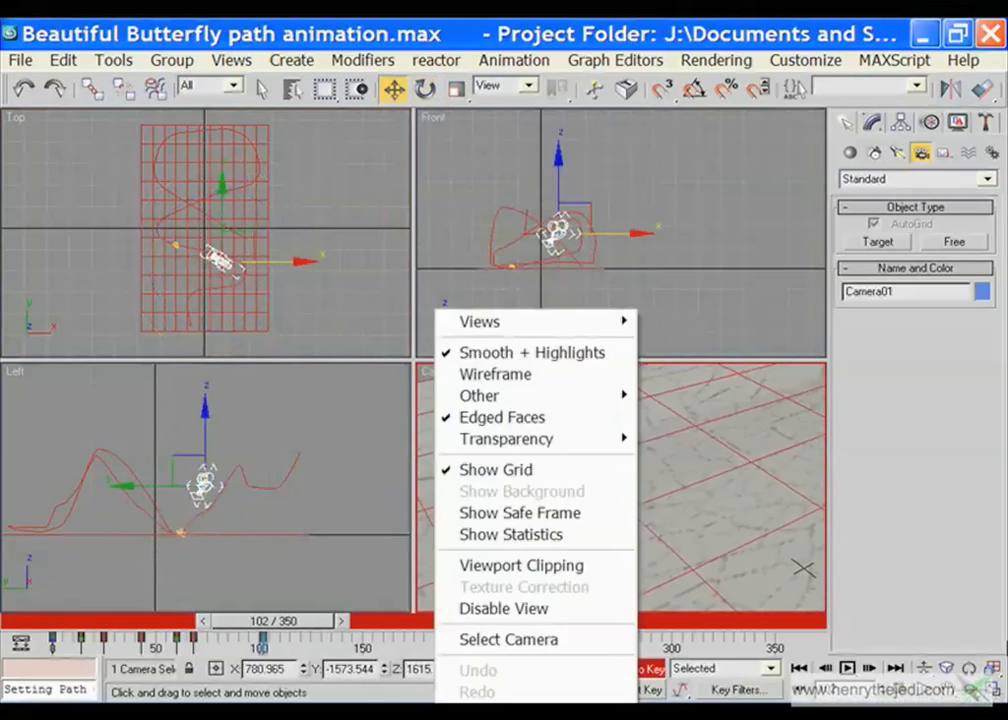
{"action": "left_click", "coordinate": [923, 668]}
{"action": "left_click_drag", "start_coordinate": [585, 490], "coordinate": [583, 440]}
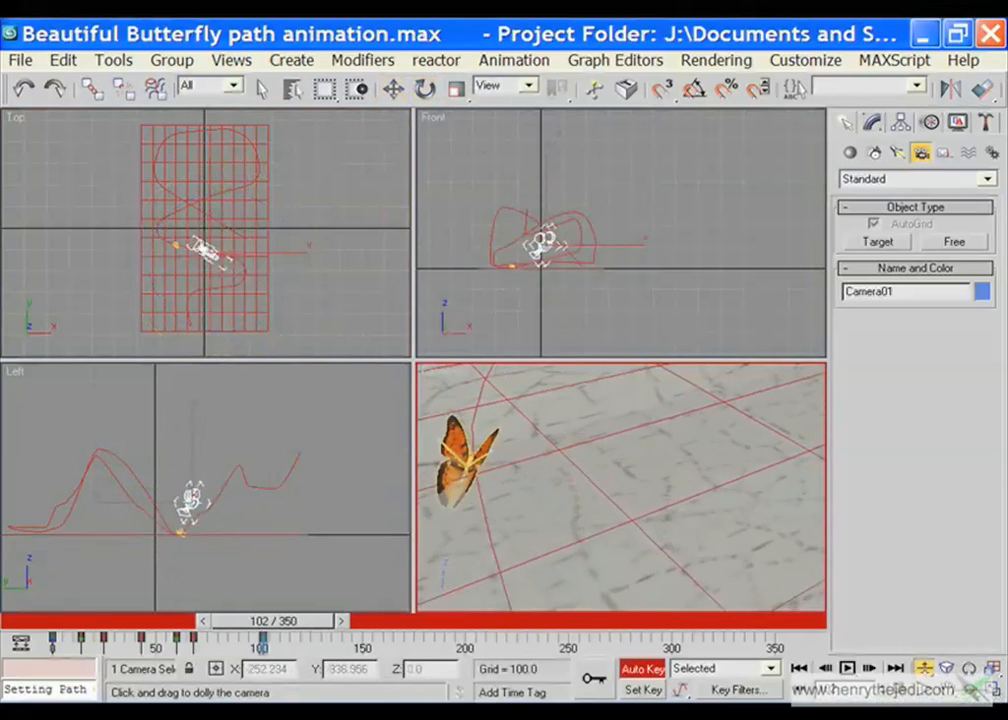
{"action": "key", "text": "w"}
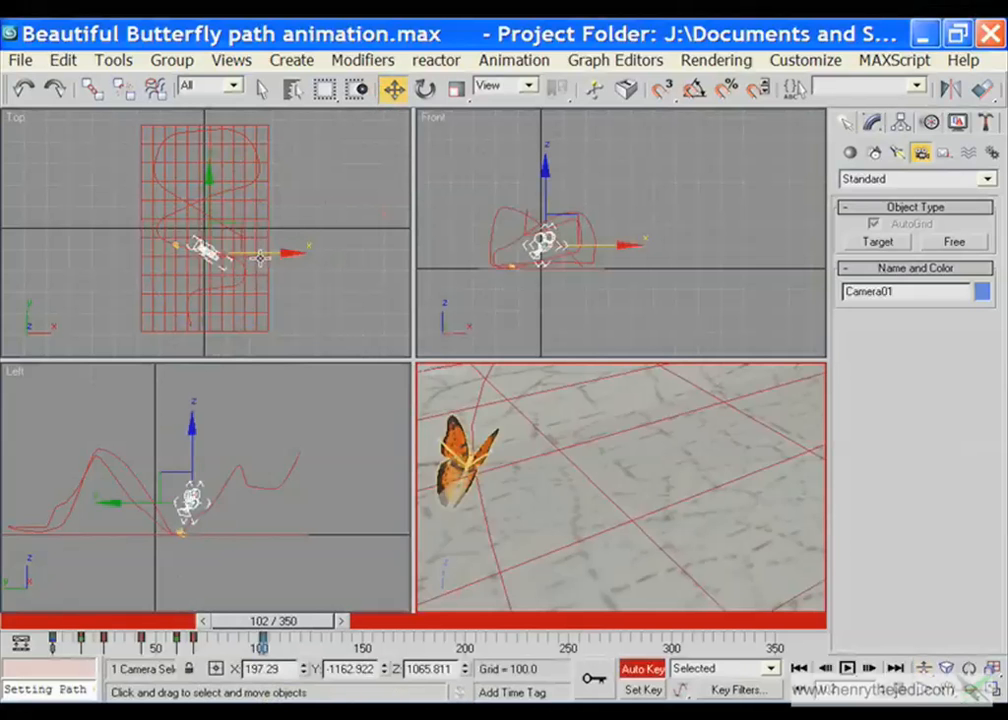
{"action": "left_click_drag", "start_coordinate": [260, 258], "coordinate": [236, 253]}
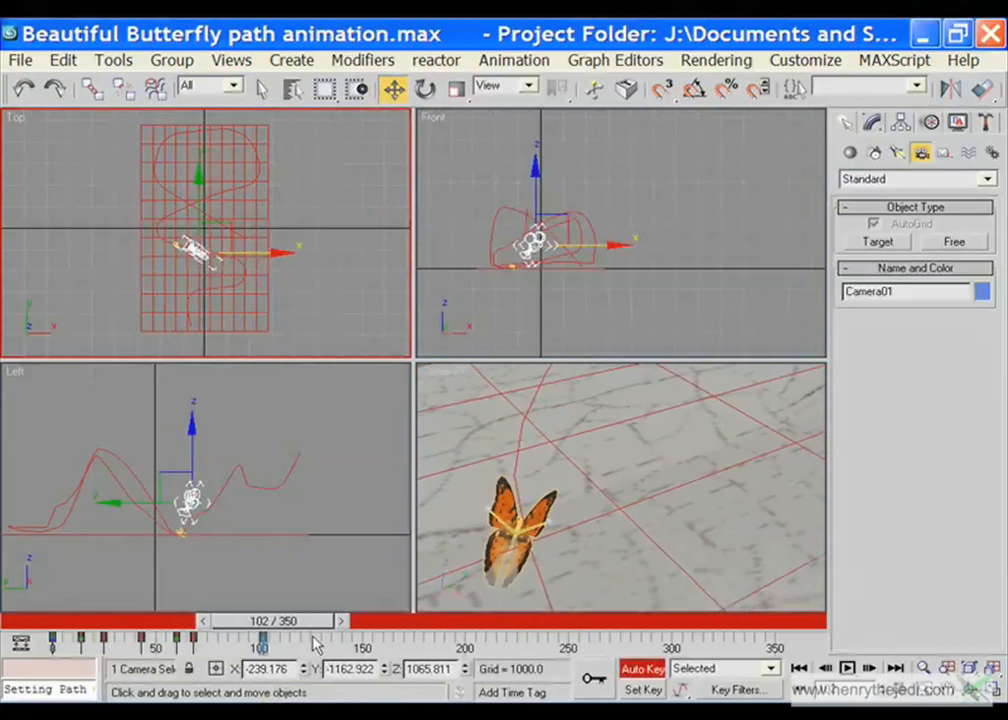
Move to frame 109 and render a test image of the enlarged Camera01 view, closing the render when viewed
{"action": "mouse_move", "coordinate": [311, 624]}
{"action": "left_mouse_down"}
{"action": "mouse_move", "coordinate": [253, 627]}
{"action": "mouse_move", "coordinate": [323, 625]}
{"action": "left_mouse_up"}
{"action": "key", "text": "w"}
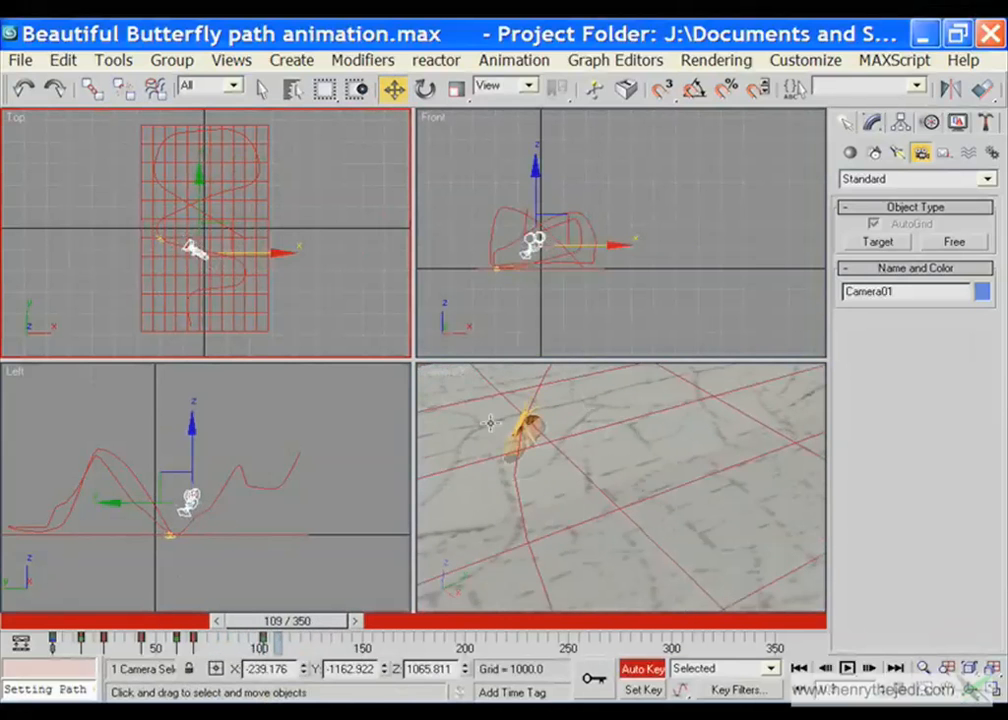
{"action": "right_click", "coordinate": [461, 381]}
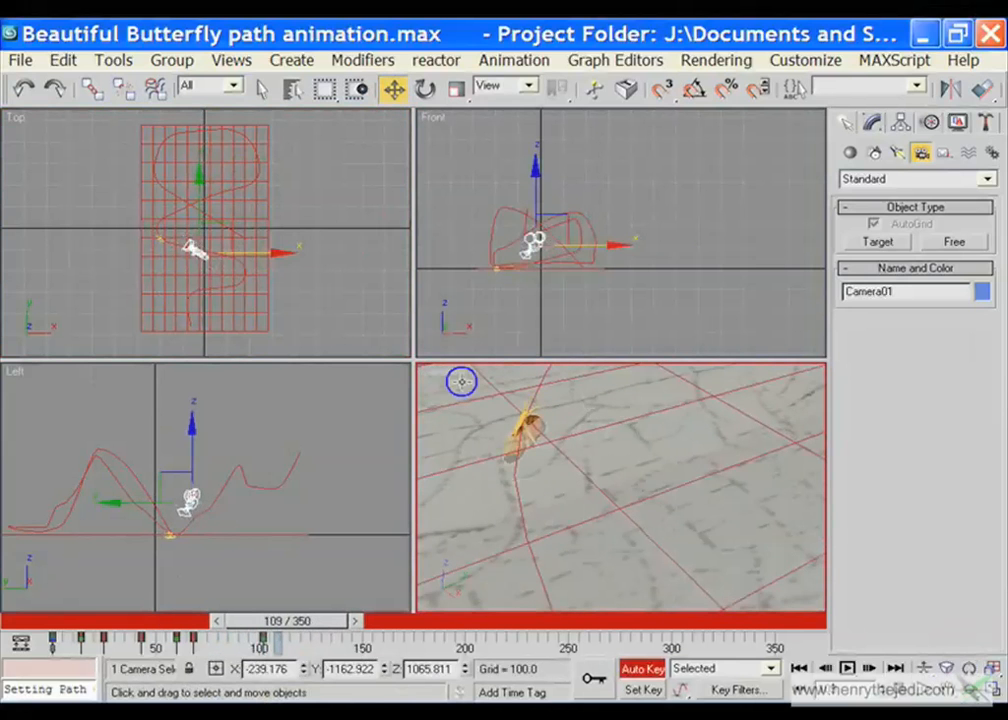
{"action": "left_click", "coordinate": [996, 688]}
{"action": "key", "text": "shift+q"}
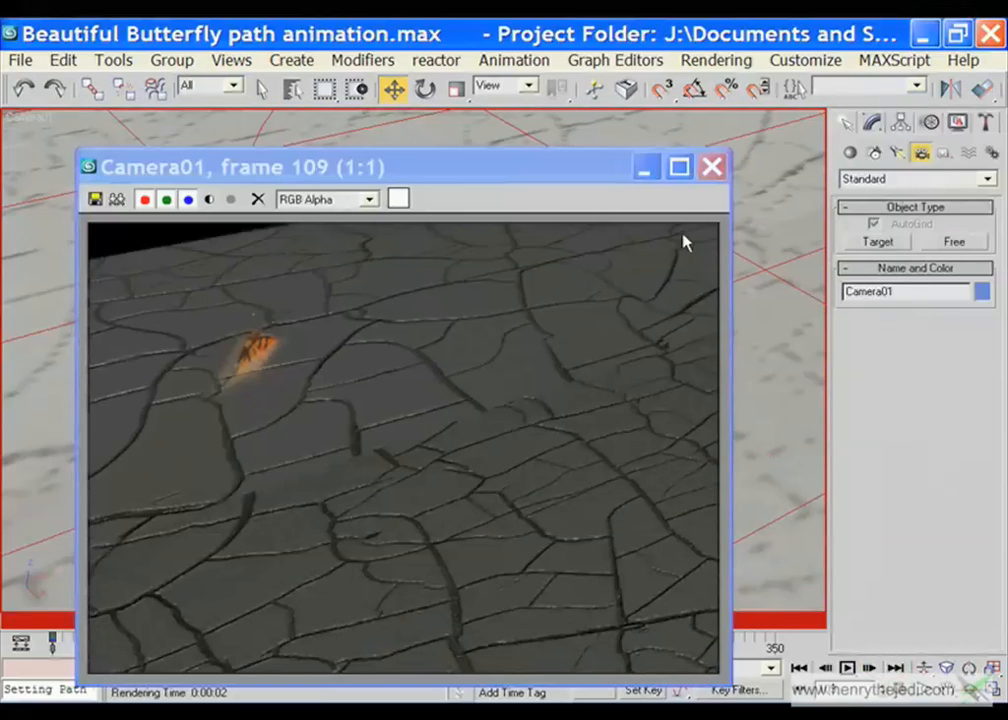
{"action": "left_click", "coordinate": [714, 166]}
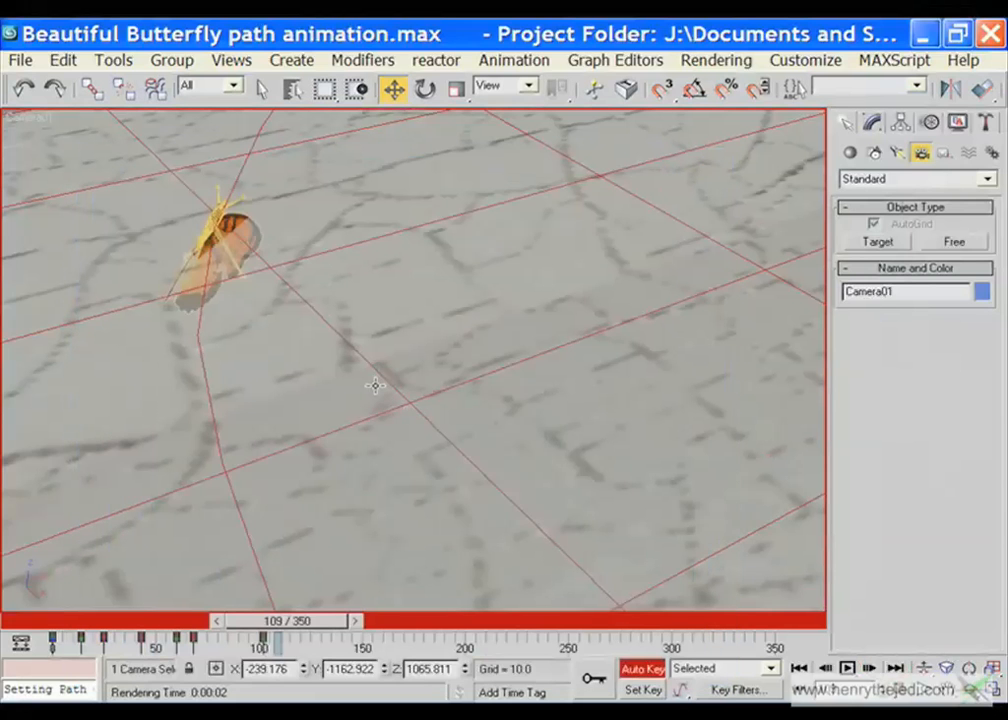
Turn off Auto Key and raise the flight path vertex below the butterfly to about Z 286
{"action": "key", "text": "n"}
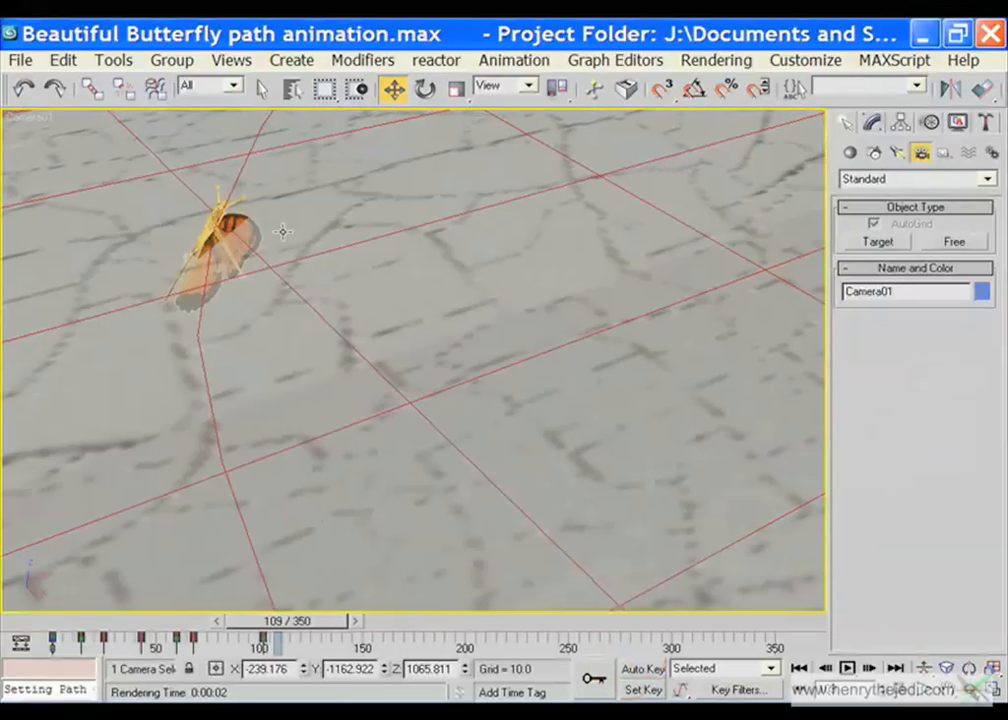
{"action": "left_click", "coordinate": [245, 167]}
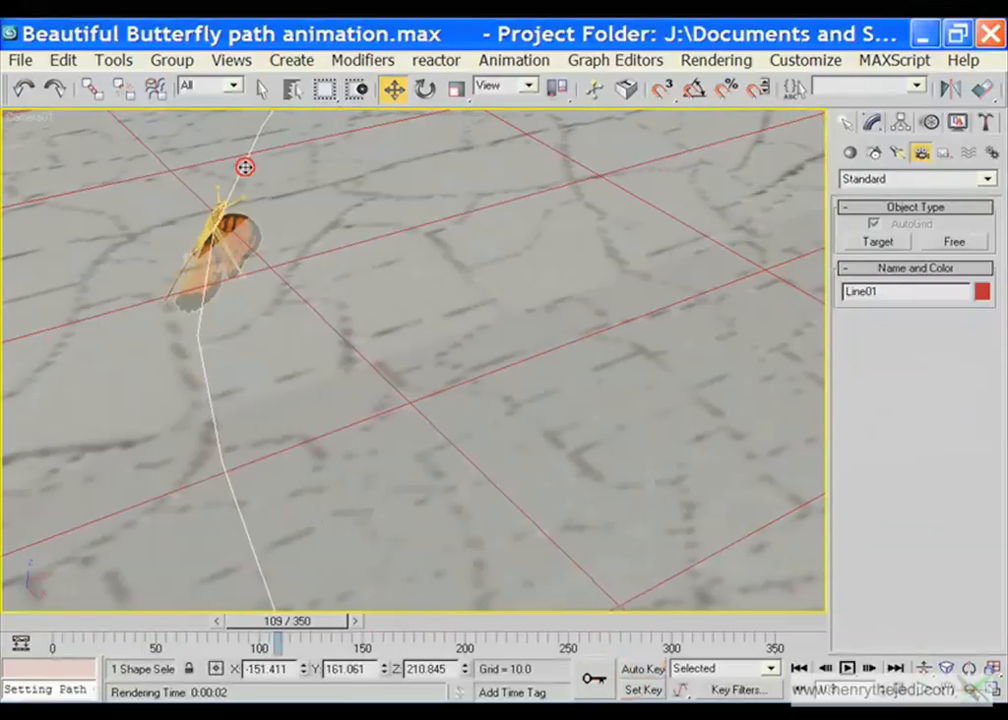
{"action": "left_click", "coordinate": [874, 124]}
{"action": "left_click", "coordinate": [884, 213]}
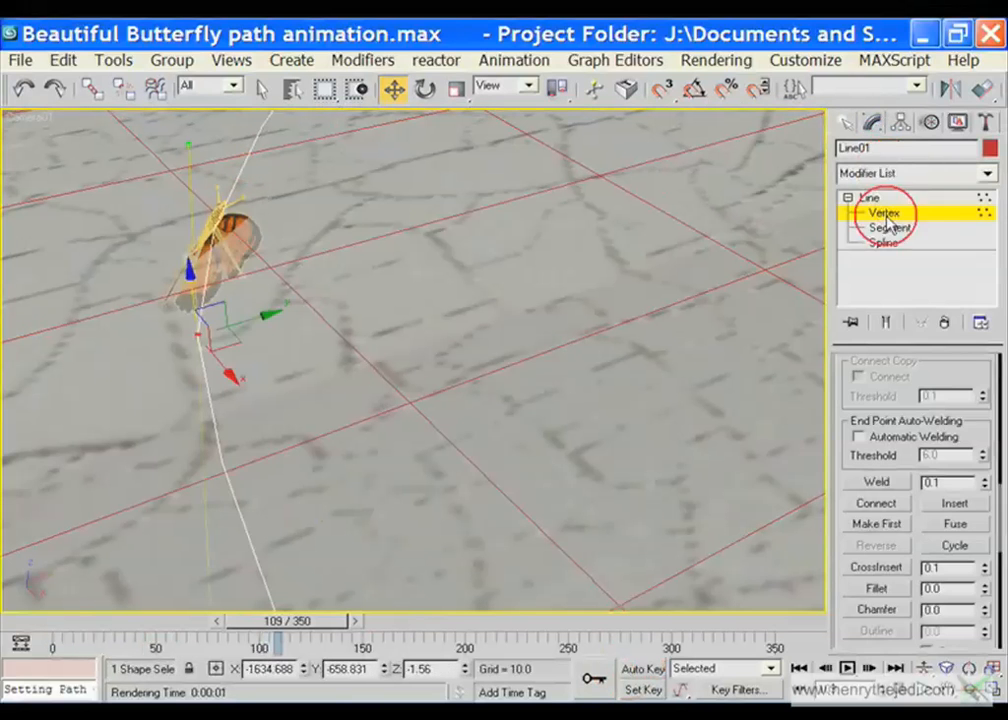
{"action": "left_click", "coordinate": [186, 214]}
{"action": "left_click", "coordinate": [199, 337]}
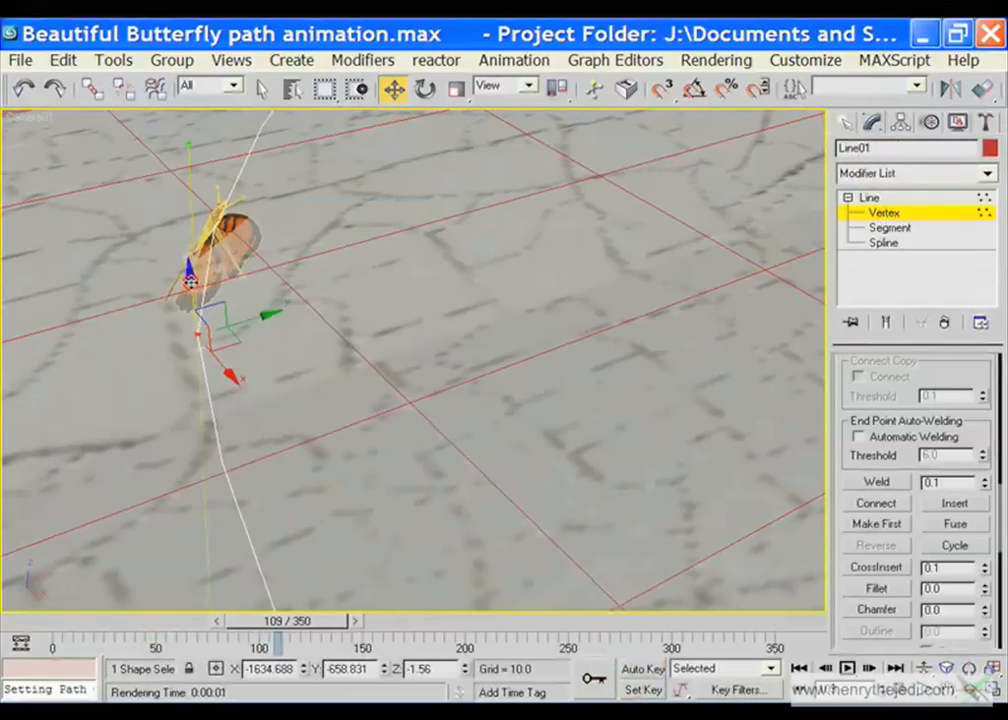
{"action": "left_click_drag", "start_coordinate": [190, 282], "coordinate": [210, 182]}
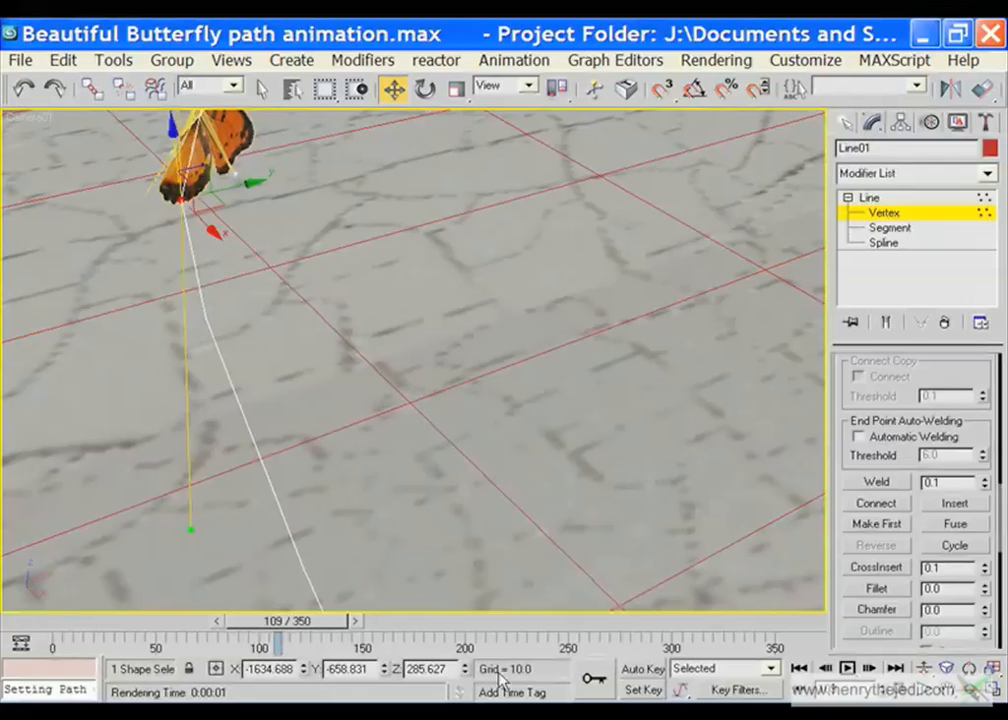
Step back to frame 107, turn Auto Key on again and select Camera01
{"action": "left_click_drag", "start_coordinate": [312, 640], "coordinate": [272, 637]}
{"action": "key", "text": "w"}
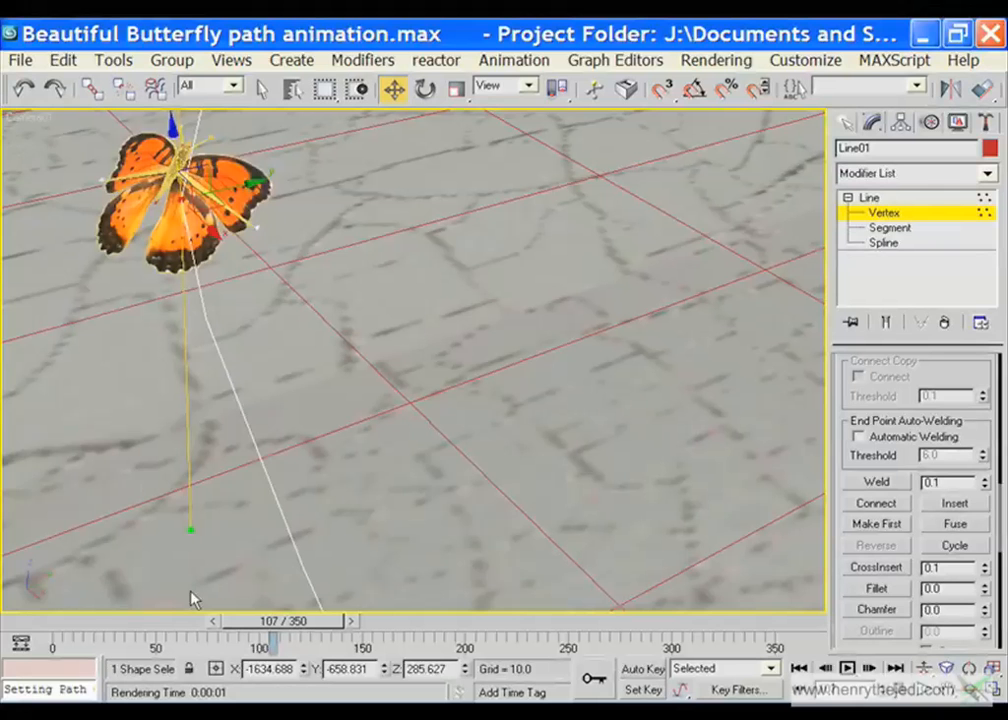
{"action": "left_click", "coordinate": [641, 668]}
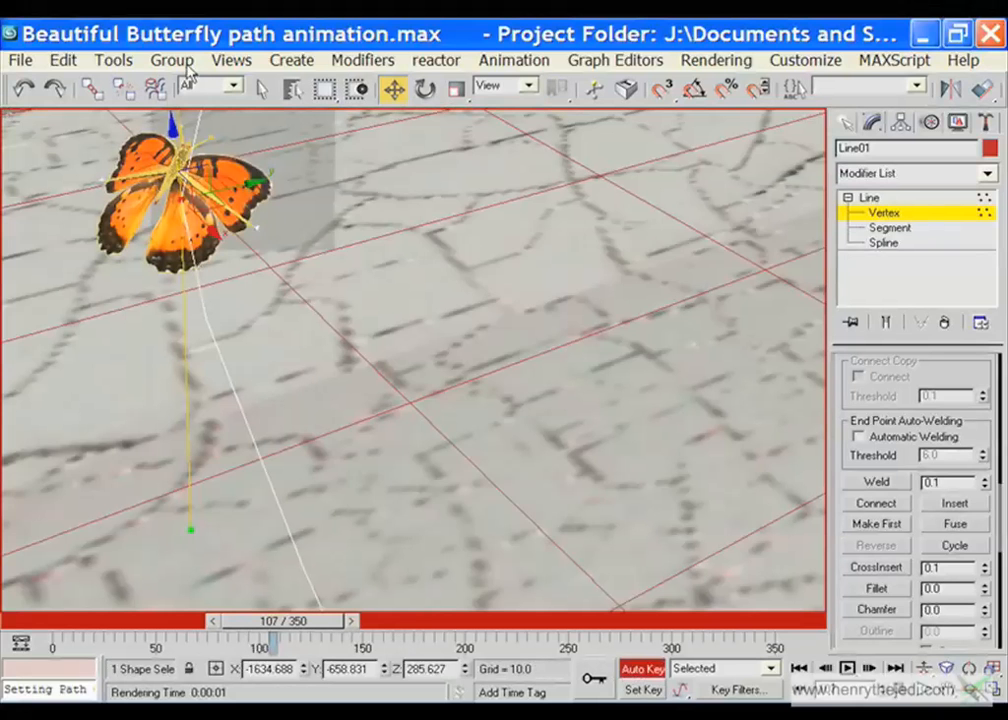
{"action": "left_click", "coordinate": [293, 89]}
{"action": "double_click", "coordinate": [344, 278]}
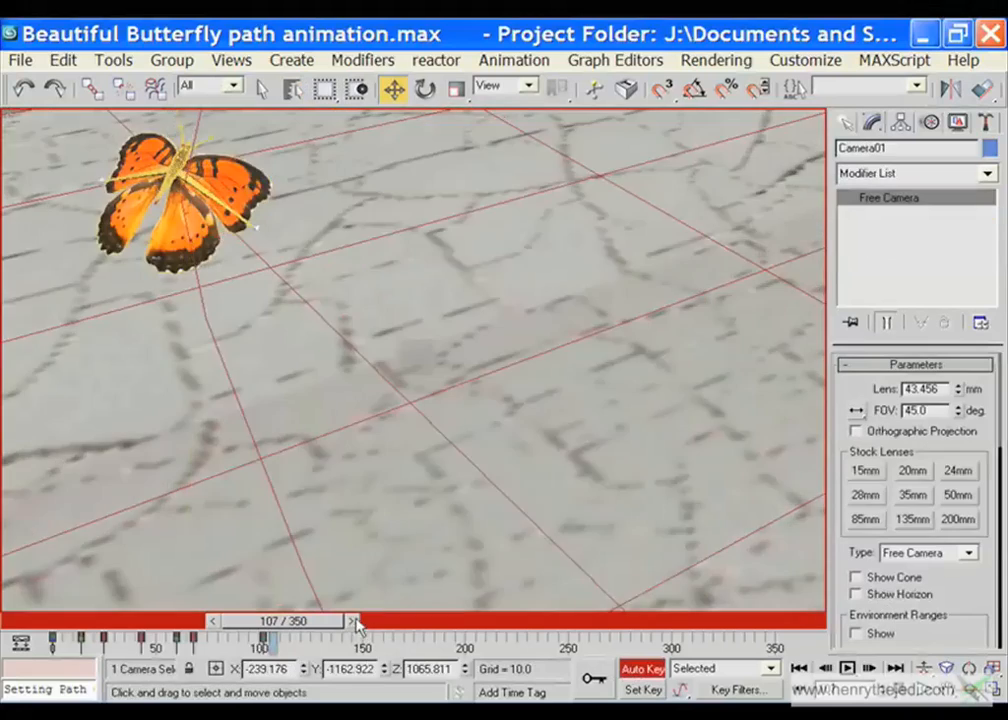
Go to frame 130 and truck the camera across the ground to key a new camera position
{"action": "left_click_drag", "start_coordinate": [357, 624], "coordinate": [382, 629]}
{"action": "left_click", "coordinate": [946, 690]}
{"action": "left_click_drag", "start_coordinate": [752, 432], "coordinate": [30, 460]}
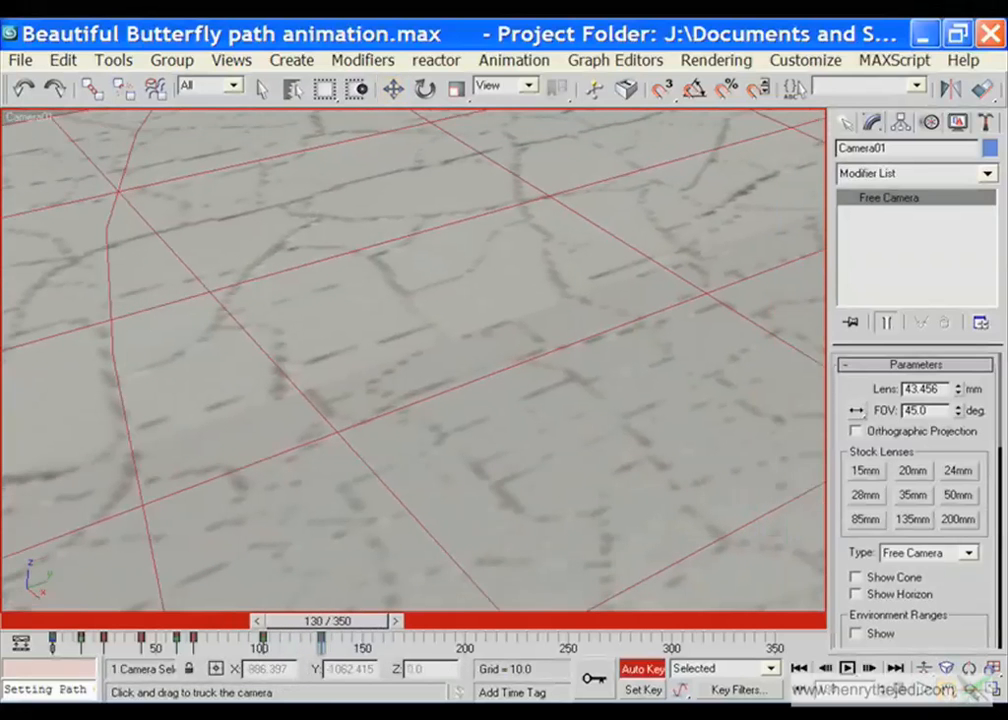
In the four-viewport layout, move the frame 130 camera to about X 1118, Y -121, Z 2820 to bring the butterfly into view
{"action": "left_click", "coordinate": [994, 689]}
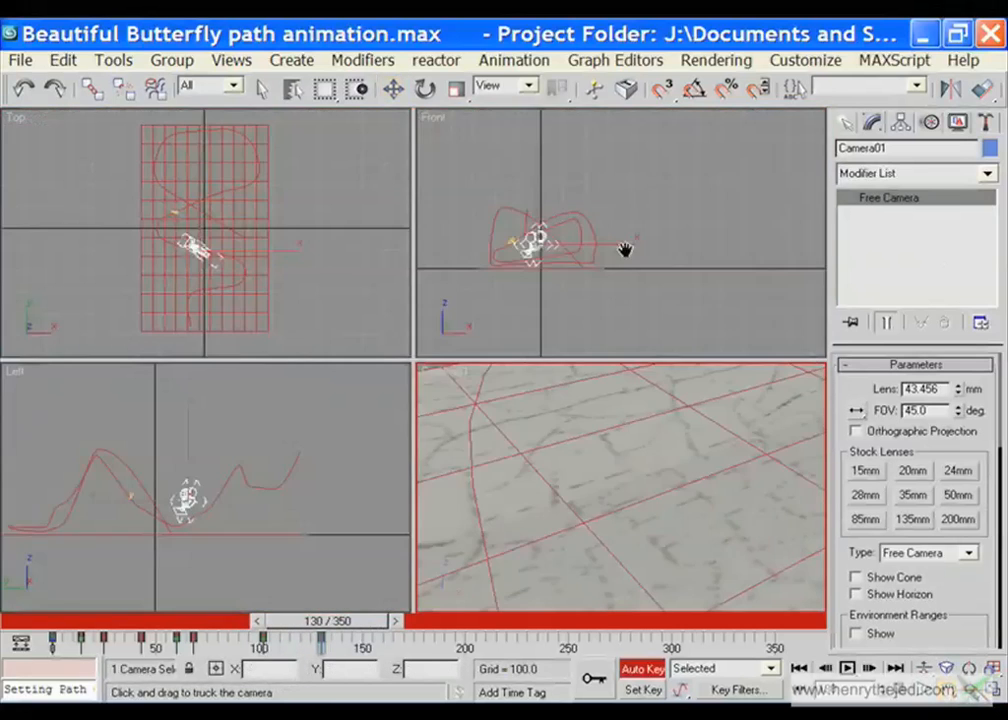
{"action": "left_click_drag", "start_coordinate": [650, 190], "coordinate": [696, 198]}
{"action": "left_click", "coordinate": [394, 90]}
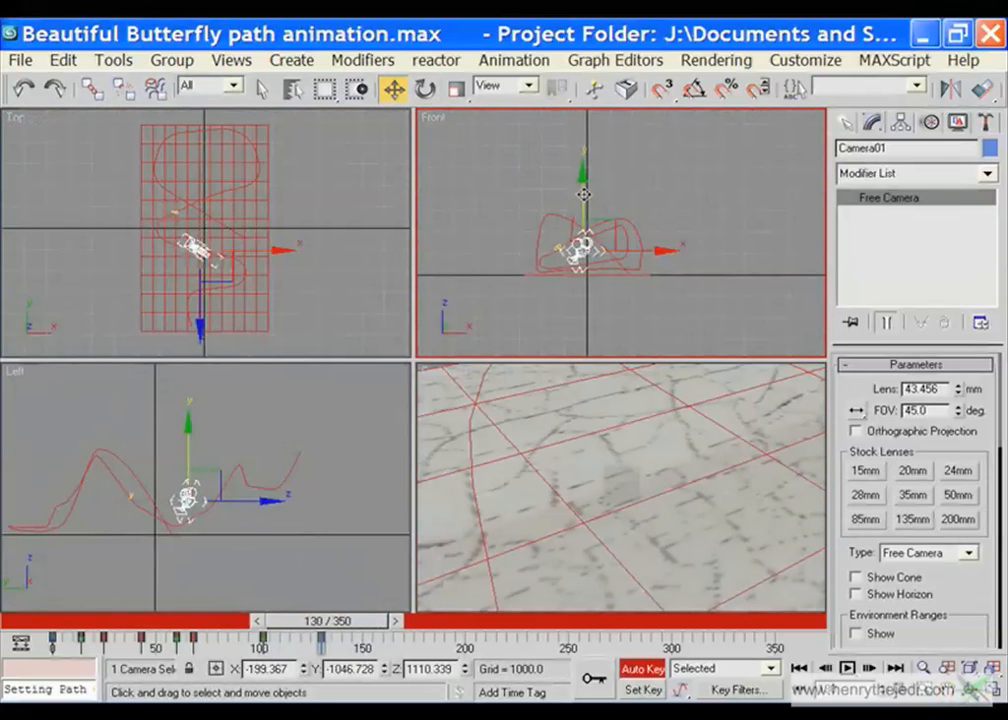
{"action": "left_click_drag", "start_coordinate": [584, 194], "coordinate": [584, 169]}
{"action": "left_click_drag", "start_coordinate": [657, 234], "coordinate": [682, 230]}
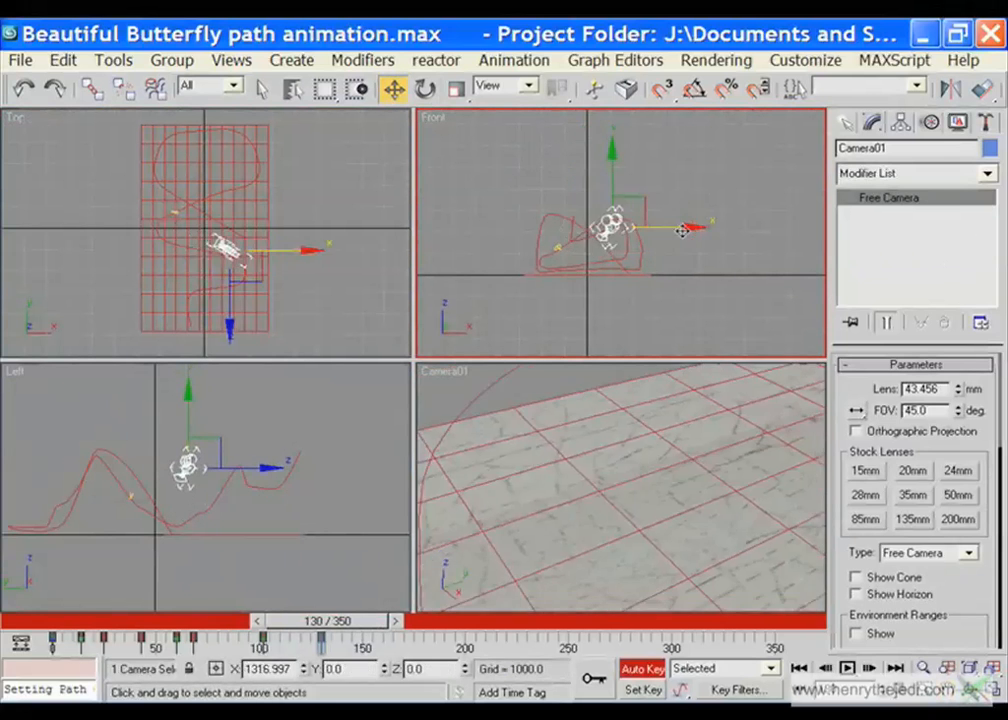
{"action": "left_click_drag", "start_coordinate": [607, 176], "coordinate": [607, 162]}
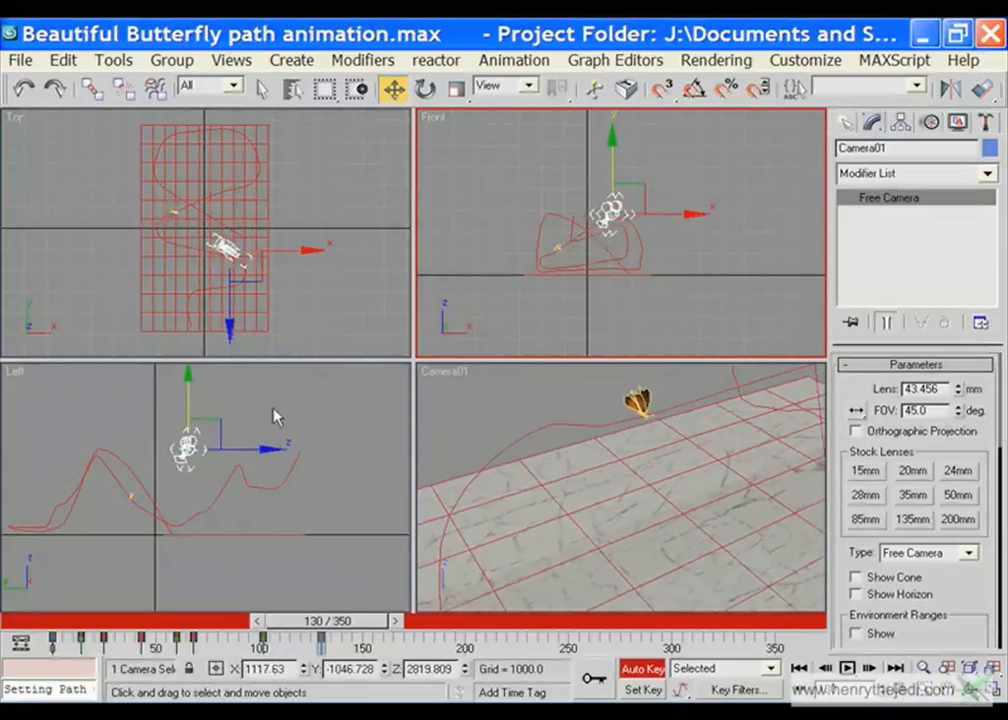
{"action": "left_click", "coordinate": [196, 411]}
{"action": "left_click_drag", "start_coordinate": [244, 451], "coordinate": [214, 451]}
Enlarge the Camera01 view, go to frame 170, and orbit and truck the camera toward the butterfly's new location
{"action": "right_click", "coordinate": [494, 370]}
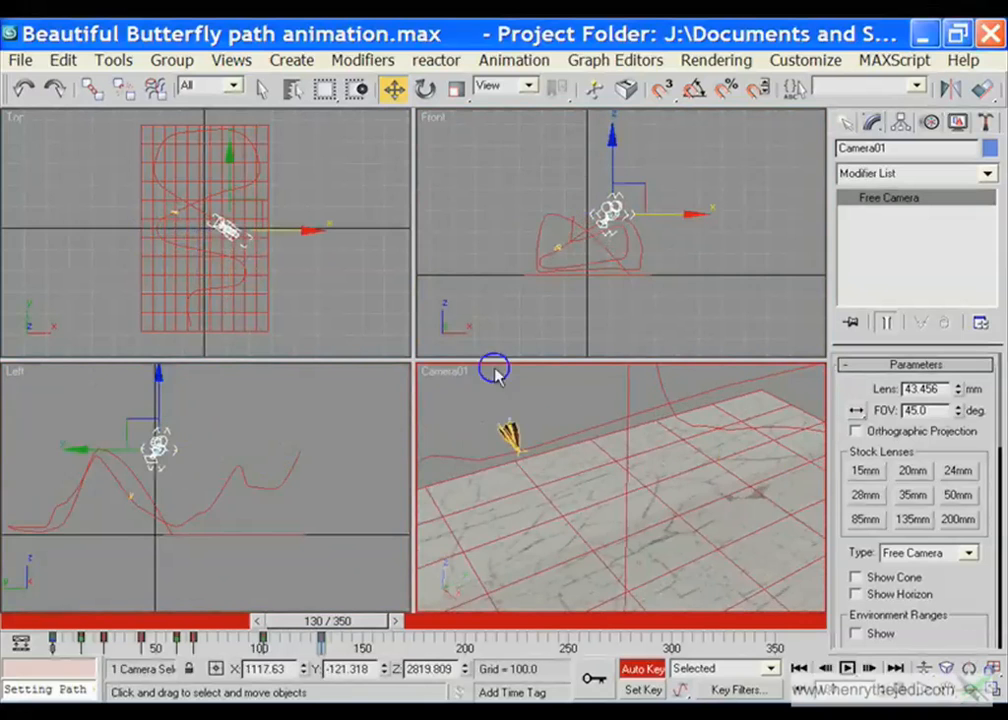
{"action": "left_click", "coordinate": [995, 688]}
{"action": "left_click_drag", "start_coordinate": [325, 621], "coordinate": [388, 626]}
{"action": "key", "text": "w"}
{"action": "left_click", "coordinate": [975, 690]}
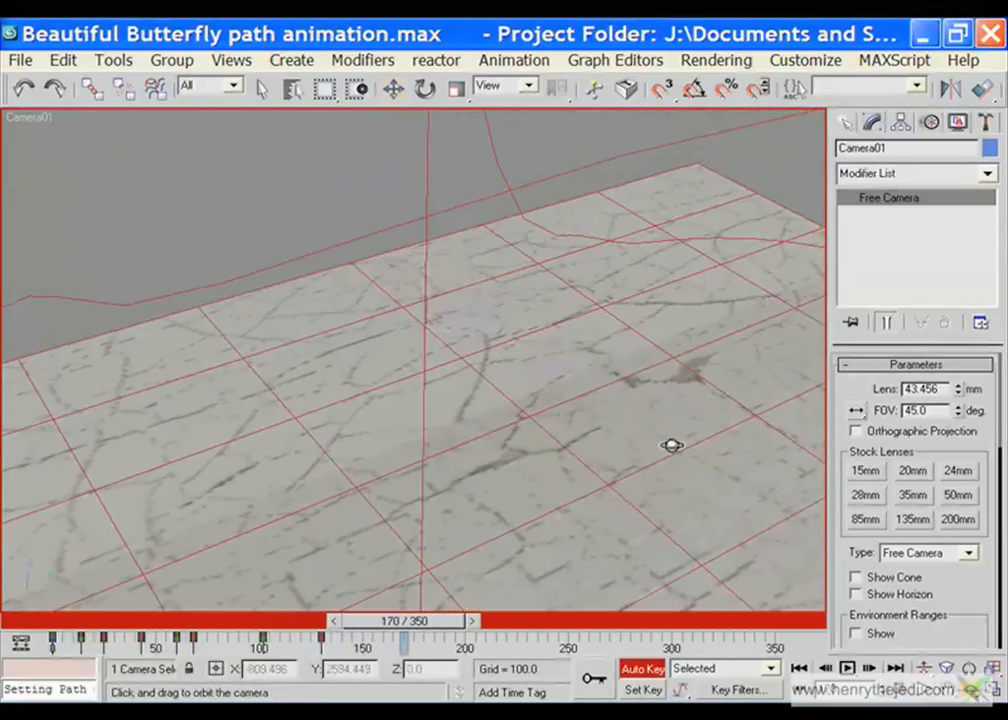
{"action": "left_click_drag", "start_coordinate": [673, 445], "coordinate": [475, 440]}
{"action": "left_click", "coordinate": [946, 690]}
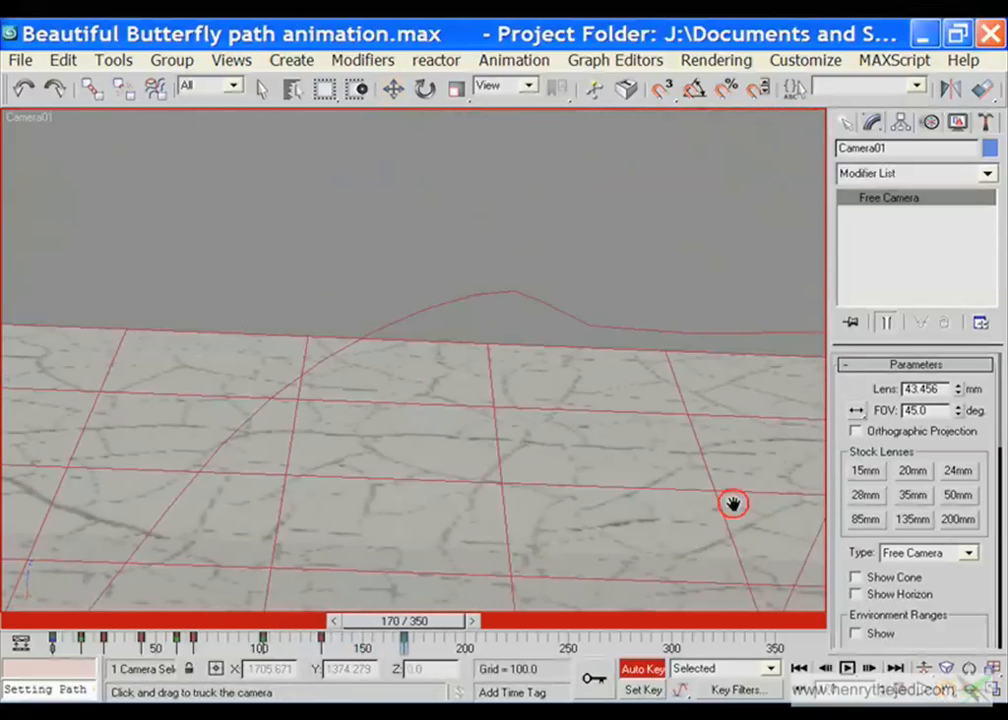
{"action": "left_click_drag", "start_coordinate": [733, 504], "coordinate": [2, 340]}
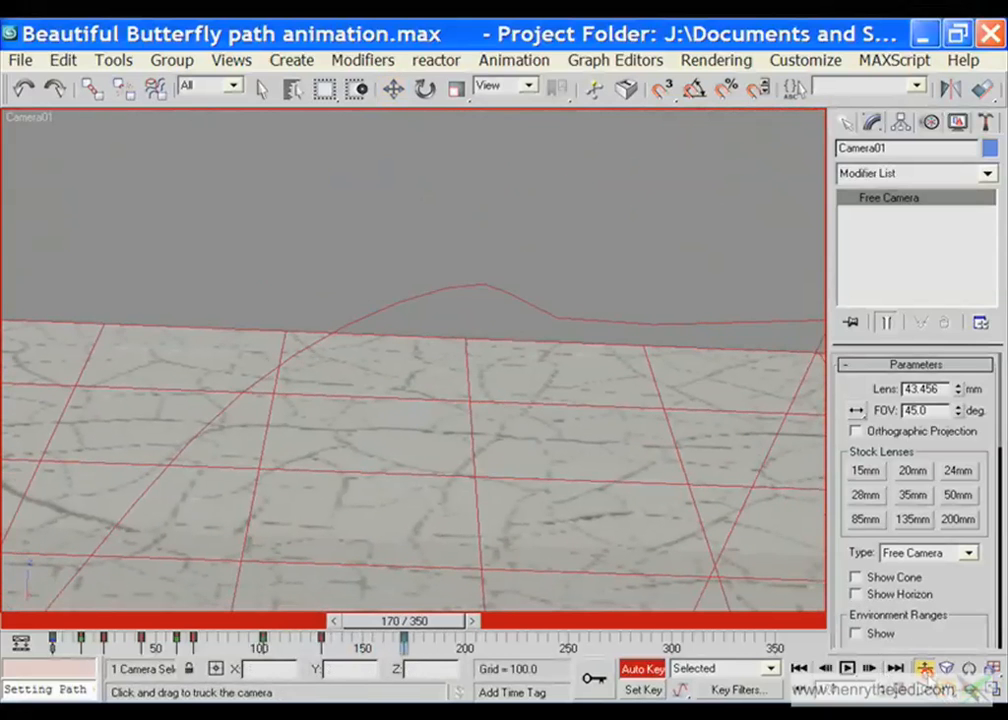
Dolly the frame 170 camera back until the butterfly is in view, and truck it slightly to adjust the framing
{"action": "left_click", "coordinate": [927, 673]}
{"action": "left_click_drag", "start_coordinate": [657, 396], "coordinate": [905, 27]}
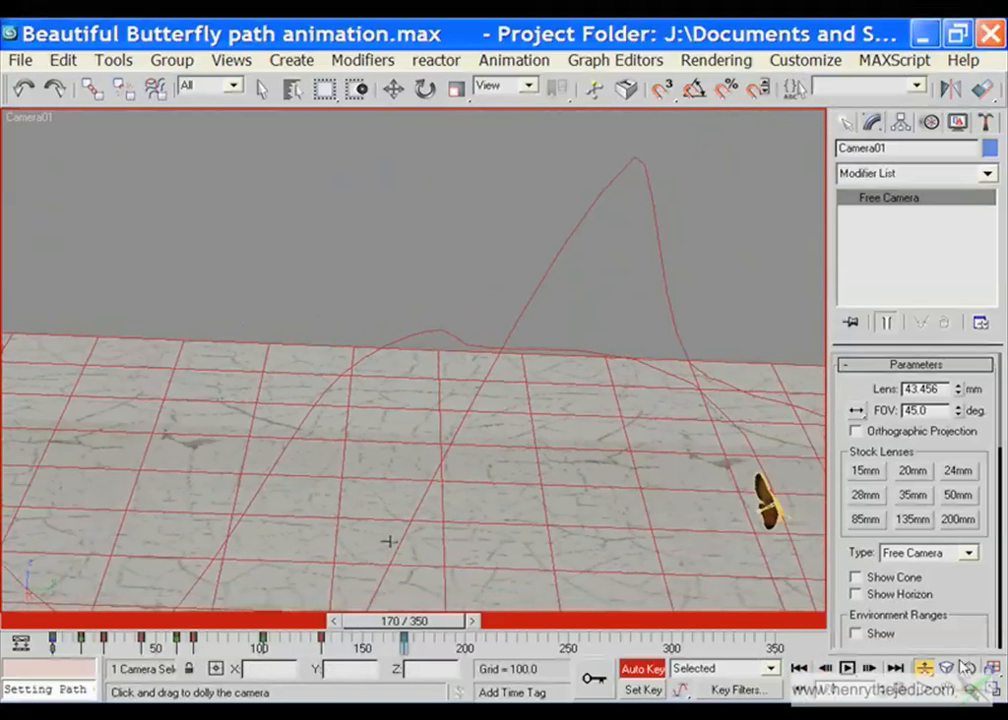
{"action": "left_click", "coordinate": [948, 690]}
{"action": "left_click_drag", "start_coordinate": [560, 440], "coordinate": [263, 60]}
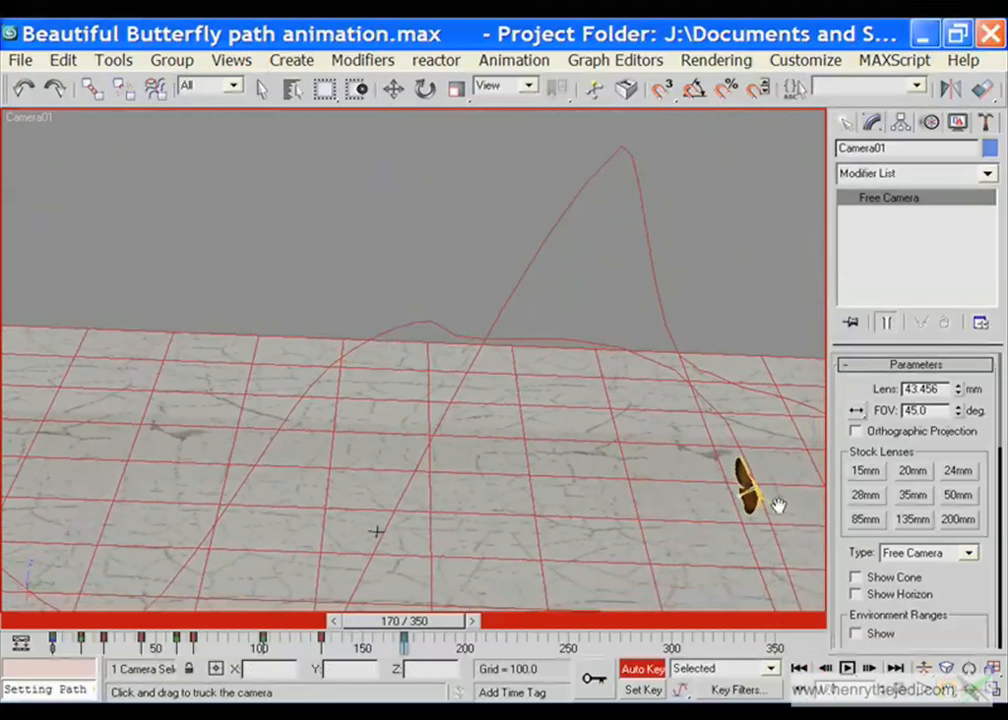
In the Front viewport, reposition the frame 170 camera to about X 6361 and Z 4436
{"action": "key", "text": "alt+w"}
{"action": "left_click", "coordinate": [119, 400]}
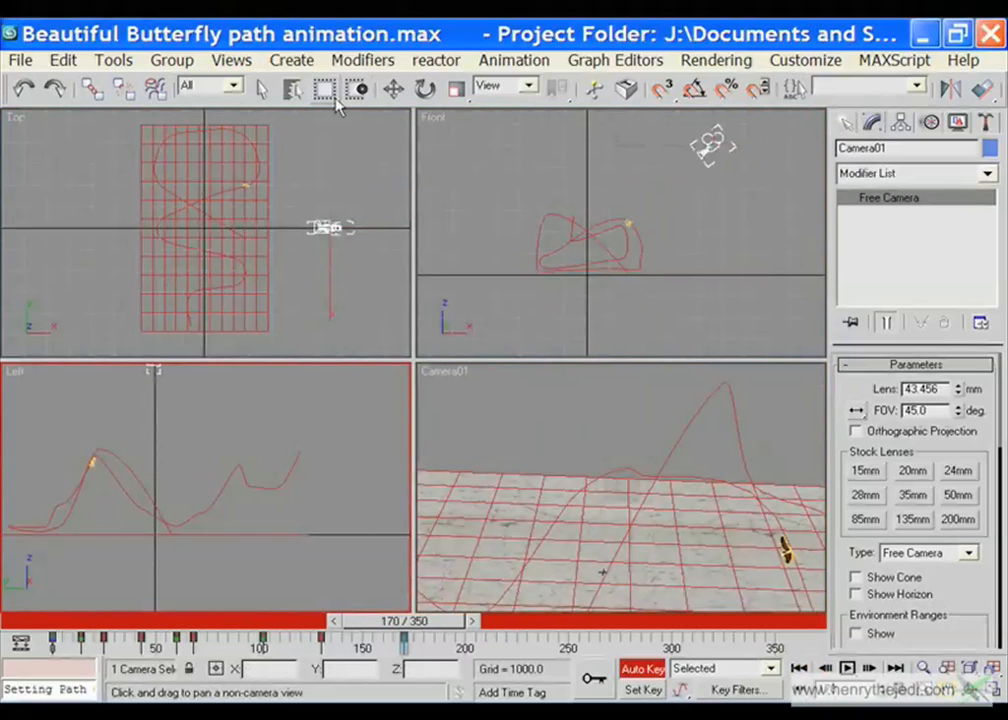
{"action": "left_click", "coordinate": [391, 88]}
{"action": "left_click", "coordinate": [658, 151]}
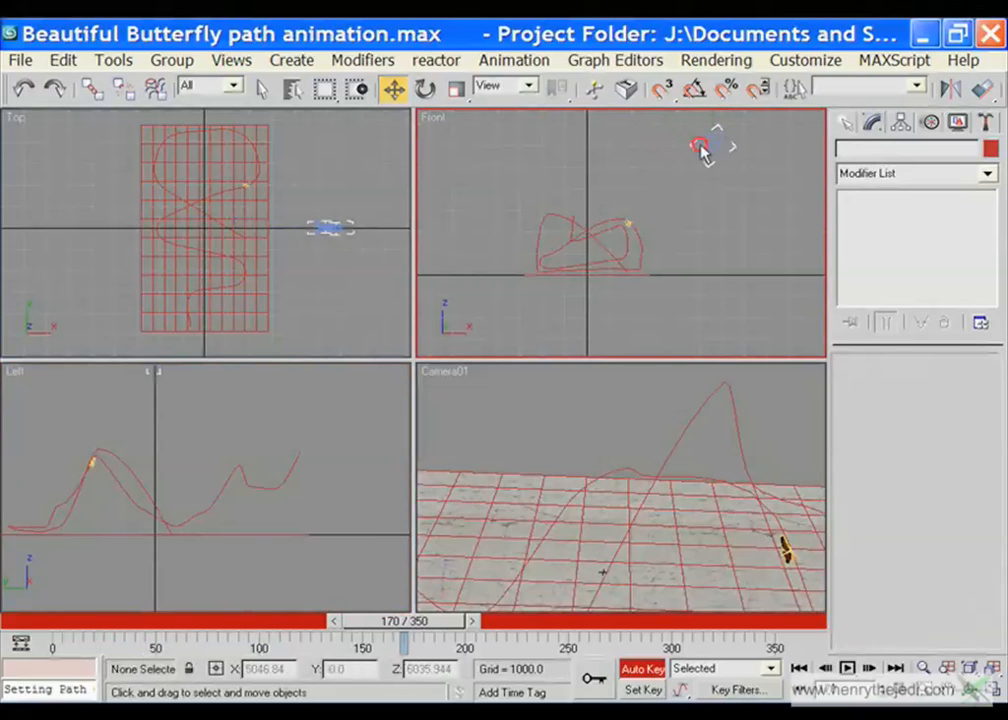
{"action": "left_click", "coordinate": [702, 147]}
{"action": "mouse_move", "coordinate": [771, 147]}
{"action": "left_mouse_down"}
{"action": "mouse_move", "coordinate": [747, 146]}
{"action": "mouse_move", "coordinate": [786, 151]}
{"action": "left_mouse_up"}
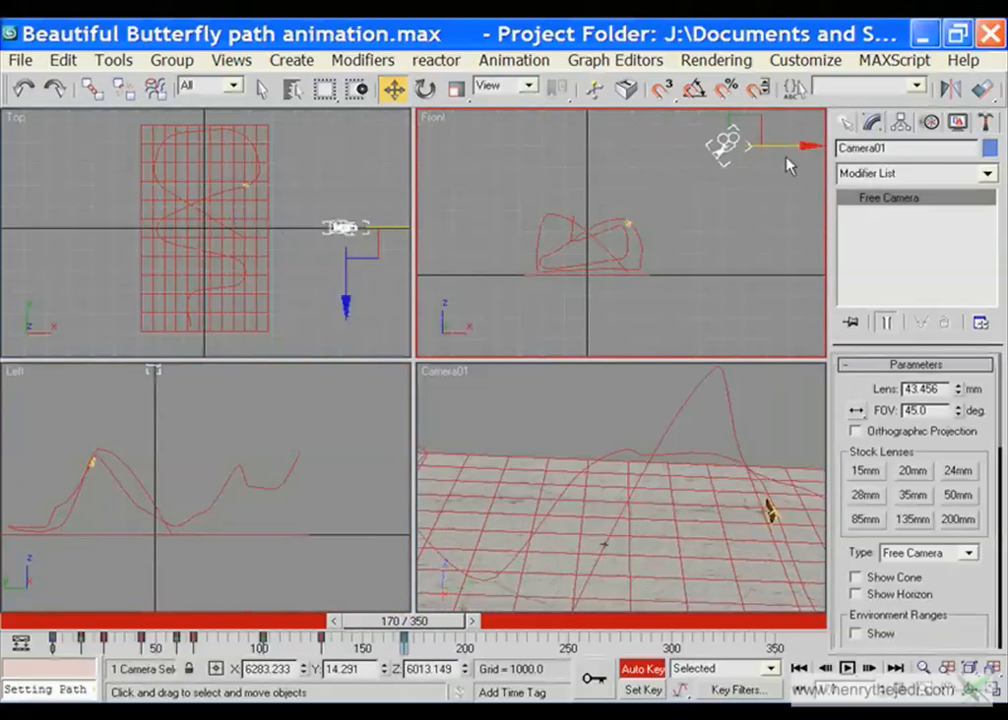
{"action": "middle_click_drag", "start_coordinate": [718, 141], "coordinate": [708, 206]}
{"action": "left_click_drag", "start_coordinate": [719, 147], "coordinate": [725, 180]}
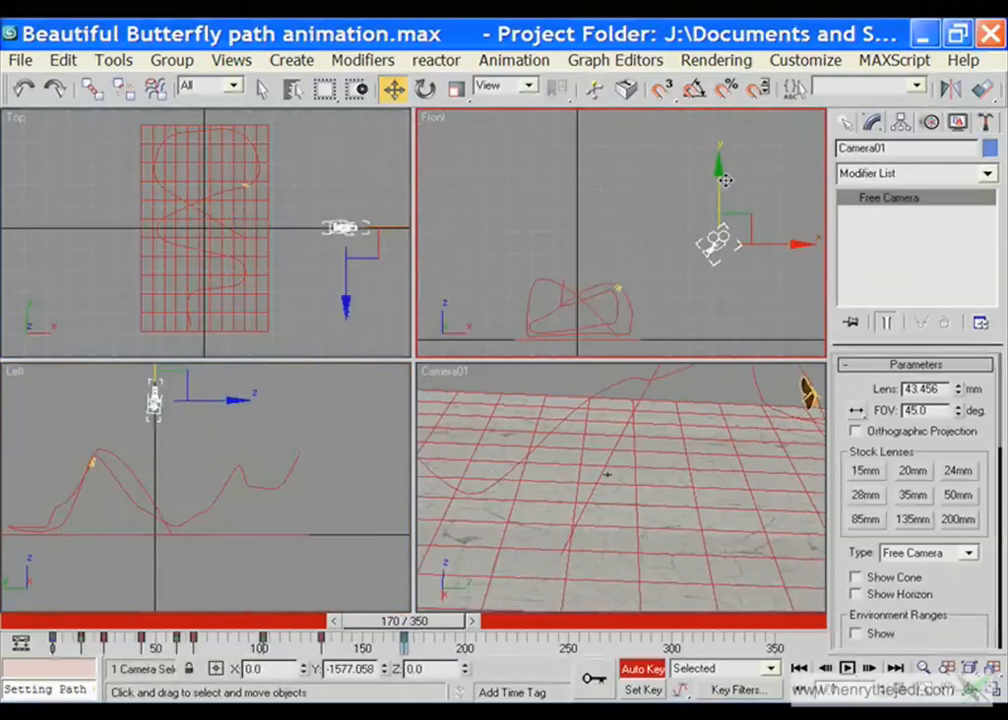
{"action": "left_click_drag", "start_coordinate": [780, 246], "coordinate": [782, 248]}
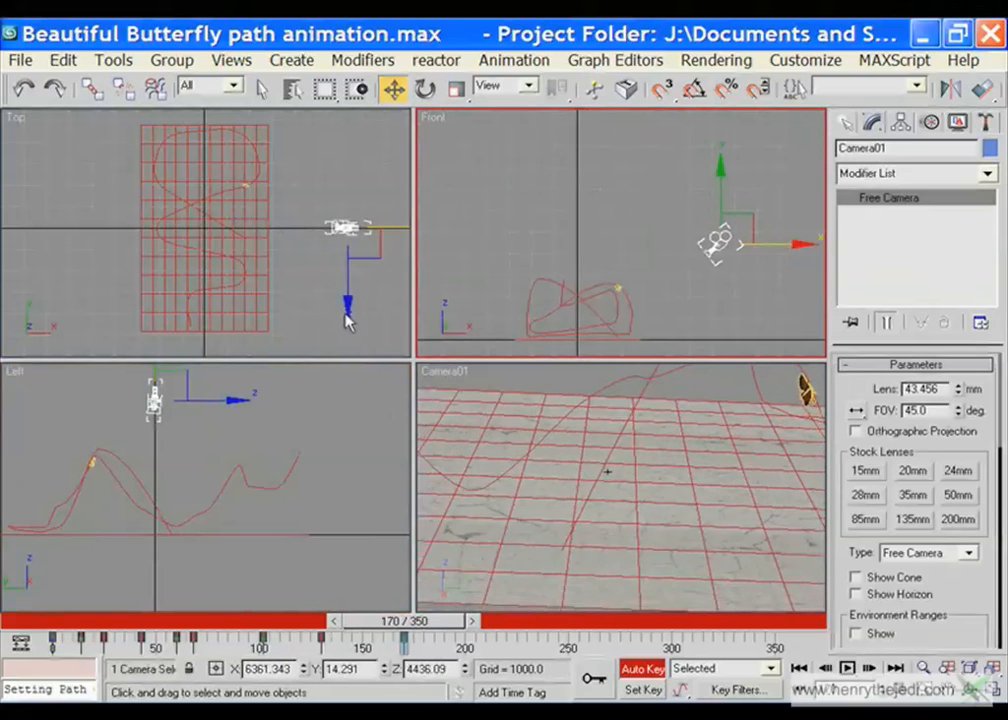
Shift the frame 170 camera to about Y 1938 and raise it to about Z 4833
{"action": "right_click", "coordinate": [349, 280]}
{"action": "left_click_drag", "start_coordinate": [349, 151], "coordinate": [360, 119]}
{"action": "mouse_move", "coordinate": [707, 190]}
{"action": "left_mouse_down"}
{"action": "mouse_move", "coordinate": [709, 203]}
{"action": "mouse_move", "coordinate": [709, 185]}
{"action": "left_mouse_up"}
Go to frame 211 and, in the enlarged Camera01 view, orbit and truck the camera to bring the butterfly nearer the centre
{"action": "left_click_drag", "start_coordinate": [396, 653], "coordinate": [488, 640]}
{"action": "key", "text": "w"}
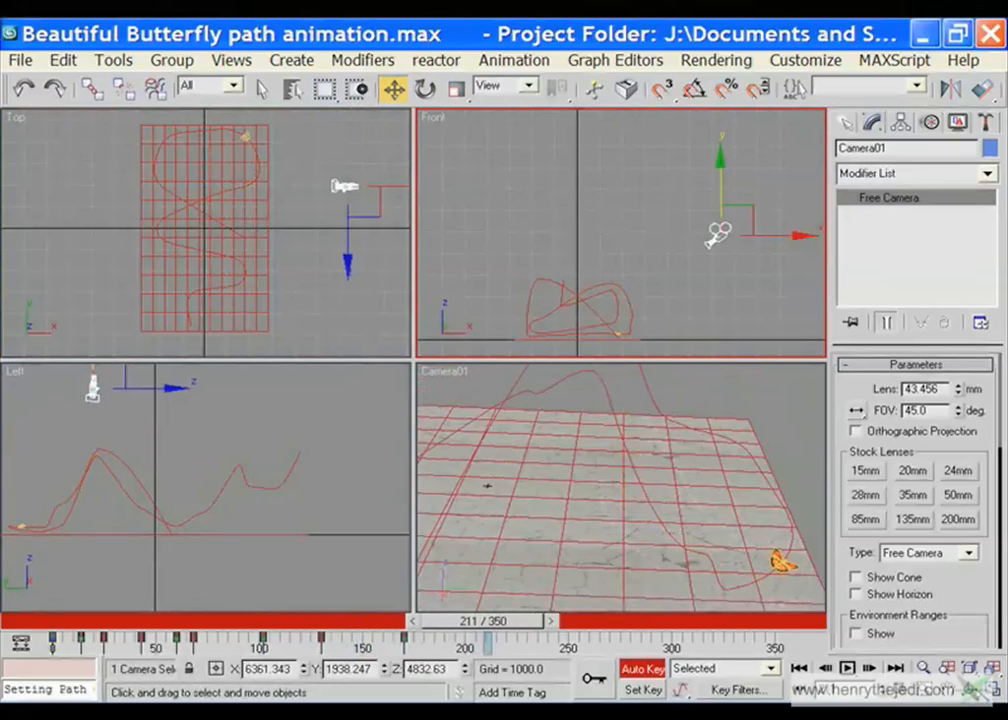
{"action": "right_click", "coordinate": [440, 370]}
{"action": "key", "text": "alt+w"}
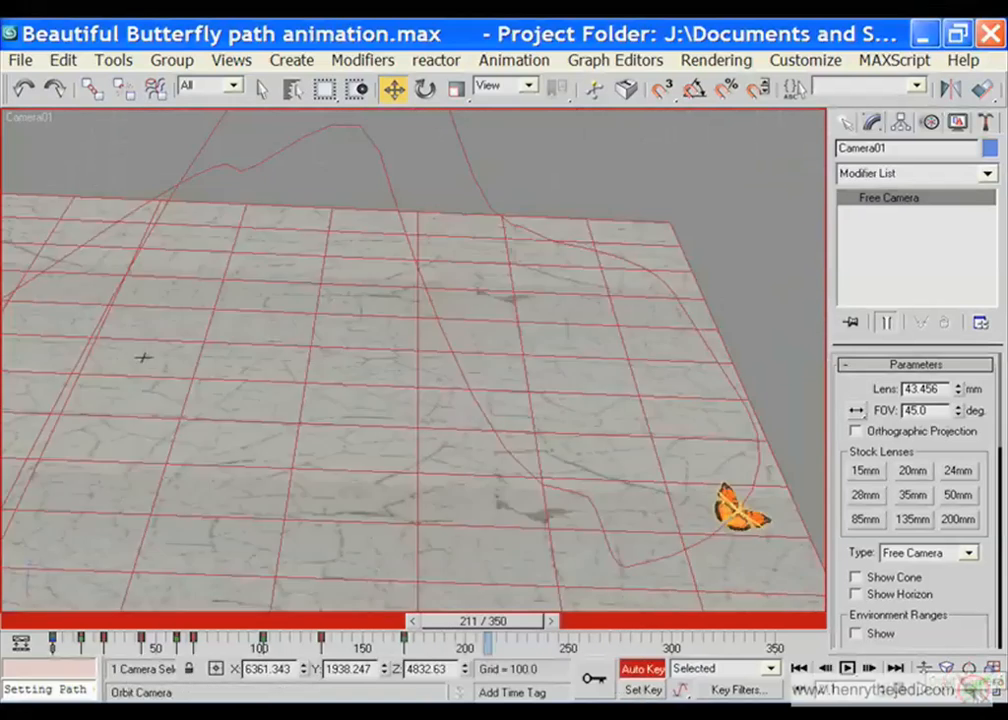
{"action": "left_click_drag", "start_coordinate": [527, 472], "coordinate": [580, 490]}
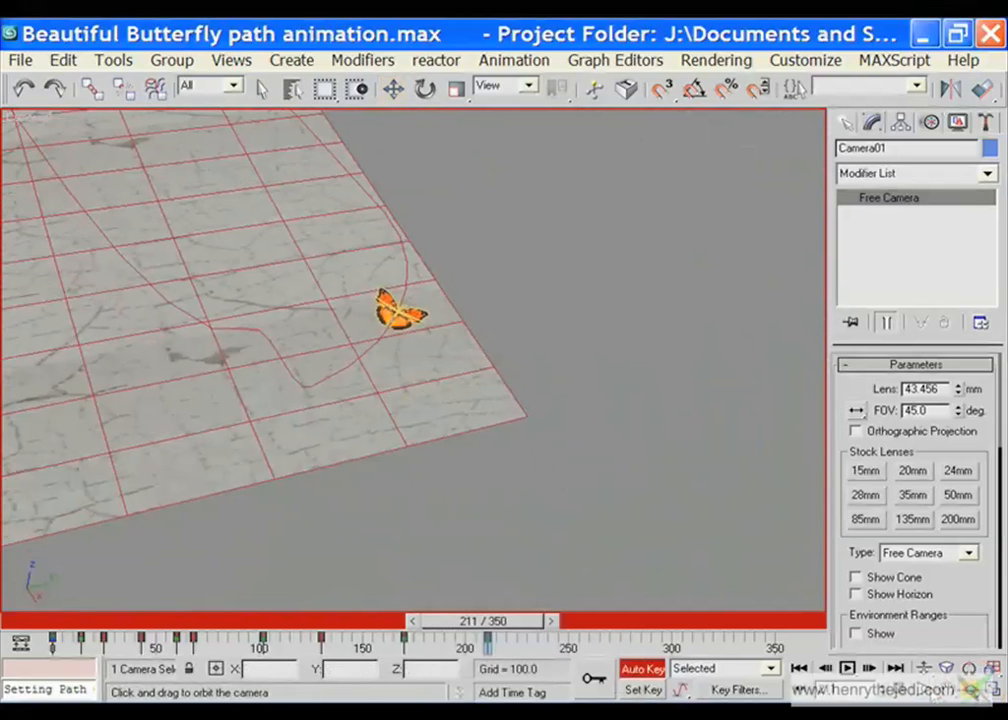
{"action": "left_click_drag", "start_coordinate": [498, 502], "coordinate": [762, 605]}
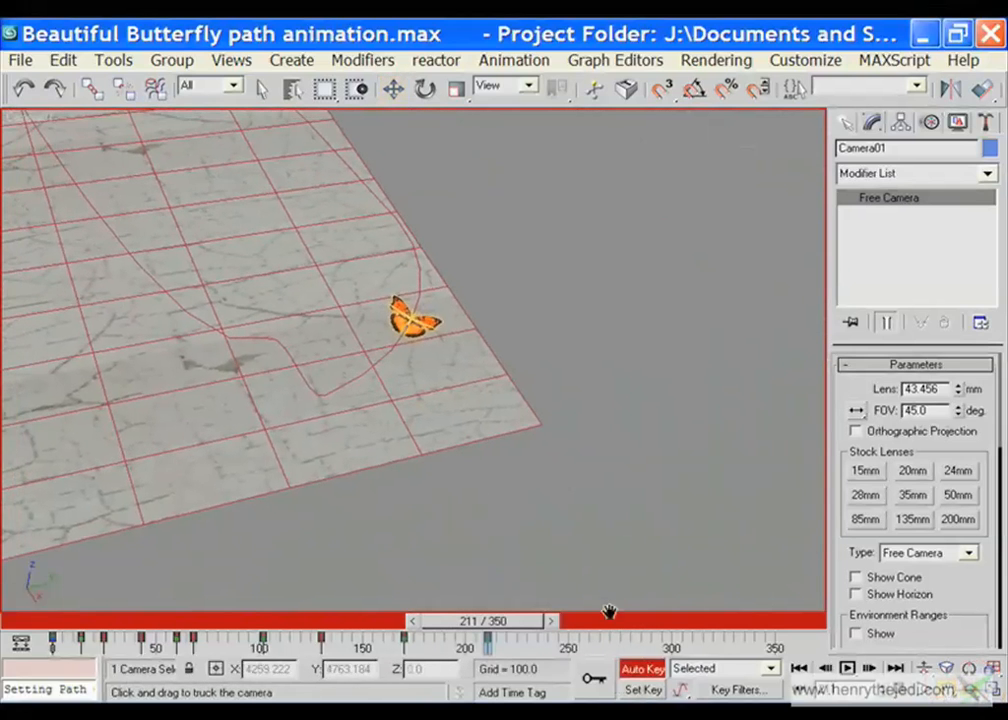
Dolly the frame 211 camera in close to the butterfly and truck it to improve the framing
{"action": "left_click", "coordinate": [927, 669]}
{"action": "left_click_drag", "start_coordinate": [508, 334], "coordinate": [521, 125]}
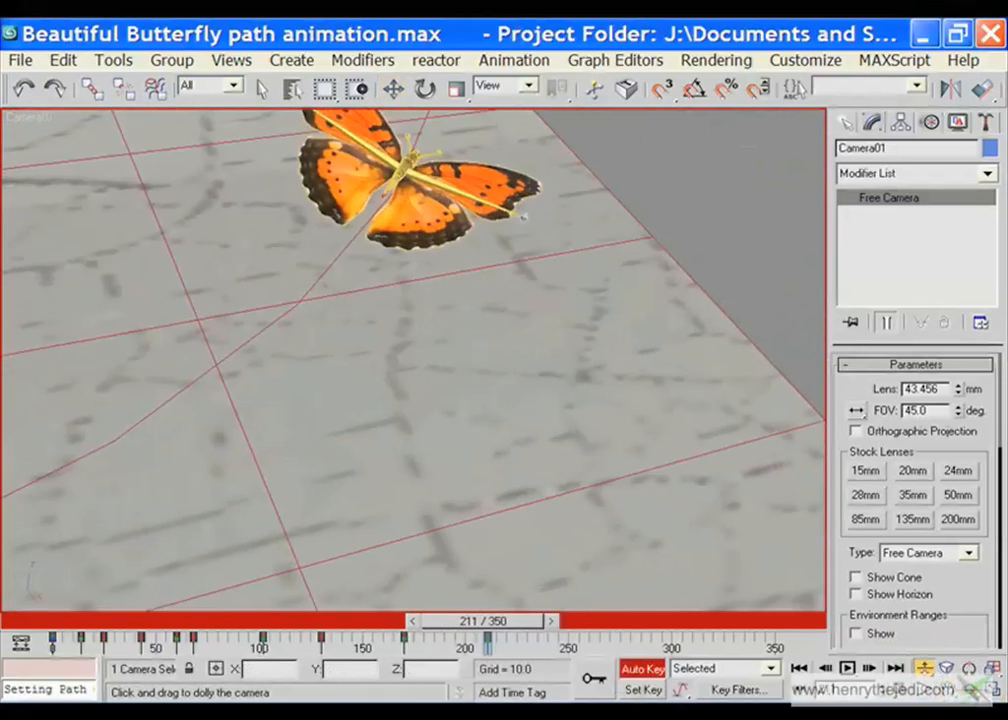
{"action": "left_click", "coordinate": [946, 690]}
{"action": "left_click_drag", "start_coordinate": [695, 523], "coordinate": [740, 568]}
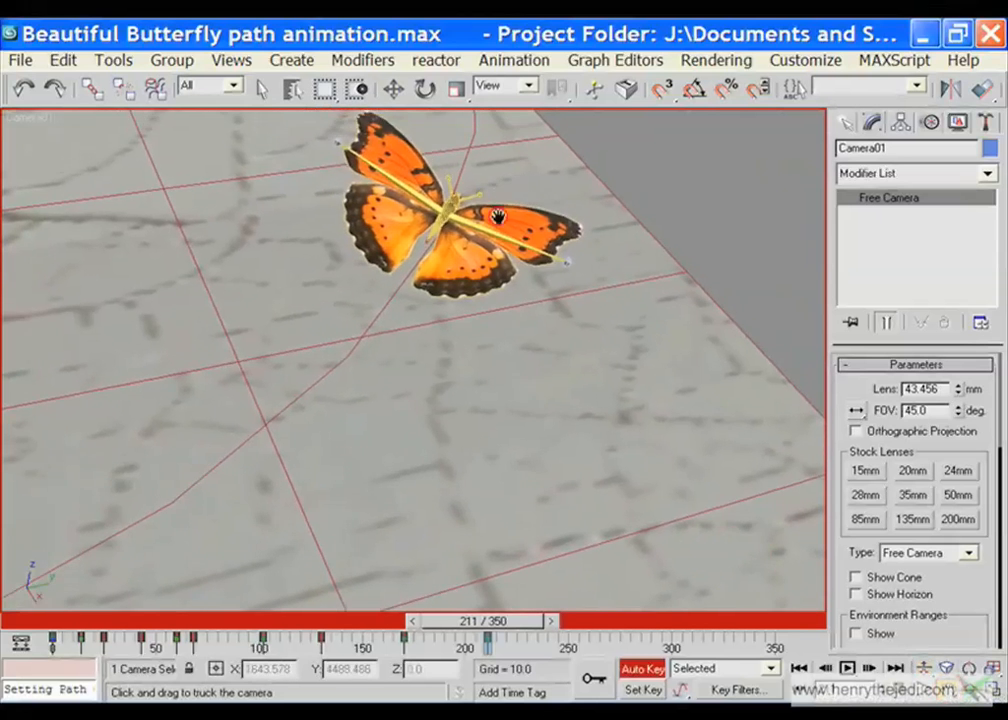
{"action": "left_click_drag", "start_coordinate": [498, 217], "coordinate": [634, 522]}
Go to frame 240 and orbit the camera until the butterfly is in view, then restore the four-viewport layout
{"action": "left_click_drag", "start_coordinate": [450, 622], "coordinate": [570, 635]}
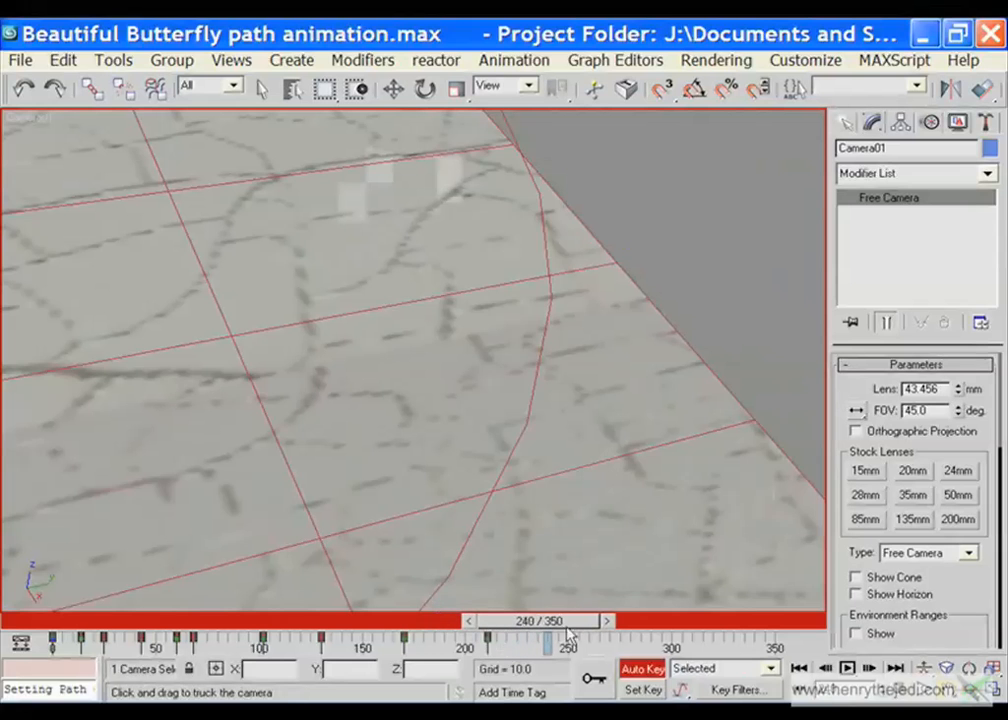
{"action": "left_click", "coordinate": [972, 690]}
{"action": "left_click_drag", "start_coordinate": [760, 541], "coordinate": [769, 482]}
{"action": "key", "text": "alt+w"}
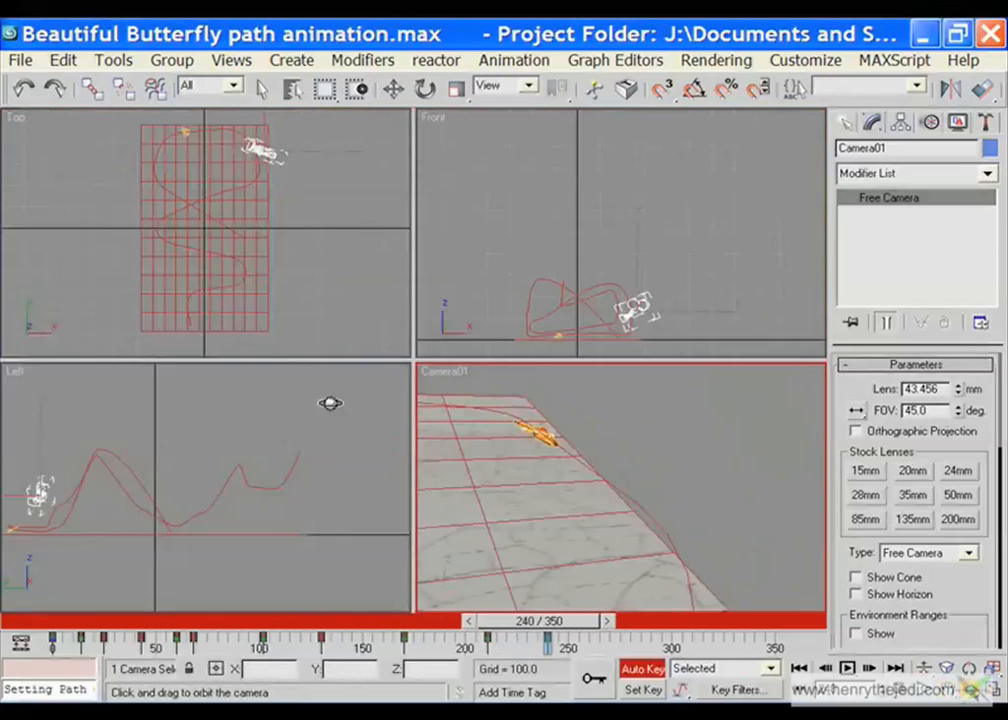
In the Top viewport, rotate the frame 240 camera and move it to about X 1384 and Y 4324
{"action": "left_click", "coordinate": [308, 295]}
{"action": "key", "text": "w"}
{"action": "middle_click_drag", "start_coordinate": [361, 186], "coordinate": [271, 218]}
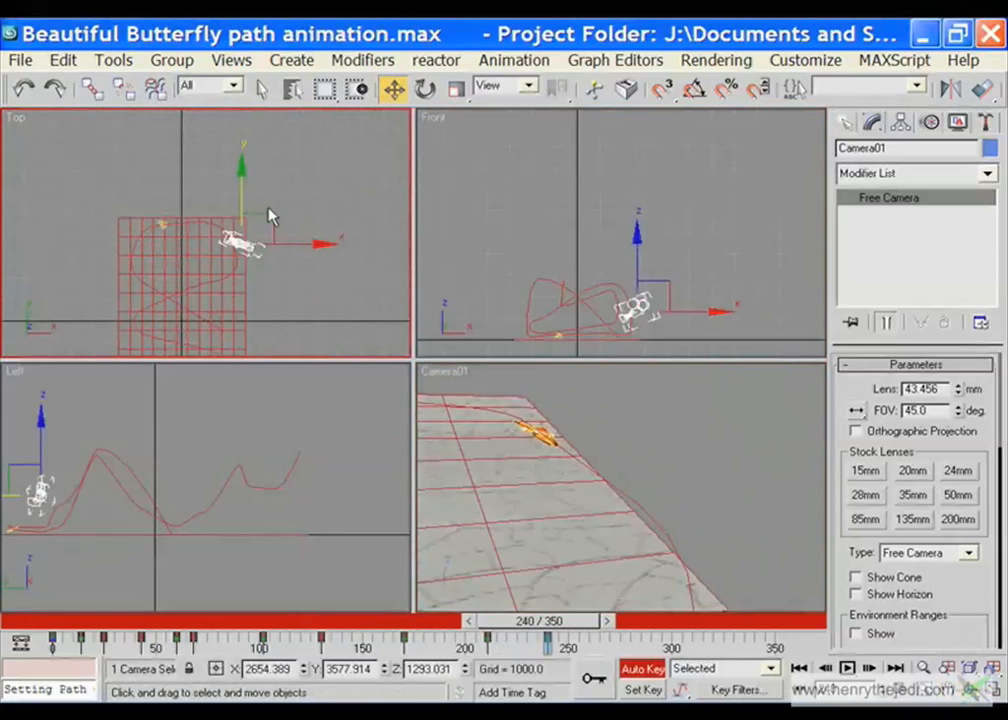
{"action": "left_click_drag", "start_coordinate": [241, 186], "coordinate": [296, 126]}
{"action": "left_click", "coordinate": [428, 90]}
{"action": "key", "text": "w"}
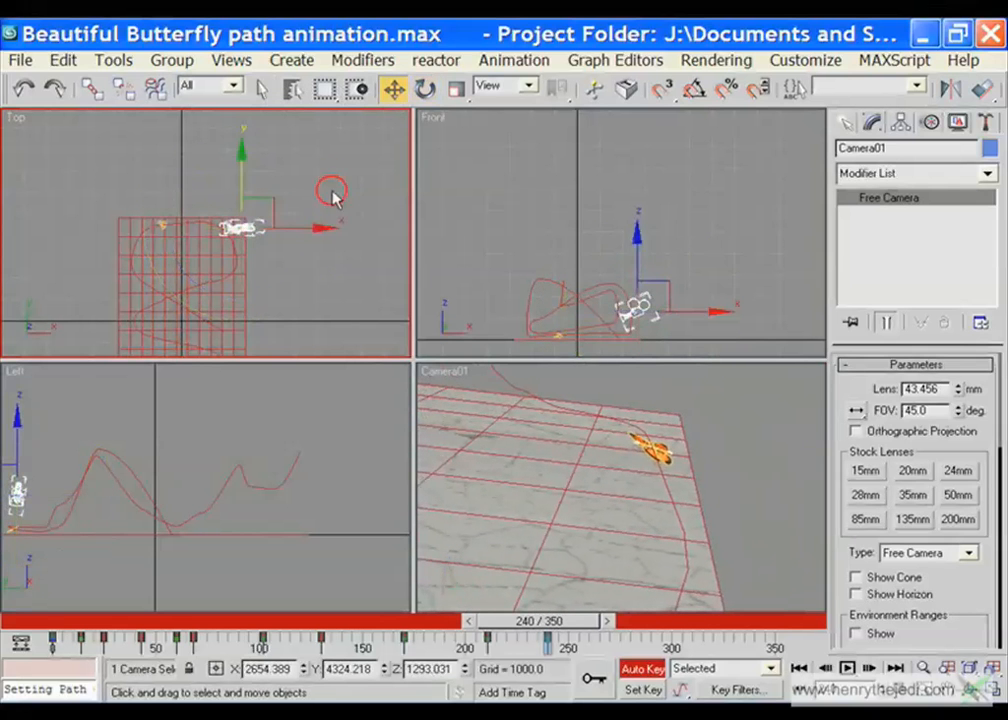
{"action": "left_click_drag", "start_coordinate": [308, 224], "coordinate": [281, 225]}
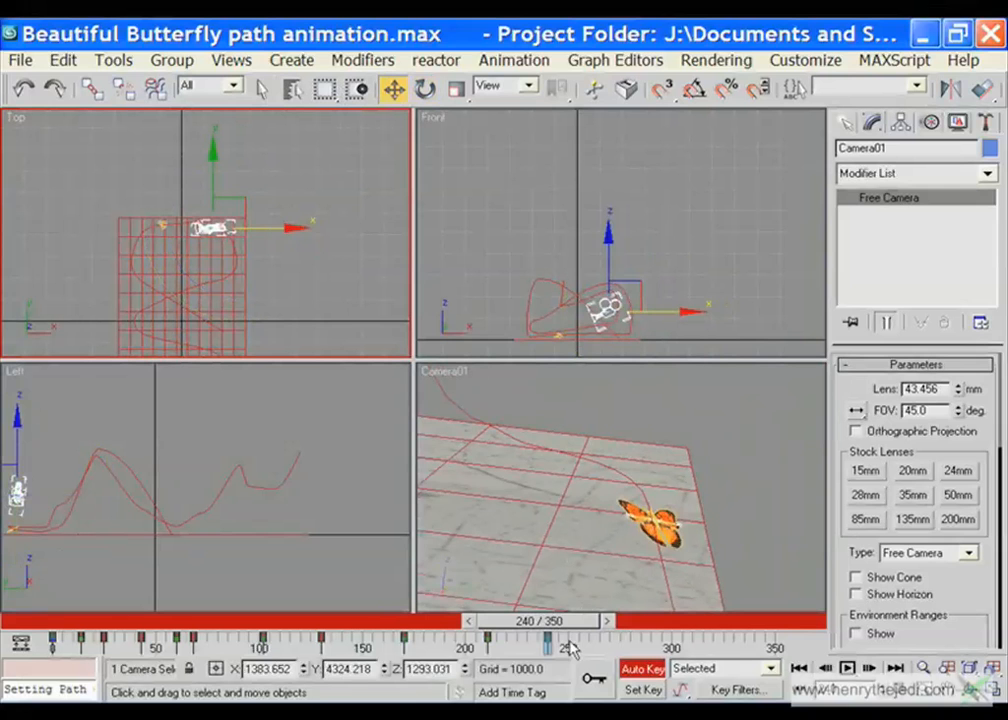
Go to frame 258, rotate the camera in the Top viewport and move it to about X -234 and Y 5199
{"action": "left_click_drag", "start_coordinate": [568, 623], "coordinate": [603, 625]}
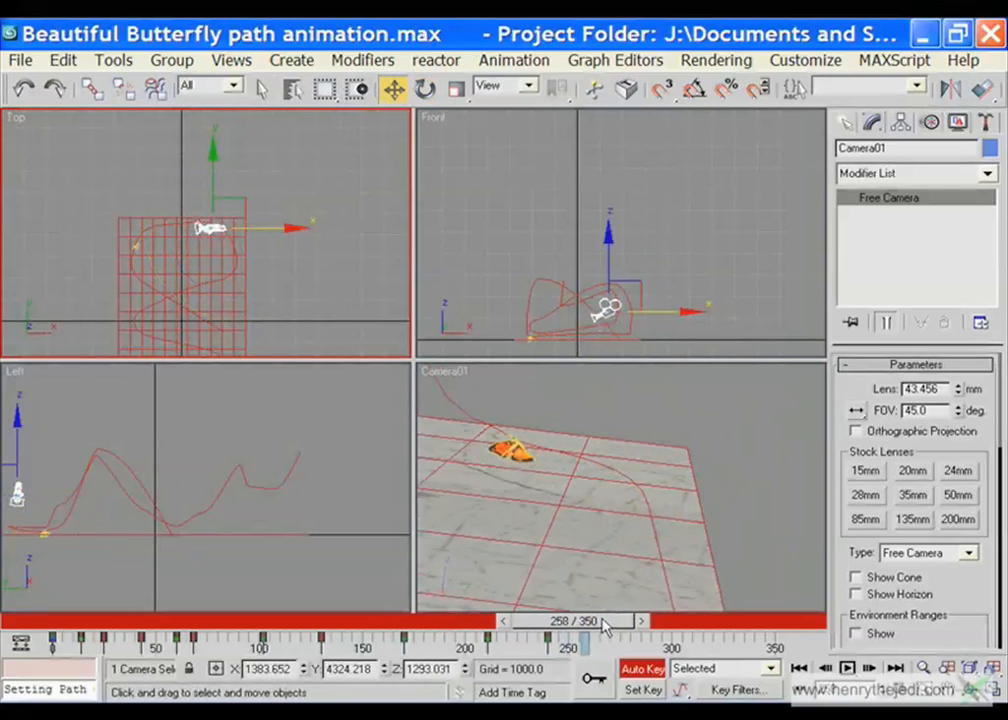
{"action": "left_click", "coordinate": [425, 89]}
{"action": "left_click_drag", "start_coordinate": [305, 152], "coordinate": [266, 88]}
{"action": "left_click", "coordinate": [392, 89]}
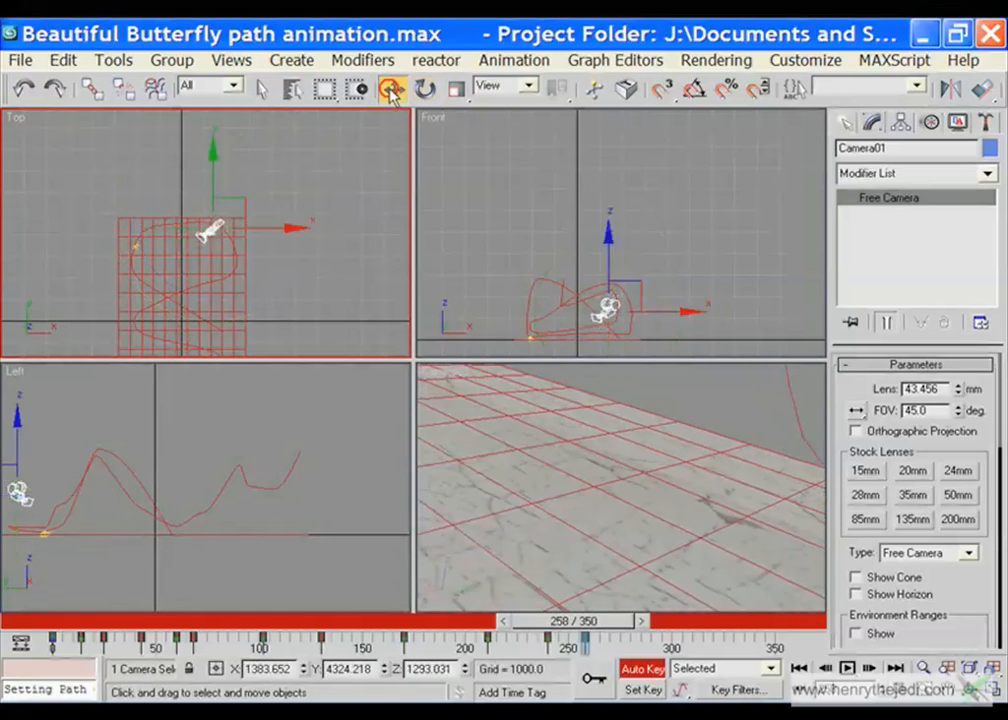
{"action": "left_click_drag", "start_coordinate": [205, 183], "coordinate": [205, 161]}
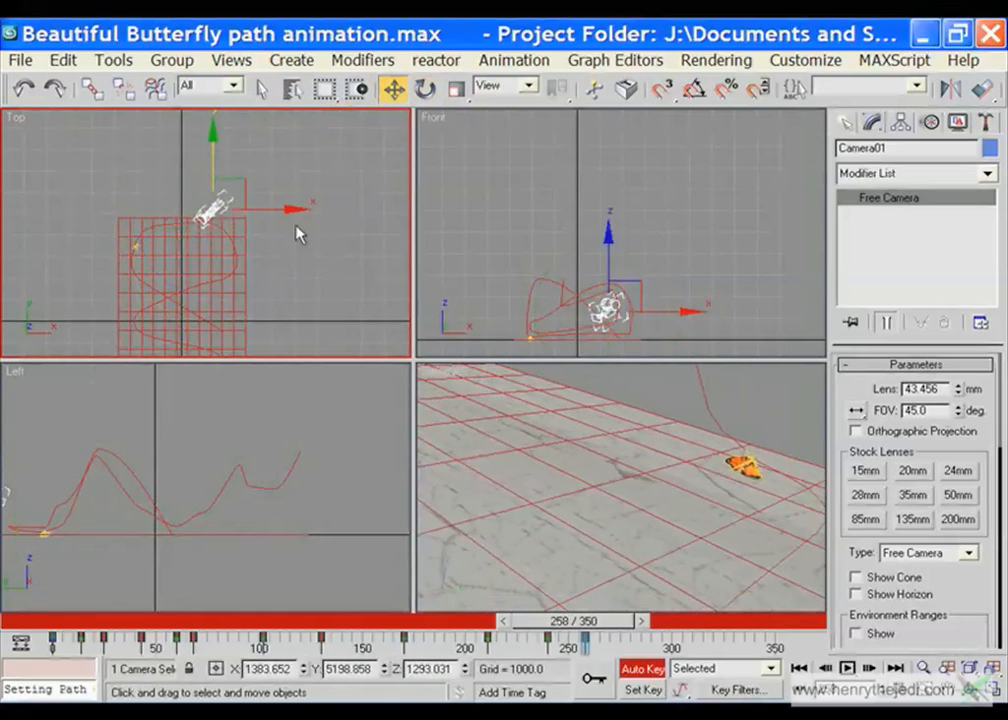
{"action": "left_click_drag", "start_coordinate": [290, 209], "coordinate": [255, 208]}
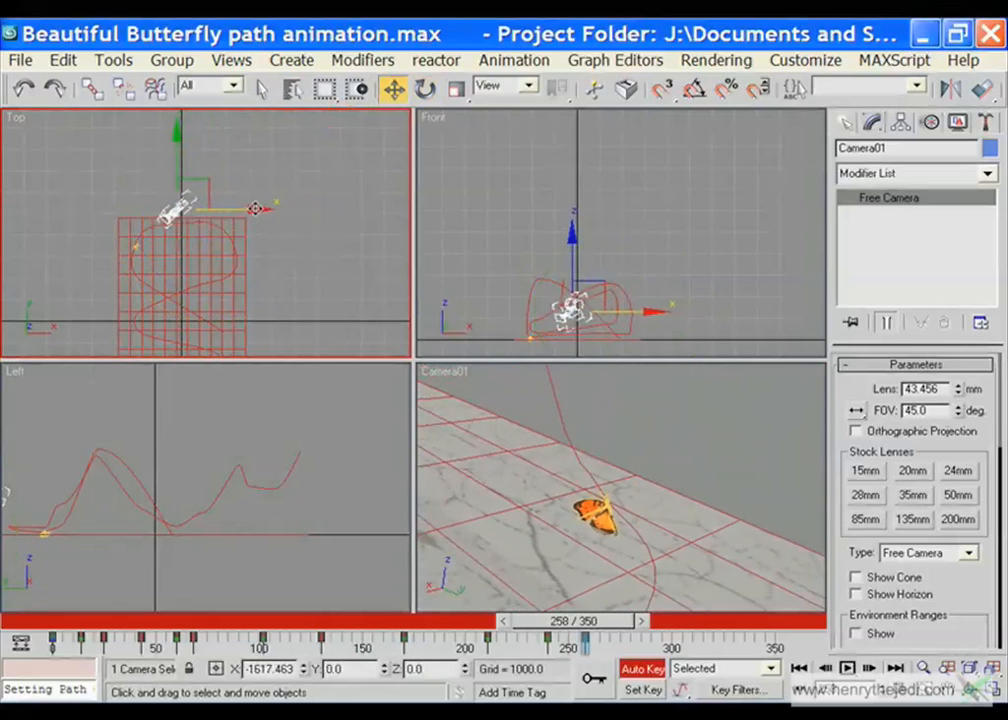
In the enlarged Camera01 view, turn off Auto Key and raise the two path vertices near the butterfly, the farther one to about Z 352
{"action": "right_click", "coordinate": [446, 371]}
{"action": "key", "text": "alt+w"}
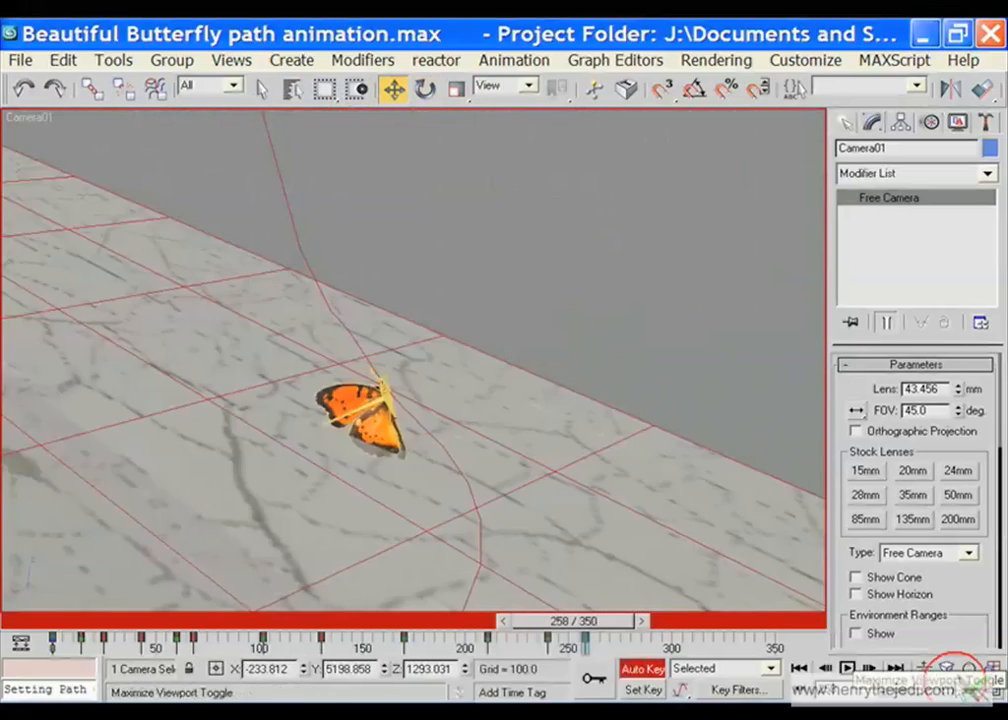
{"action": "left_click", "coordinate": [317, 283]}
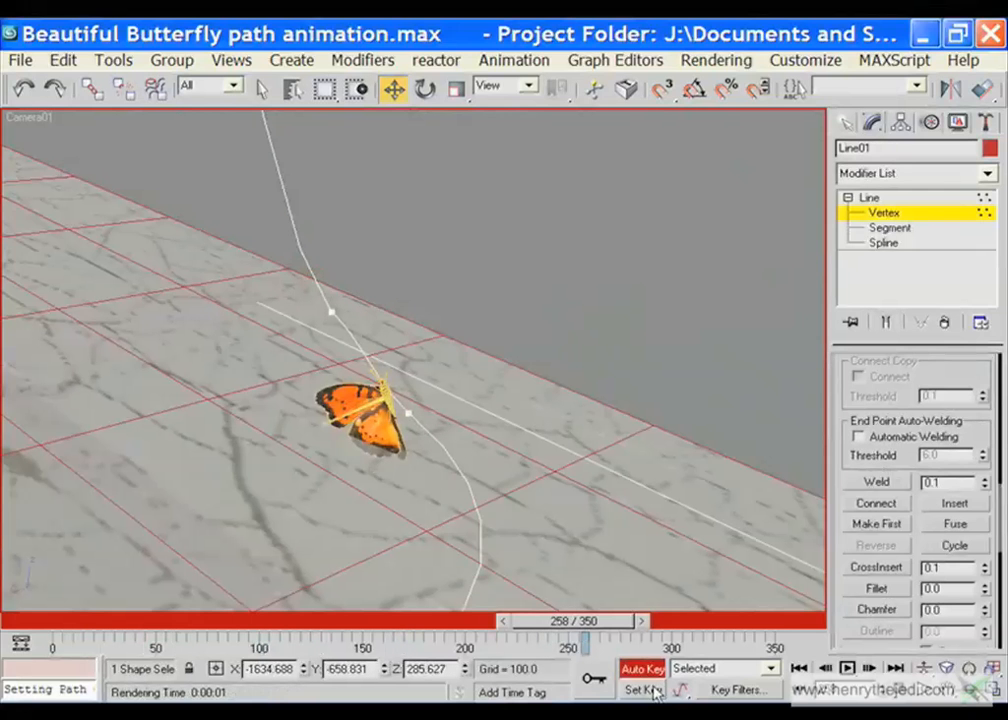
{"action": "left_click", "coordinate": [645, 669]}
{"action": "left_click_drag", "start_coordinate": [404, 422], "coordinate": [415, 310]}
{"action": "left_click", "coordinate": [331, 313]}
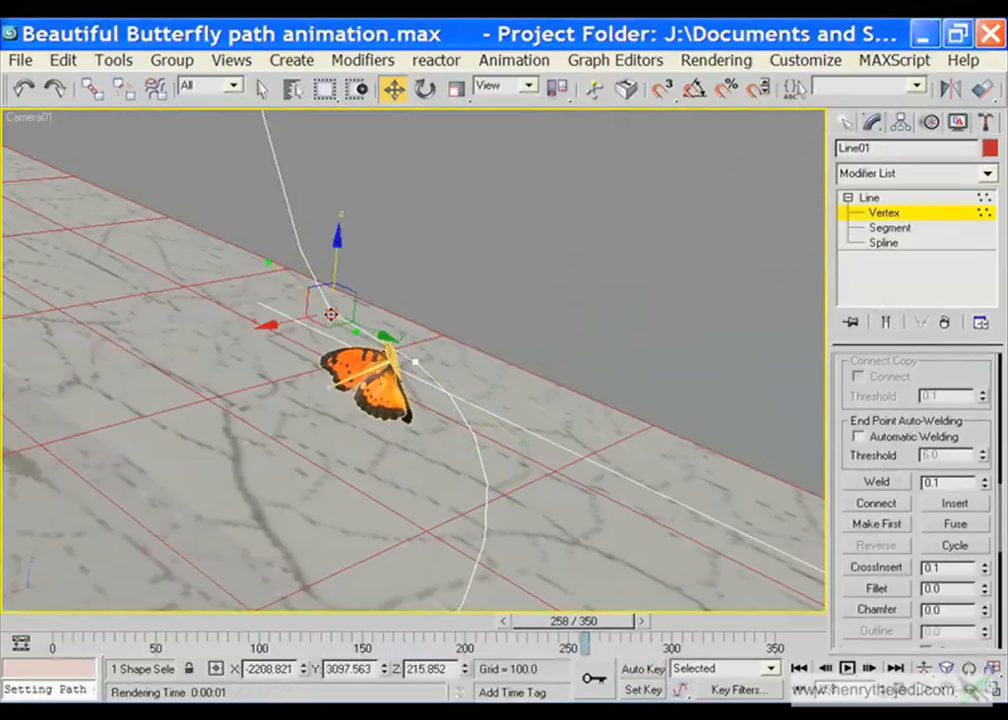
{"action": "left_click_drag", "start_coordinate": [331, 259], "coordinate": [338, 220]}
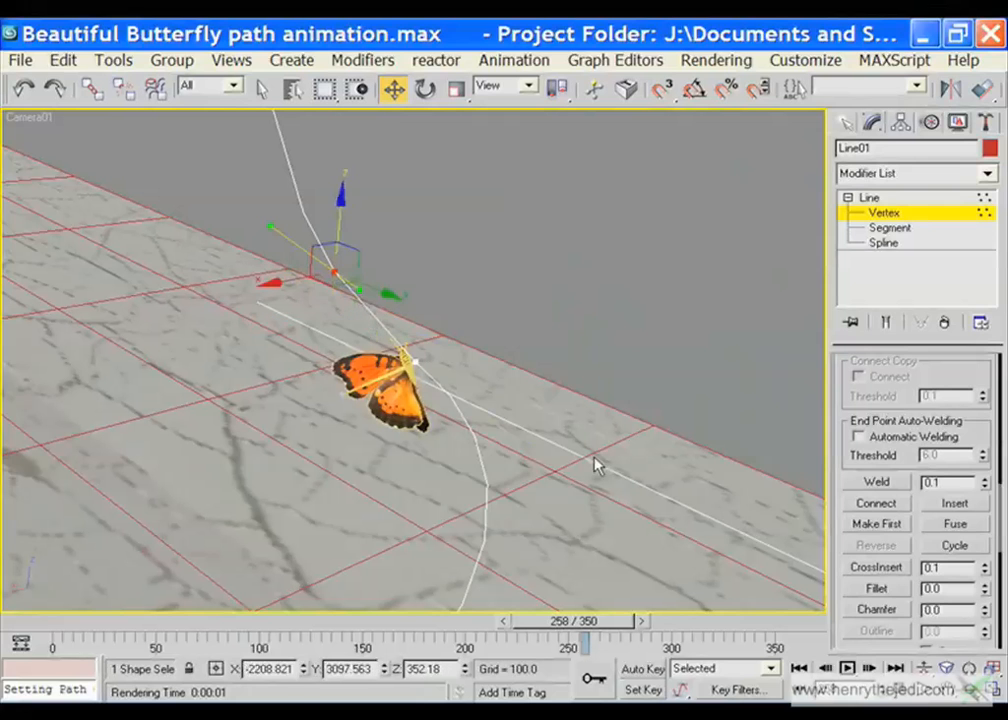
Reselect Camera01 and turn Auto Key back on
{"action": "left_click", "coordinate": [287, 93]}
{"action": "double_click", "coordinate": [340, 275]}
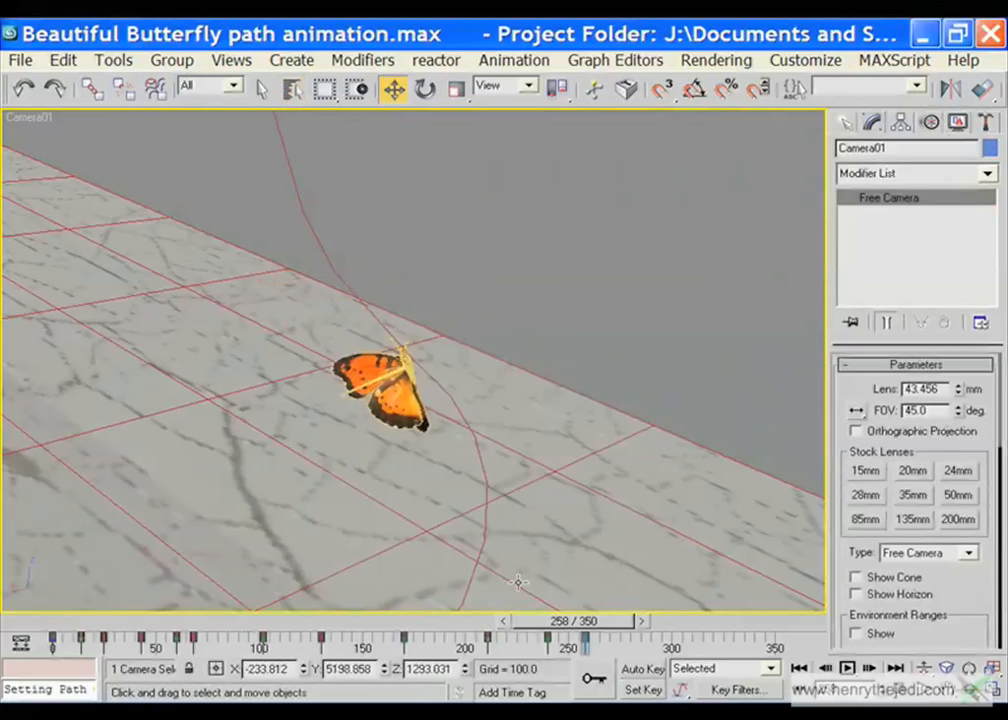
{"action": "left_click", "coordinate": [641, 669]}
Go to frame 271 and truck the camera to bring the butterfly fully into the frame
{"action": "left_click_drag", "start_coordinate": [540, 621], "coordinate": [500, 625]}
{"action": "left_click_drag", "start_coordinate": [476, 627], "coordinate": [563, 627]}
{"action": "key", "text": "w"}
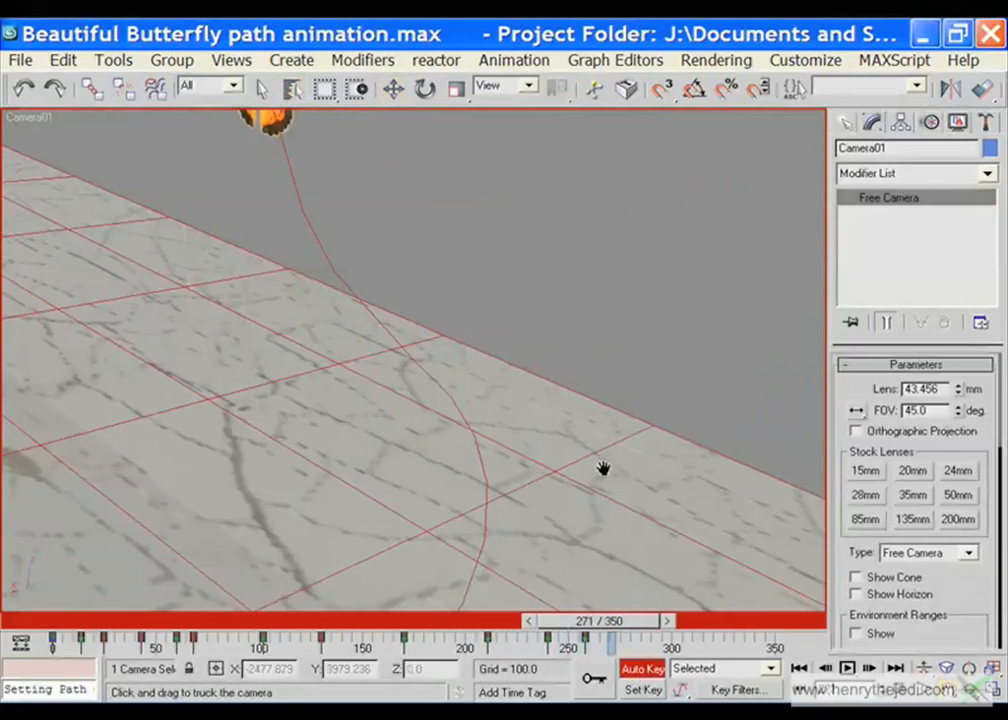
{"action": "left_click_drag", "start_coordinate": [603, 468], "coordinate": [636, 482]}
{"action": "left_click_drag", "start_coordinate": [317, 174], "coordinate": [685, 288]}
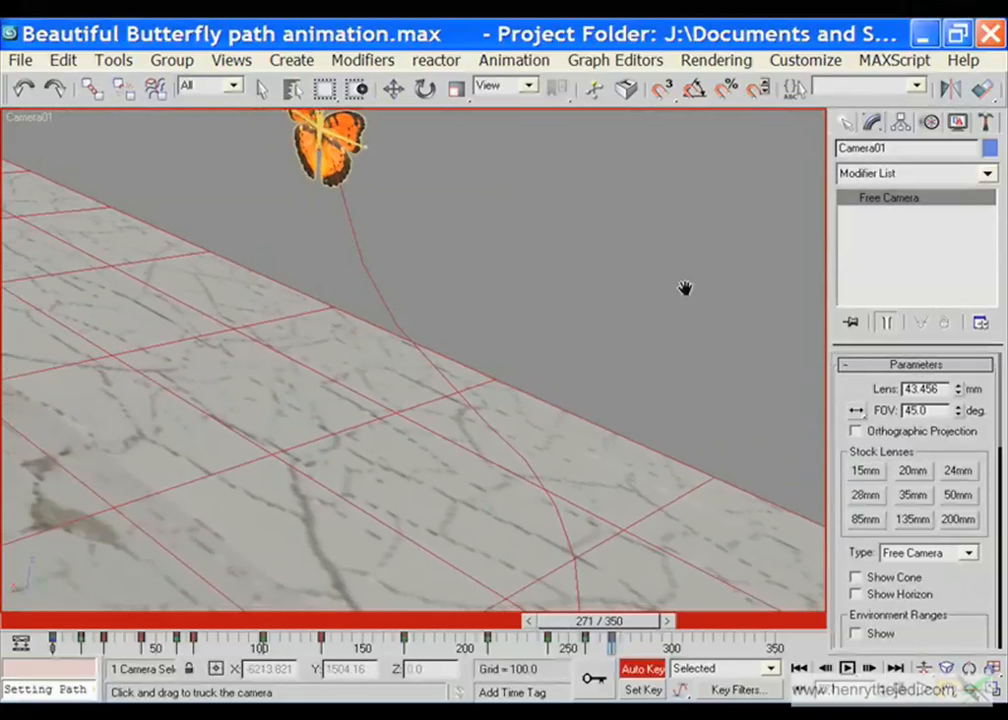
{"action": "left_click_drag", "start_coordinate": [357, 198], "coordinate": [590, 390]}
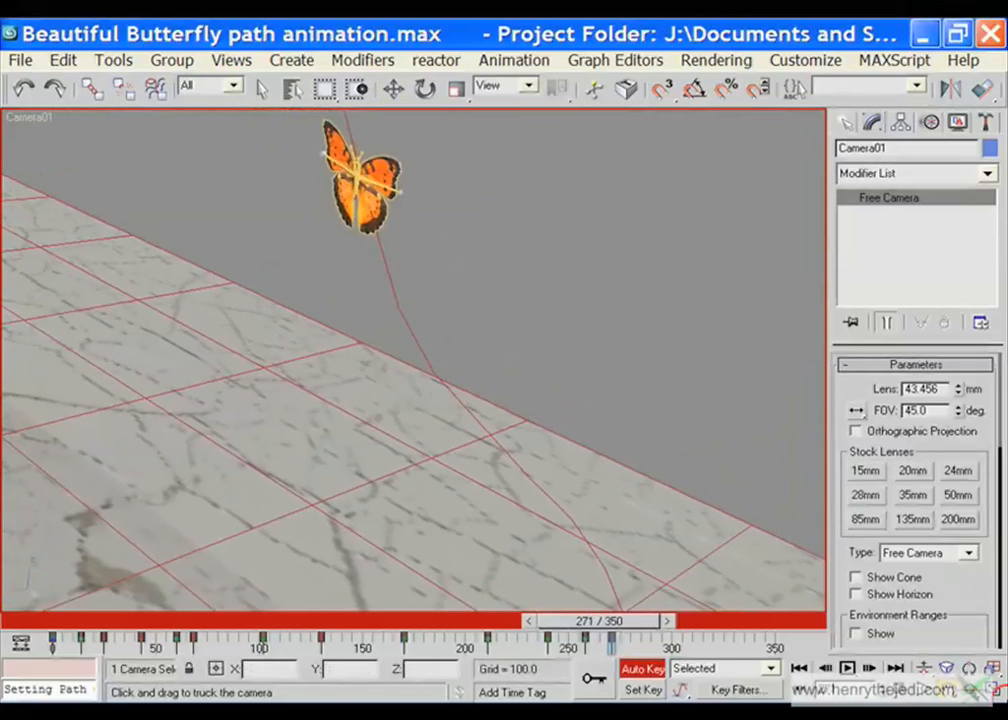
In the Front viewport, rotate the frame 271 camera upward and lower it to about Z 990
{"action": "left_click", "coordinate": [997, 693]}
{"action": "left_click_drag", "start_coordinate": [605, 146], "coordinate": [605, 175]}
{"action": "left_click_drag", "start_coordinate": [457, 288], "coordinate": [526, 222]}
{"action": "right_click", "coordinate": [583, 173]}
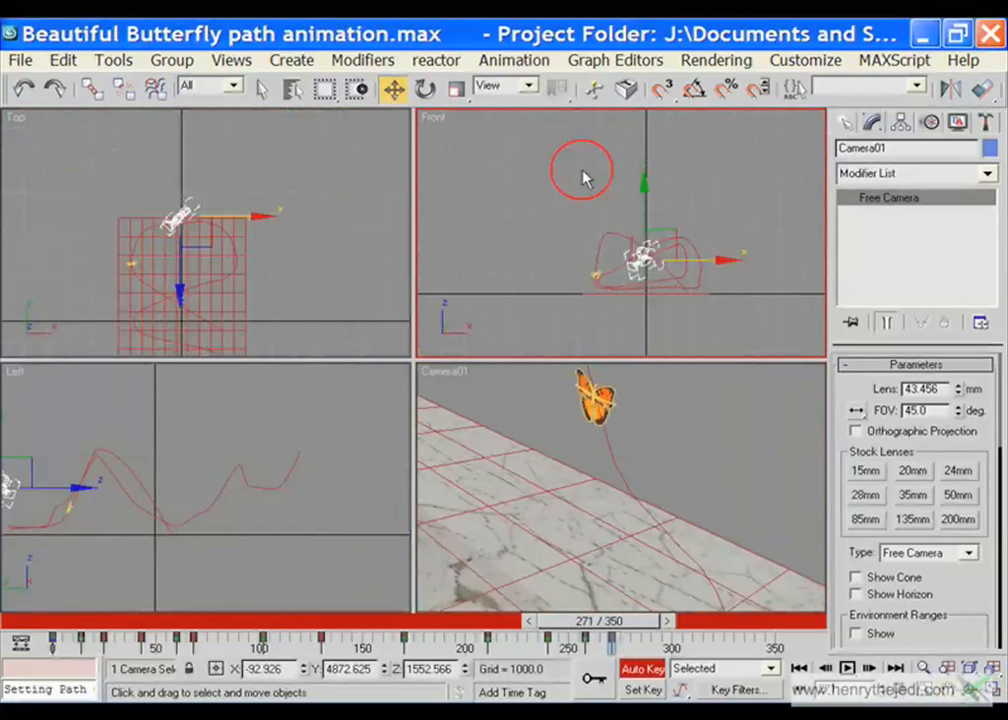
{"action": "left_click", "coordinate": [425, 89]}
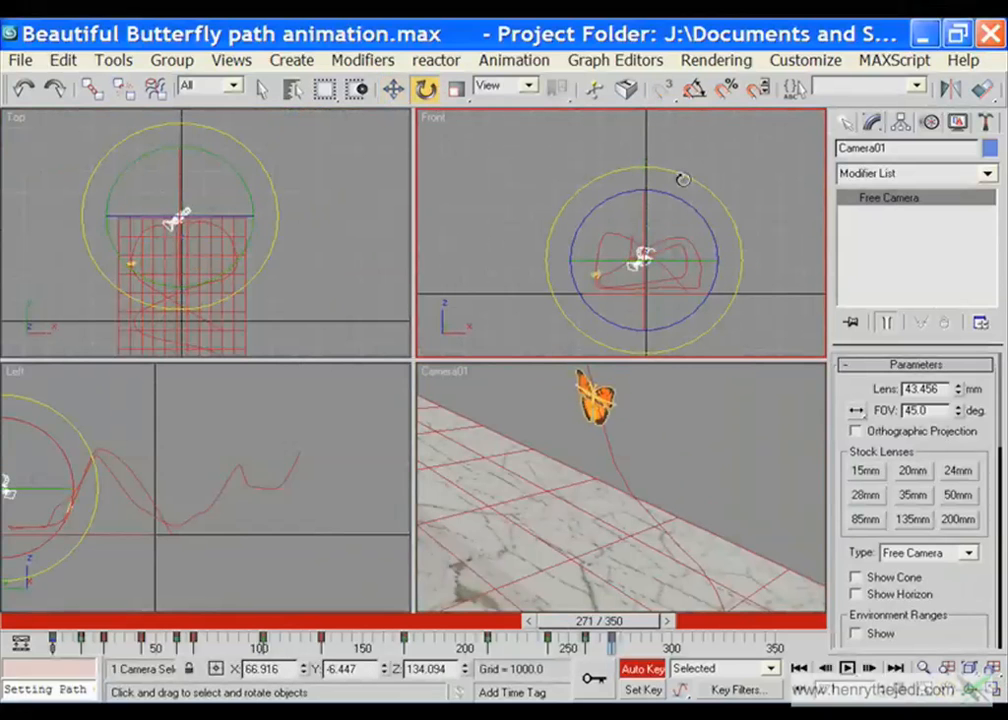
{"action": "left_click_drag", "start_coordinate": [677, 176], "coordinate": [590, 207]}
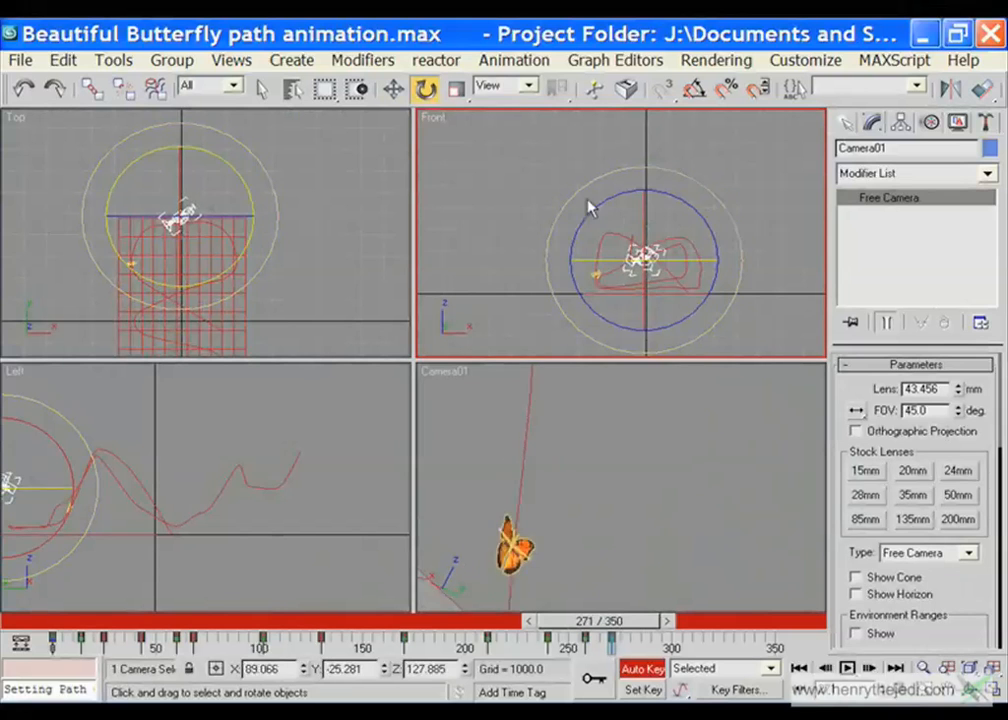
{"action": "left_click", "coordinate": [393, 89]}
{"action": "mouse_move", "coordinate": [641, 262]}
{"action": "left_mouse_down"}
{"action": "mouse_move", "coordinate": [645, 222]}
{"action": "mouse_move", "coordinate": [645, 268]}
{"action": "left_mouse_up"}
Dolly the frame 271 camera in close to the butterfly and shift it to about Y 3002 in the Top viewport
{"action": "right_click", "coordinate": [475, 390]}
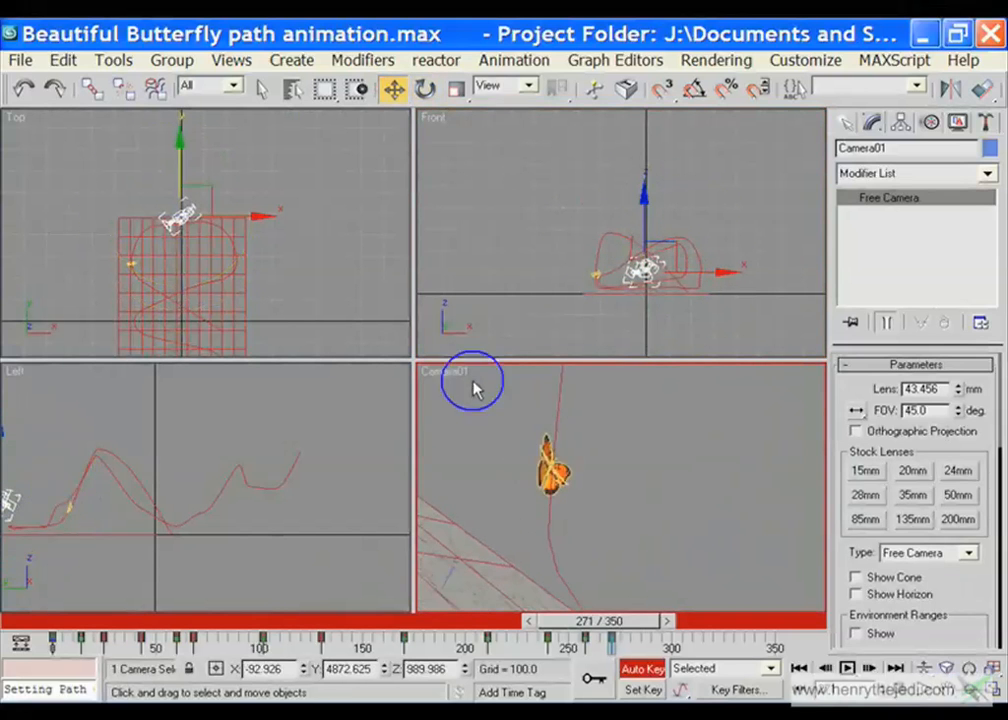
{"action": "left_click", "coordinate": [924, 668]}
{"action": "left_click_drag", "start_coordinate": [760, 590], "coordinate": [700, 300]}
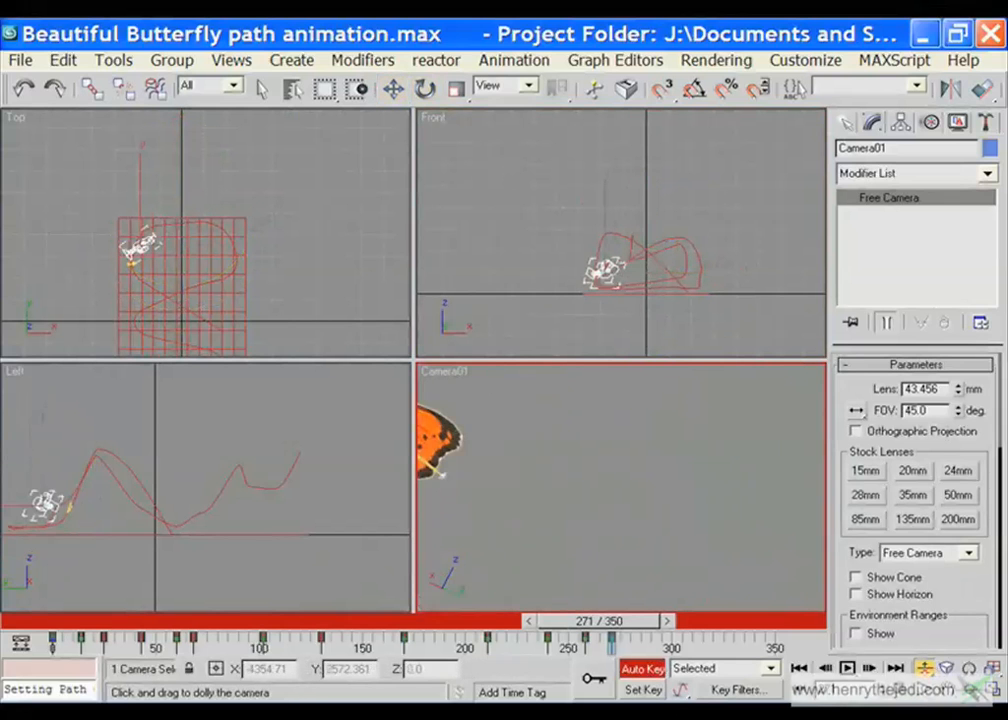
{"action": "left_click", "coordinate": [396, 90]}
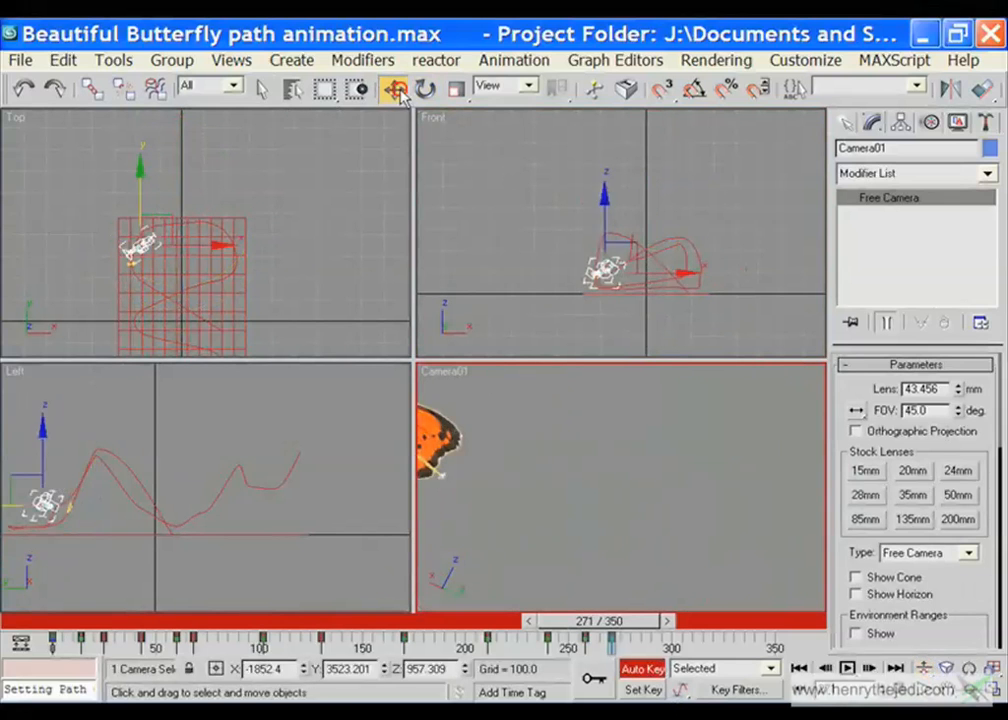
{"action": "mouse_move", "coordinate": [143, 183]}
{"action": "left_mouse_down"}
{"action": "mouse_move", "coordinate": [141, 172]}
{"action": "mouse_move", "coordinate": [140, 185]}
{"action": "left_mouse_up"}
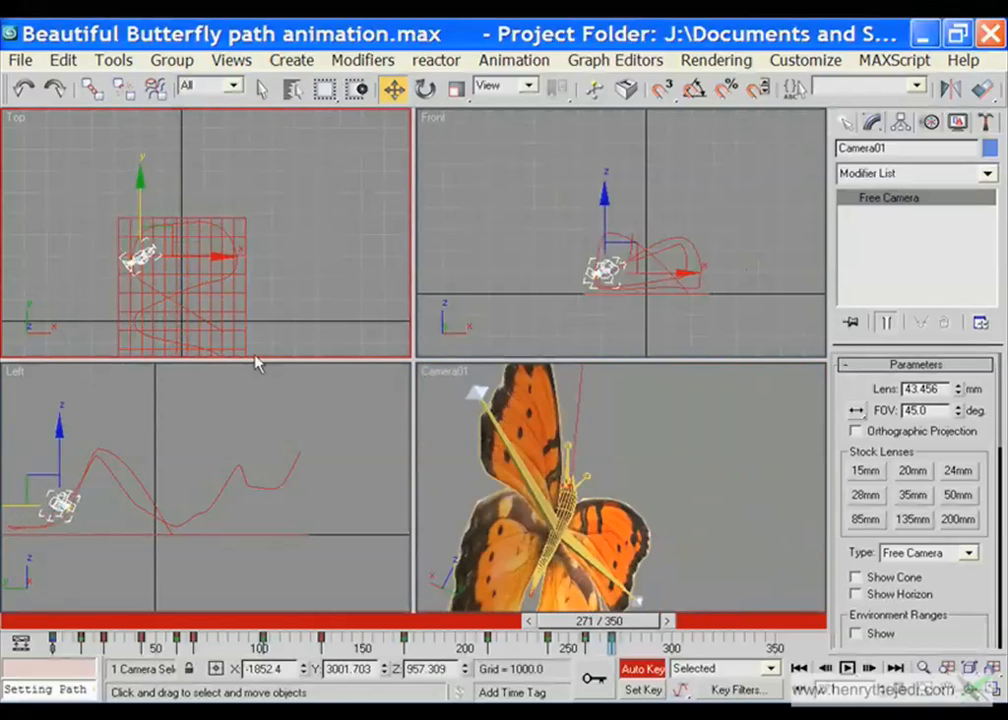
Go to frame 307 and, in the enlarged Camera01 view, dolly the camera far back and truck it
{"action": "mouse_move", "coordinate": [608, 620]}
{"action": "left_mouse_down"}
{"action": "mouse_move", "coordinate": [583, 623]}
{"action": "mouse_move", "coordinate": [615, 636]}
{"action": "left_mouse_up"}
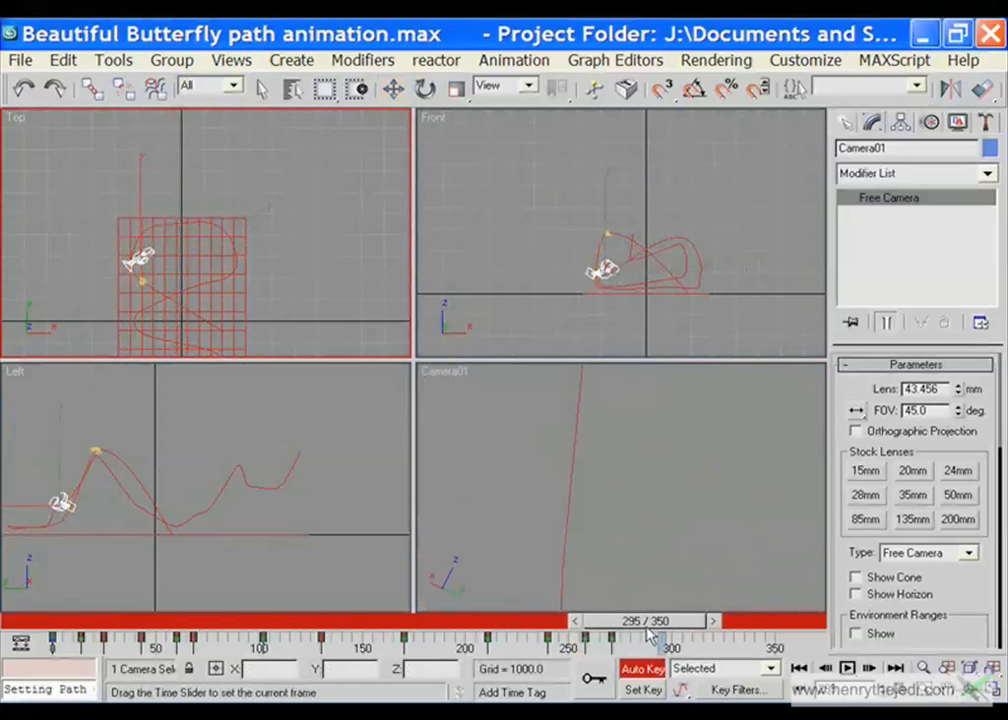
{"action": "key", "text": "w"}
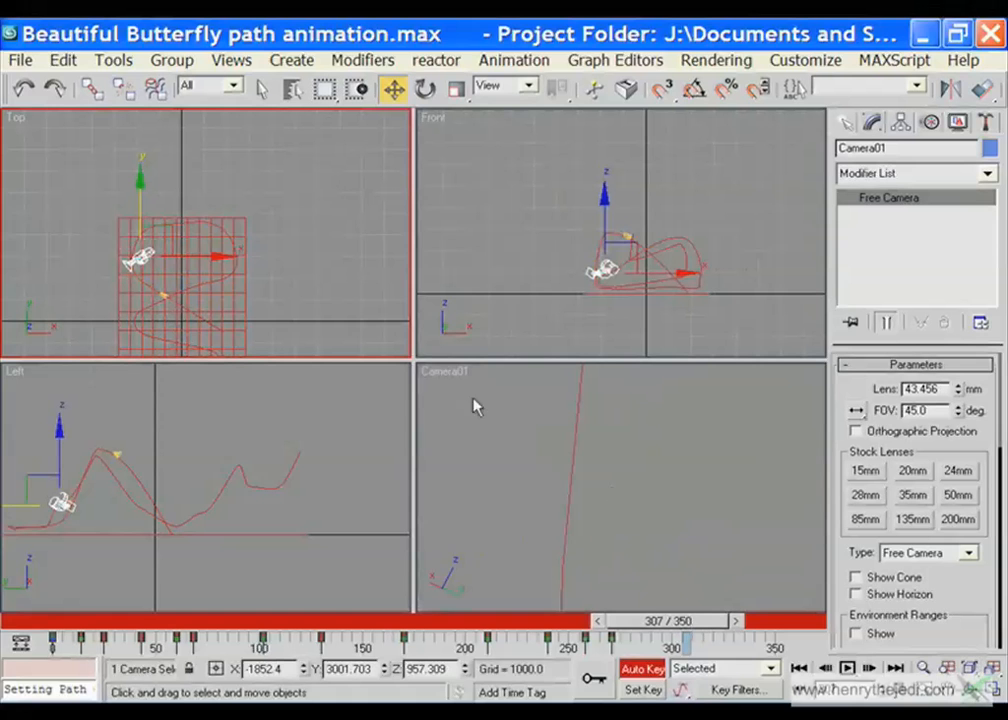
{"action": "right_click", "coordinate": [447, 373]}
{"action": "key", "text": "alt+w"}
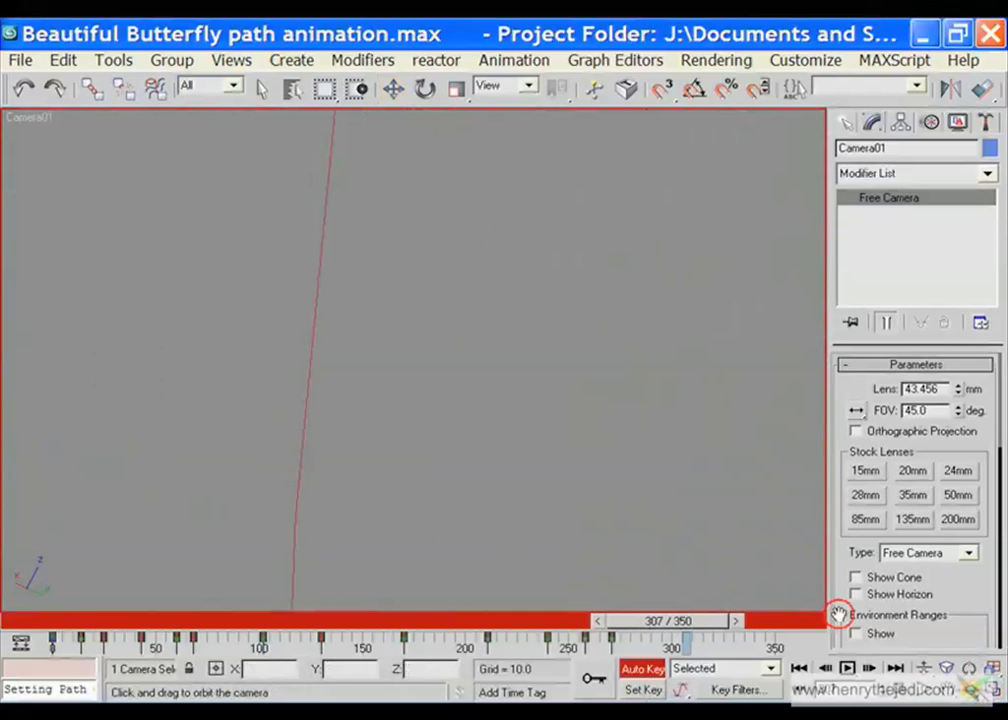
{"action": "left_click", "coordinate": [925, 670]}
{"action": "left_click_drag", "start_coordinate": [225, 240], "coordinate": [290, 605]}
{"action": "left_click_drag", "start_coordinate": [375, 262], "coordinate": [388, 275]}
{"action": "left_click", "coordinate": [994, 688]}
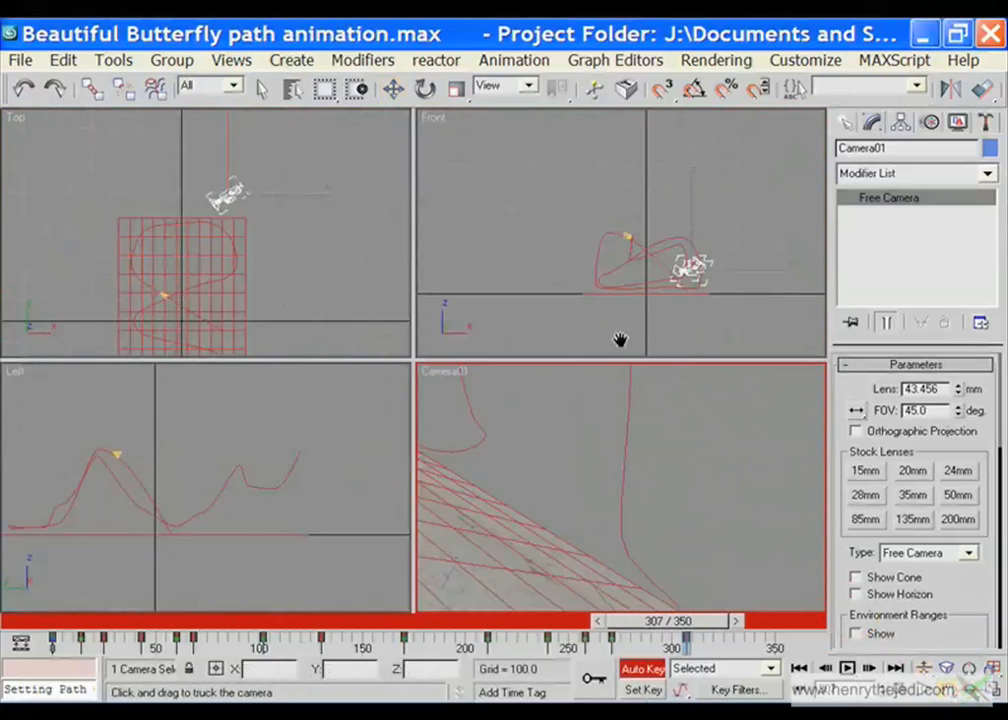
Move the frame 307 camera to about X 3931, Y 3668 and Z 2649 to bring the butterfly into view
{"action": "left_click", "coordinate": [393, 89]}
{"action": "left_click_drag", "start_coordinate": [692, 213], "coordinate": [686, 177]}
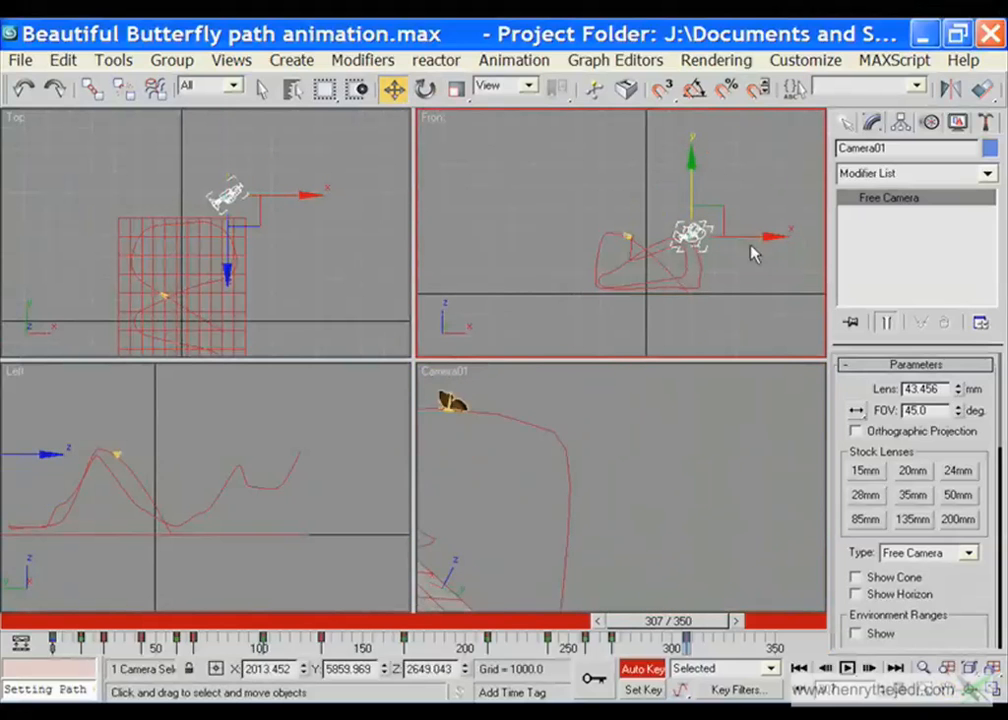
{"action": "left_click_drag", "start_coordinate": [751, 237], "coordinate": [794, 244]}
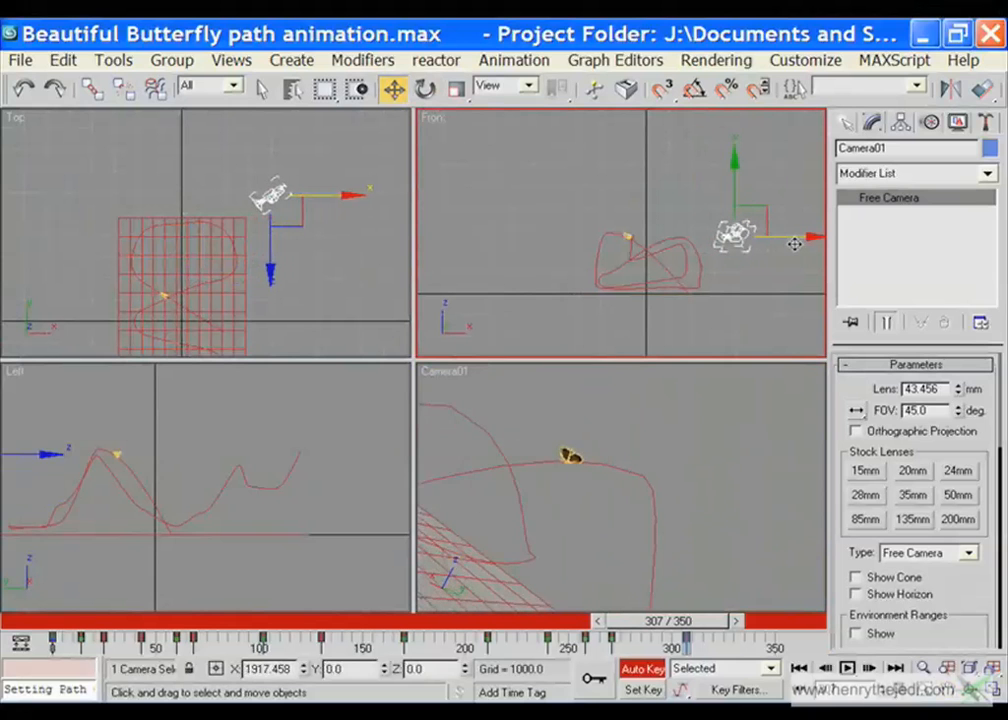
{"action": "left_click_drag", "start_coordinate": [272, 145], "coordinate": [265, 195]}
Enlarge the Camera01 view, go to frame 328, and truck the camera to keep the butterfly in view
{"action": "right_click", "coordinate": [438, 373]}
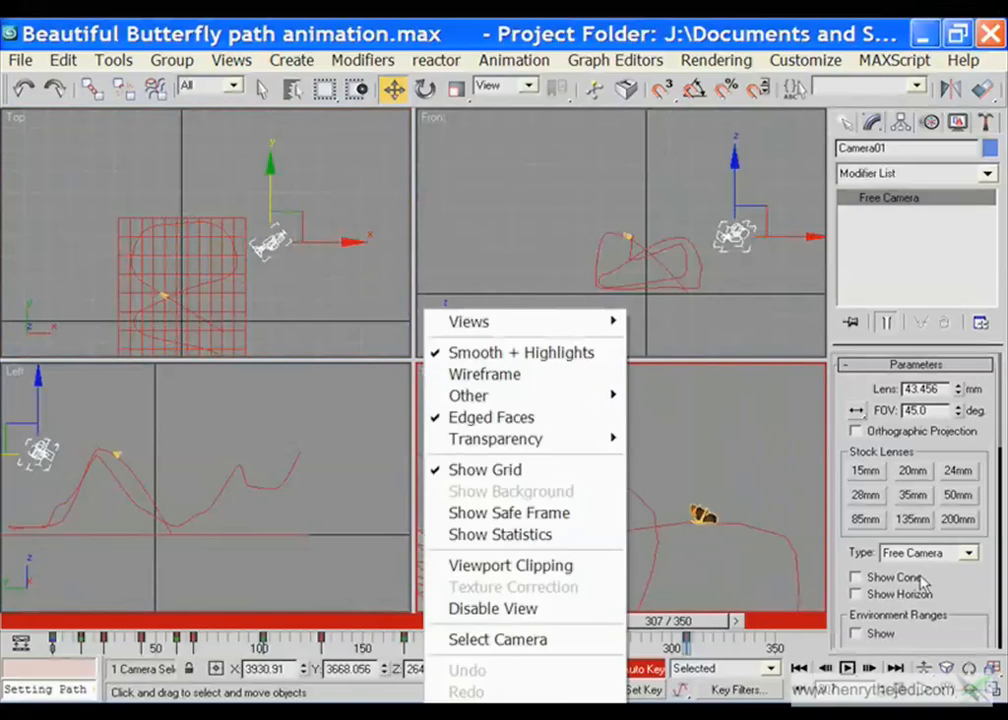
{"action": "left_click", "coordinate": [994, 689]}
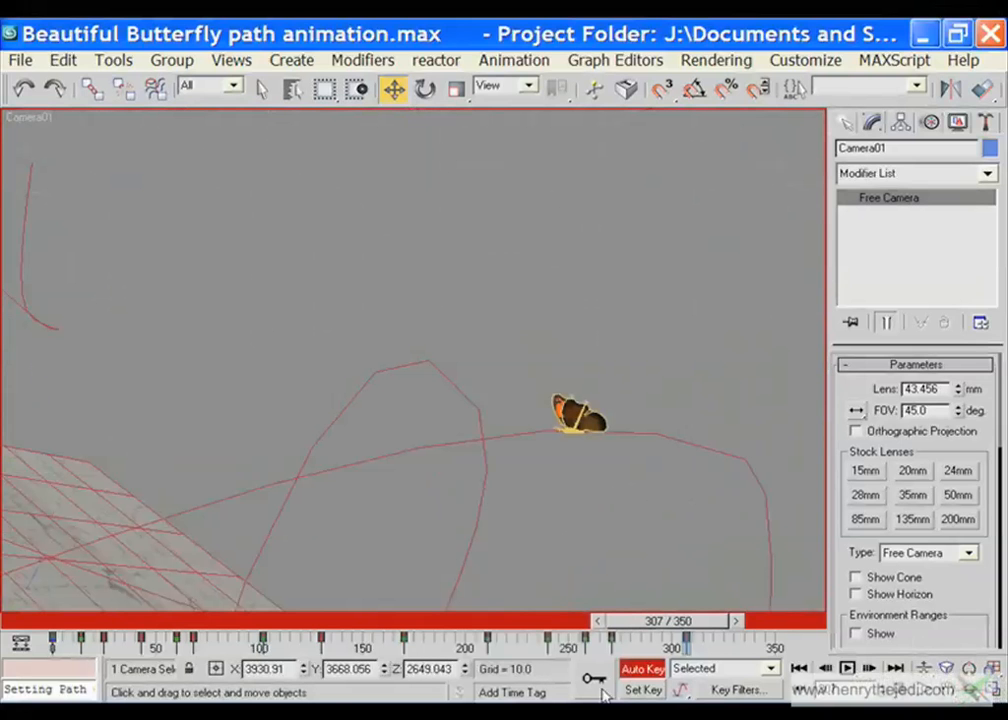
{"action": "left_click_drag", "start_coordinate": [642, 632], "coordinate": [683, 634]}
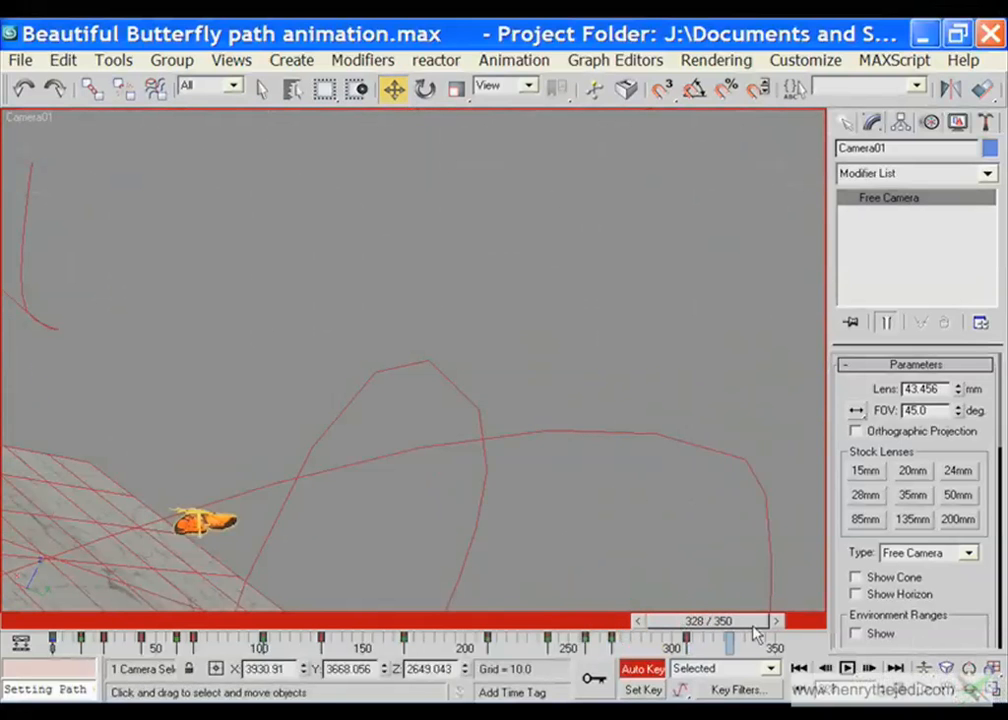
{"action": "left_click_drag", "start_coordinate": [335, 410], "coordinate": [414, 557]}
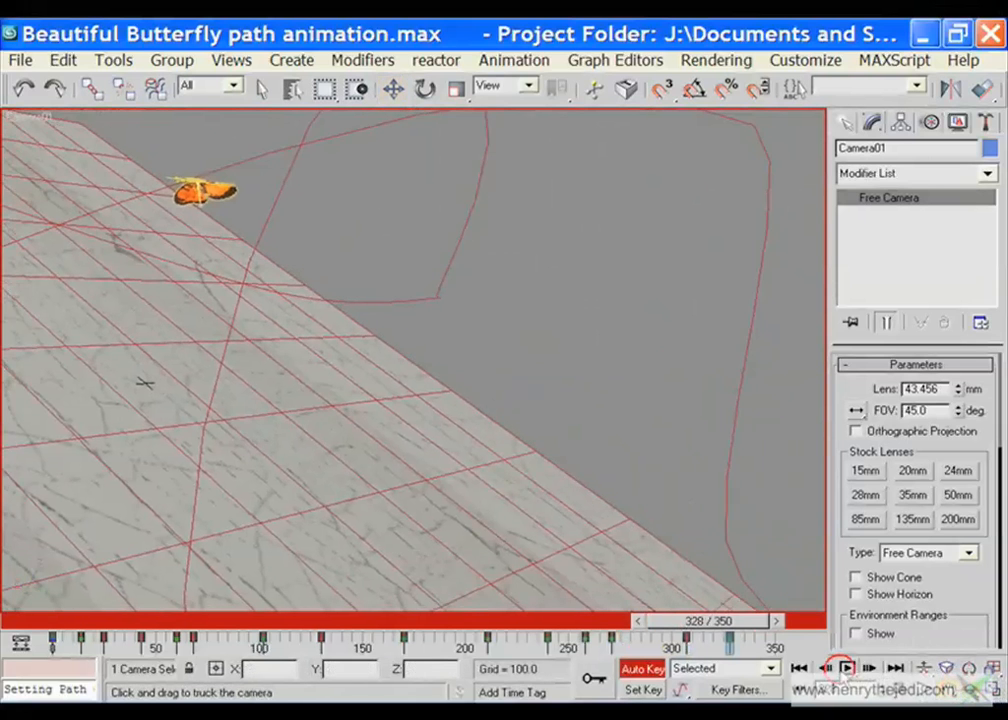
{"action": "left_click_drag", "start_coordinate": [47, 307], "coordinate": [79, 322]}
{"action": "left_click_drag", "start_coordinate": [560, 587], "coordinate": [590, 597]}
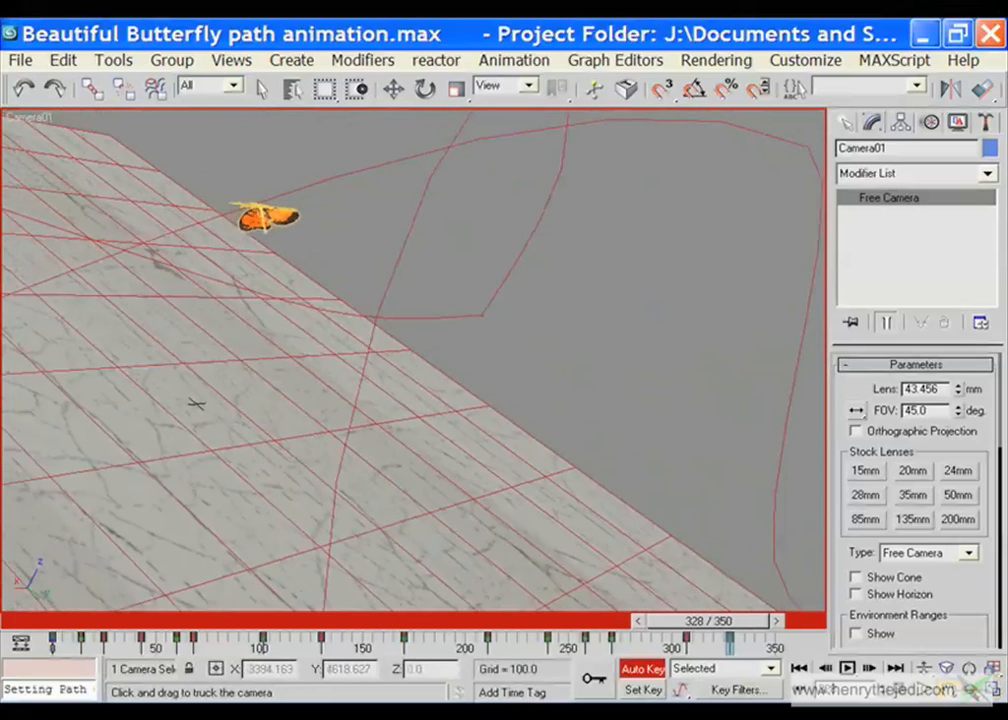
{"action": "left_click_drag", "start_coordinate": [174, 405], "coordinate": [305, 450]}
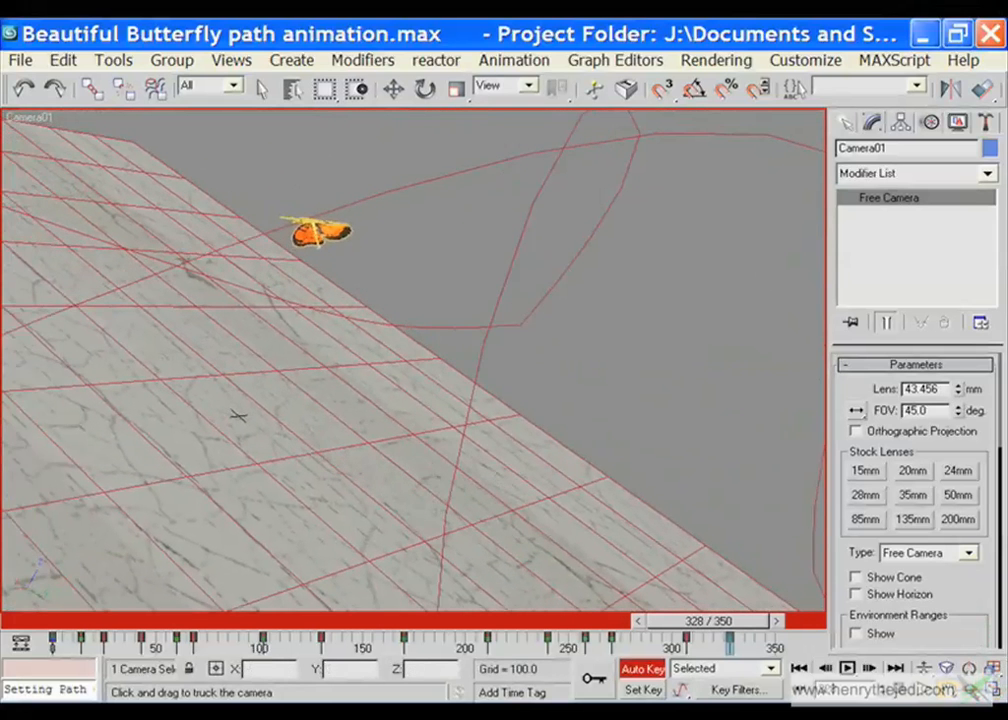
Shift the camera's frame 328 key to about frame 348 and, still at frame 328, move the camera toward the ground plane in the Top viewport
{"action": "left_click", "coordinate": [995, 689]}
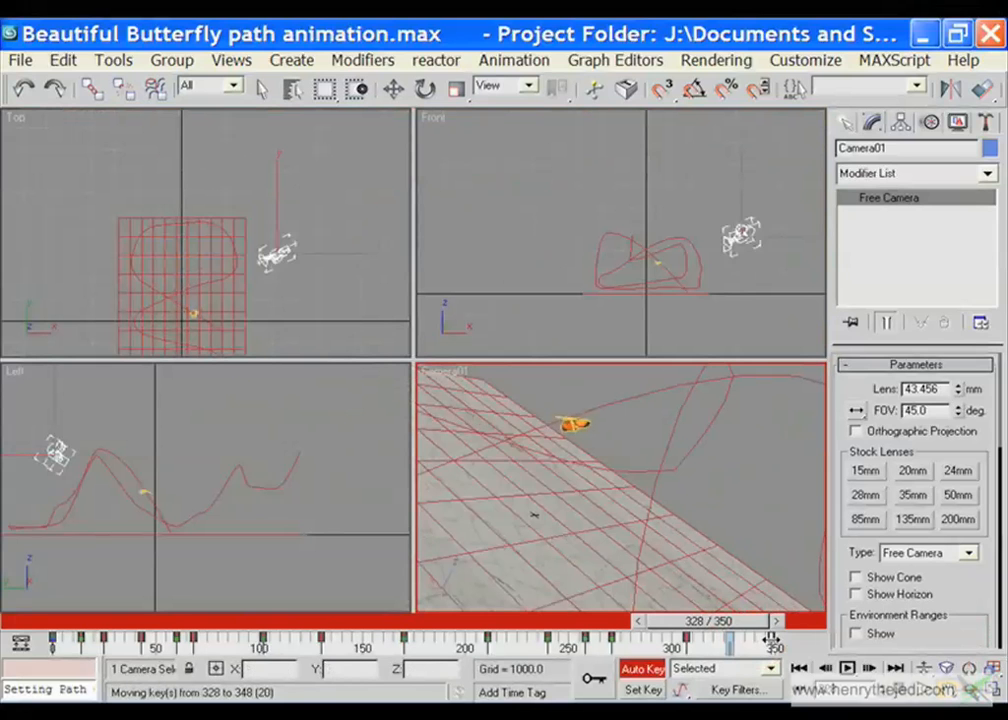
{"action": "left_click_drag", "start_coordinate": [771, 638], "coordinate": [773, 638]}
{"action": "left_click", "coordinate": [392, 90]}
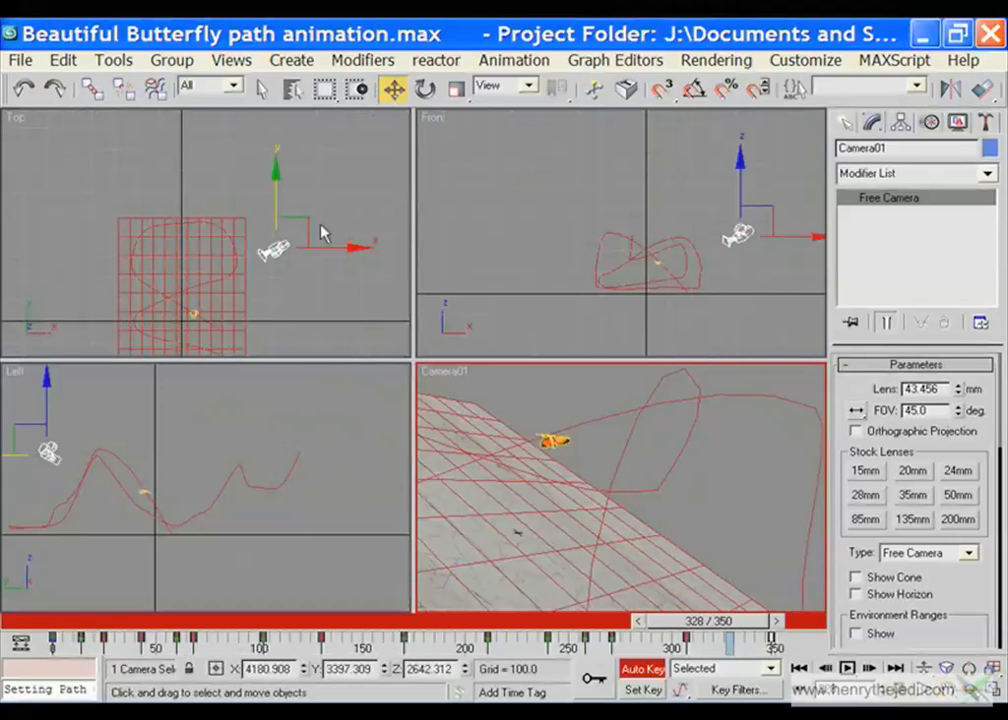
{"action": "left_click_drag", "start_coordinate": [279, 201], "coordinate": [273, 213]}
{"action": "left_click_drag", "start_coordinate": [346, 267], "coordinate": [292, 270]}
Rotate the frame 328 camera to about X 48, Y -30 and Z 174 toward the butterfly, enlarge its view, and turn off Auto Key
{"action": "key", "text": "e"}
{"action": "left_click_drag", "start_coordinate": [317, 220], "coordinate": [290, 140]}
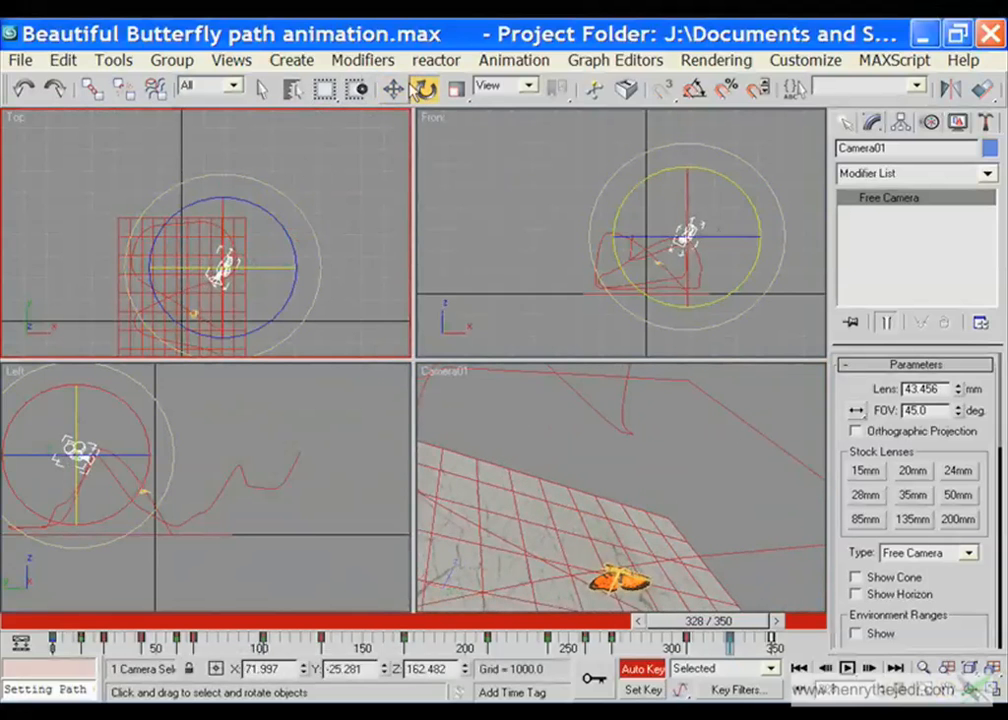
{"action": "left_click_drag", "start_coordinate": [225, 243], "coordinate": [230, 276]}
{"action": "right_click", "coordinate": [427, 373]}
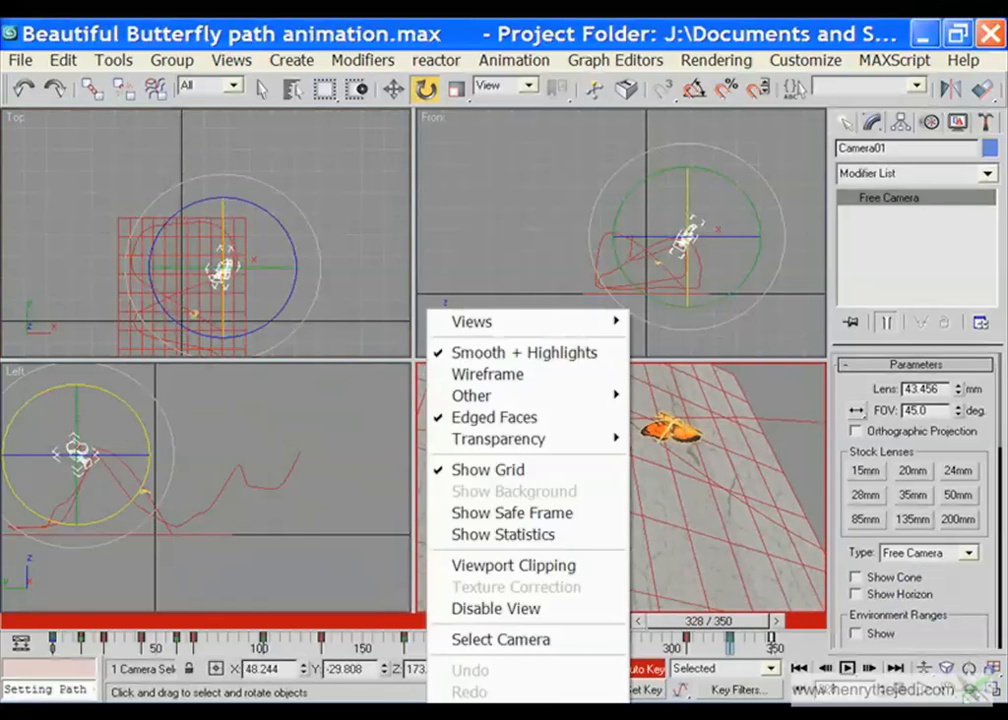
{"action": "key", "text": "alt+w"}
{"action": "left_click", "coordinate": [640, 669]}
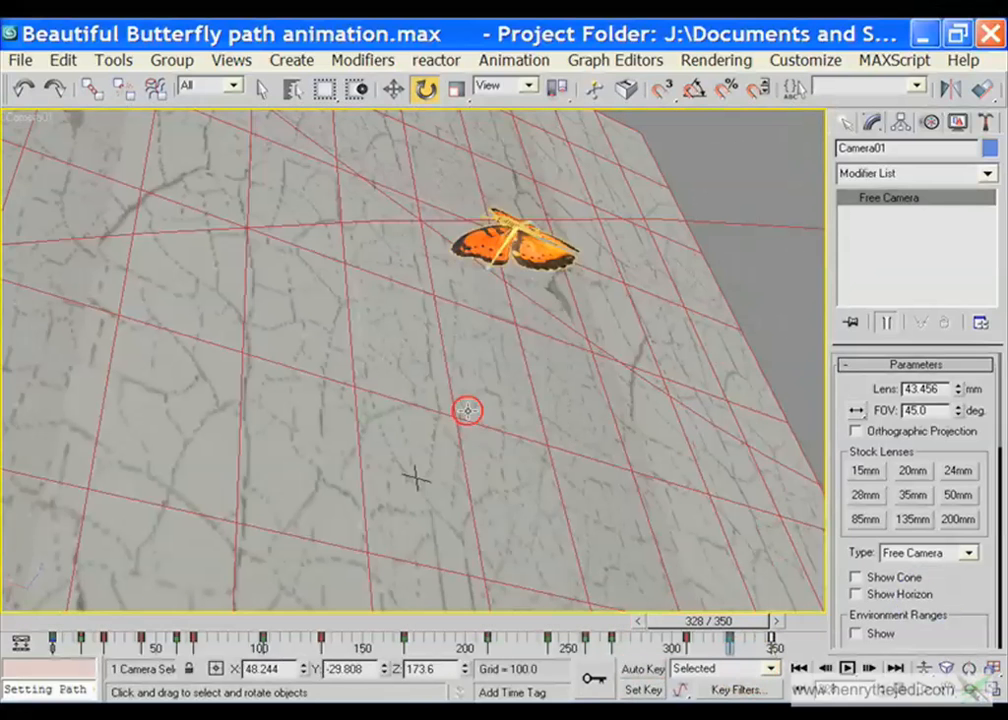
Enlarge the ground plane by raising its length to about 84723 and copying that value into its width
{"action": "left_click", "coordinate": [414, 477]}
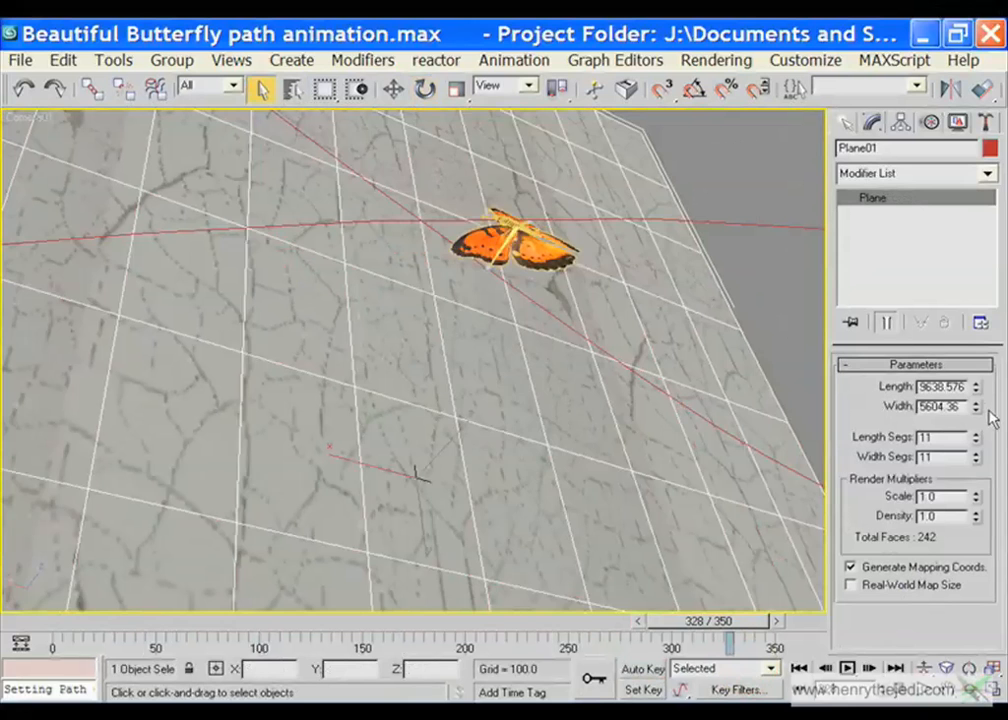
{"action": "mouse_move", "coordinate": [979, 396]}
{"action": "left_mouse_down"}
{"action": "mouse_move", "coordinate": [980, 385]}
{"action": "mouse_move", "coordinate": [982, 430]}
{"action": "mouse_move", "coordinate": [988, 408]}
{"action": "left_mouse_up"}
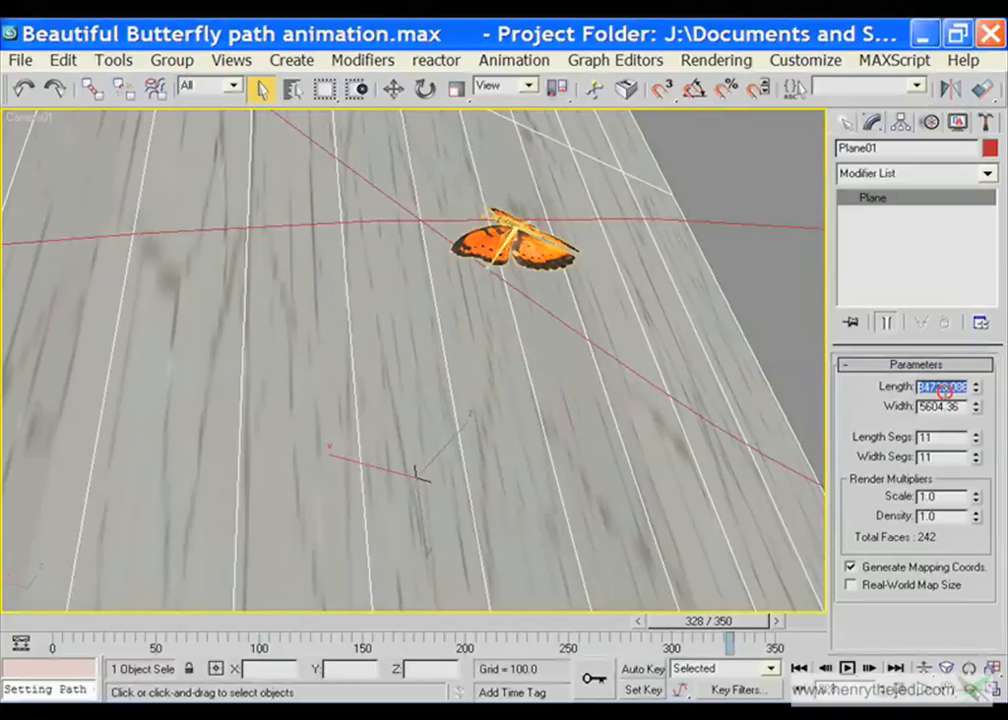
{"action": "right_click", "coordinate": [945, 392]}
{"action": "left_click", "coordinate": [904, 457]}
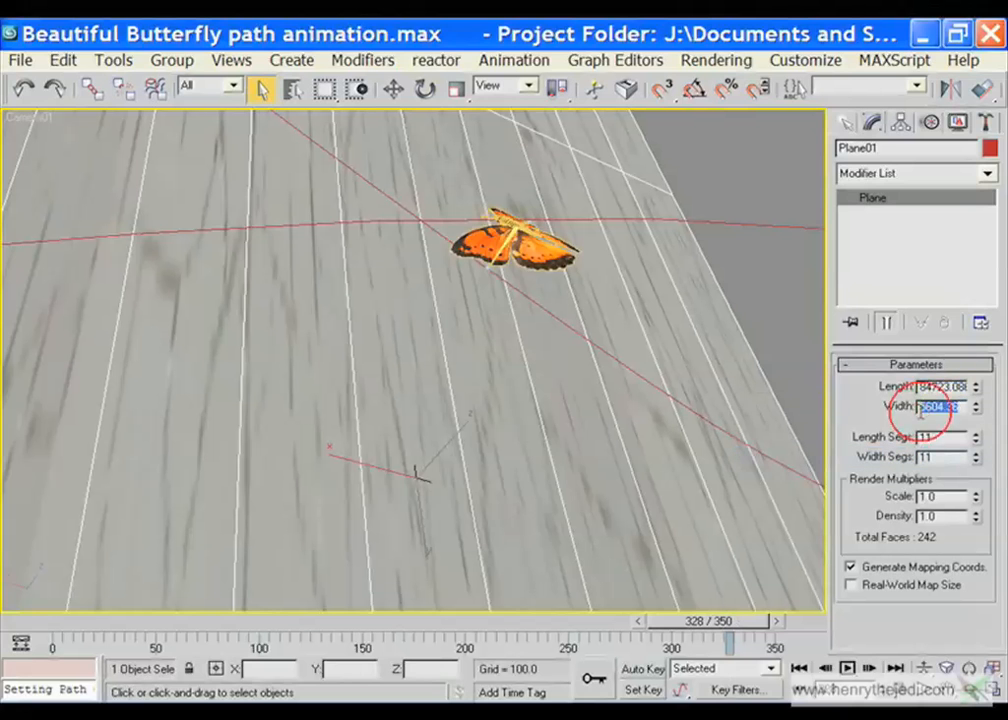
{"action": "right_click", "coordinate": [921, 409]}
{"action": "key", "text": "Escape"}
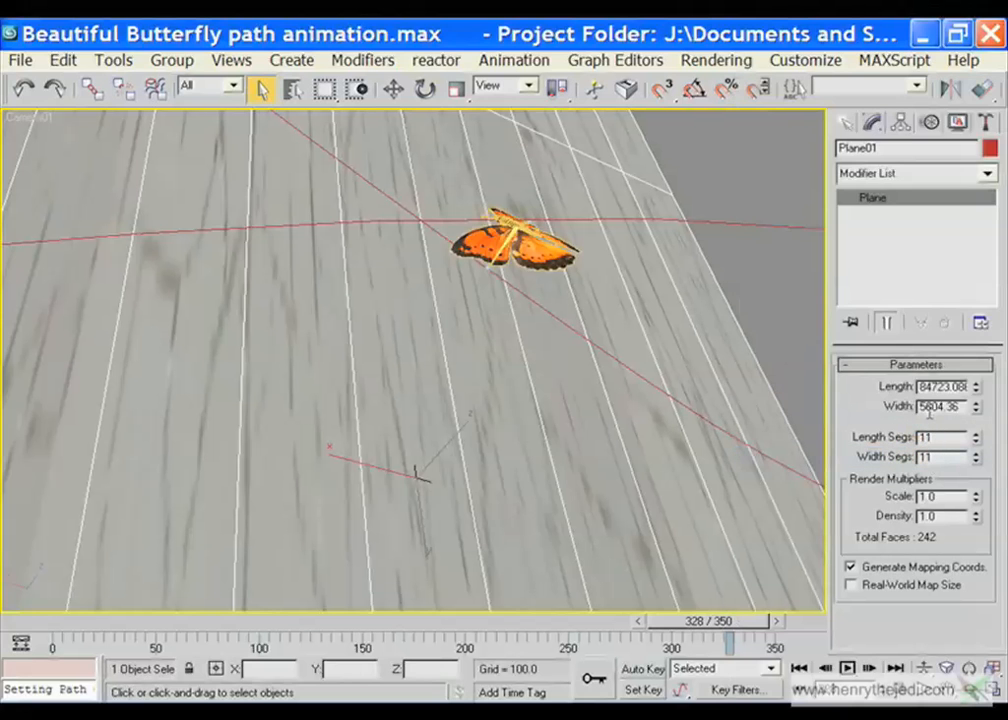
{"action": "right_click", "coordinate": [927, 404]}
{"action": "left_click", "coordinate": [963, 490]}
Return to frame 0 and make a test render of the Camera01 view to check the enlarged ground
{"action": "left_click_drag", "start_coordinate": [742, 621], "coordinate": [45, 596]}
{"action": "key", "text": "q"}
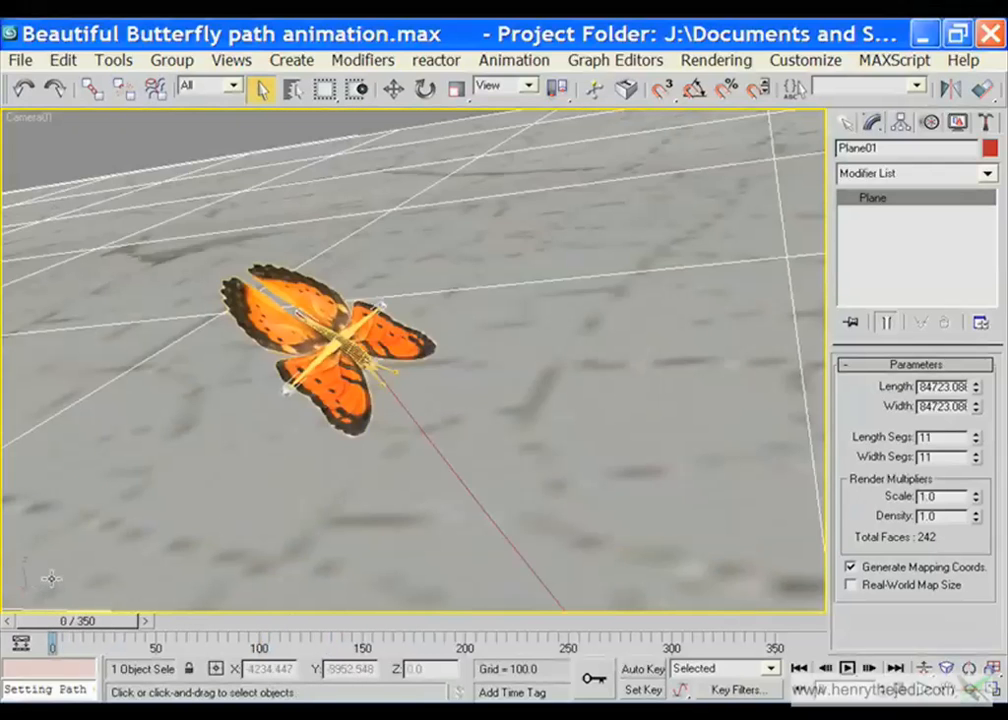
{"action": "key", "text": "shift+q"}
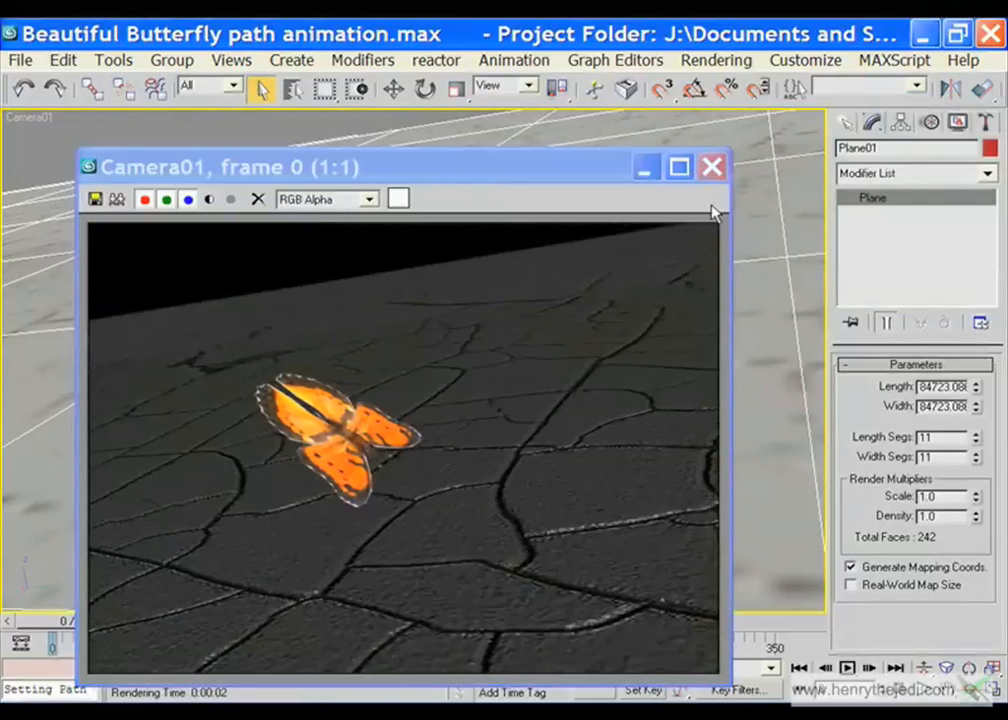
{"action": "left_click", "coordinate": [711, 167]}
Play the animation from frame 0 in the Camera01 view and stop it to check the camera movement
{"action": "left_click_drag", "start_coordinate": [78, 622], "coordinate": [3, 594]}
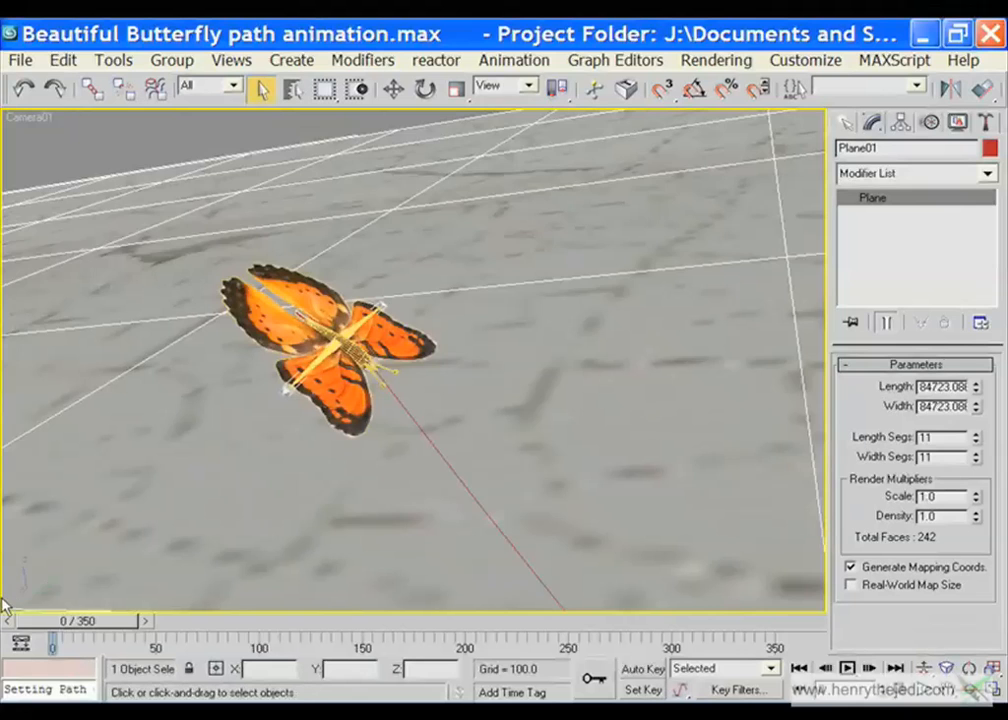
{"action": "key", "text": "/"}
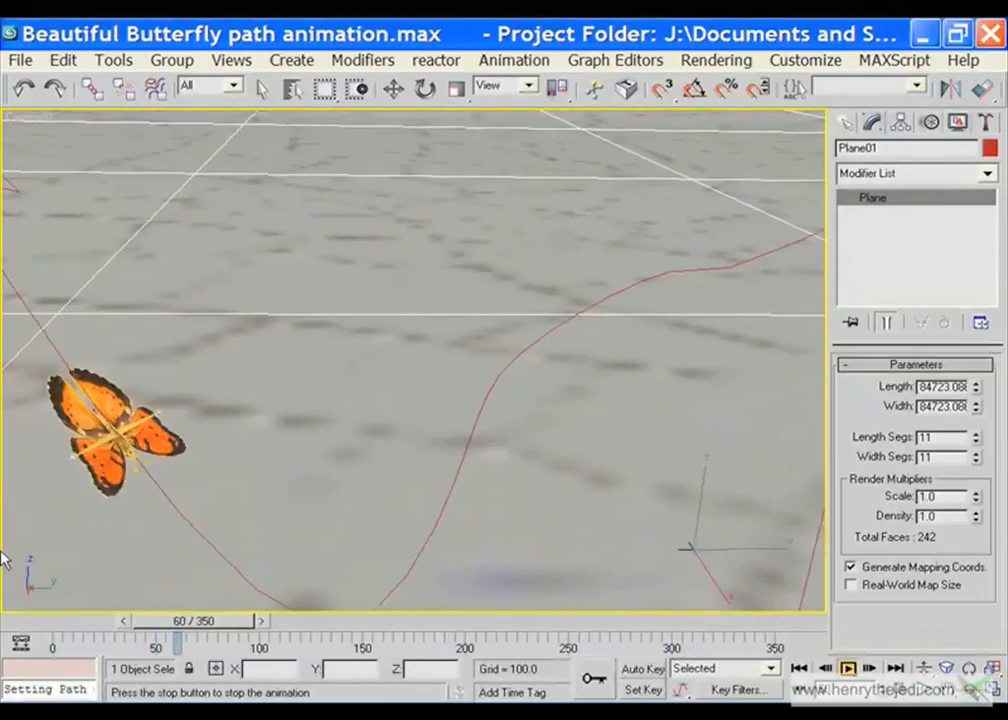
{"action": "left_click", "coordinate": [847, 668]}
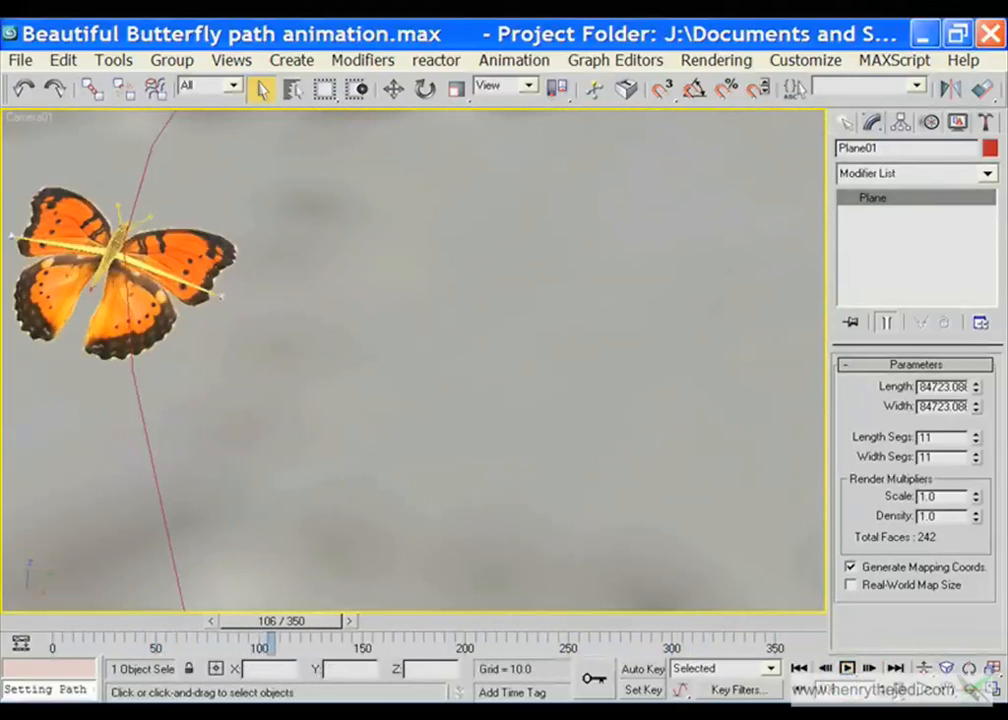
Set the playback speed to 1/2x in the time configuration and replay the animation from frame 0
{"action": "left_click", "coordinate": [897, 690]}
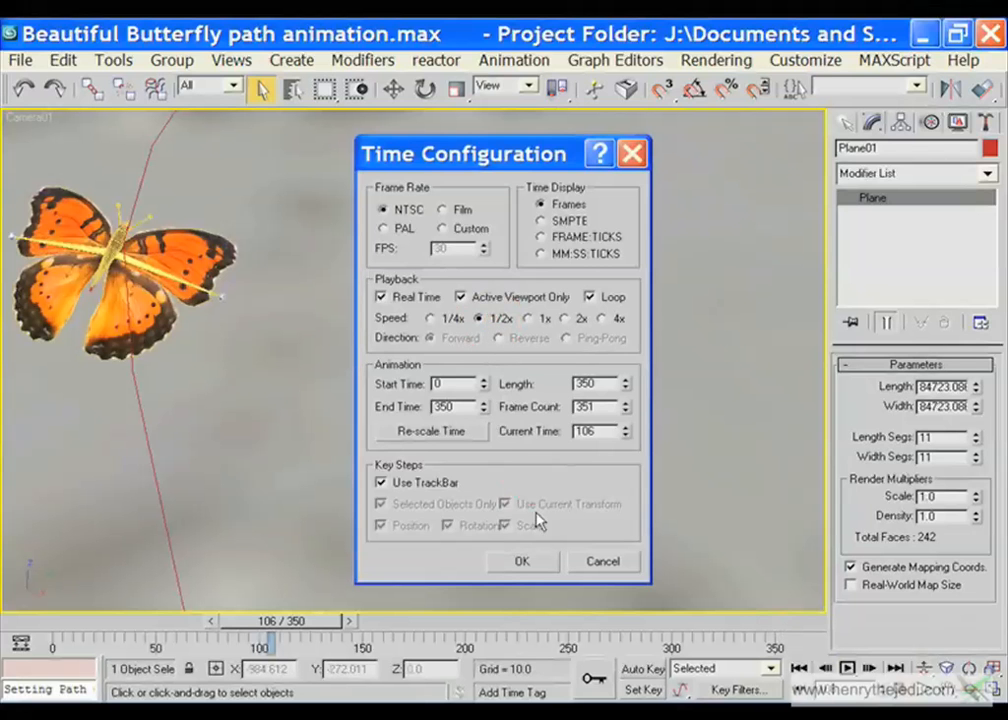
{"action": "left_click", "coordinate": [522, 561]}
{"action": "left_click_drag", "start_coordinate": [309, 621], "coordinate": [73, 600]}
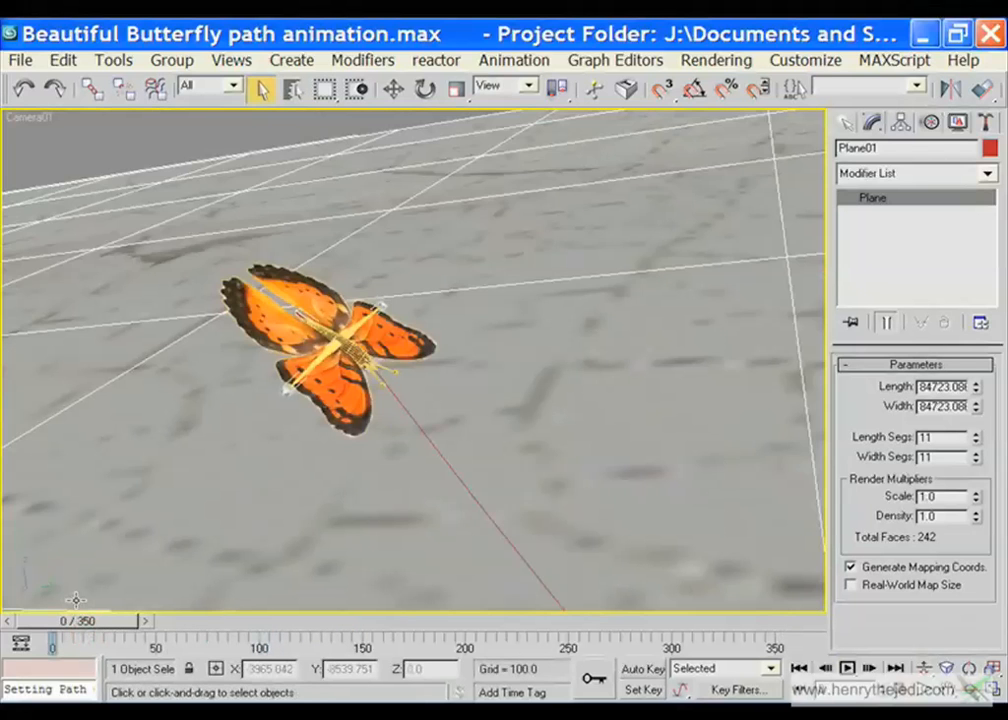
{"action": "key", "text": "slash"}
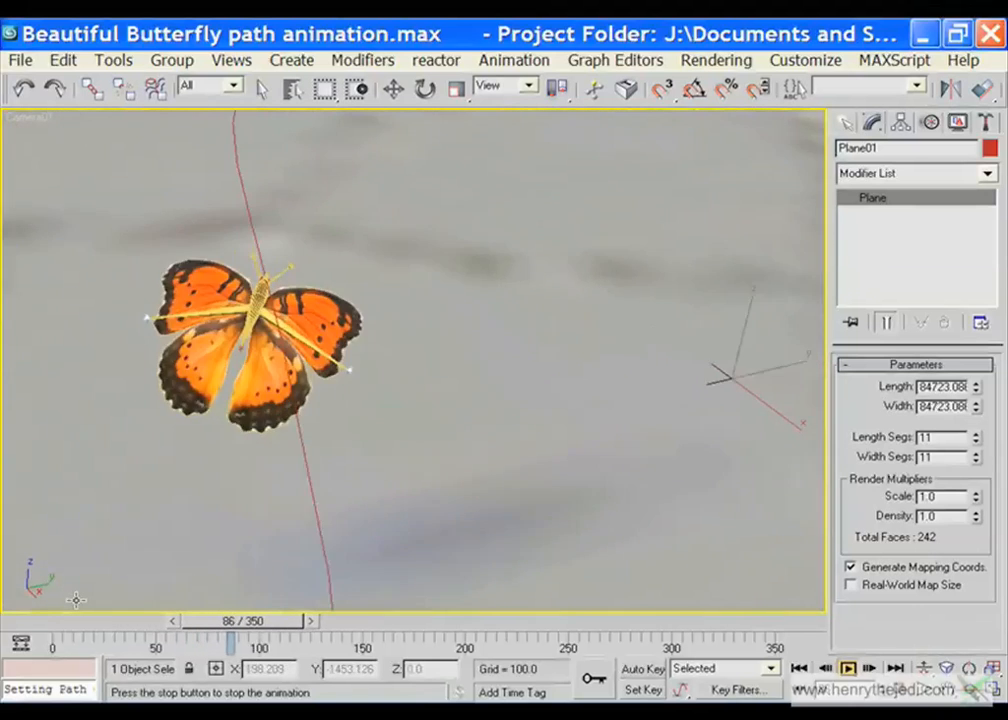
{"action": "key", "text": "slash"}
Make a test render of frame 96 from Camera01, close it, and resume playback of the animation
{"action": "key", "text": "shift+q"}
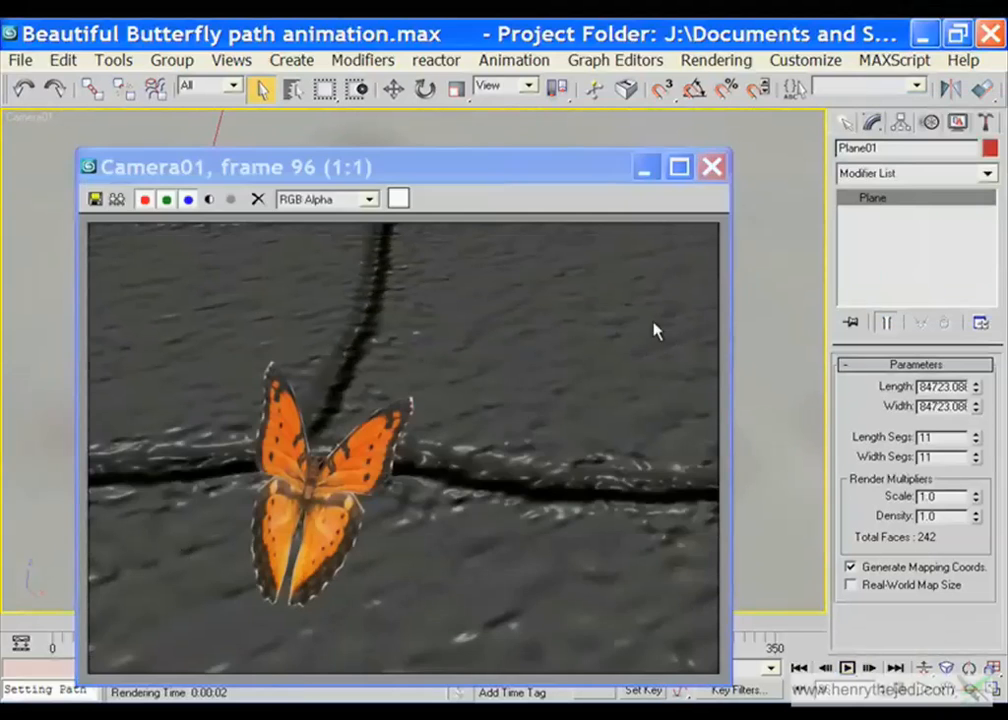
{"action": "left_click", "coordinate": [712, 167]}
{"action": "key", "text": "slash"}
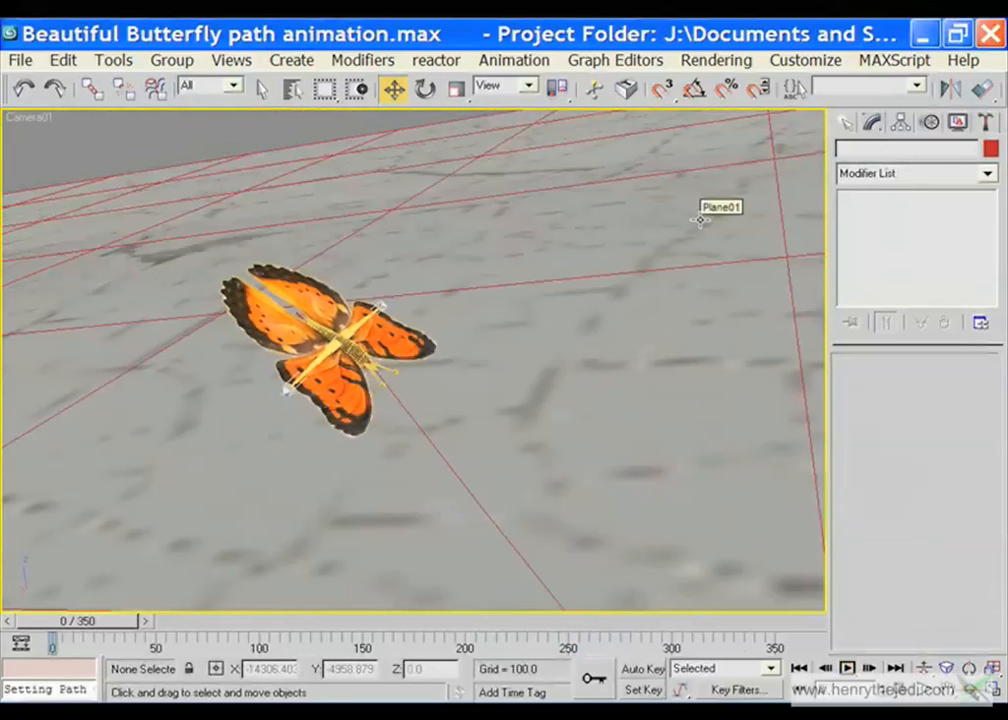
Create a standard Omni light on the ground beside the butterfly and raise it to about Z 2057
{"action": "left_click", "coordinate": [771, 145]}
{"action": "left_click", "coordinate": [843, 123]}
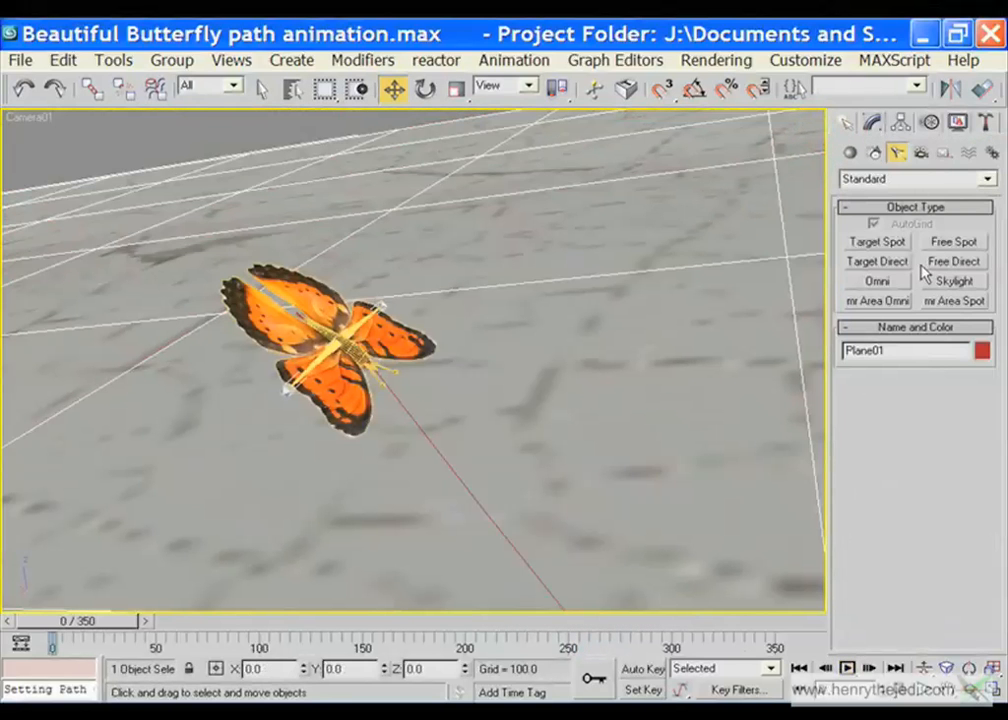
{"action": "left_click", "coordinate": [880, 281]}
{"action": "left_click", "coordinate": [497, 397]}
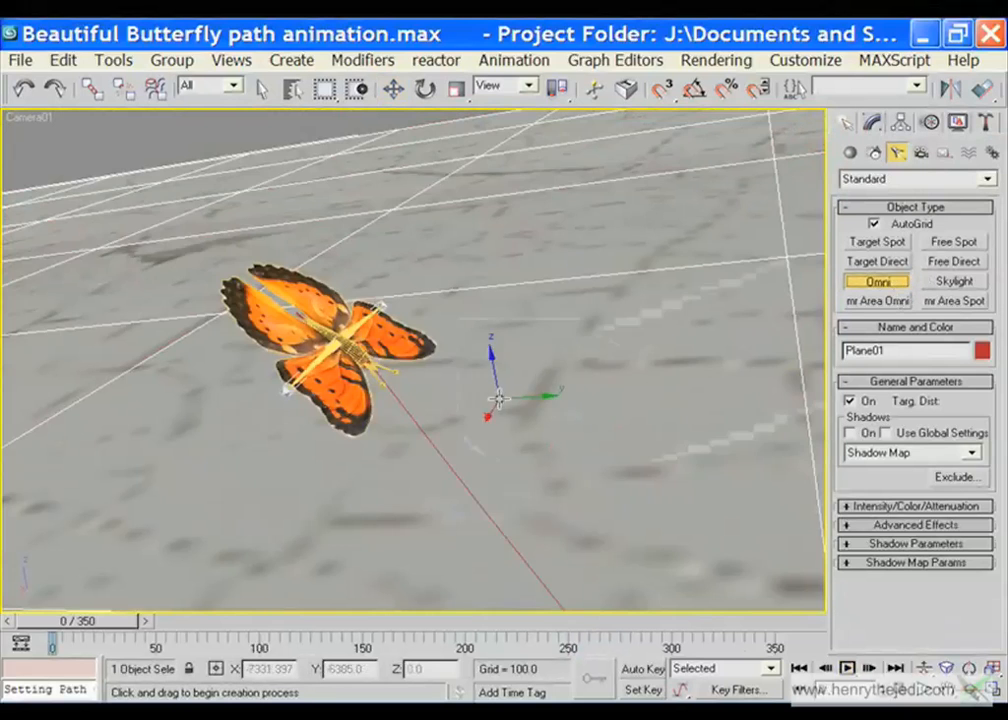
{"action": "right_click", "coordinate": [411, 137]}
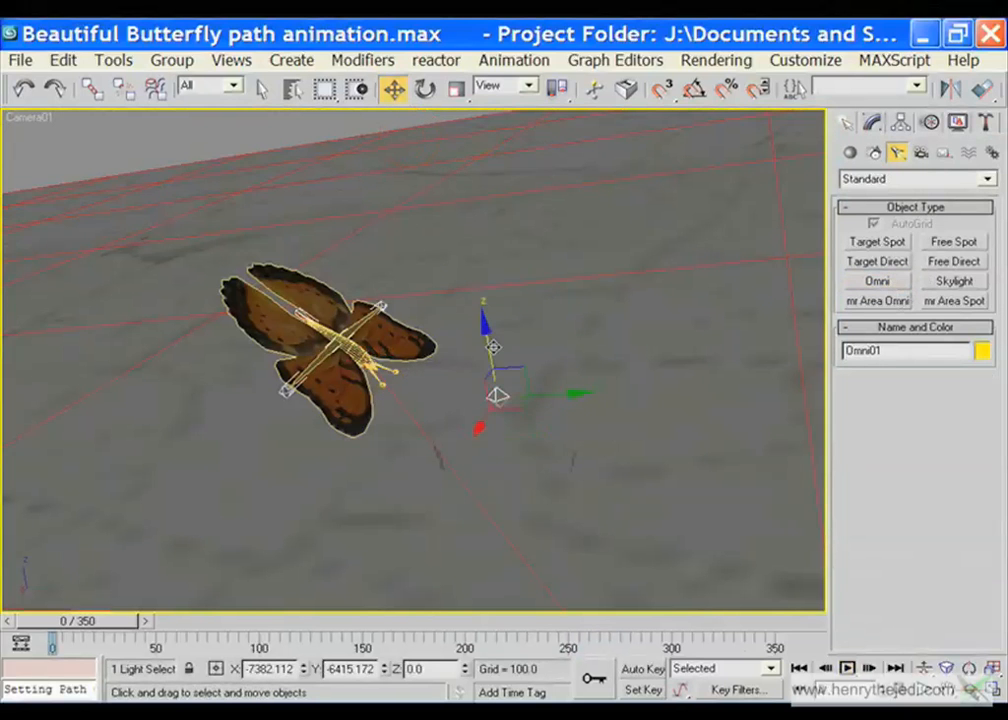
{"action": "left_click_drag", "start_coordinate": [491, 347], "coordinate": [479, 128]}
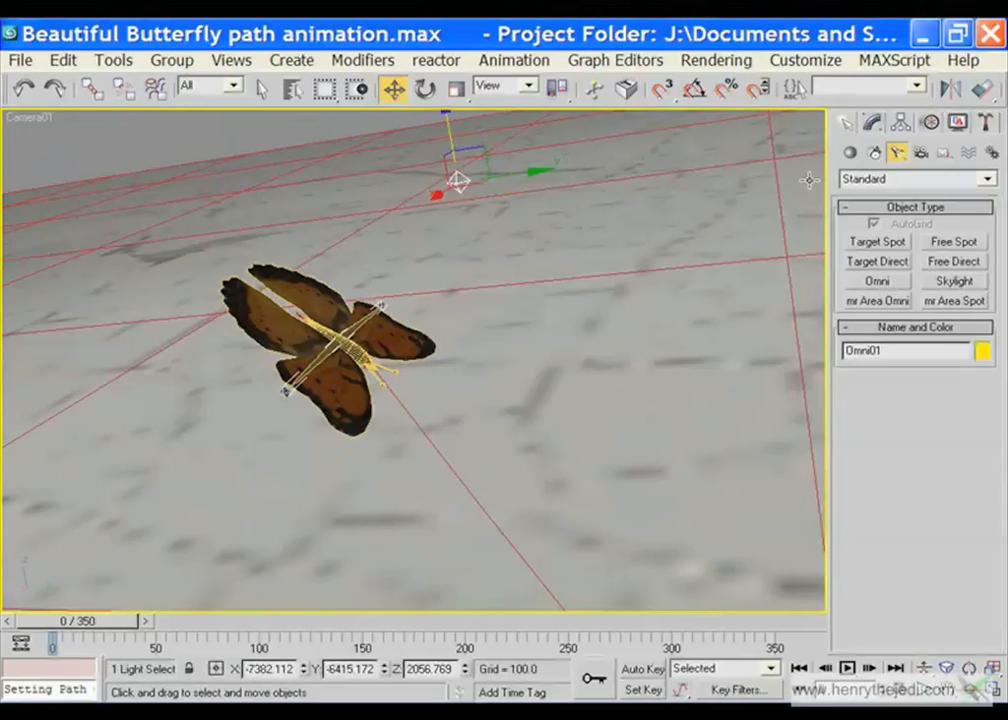
Set the omni light's multiplier to 4 and its color to pale orange, red 243, green 201, blue 111
{"action": "left_click", "coordinate": [872, 122]}
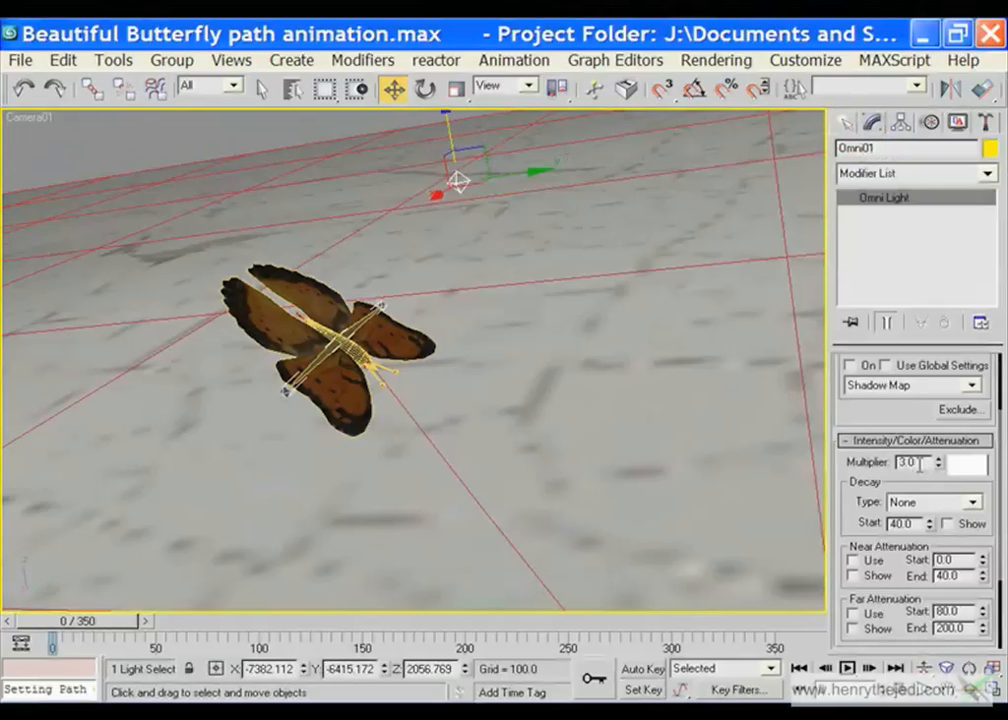
{"action": "type", "text": "4"}
{"action": "key", "text": "Return"}
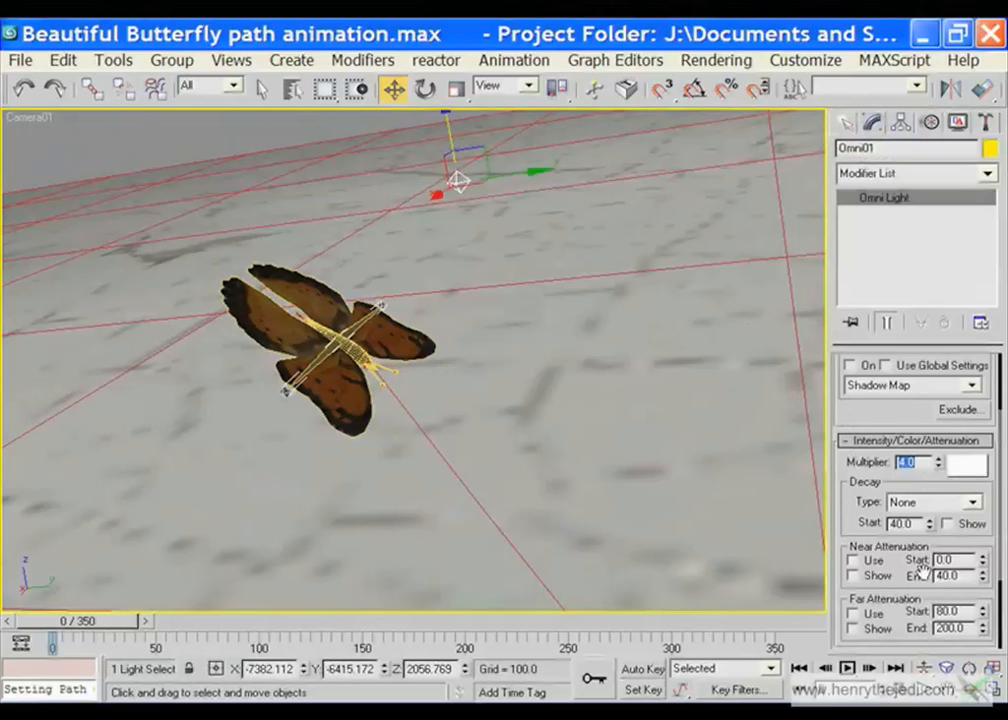
{"action": "left_click", "coordinate": [967, 466]}
{"action": "left_click", "coordinate": [357, 418]}
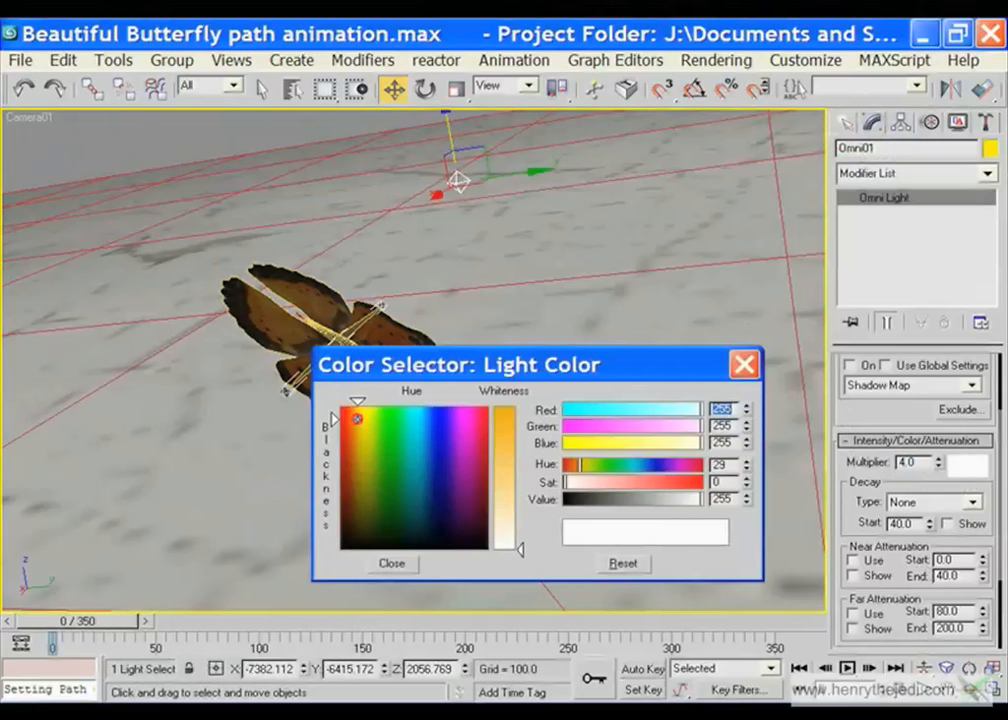
{"action": "left_click", "coordinate": [507, 471]}
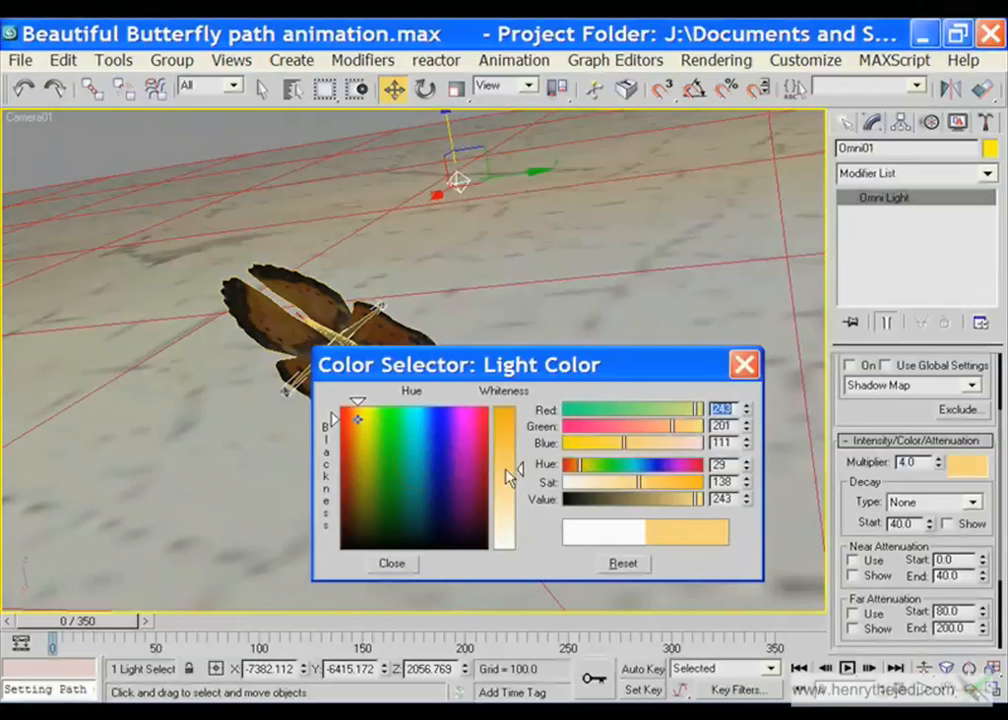
{"action": "left_click", "coordinate": [405, 563]}
Test-render frame 0 with the new light, and scrub to frame 106 to examine the lighting on the butterfly
{"action": "key", "text": "shift+q"}
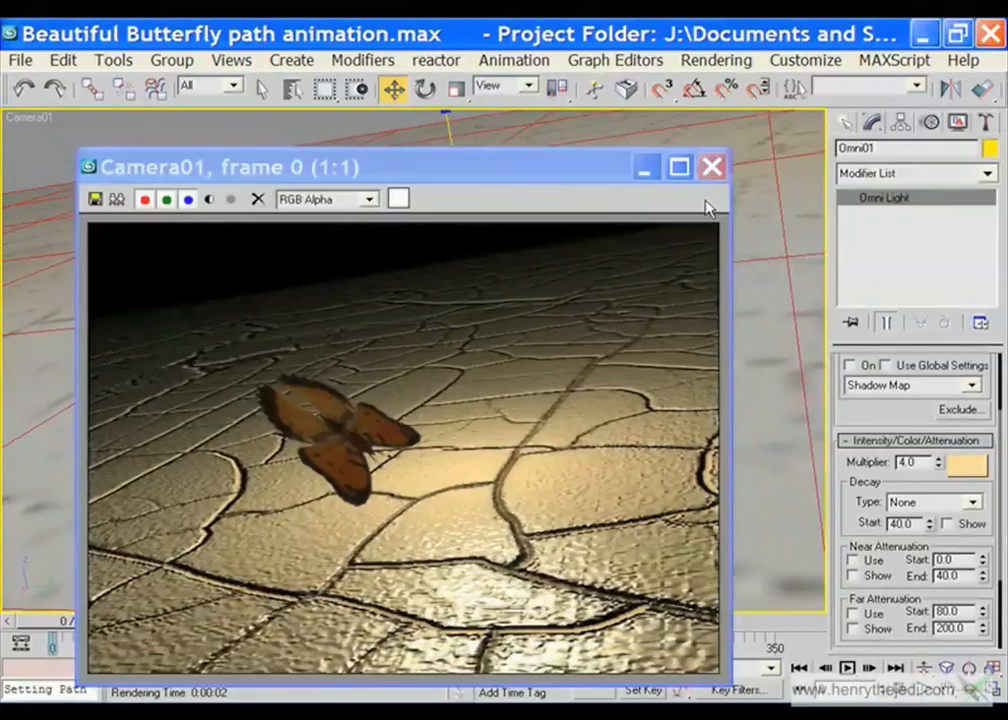
{"action": "left_click", "coordinate": [711, 166]}
{"action": "left_click_drag", "start_coordinate": [127, 612], "coordinate": [326, 603]}
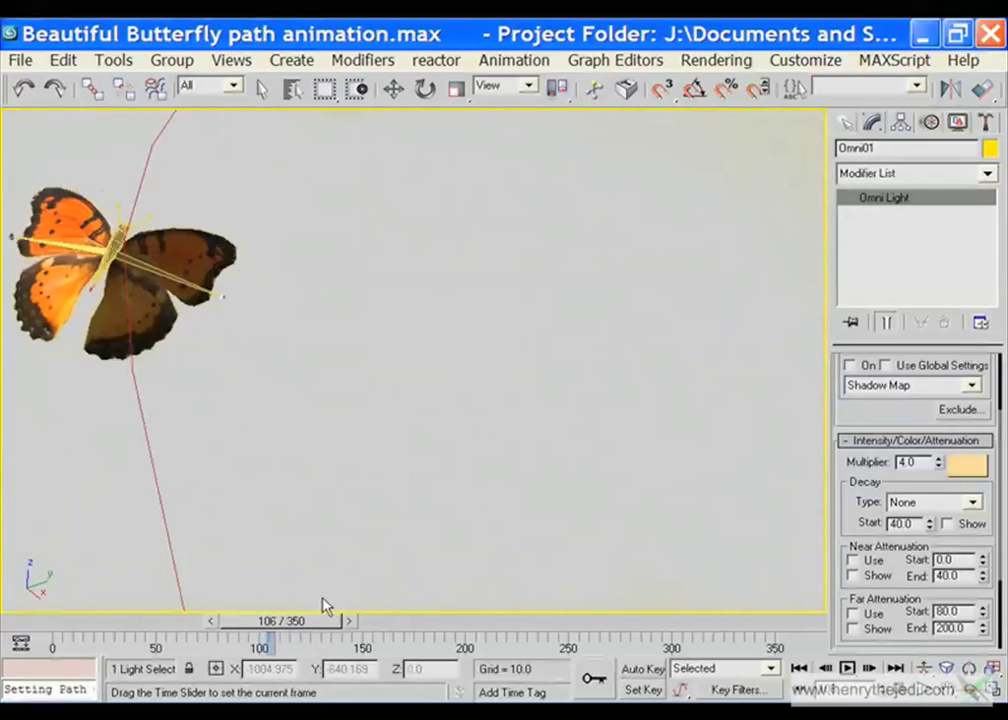
Test-render frames 106 and 178 from Camera01 to examine the omni light, closing each render
{"action": "key", "text": "w"}
{"action": "key", "text": "shift+q"}
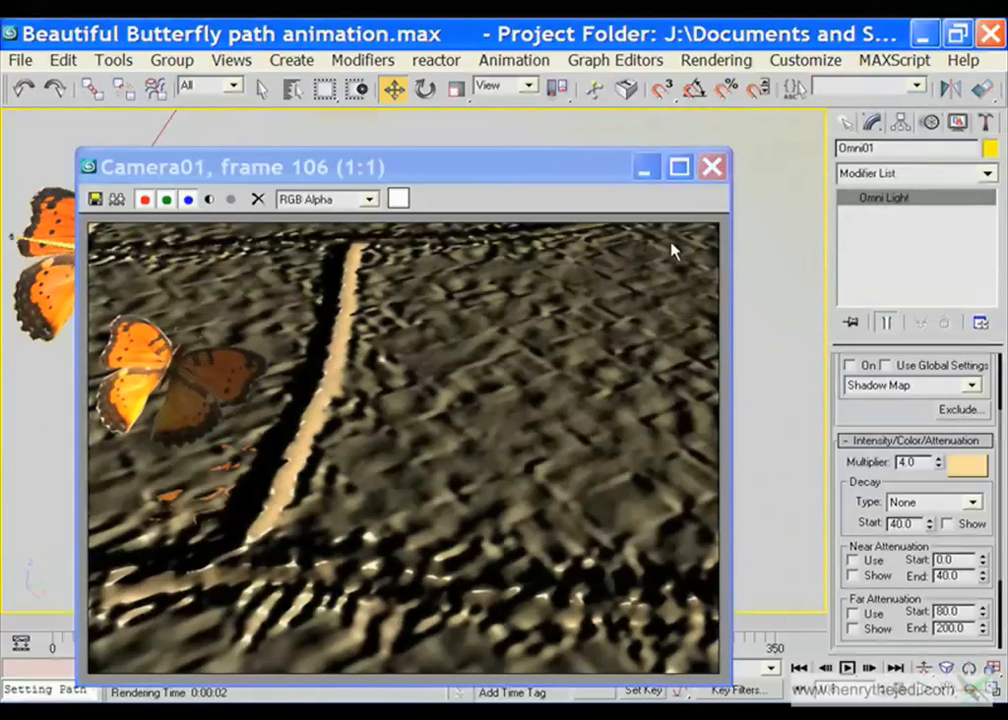
{"action": "left_click", "coordinate": [711, 168]}
{"action": "left_click_drag", "start_coordinate": [320, 637], "coordinate": [458, 637]}
{"action": "key", "text": "w"}
{"action": "key", "text": "shift+q"}
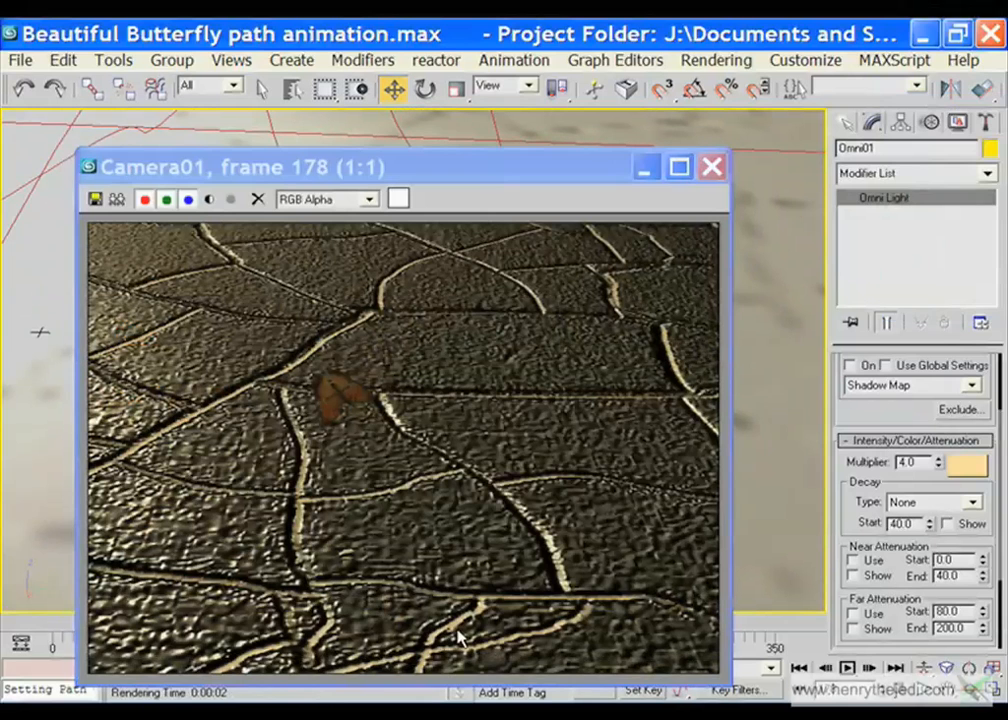
{"action": "left_click", "coordinate": [713, 165]}
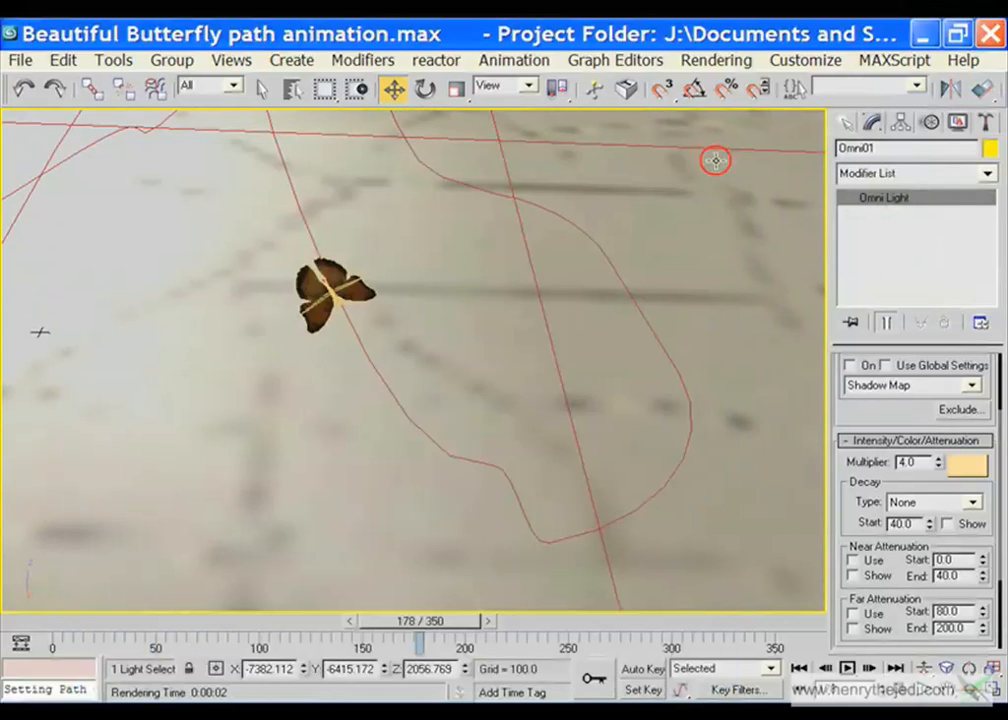
At frame 0, reposition the omni light to about X -3891, Y -7138, Z 3460, near the start of the flight path
{"action": "left_click_drag", "start_coordinate": [443, 627], "coordinate": [99, 623]}
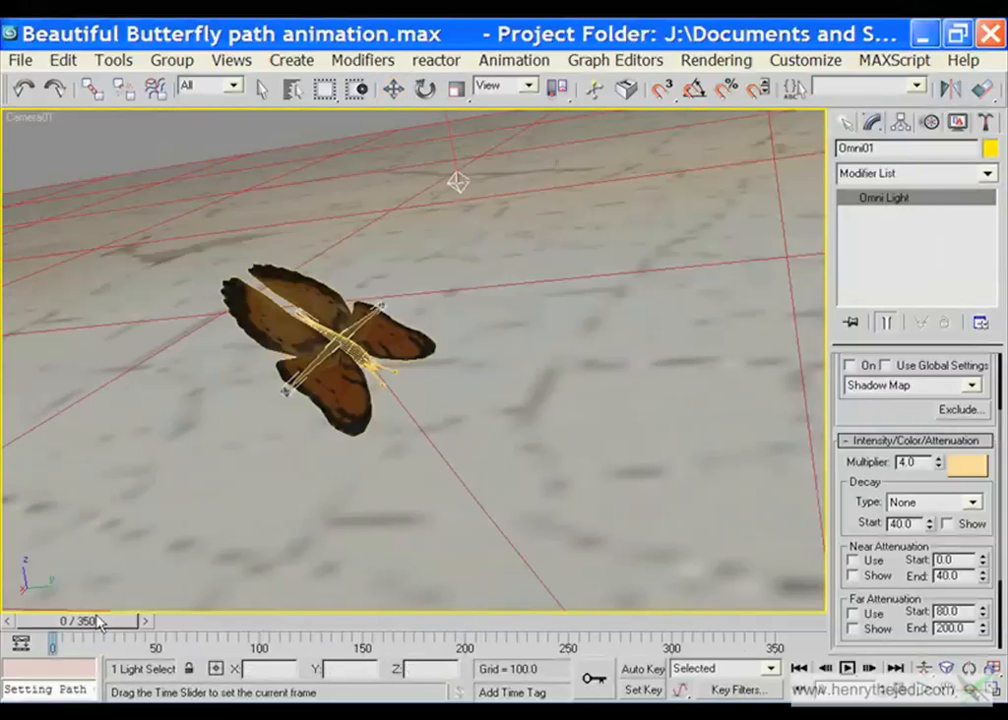
{"action": "left_click", "coordinate": [995, 690]}
{"action": "right_click", "coordinate": [328, 299]}
{"action": "scroll", "coordinate": [310, 258], "scroll_direction": "down", "scroll_amount": 9}
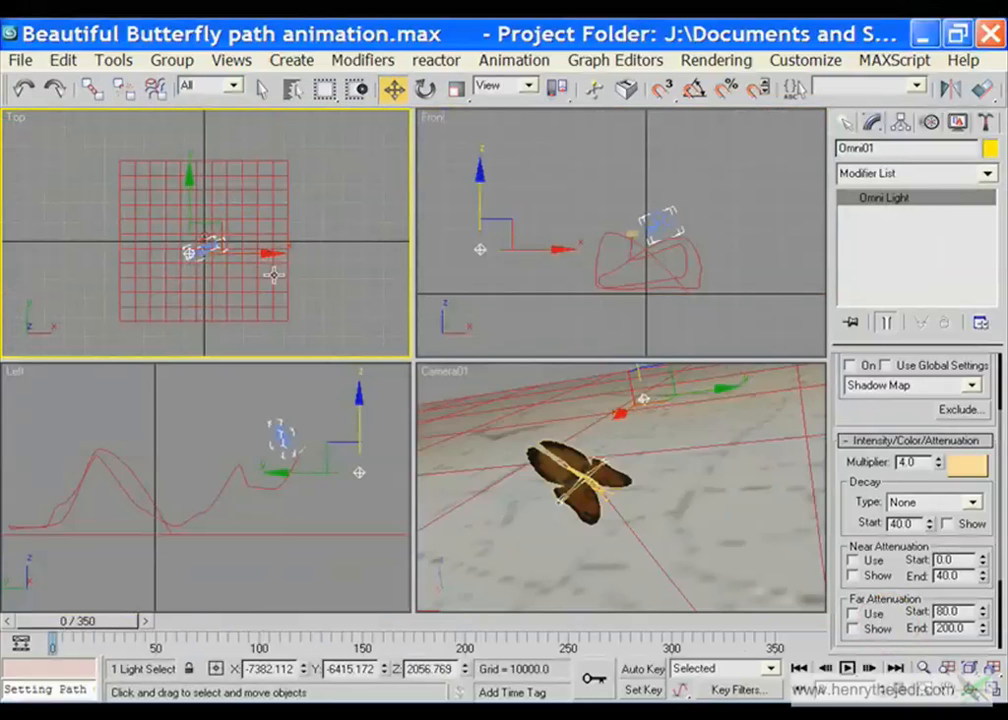
{"action": "left_click_drag", "start_coordinate": [259, 261], "coordinate": [252, 255]}
{"action": "left_click_drag", "start_coordinate": [205, 254], "coordinate": [248, 255]}
{"action": "scroll", "coordinate": [200, 262], "scroll_direction": "up", "scroll_amount": 3}
{"action": "middle_click_drag", "start_coordinate": [191, 258], "coordinate": [254, 231]}
{"action": "scroll", "coordinate": [254, 230], "scroll_direction": "up", "scroll_amount": 3}
{"action": "mouse_move", "coordinate": [231, 194]}
{"action": "left_mouse_down"}
{"action": "mouse_move", "coordinate": [231, 182]}
{"action": "mouse_move", "coordinate": [231, 200]}
{"action": "left_mouse_up"}
{"action": "left_click_drag", "start_coordinate": [296, 274], "coordinate": [381, 281]}
{"action": "left_click_drag", "start_coordinate": [547, 206], "coordinate": [556, 170]}
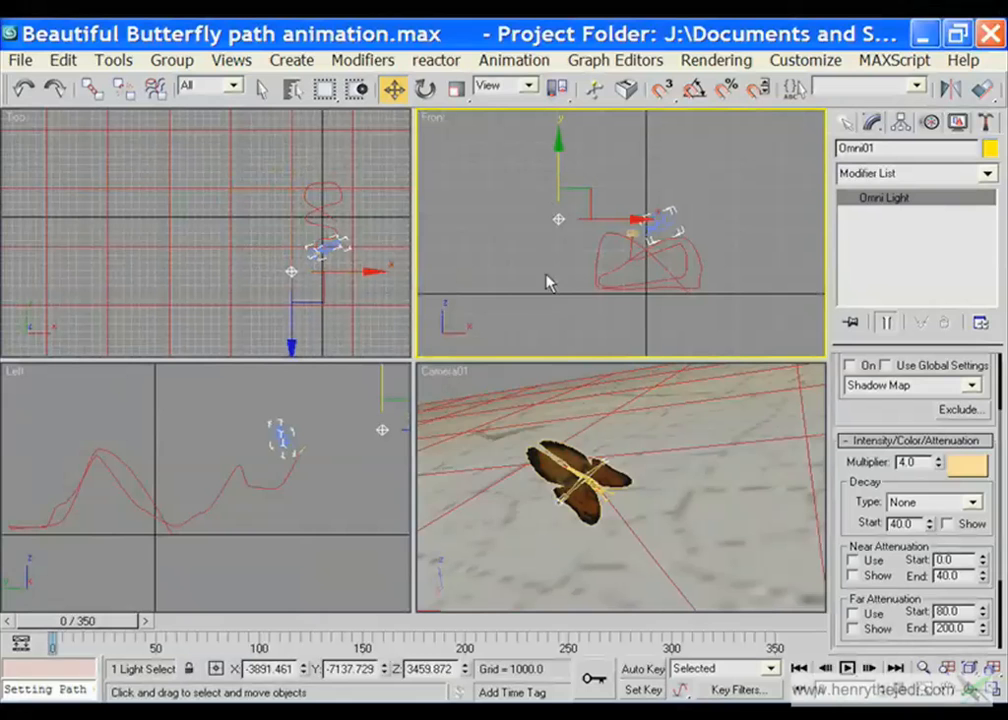
Enable Auto Key and, at frame 92, move the omni light along Y to about 4386
{"action": "left_click", "coordinate": [642, 670]}
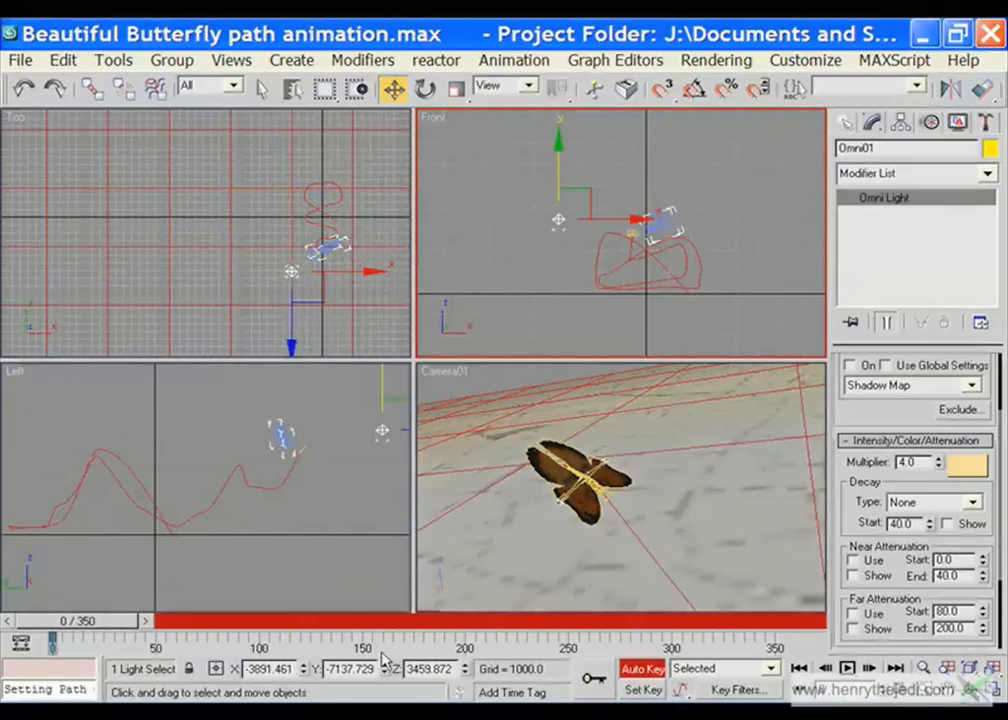
{"action": "left_click_drag", "start_coordinate": [124, 622], "coordinate": [299, 641]}
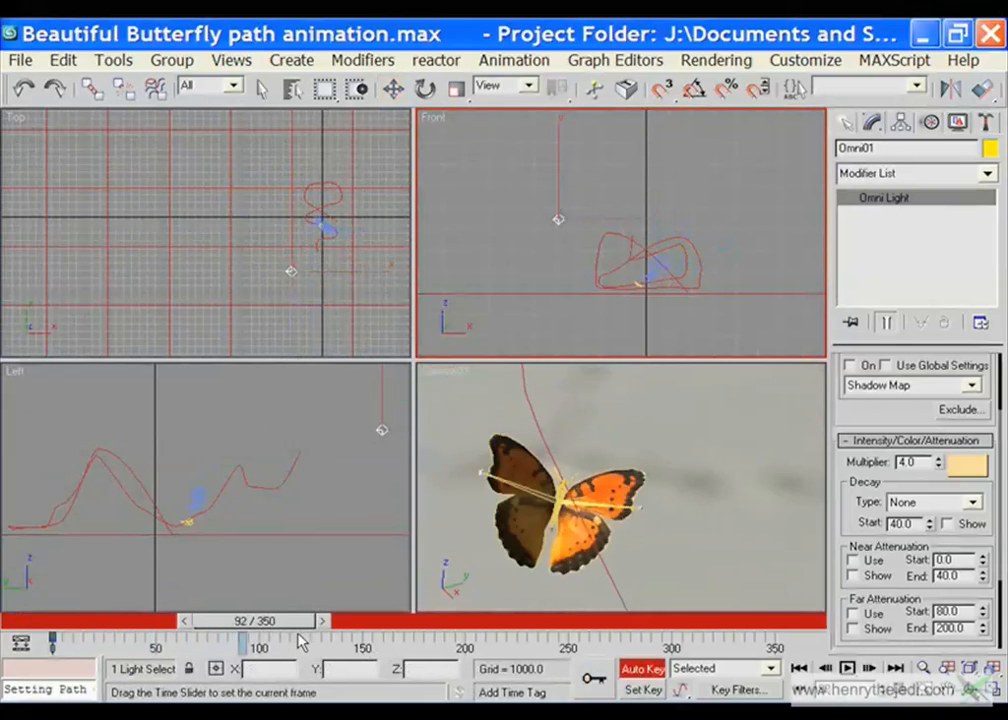
{"action": "key", "text": "w"}
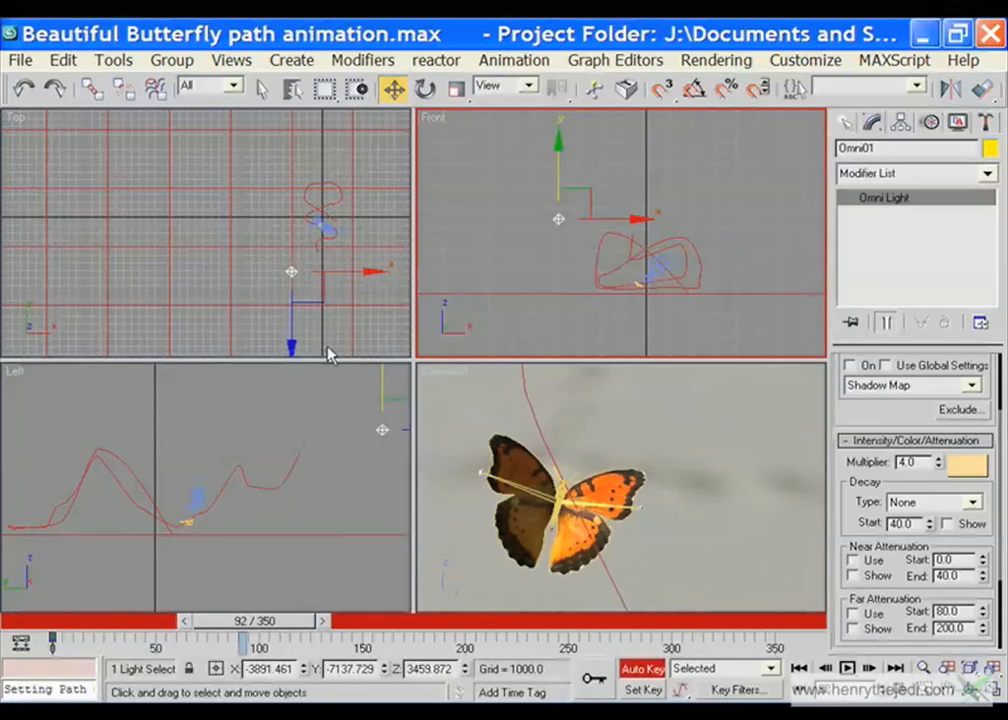
{"action": "right_click", "coordinate": [290, 342]}
{"action": "left_click_drag", "start_coordinate": [287, 201], "coordinate": [289, 114]}
At frame 157, key the omni light moved along X to about 2324
{"action": "left_click_drag", "start_coordinate": [298, 625], "coordinate": [428, 630]}
{"action": "key", "text": "w"}
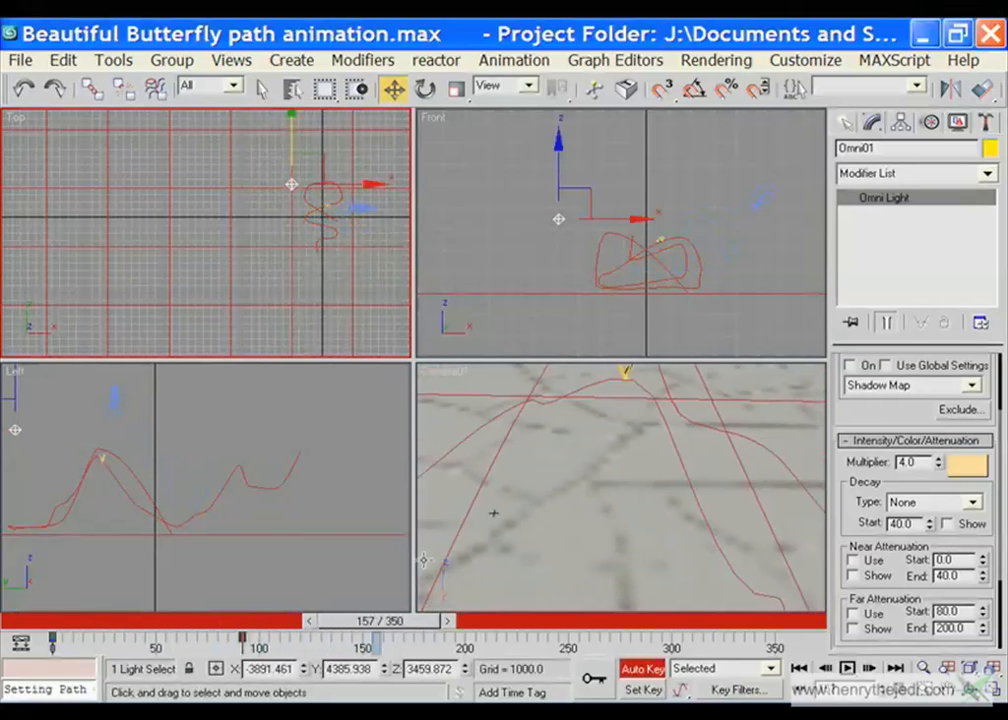
{"action": "scroll", "coordinate": [247, 247], "scroll_direction": "up", "scroll_amount": 3}
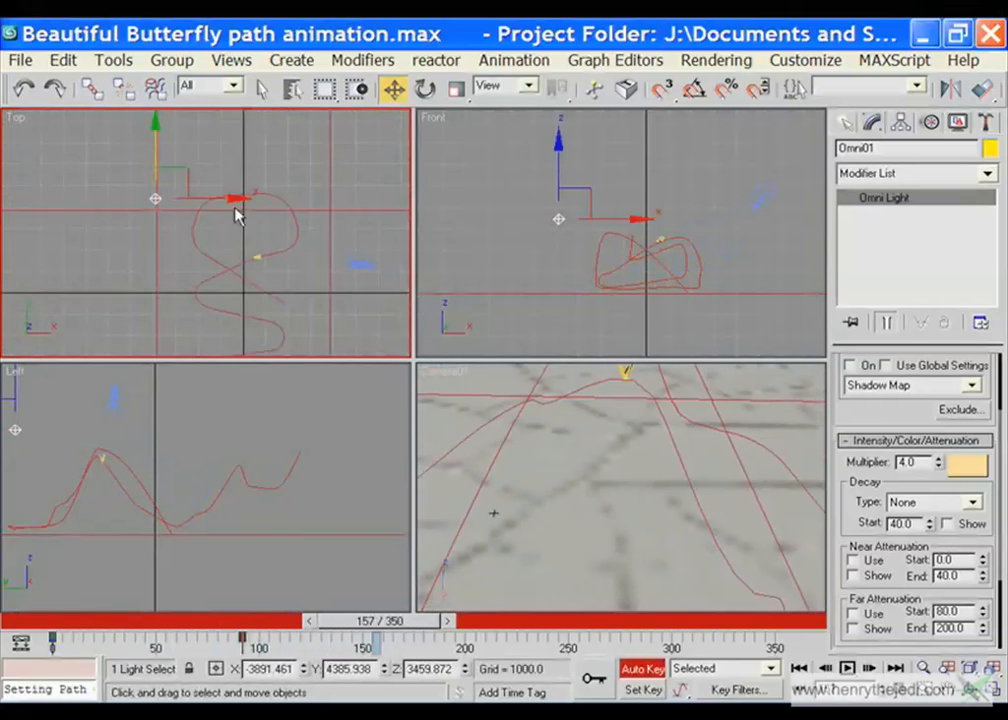
{"action": "left_click_drag", "start_coordinate": [228, 198], "coordinate": [371, 196]}
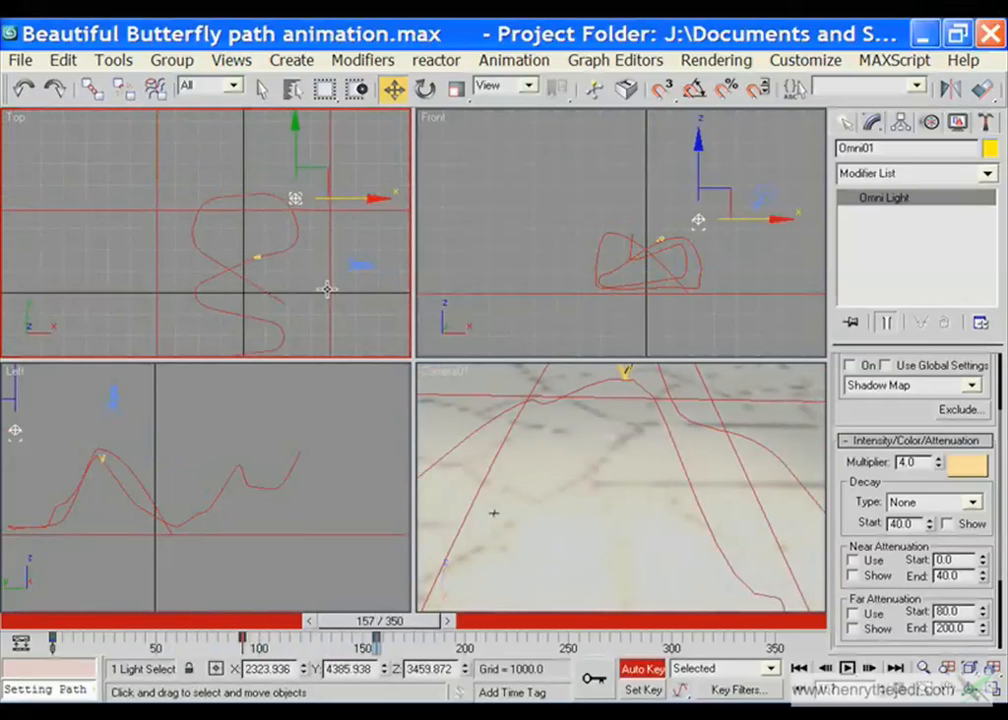
At frame 230, key the omni light moved along X to about -1178
{"action": "middle_click_drag", "start_coordinate": [326, 288], "coordinate": [281, 242]}
{"action": "left_click_drag", "start_coordinate": [342, 624], "coordinate": [503, 614]}
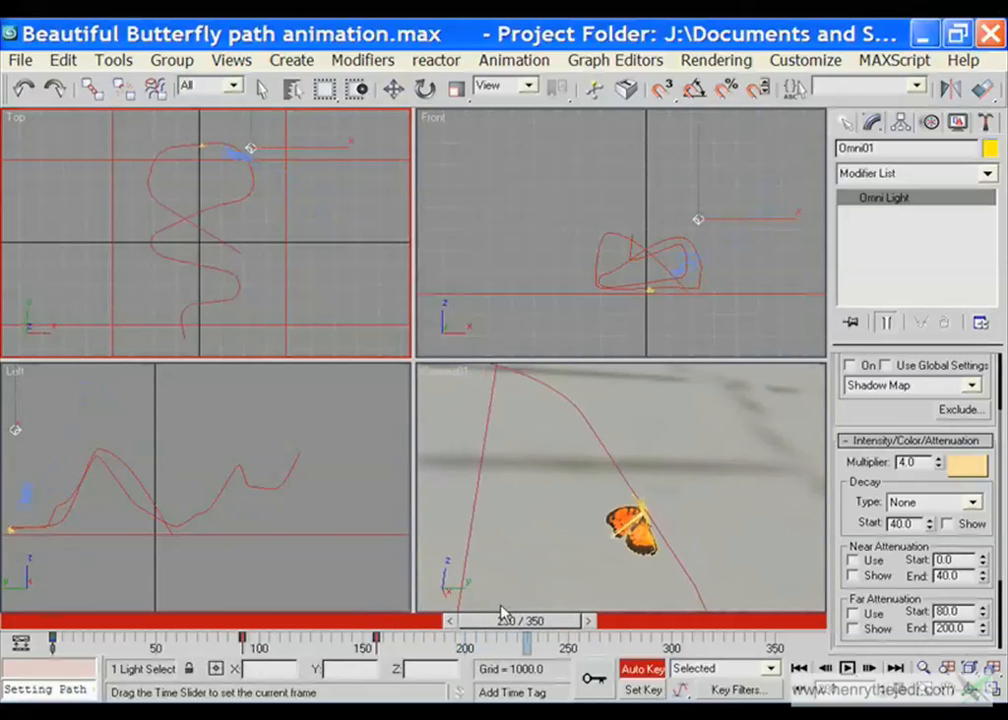
{"action": "key", "text": "w"}
{"action": "left_click_drag", "start_coordinate": [305, 148], "coordinate": [227, 149]}
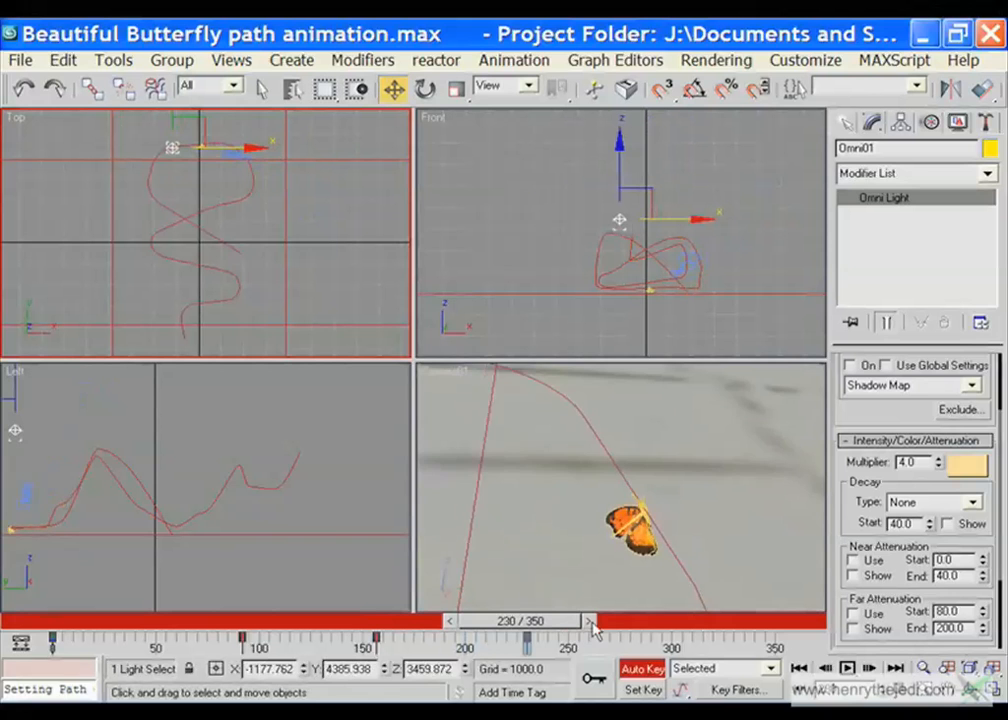
At frame 340, key the omni light moved along Y to about -1129
{"action": "left_click_drag", "start_coordinate": [592, 625], "coordinate": [791, 627]}
{"action": "key", "text": "w"}
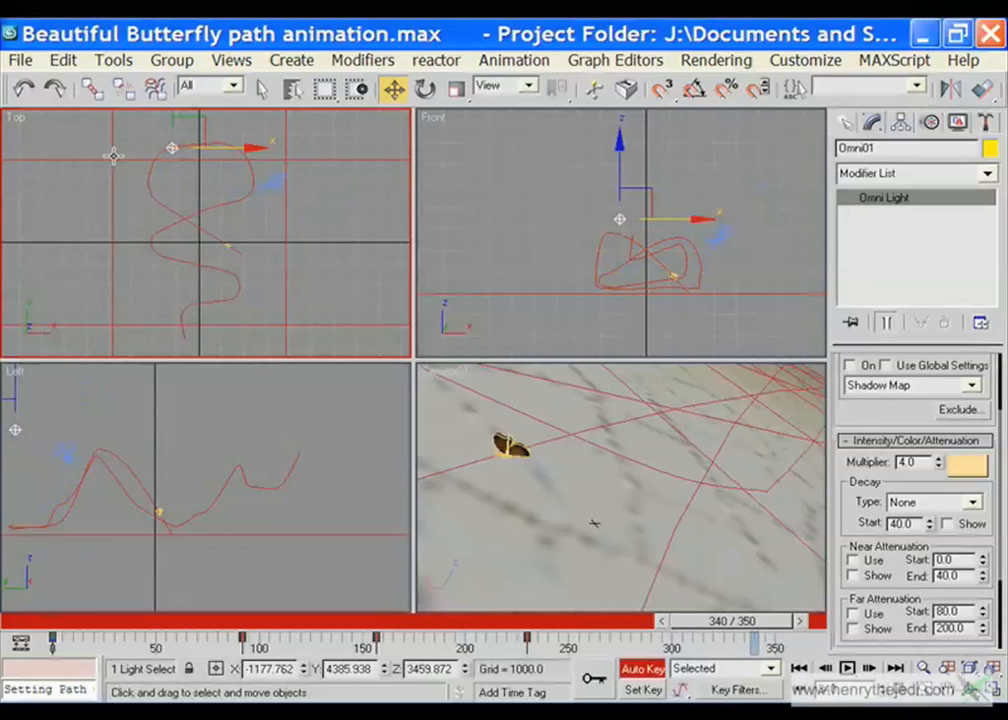
{"action": "middle_click_drag", "start_coordinate": [165, 159], "coordinate": [151, 206]}
{"action": "left_click_drag", "start_coordinate": [157, 135], "coordinate": [153, 253]}
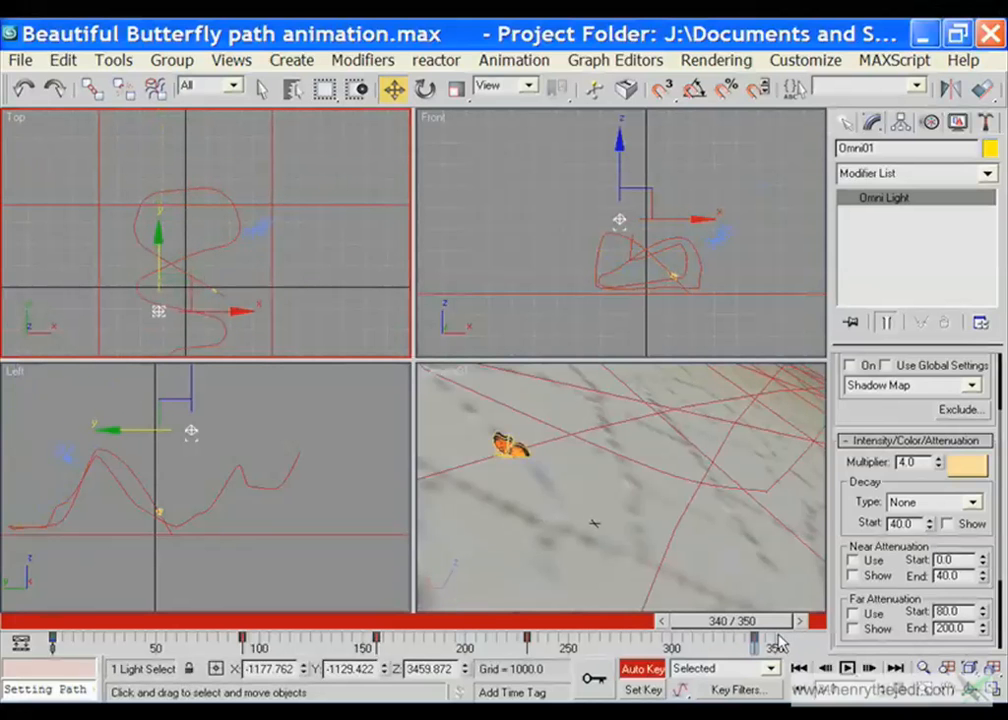
Maximize the Camera01 view and test-render frames 340 and 253 to examine the animated lighting, closing each render
{"action": "right_click", "coordinate": [455, 368]}
{"action": "left_click", "coordinate": [994, 691]}
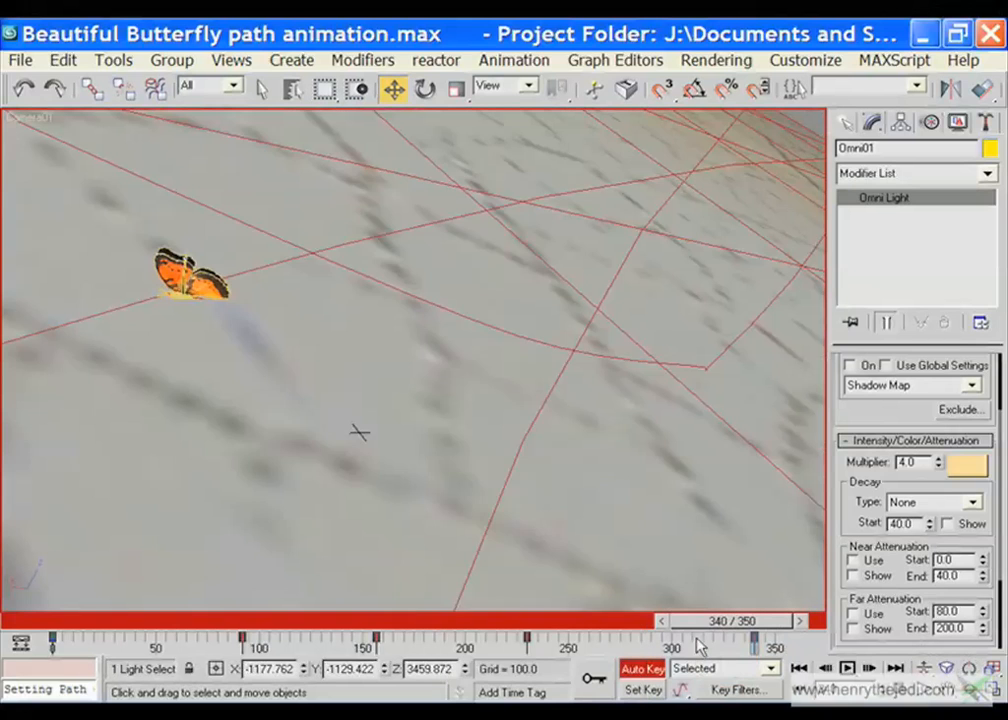
{"action": "key", "text": "shift+q"}
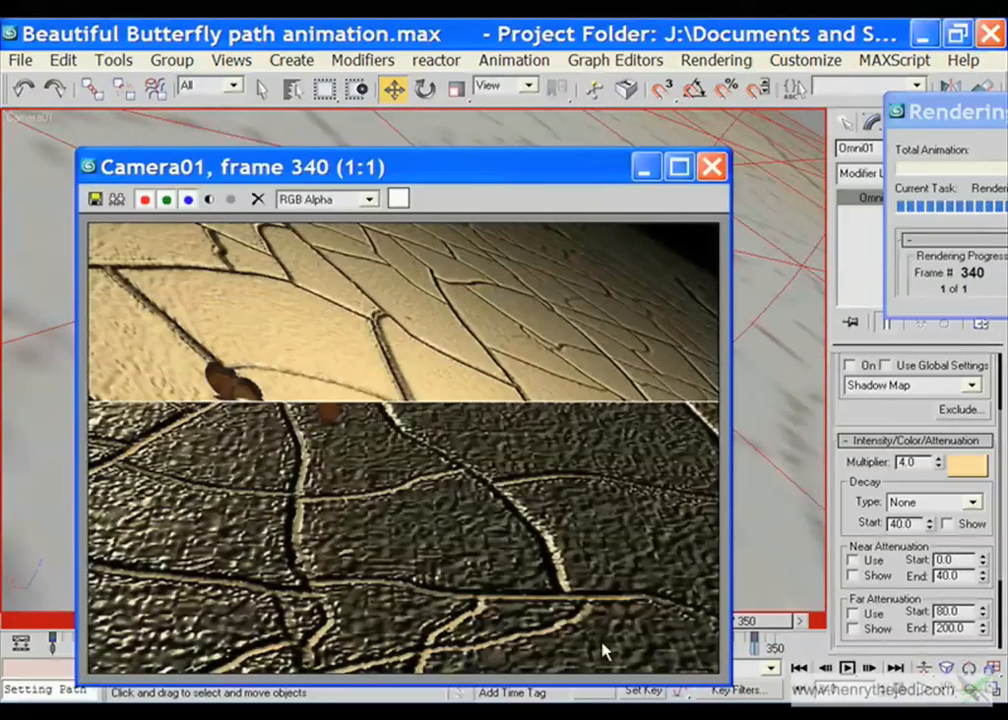
{"action": "left_click", "coordinate": [711, 167]}
{"action": "left_click_drag", "start_coordinate": [765, 621], "coordinate": [530, 610]}
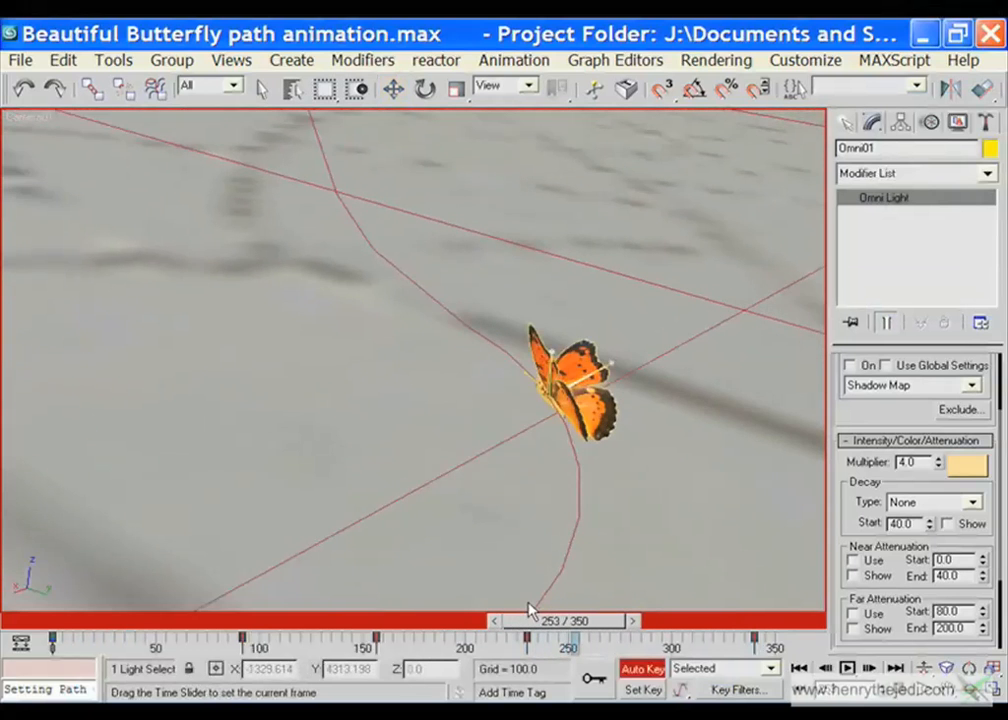
{"action": "key", "text": "w"}
{"action": "key", "text": "shift+q"}
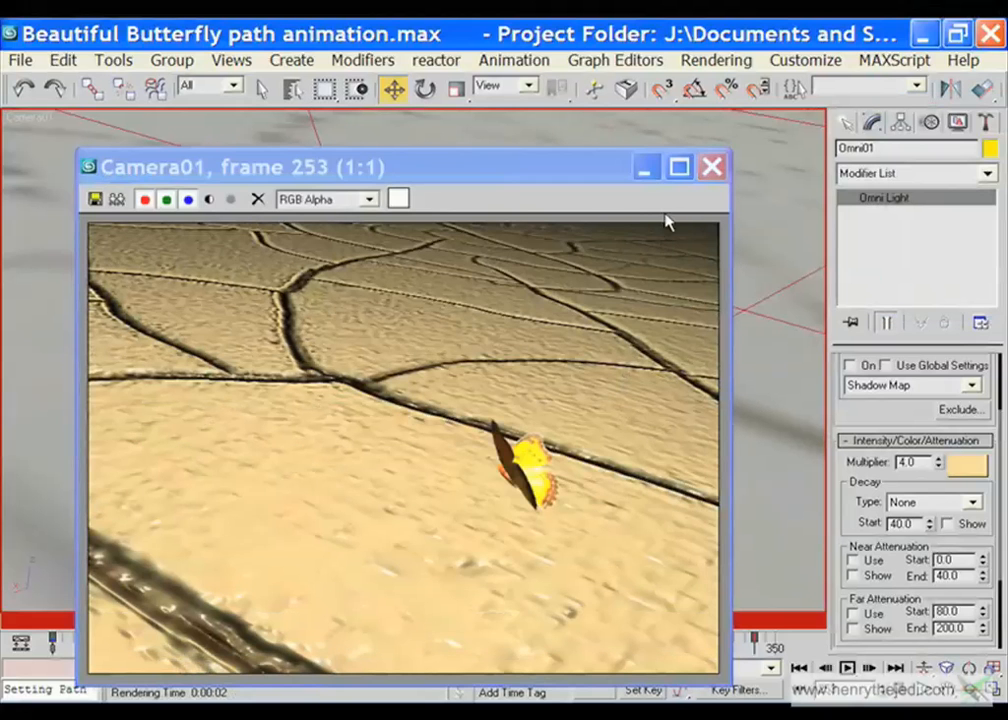
{"action": "left_click", "coordinate": [711, 166]}
Test-render frames 75 and 86 from Camera01 to examine the light on the butterfly, closing each render
{"action": "left_click_drag", "start_coordinate": [577, 625], "coordinate": [237, 632]}
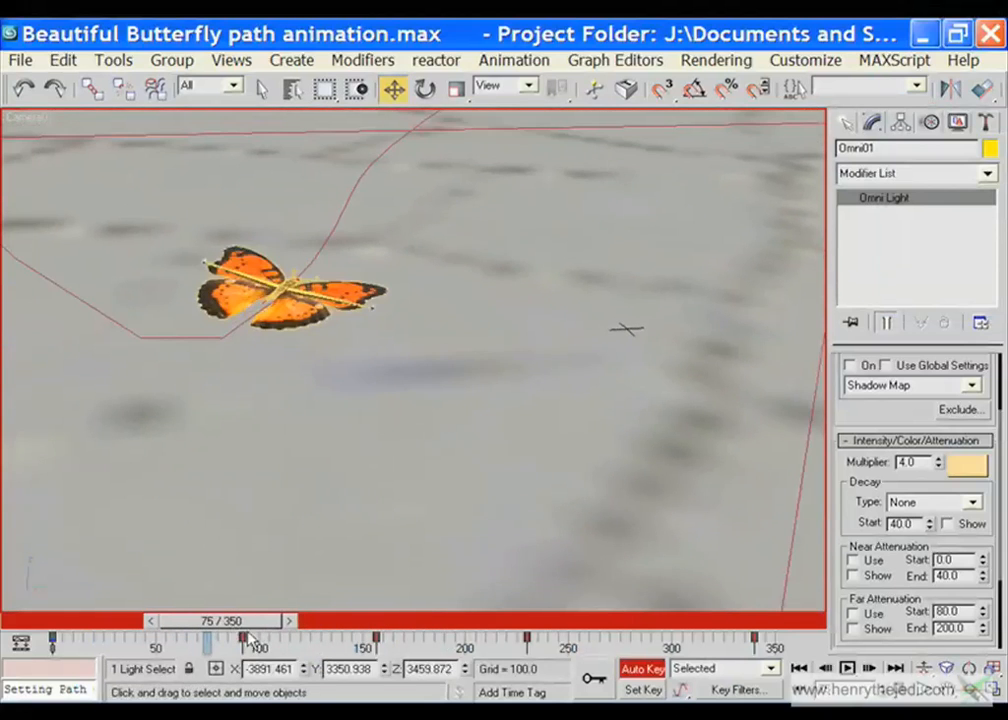
{"action": "key", "text": "shift+q"}
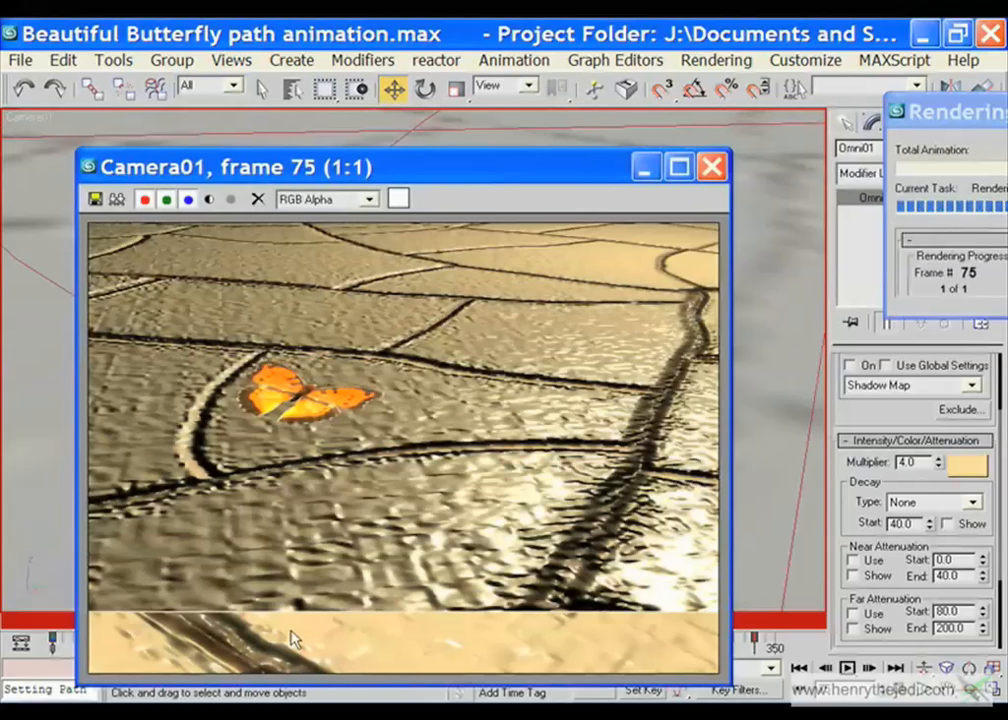
{"action": "left_click", "coordinate": [712, 166]}
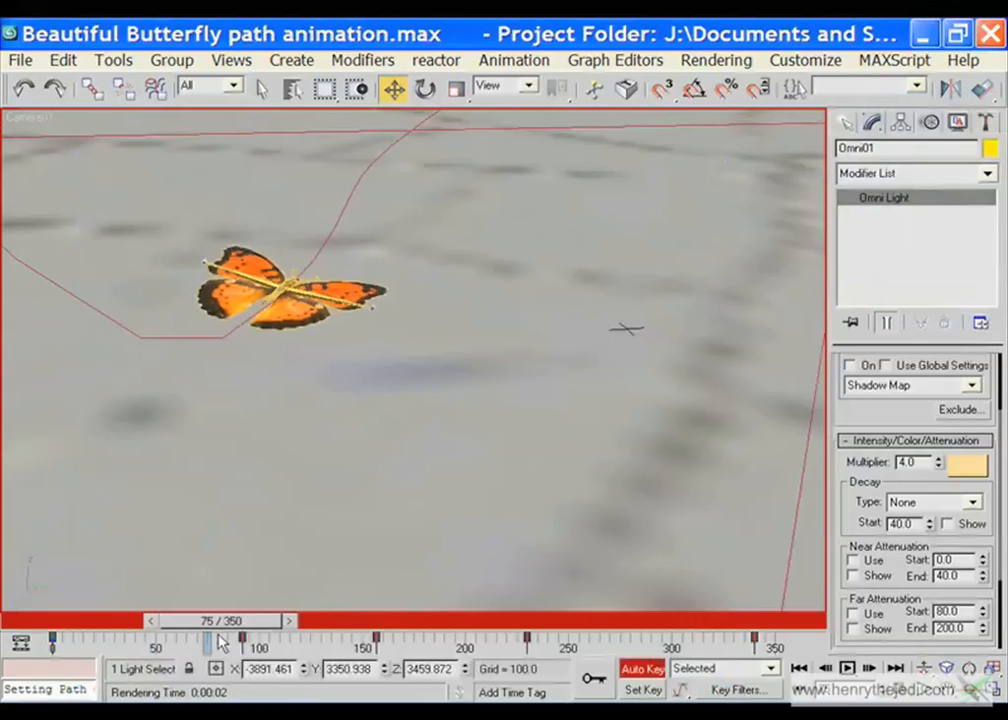
{"action": "left_click_drag", "start_coordinate": [222, 640], "coordinate": [240, 637]}
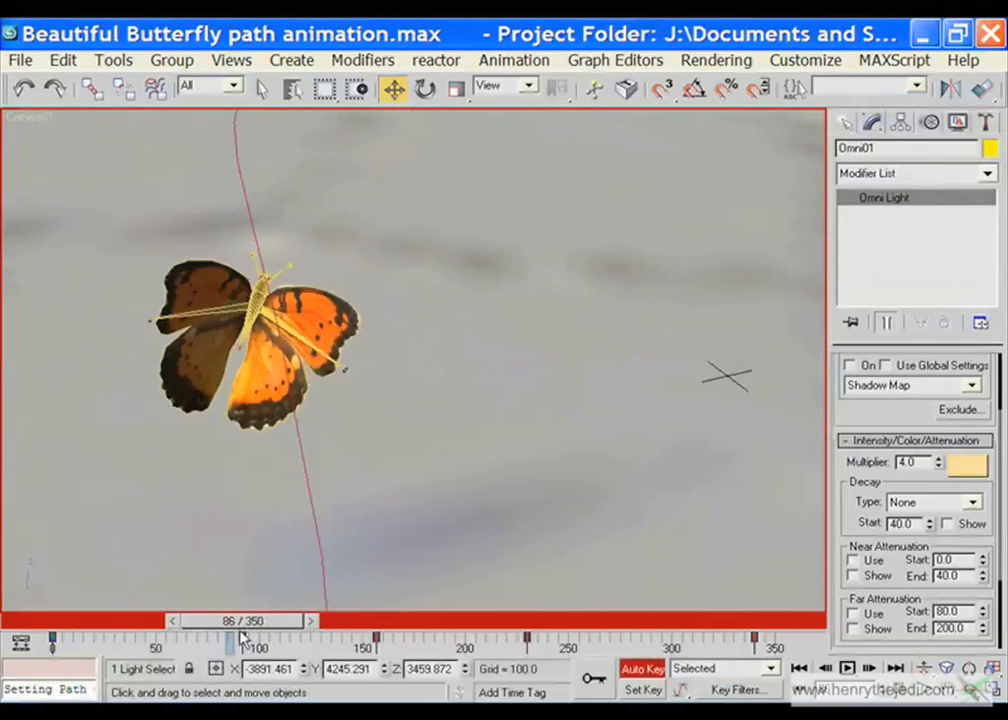
{"action": "key", "text": "shift+q"}
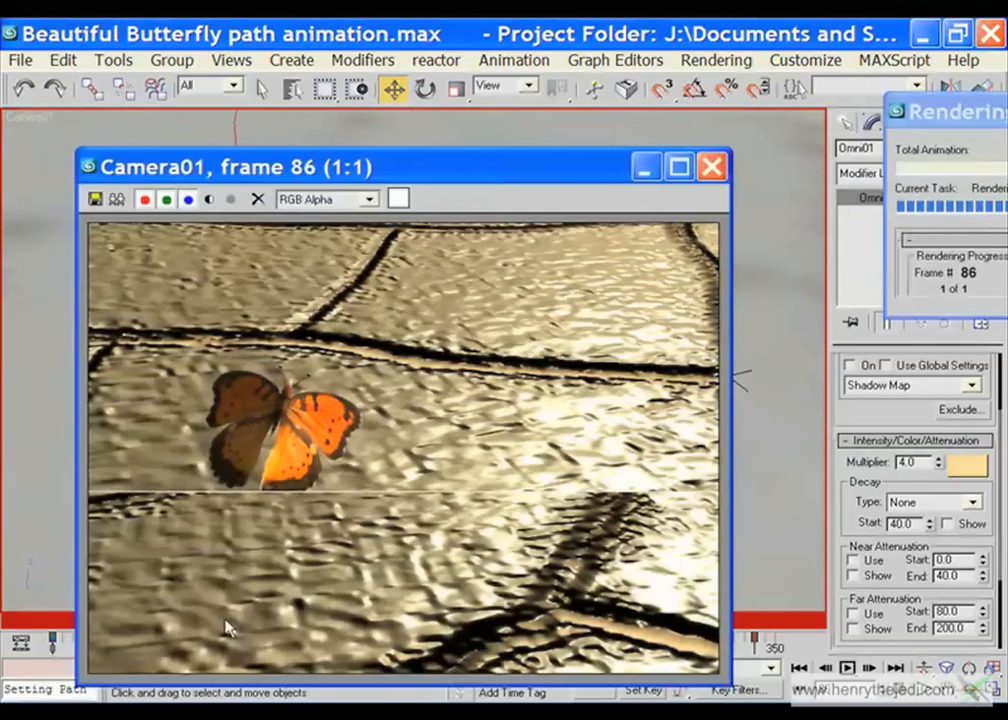
{"action": "left_click", "coordinate": [712, 168]}
Undo a trial multiplier of 1 on the omni light and turn off Auto Key
{"action": "double_click", "coordinate": [910, 463]}
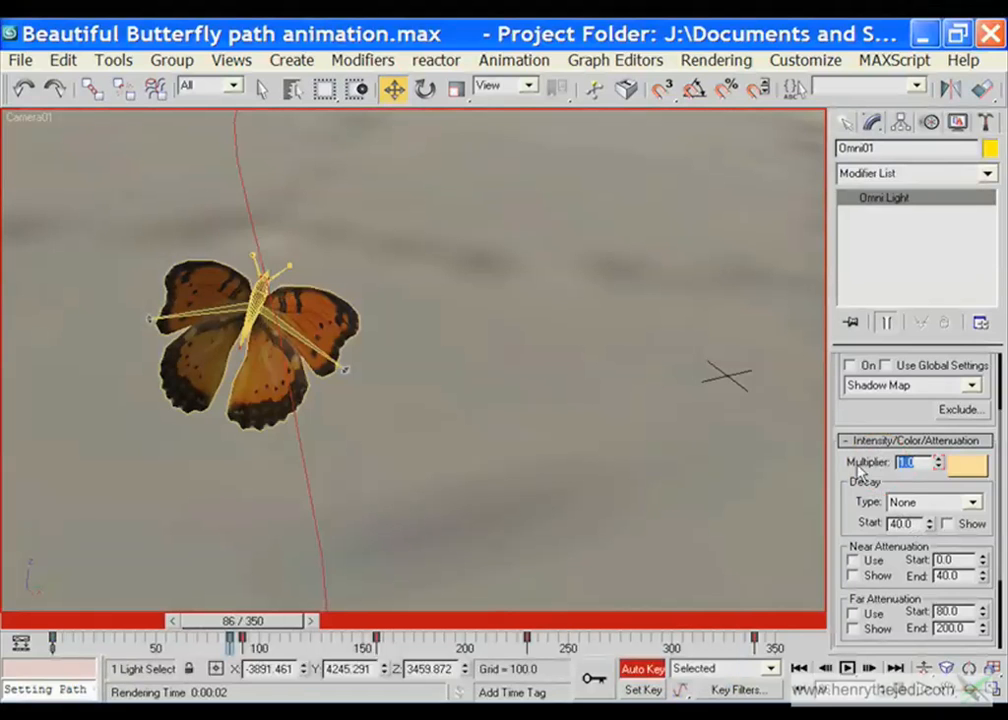
{"action": "left_click", "coordinate": [856, 461]}
{"action": "key", "text": "ctrl+z"}
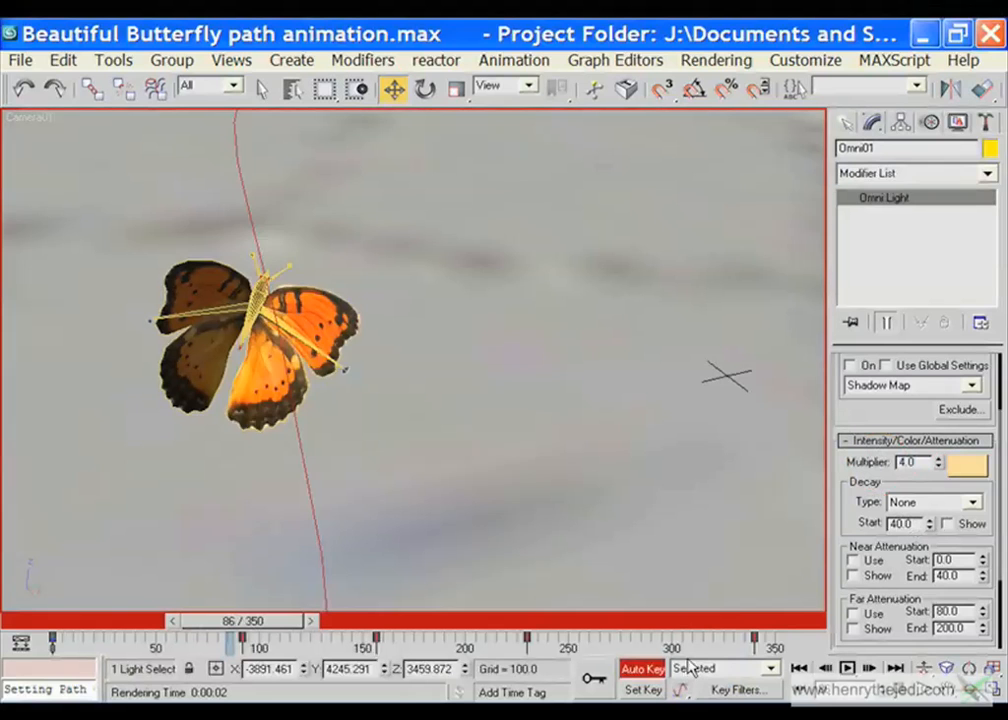
{"action": "key", "text": "n"}
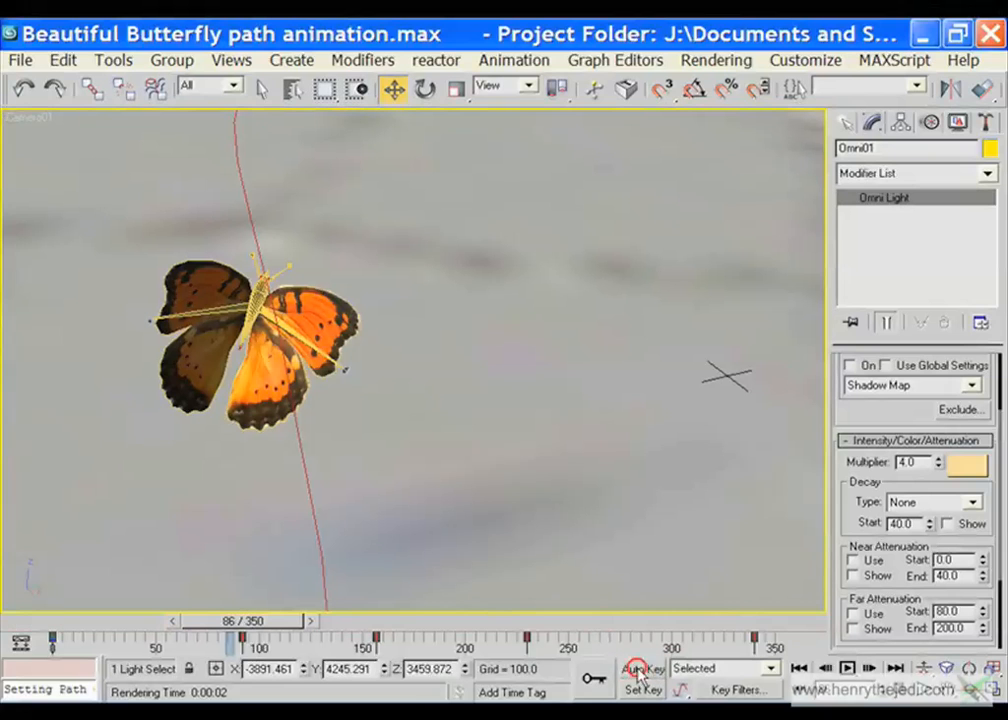
Try a multiplier of 1 on the omni light with a test render of frame 86, and set it back to 4
{"action": "double_click", "coordinate": [891, 464]}
{"action": "type", "text": "1"}
{"action": "key", "text": "Return"}
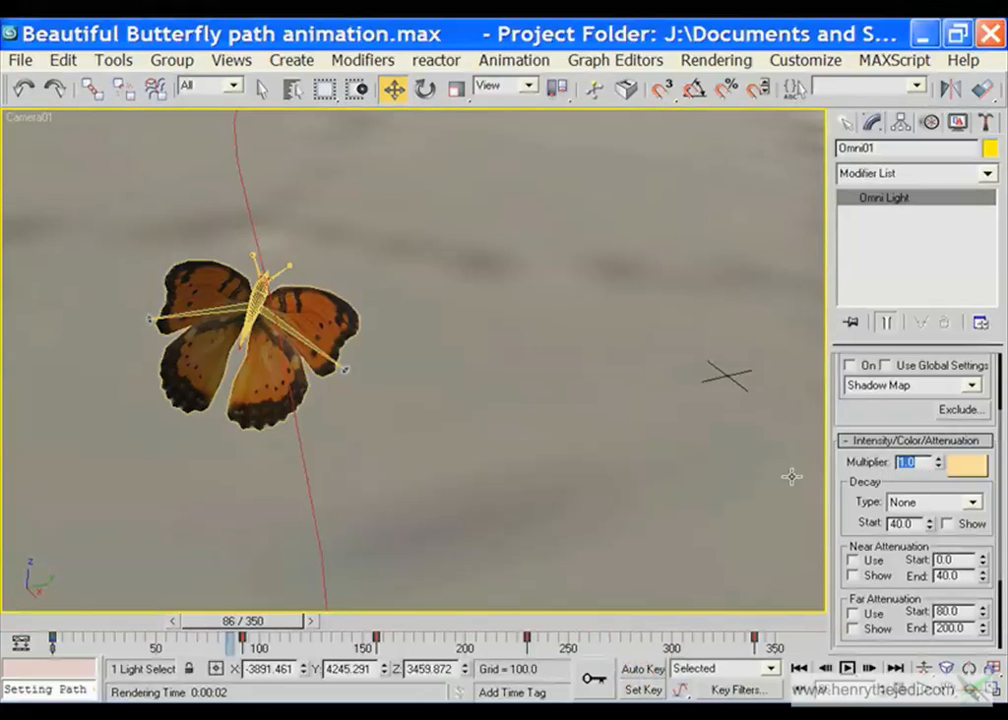
{"action": "key", "text": "shift+q"}
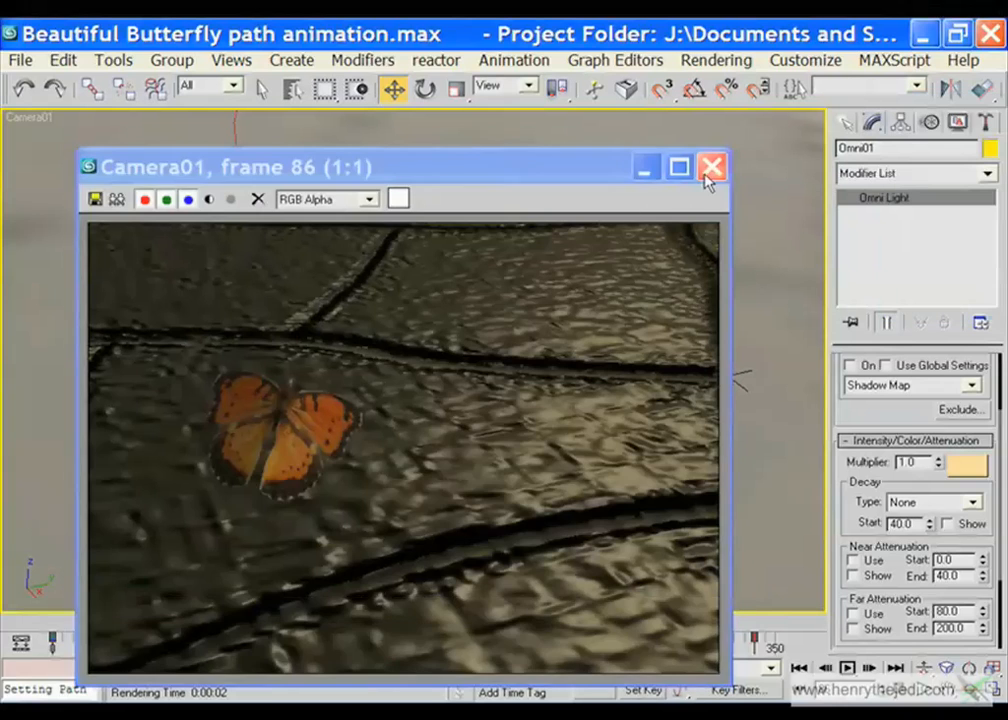
{"action": "left_click", "coordinate": [711, 167]}
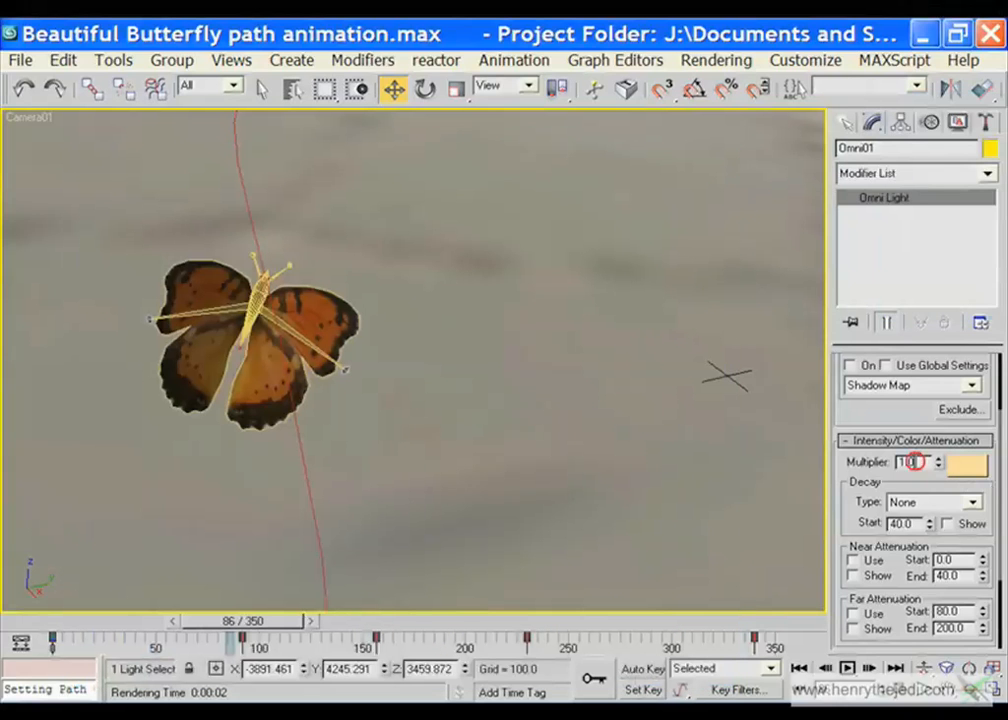
{"action": "left_click_drag", "start_coordinate": [929, 461], "coordinate": [884, 457]}
{"action": "type", "text": "4"}
{"action": "key", "text": "Return"}
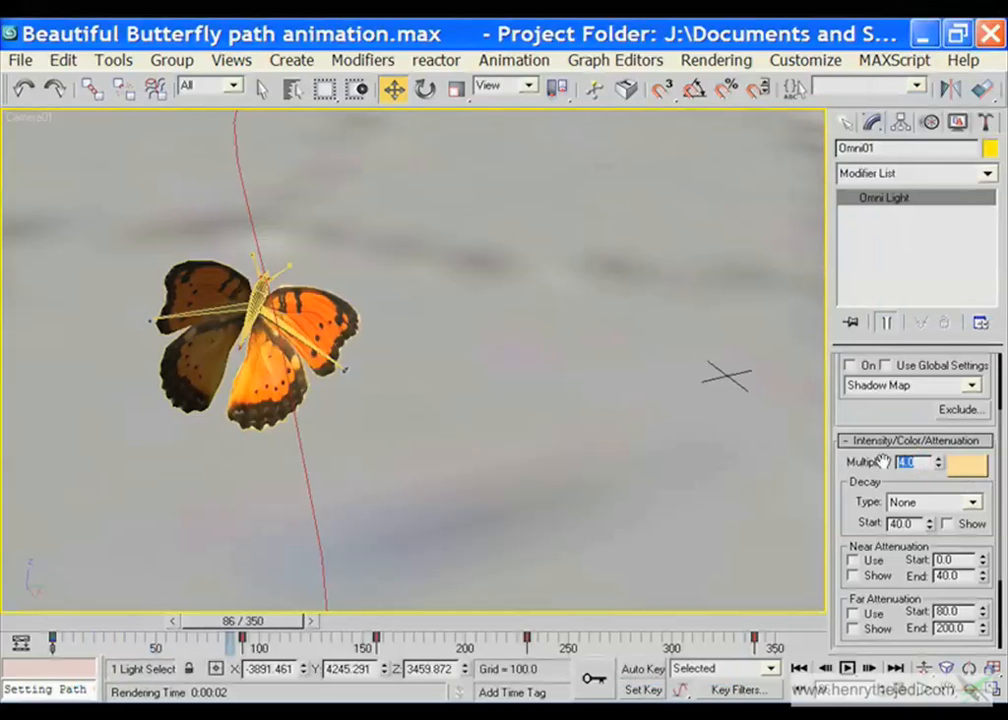
Turn on Shadow Map shadows for the omni light, test-render frame 86, and scrub to frame 119
{"action": "left_click", "coordinate": [847, 365]}
{"action": "key", "text": "shift+q"}
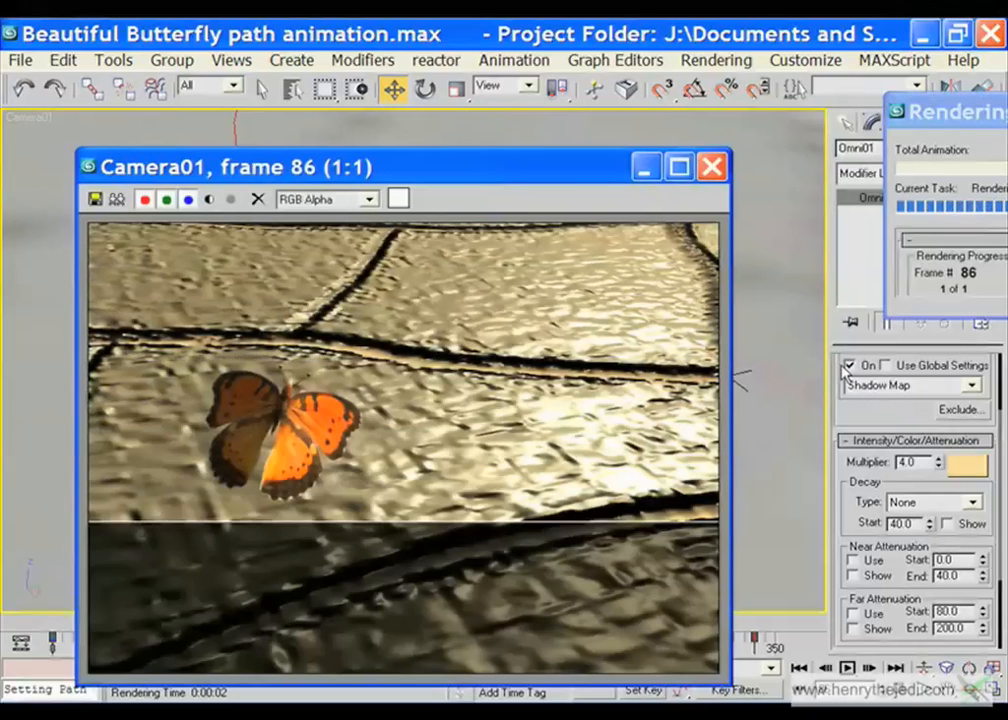
{"action": "left_click", "coordinate": [711, 166]}
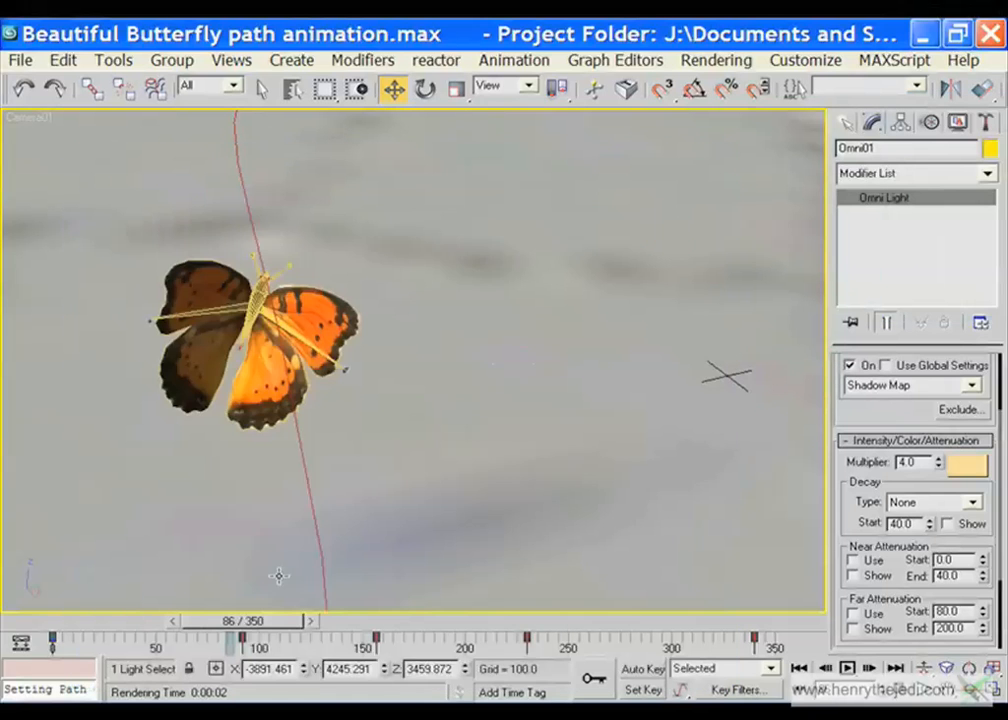
{"action": "left_click_drag", "start_coordinate": [252, 621], "coordinate": [314, 621]}
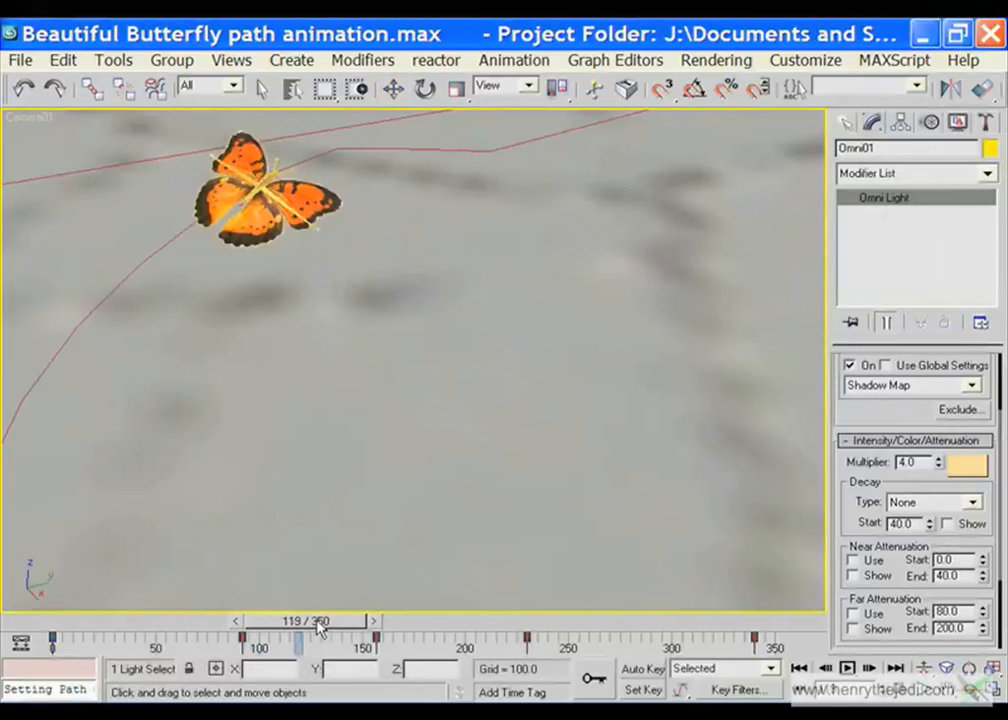
Test-render frames 119 and 140 from Camera01 to examine the lighting and shadows, closing each render
{"action": "key", "text": "shift+q"}
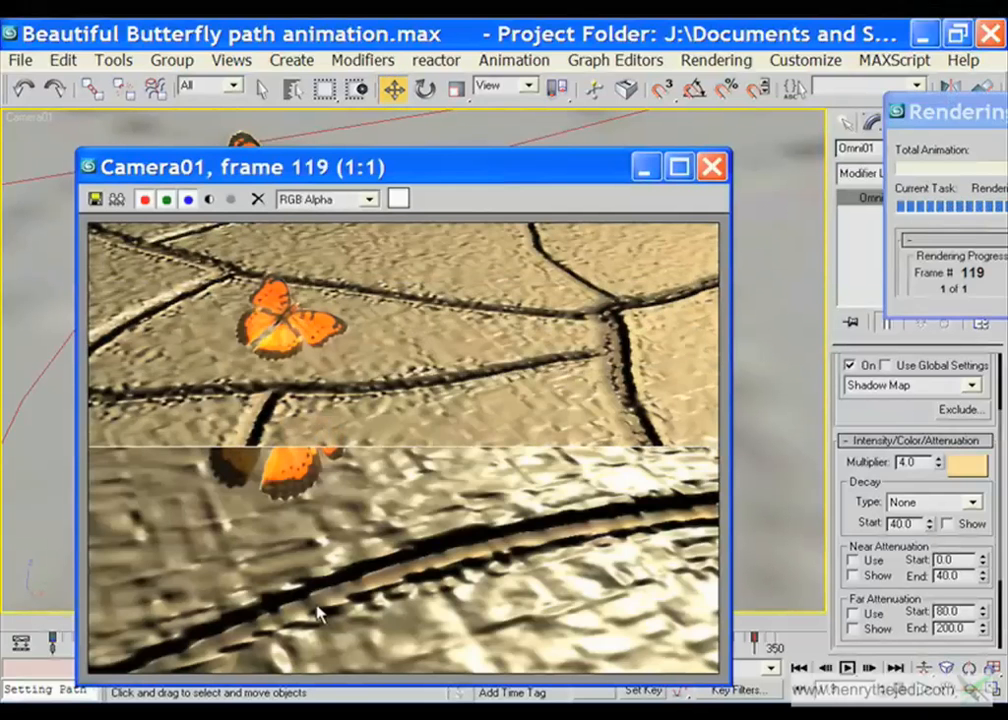
{"action": "left_click", "coordinate": [711, 166]}
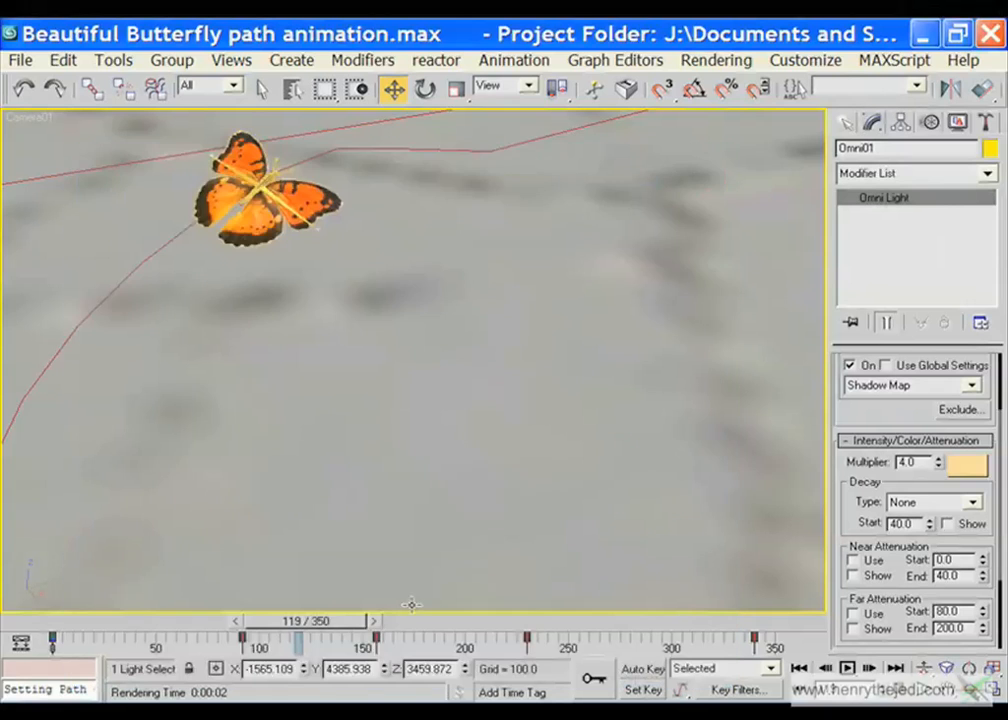
{"action": "left_click_drag", "start_coordinate": [350, 621], "coordinate": [380, 622]}
{"action": "key", "text": "shift+q"}
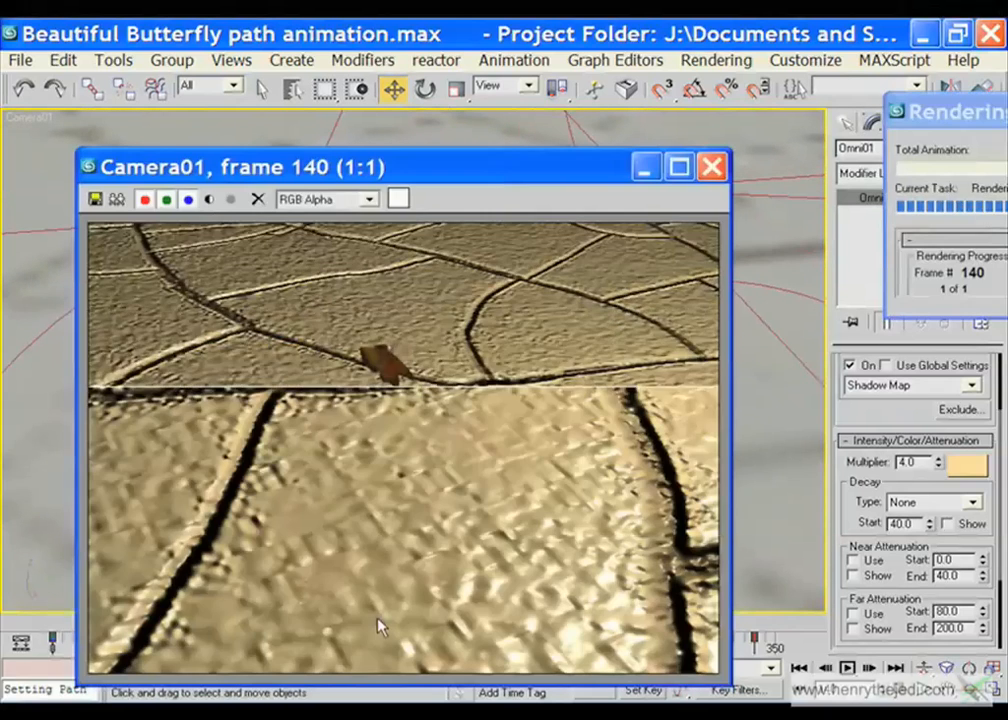
{"action": "left_click", "coordinate": [711, 166]}
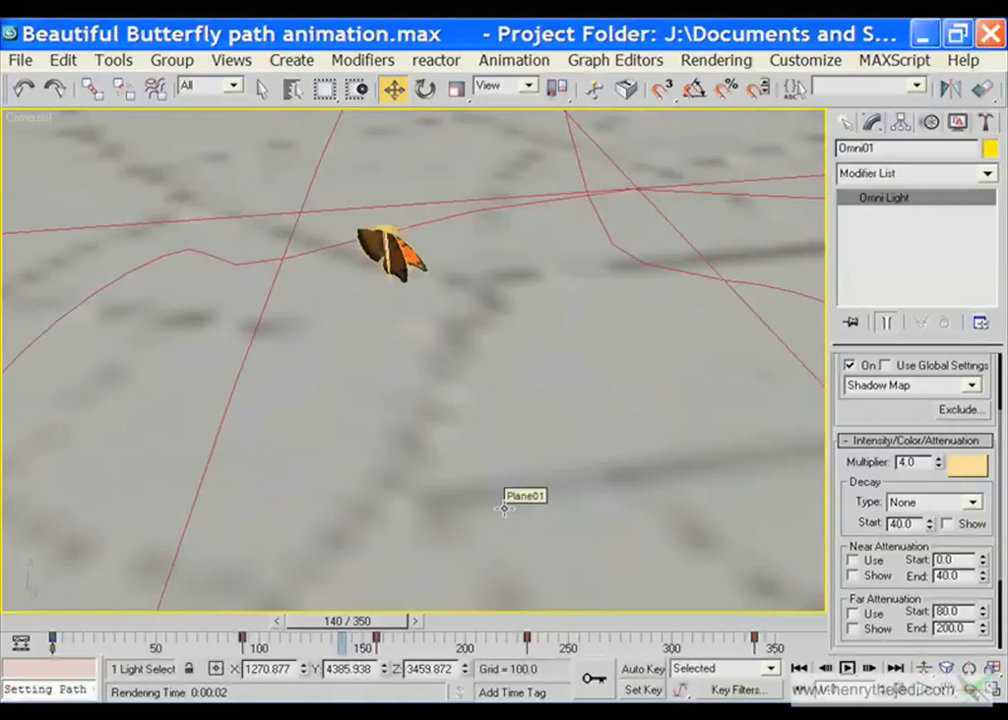
Play the animation from frame 0 in the Camera01 view to review the butterfly's flight, stopping near frame 115
{"action": "left_click_drag", "start_coordinate": [347, 621], "coordinate": [80, 622]}
{"action": "key", "text": "w"}
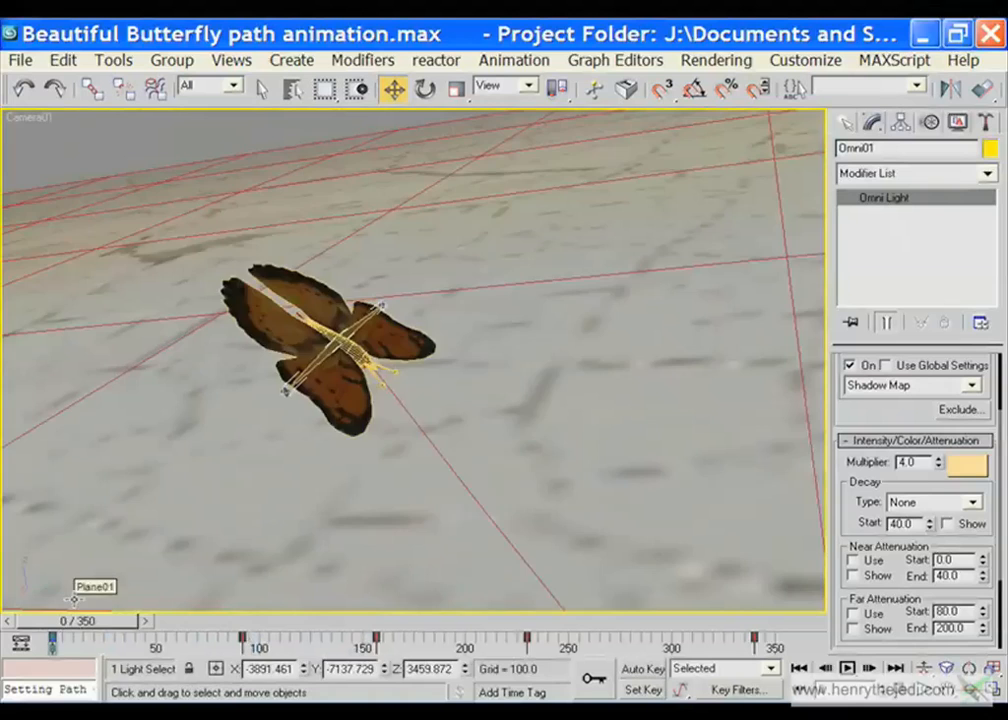
{"action": "key", "text": "slash"}
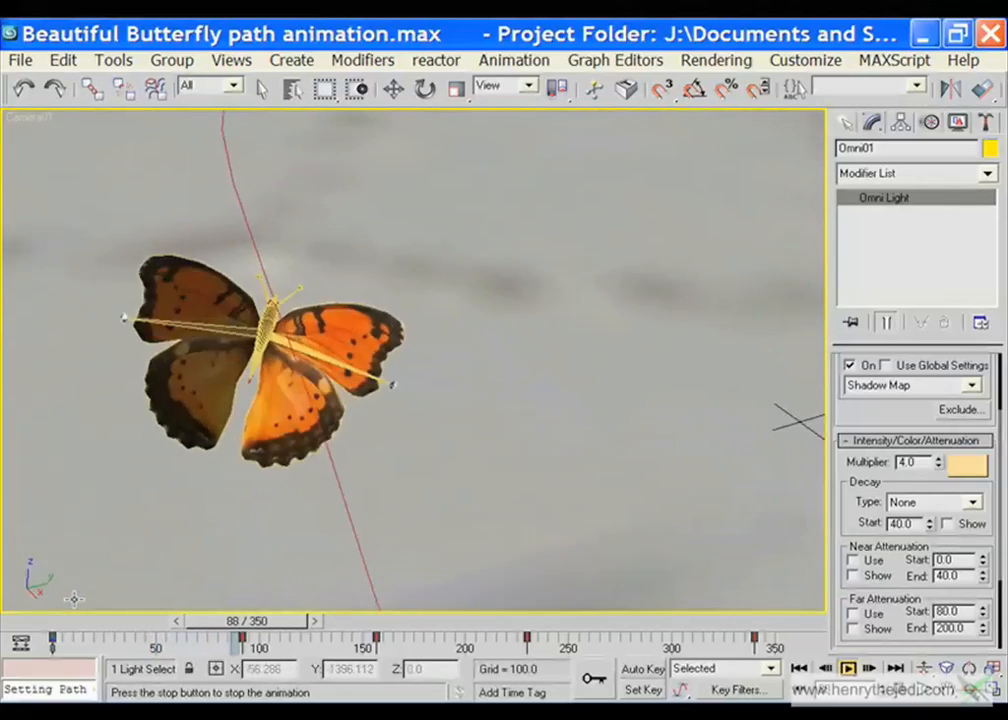
{"action": "key", "text": "slash"}
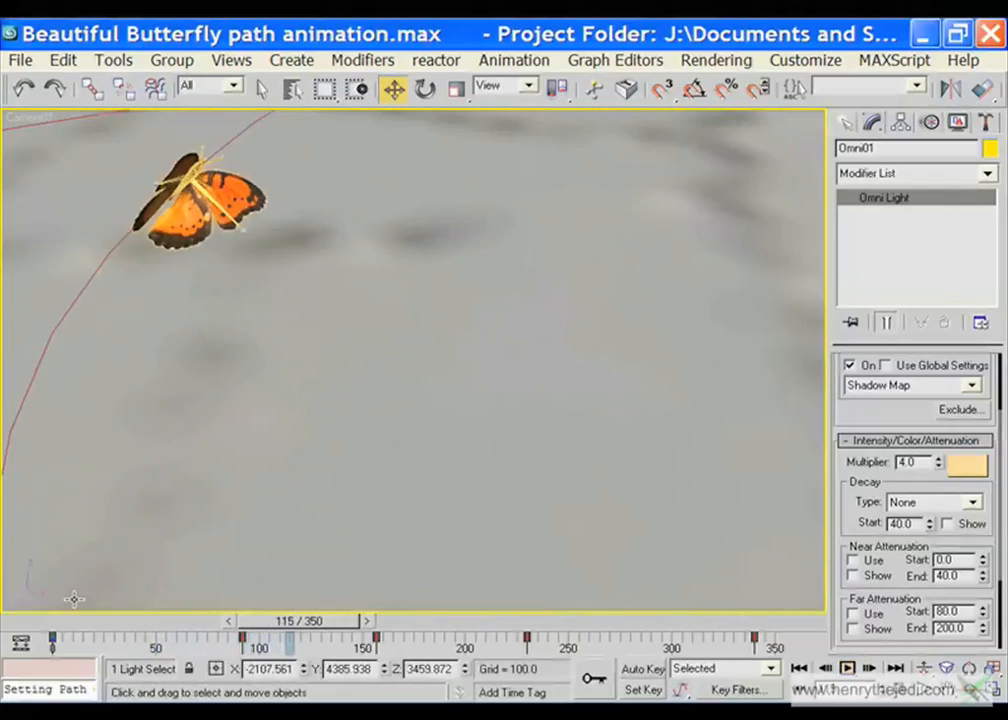
Set the render time output to the Active Time Segment, 0 to 350, and scrub the timeline to frame 320
{"action": "left_click", "coordinate": [701, 62]}
{"action": "left_click", "coordinate": [697, 84]}
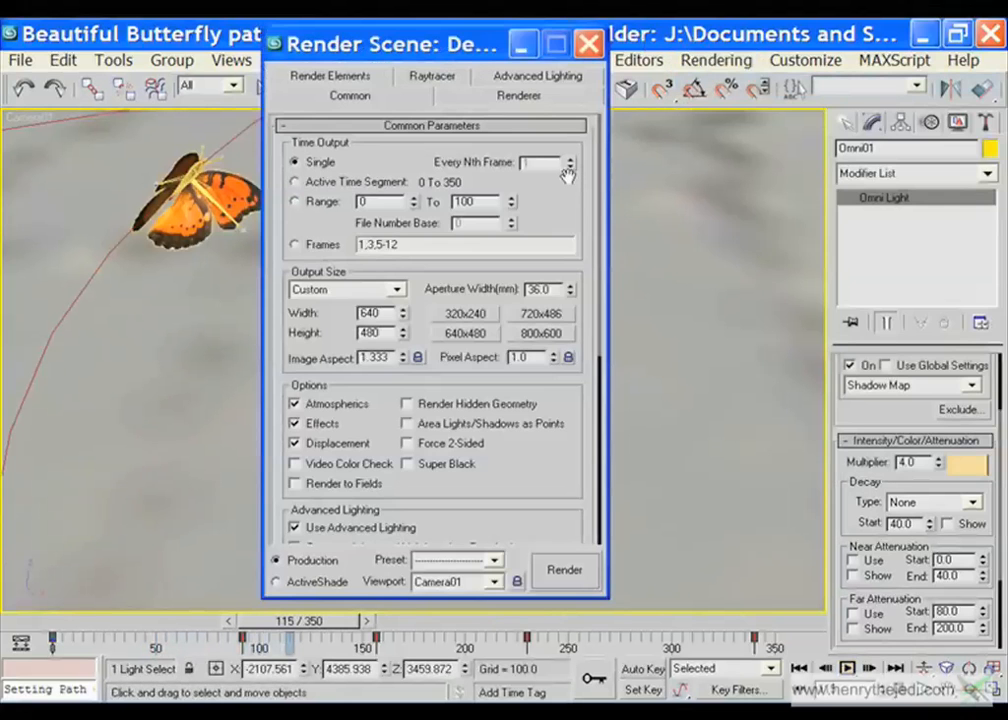
{"action": "left_click", "coordinate": [295, 182]}
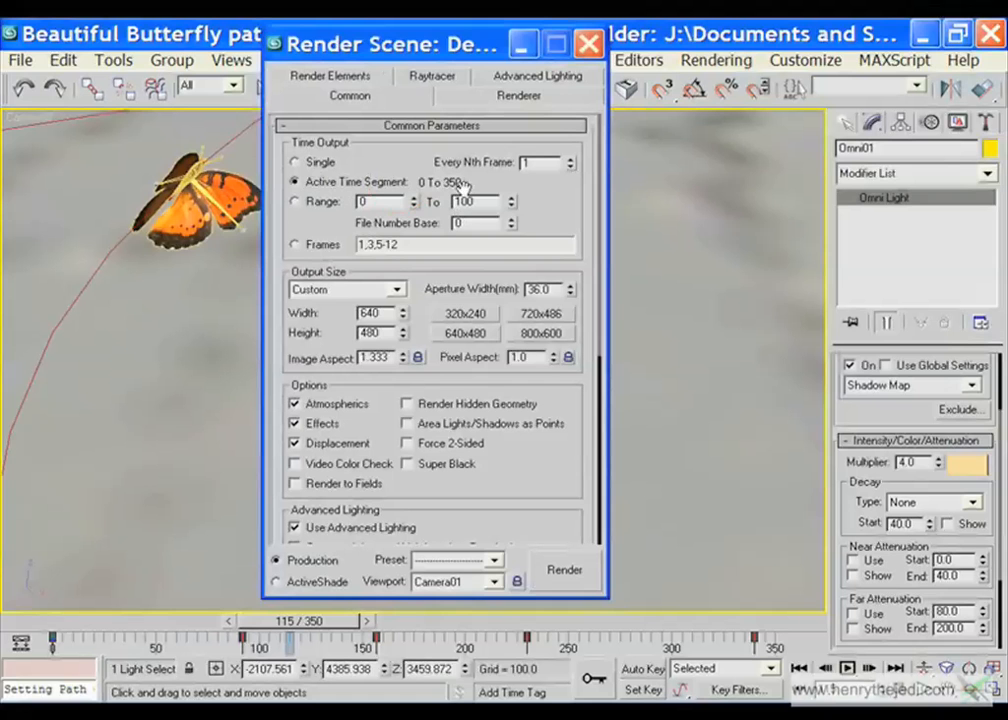
{"action": "left_click_drag", "start_coordinate": [233, 627], "coordinate": [711, 622]}
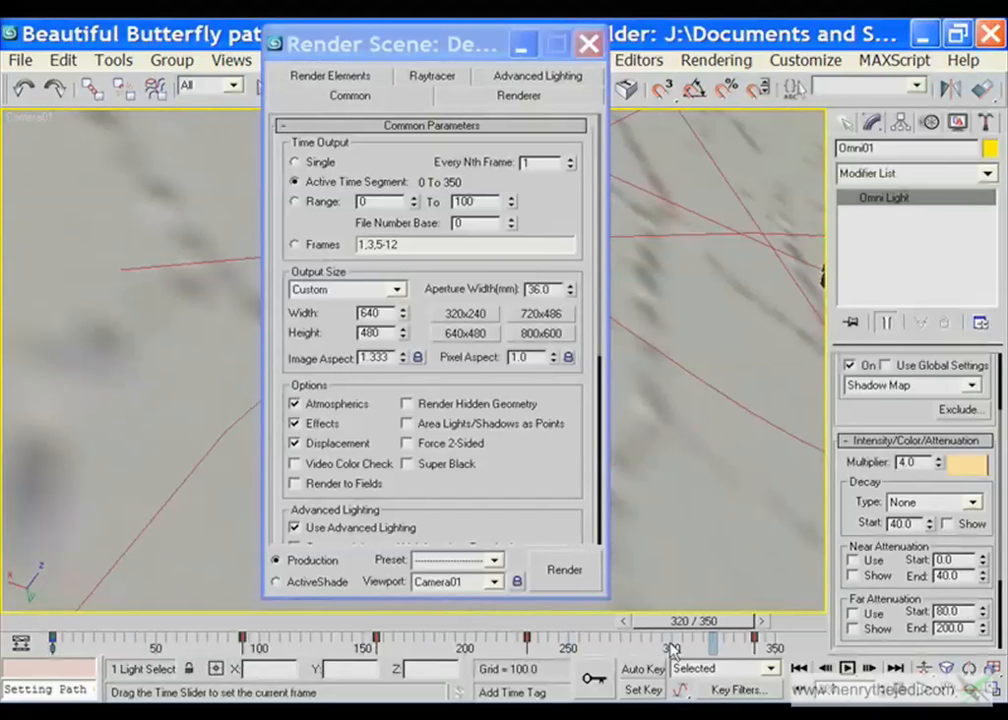
Set the render output size to the HDTV (video) preset at 1280x720
{"action": "left_click", "coordinate": [396, 289]}
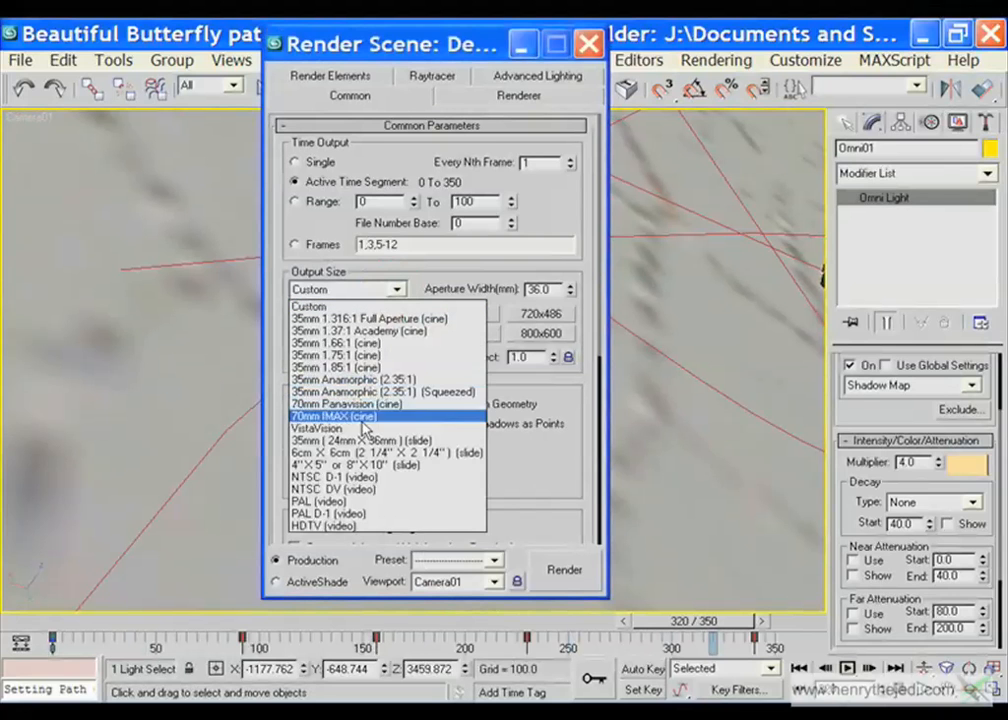
{"action": "left_click", "coordinate": [353, 527]}
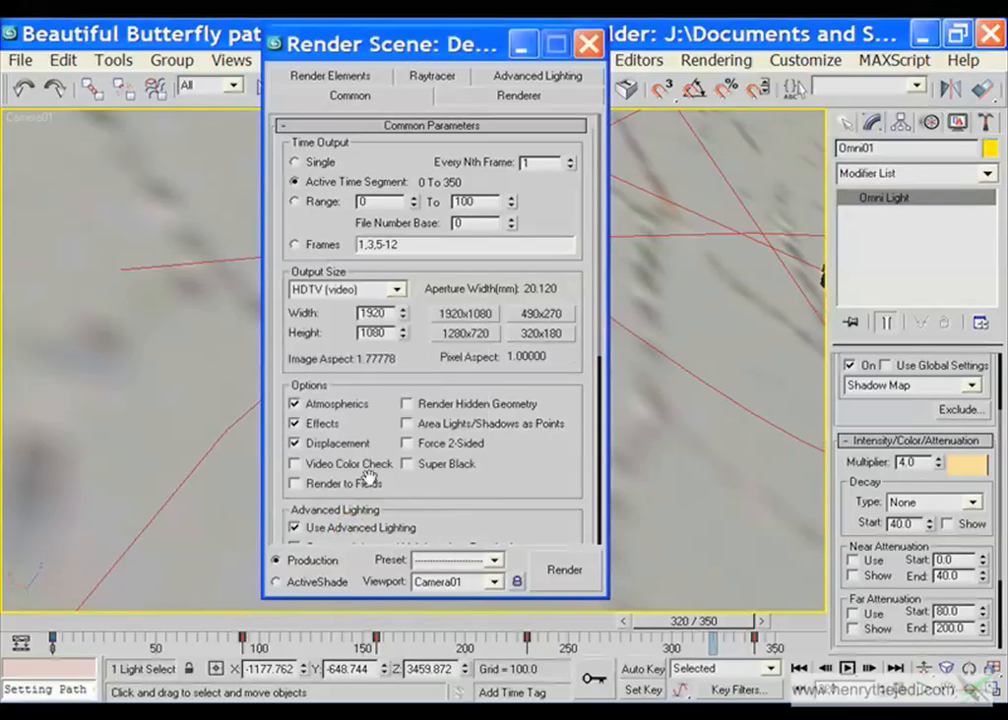
{"action": "left_click", "coordinate": [398, 289]}
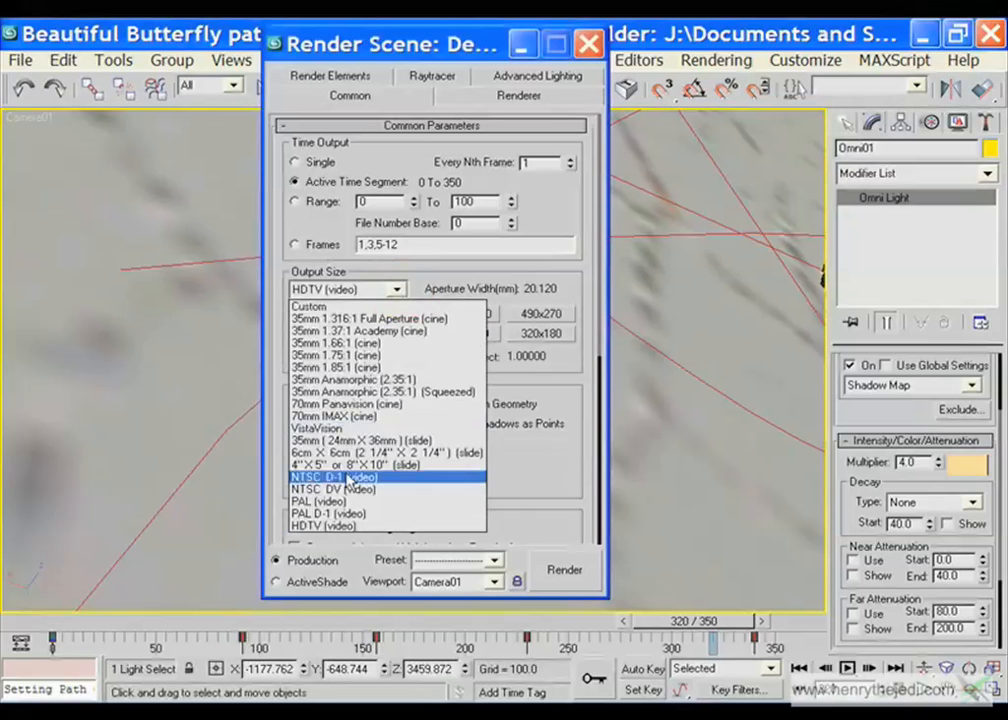
{"action": "left_click", "coordinate": [355, 526]}
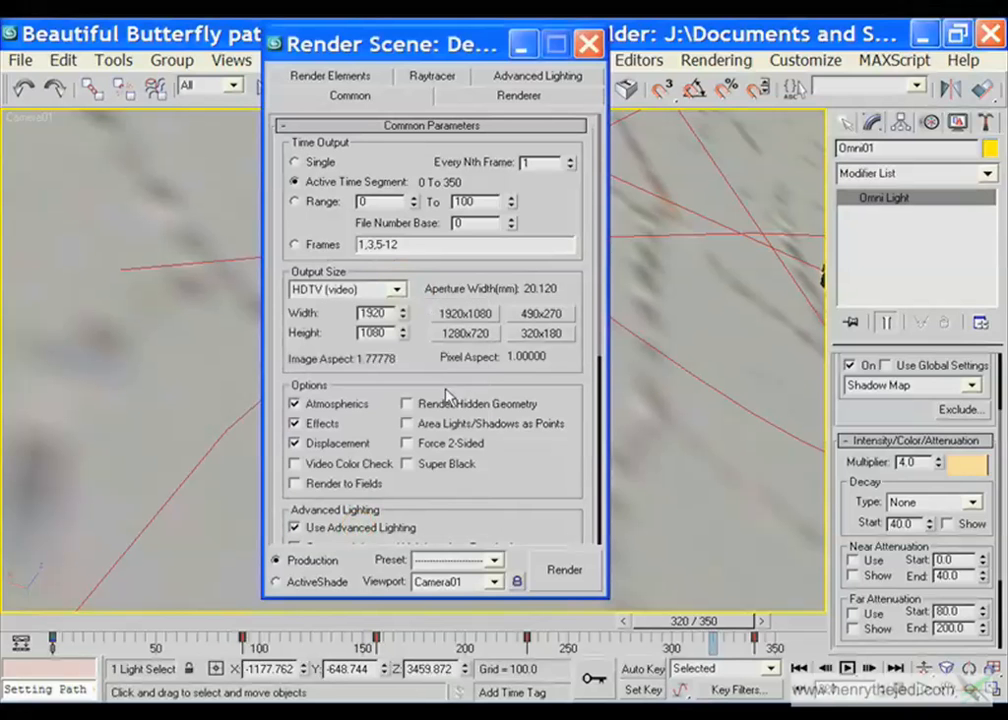
{"action": "left_click", "coordinate": [484, 334]}
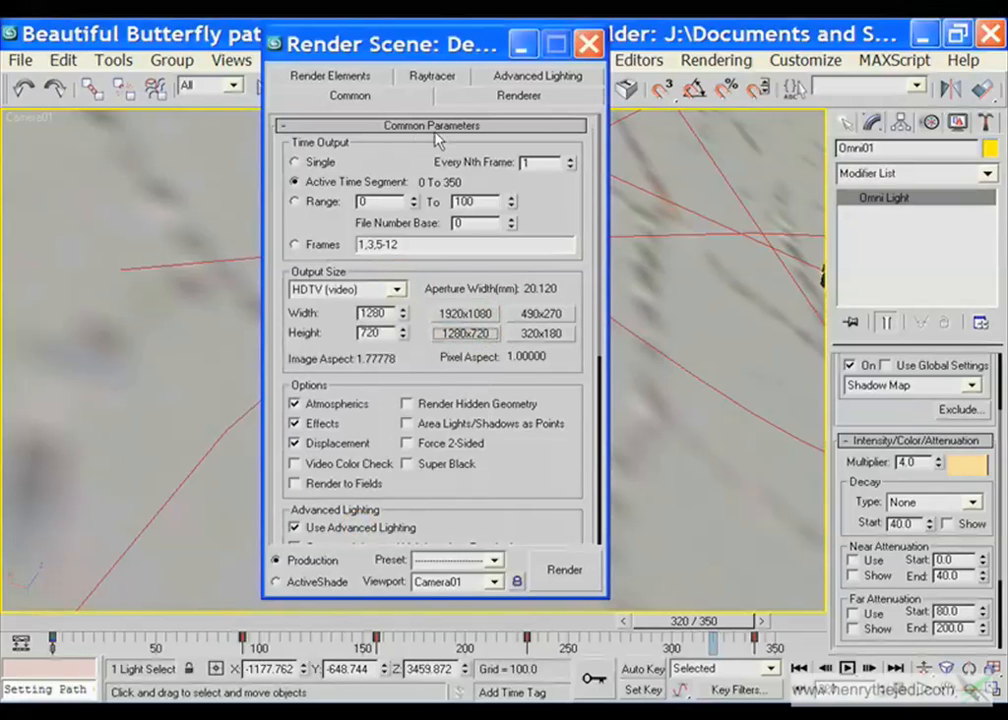
Set the render output to a Targa file named butterfly in the renderoutput folder, with 32 bits per pixel
{"action": "left_click_drag", "start_coordinate": [412, 481], "coordinate": [407, 270]}
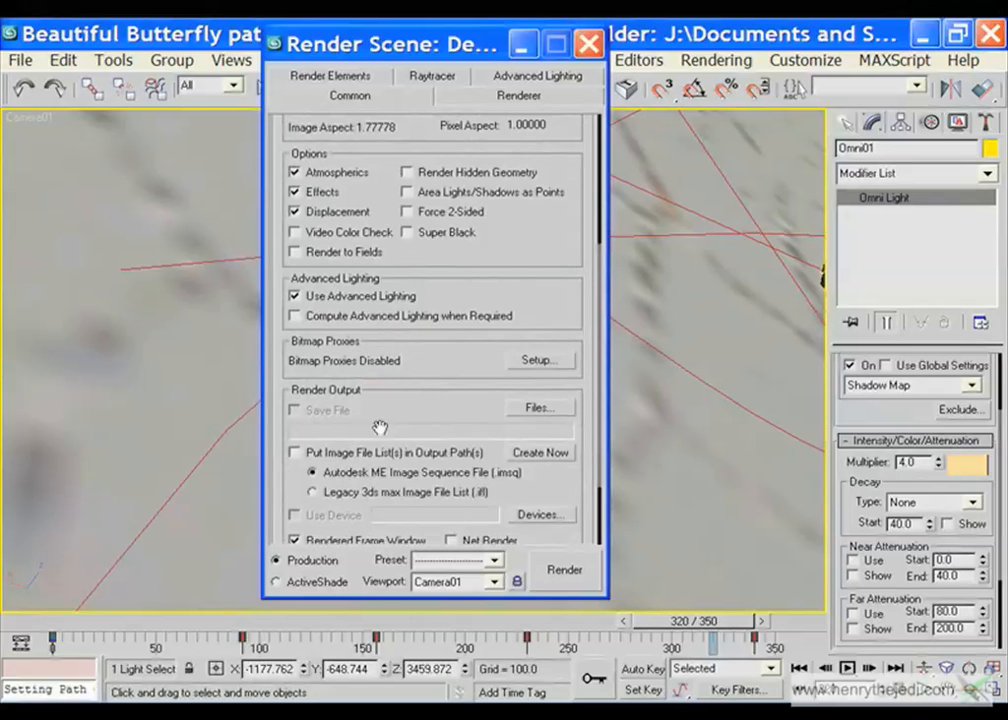
{"action": "left_click", "coordinate": [536, 410]}
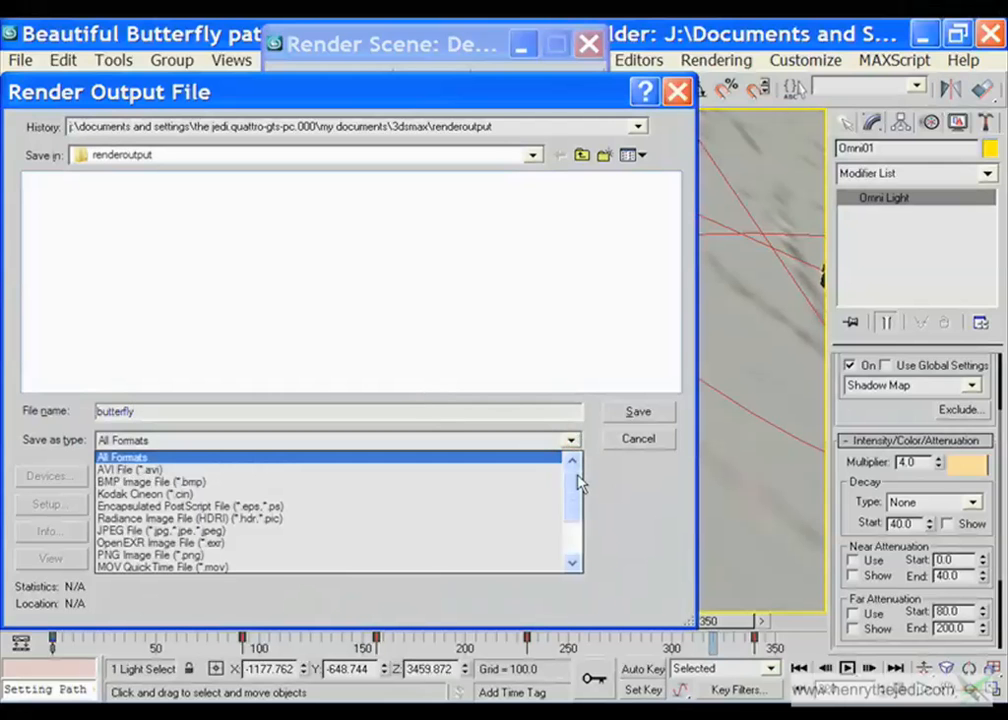
{"action": "left_click_drag", "start_coordinate": [578, 484], "coordinate": [578, 530]}
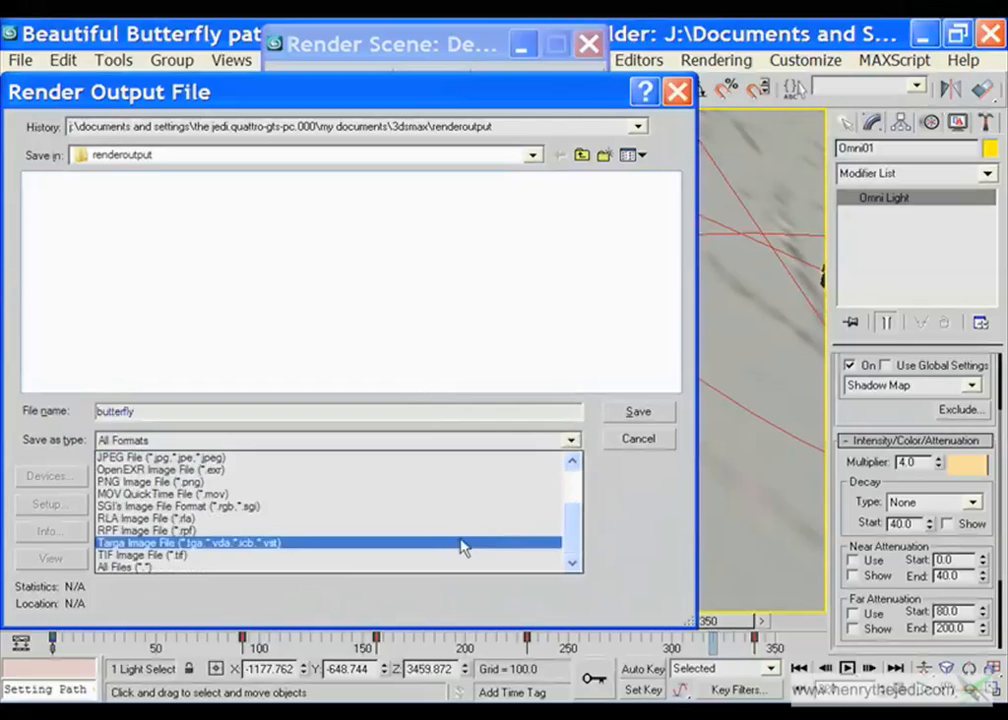
{"action": "left_click", "coordinate": [202, 543]}
{"action": "left_click", "coordinate": [571, 440]}
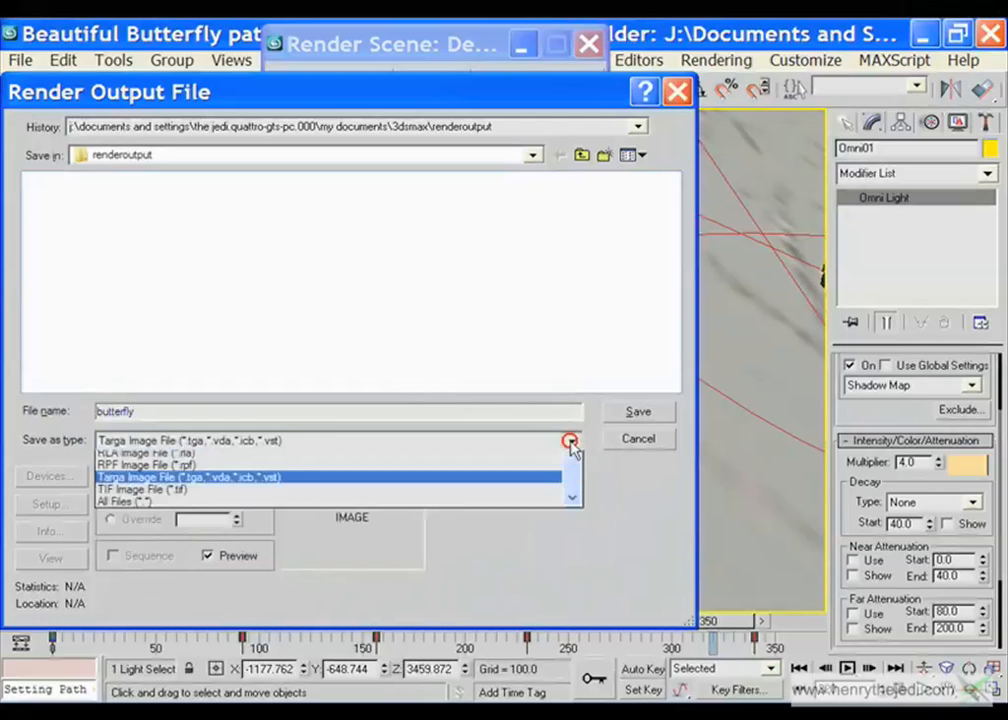
{"action": "left_click_drag", "start_coordinate": [568, 522], "coordinate": [569, 513]}
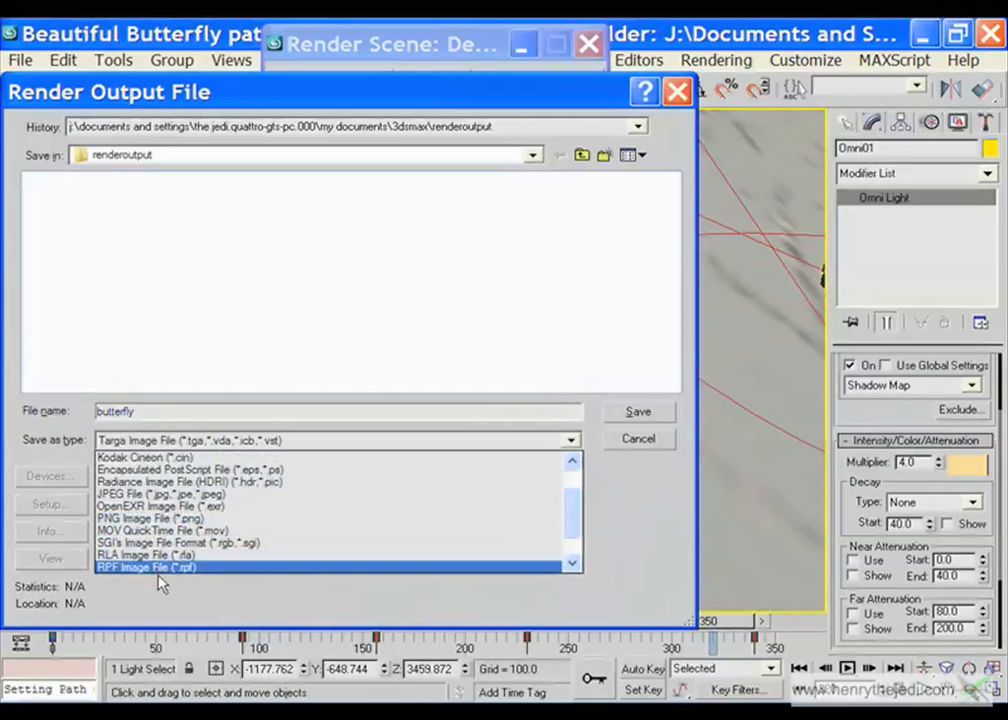
{"action": "left_click", "coordinate": [611, 538]}
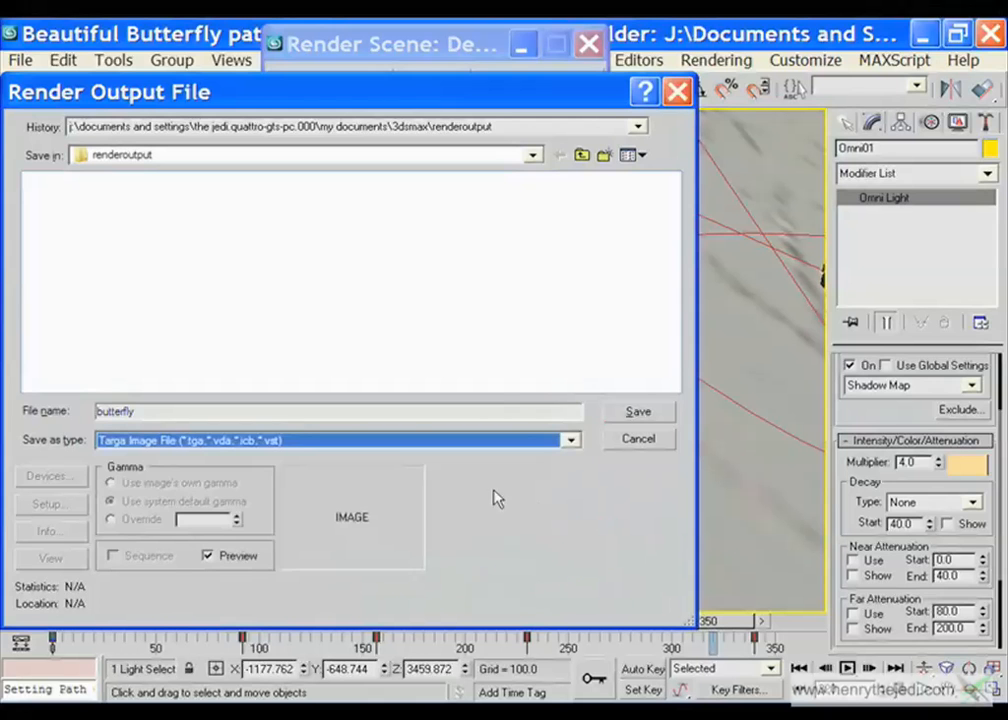
{"action": "left_click", "coordinate": [612, 412]}
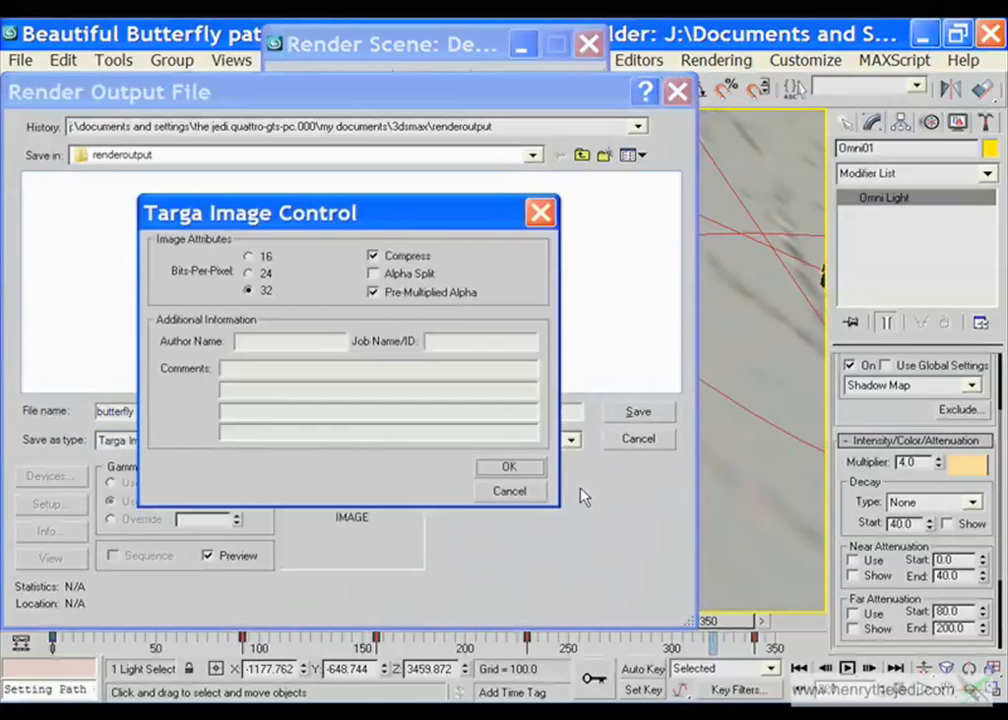
{"action": "left_click", "coordinate": [253, 290]}
{"action": "left_click", "coordinate": [508, 468]}
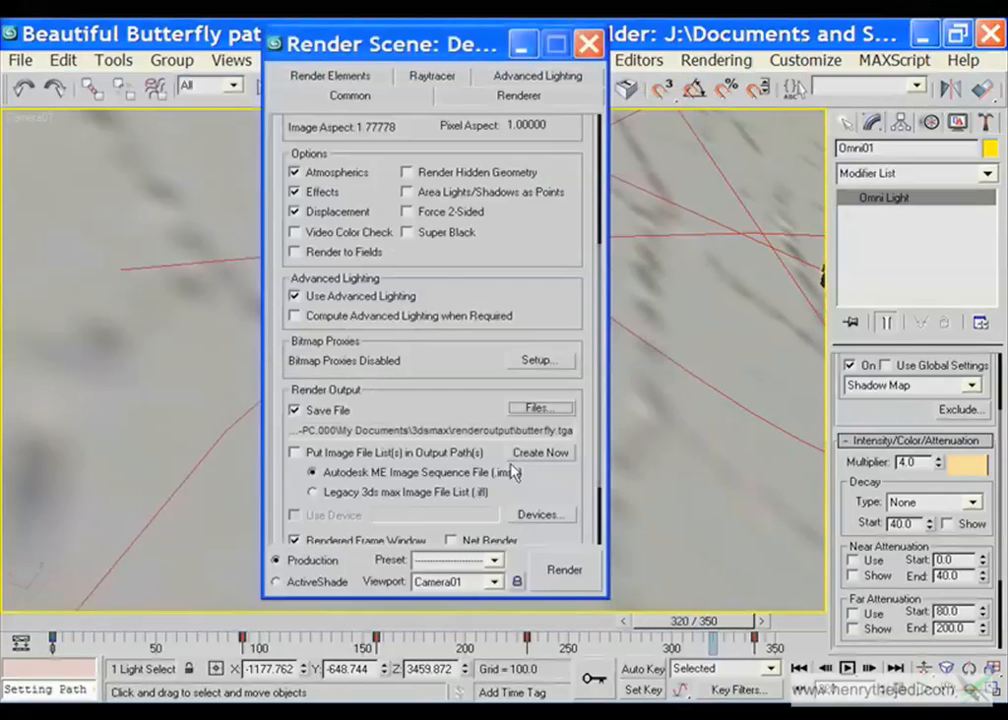
Start rendering the full animation from Camera01, maximize the rendered frame window for a look and restore it
{"action": "left_click_drag", "start_coordinate": [296, 476], "coordinate": [462, 378]}
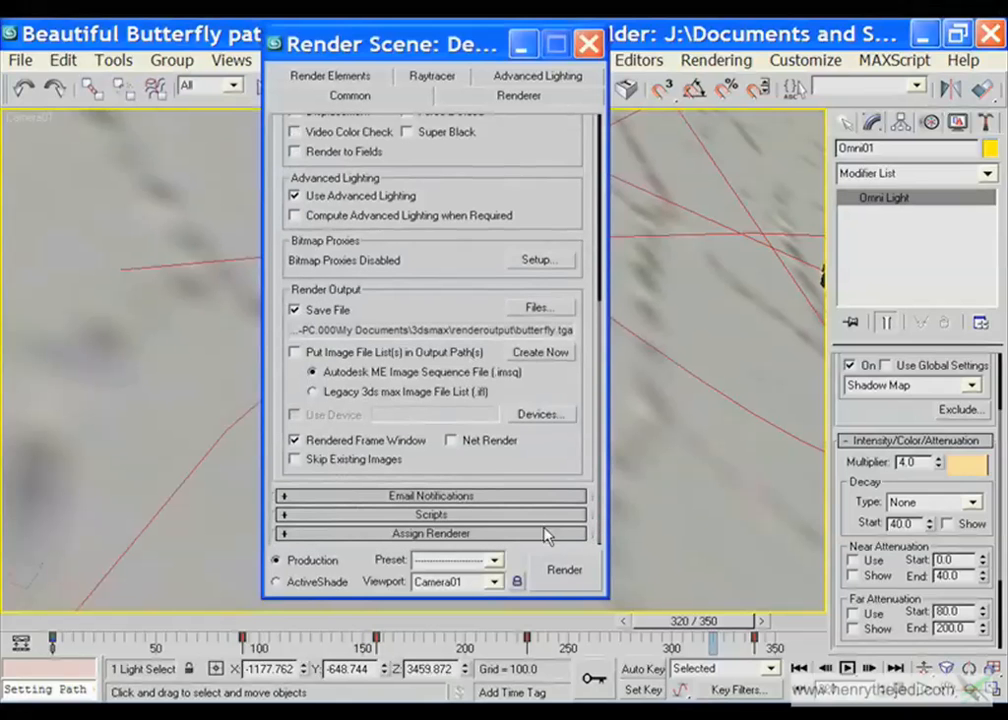
{"action": "left_click", "coordinate": [552, 569]}
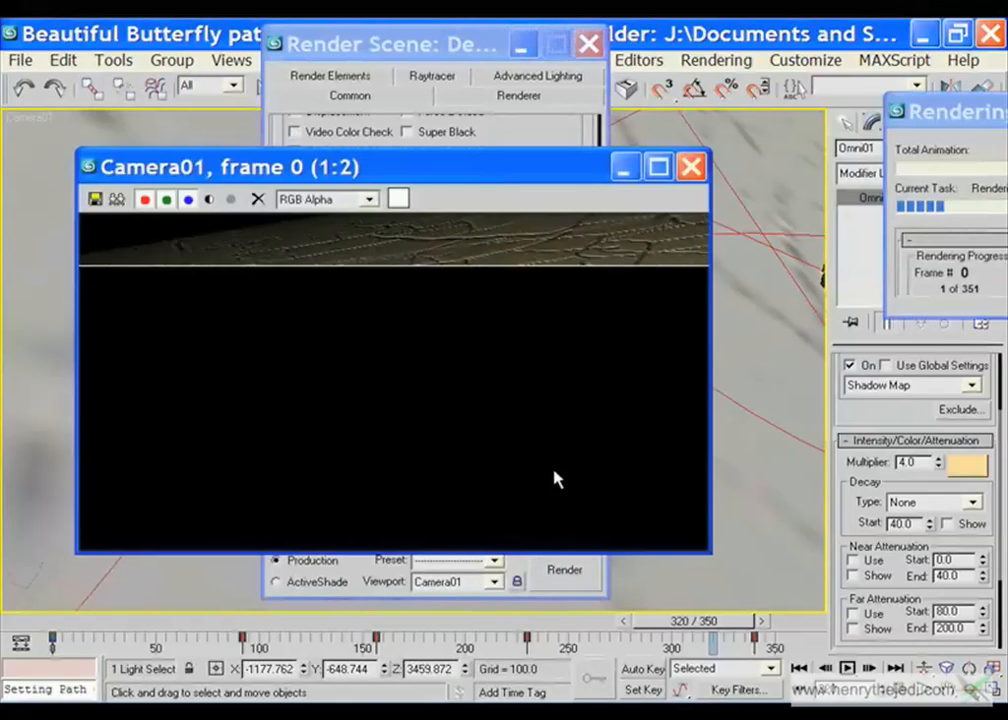
{"action": "double_click", "coordinate": [562, 167]}
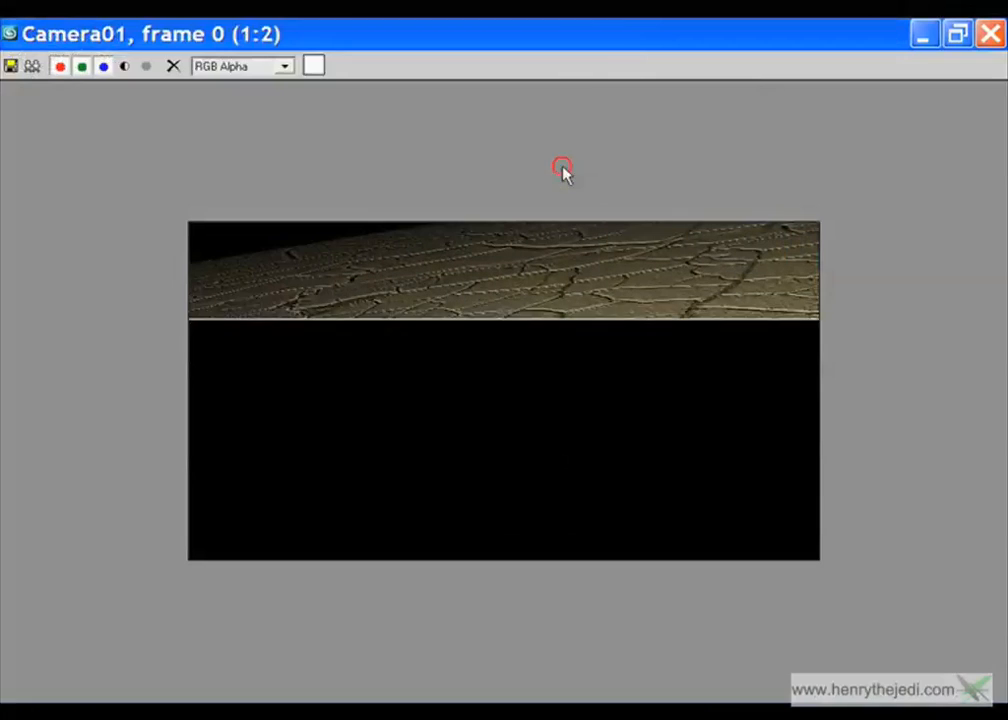
{"action": "double_click", "coordinate": [569, 40]}
{"action": "left_click_drag", "start_coordinate": [982, 122], "coordinate": [700, 292]}
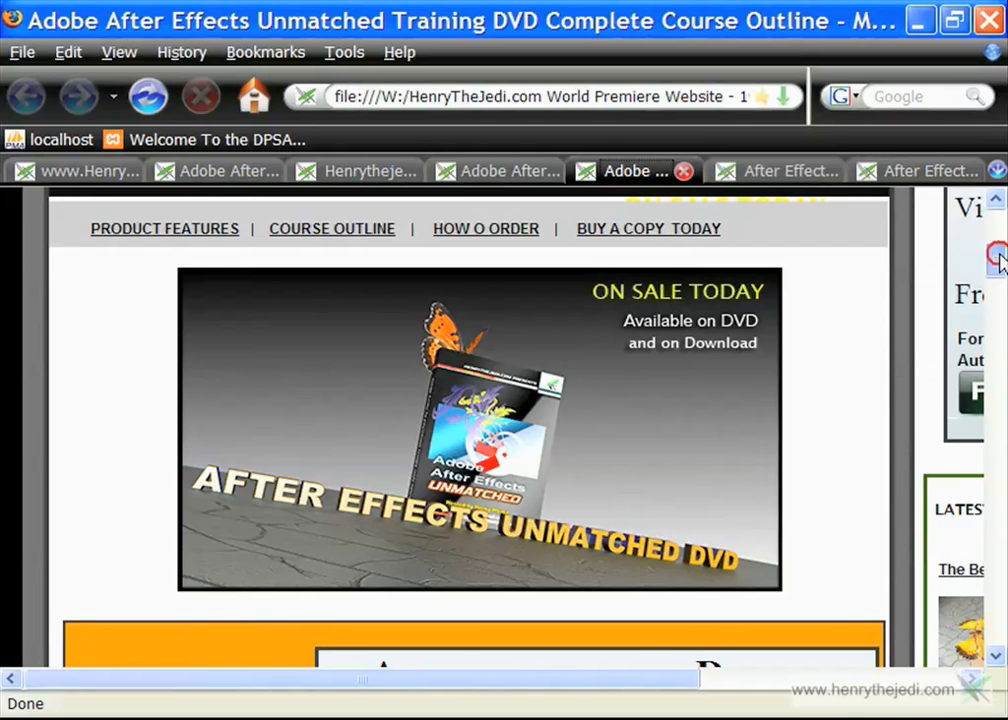
Switch to Firefox and look through the After Effects Unmatched course outline page, including its chapter list
{"action": "left_click_drag", "start_coordinate": [1000, 262], "coordinate": [1001, 268]}
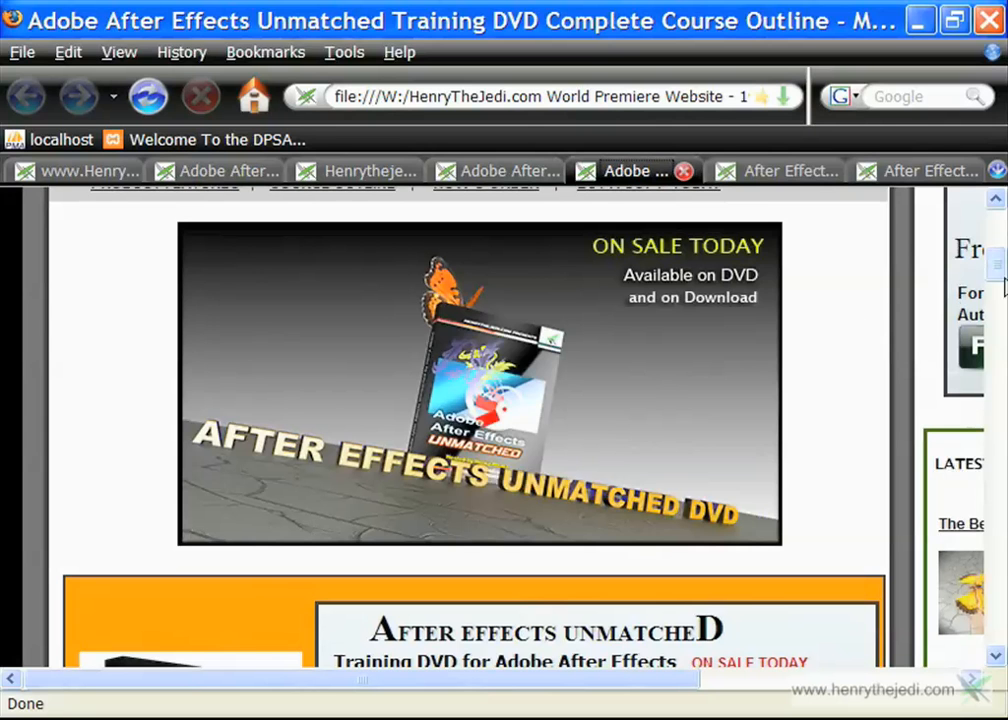
{"action": "left_click_drag", "start_coordinate": [1001, 275], "coordinate": [1000, 235]}
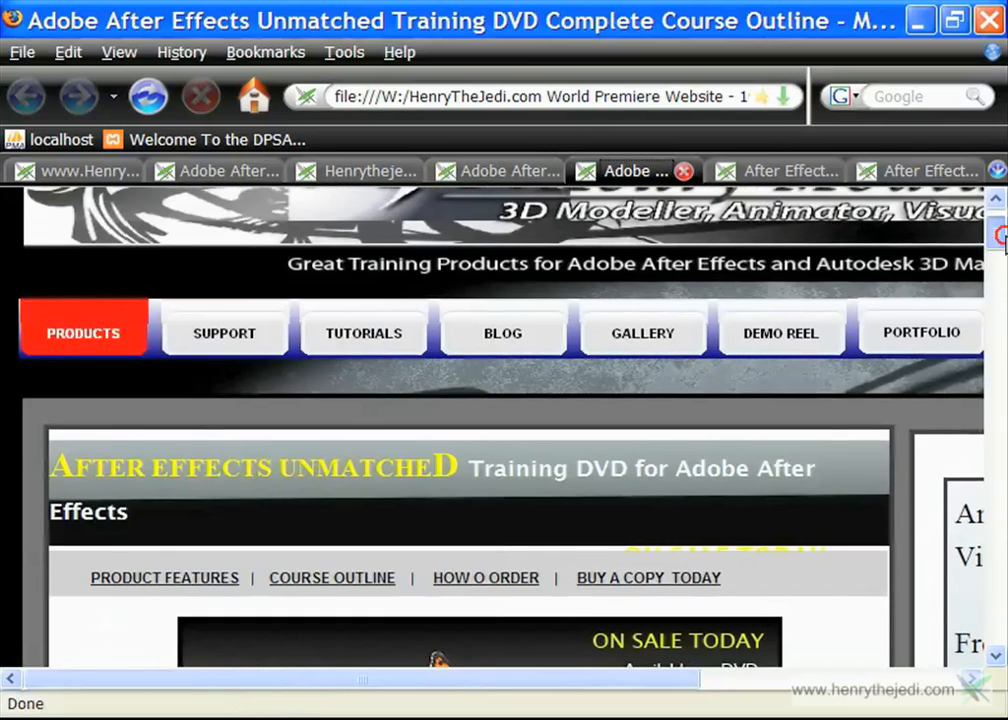
{"action": "left_click_drag", "start_coordinate": [997, 232], "coordinate": [1004, 252]}
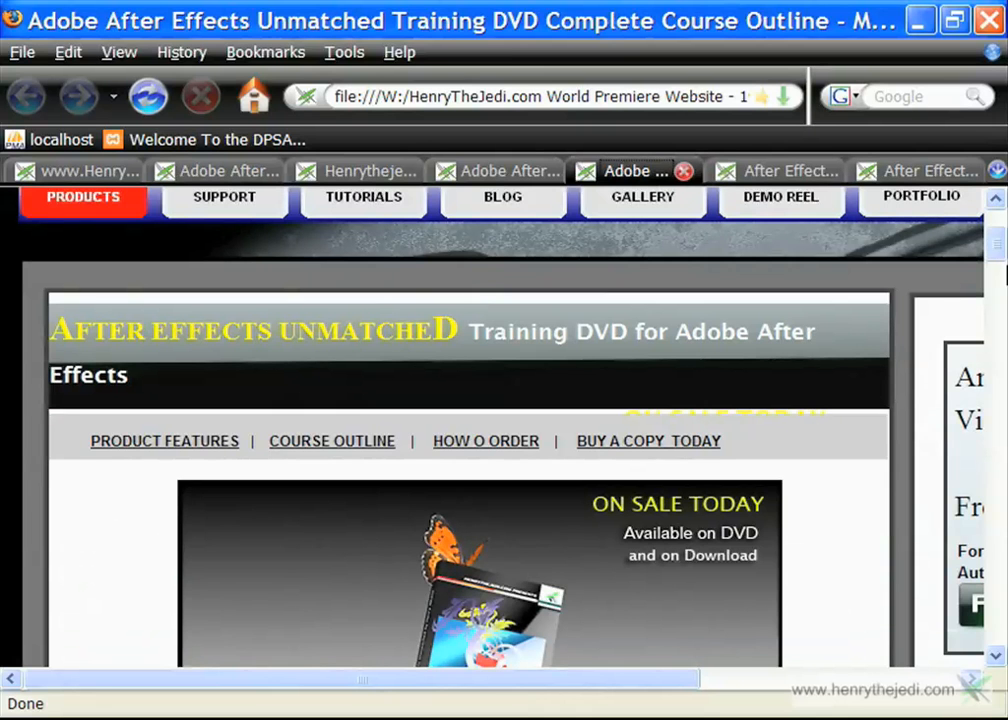
{"action": "left_click_drag", "start_coordinate": [994, 234], "coordinate": [997, 390]}
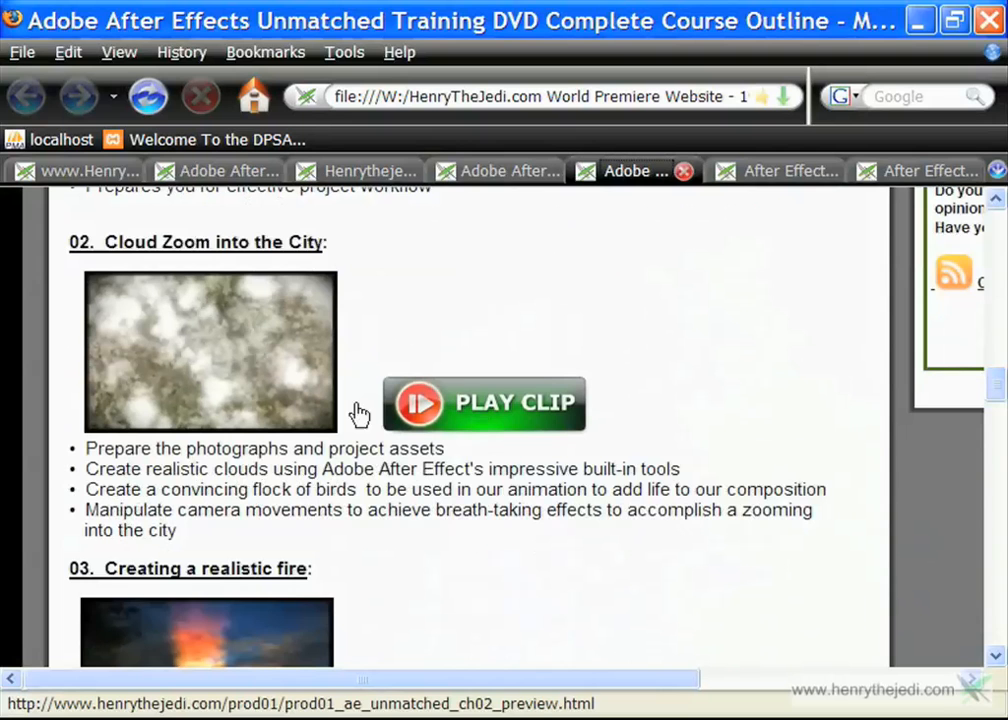
{"action": "left_click_drag", "start_coordinate": [997, 400], "coordinate": [1004, 580]}
{"action": "scroll", "coordinate": [803, 515], "scroll_direction": "up", "scroll_amount": 4}
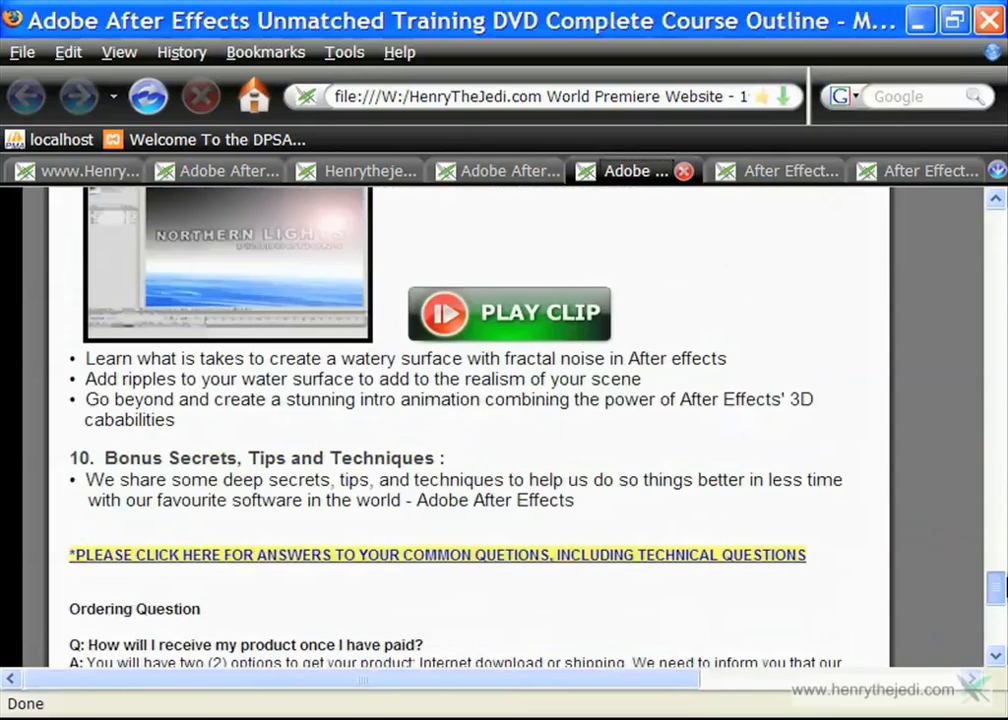
{"action": "scroll", "coordinate": [715, 440], "scroll_direction": "up", "scroll_amount": 5}
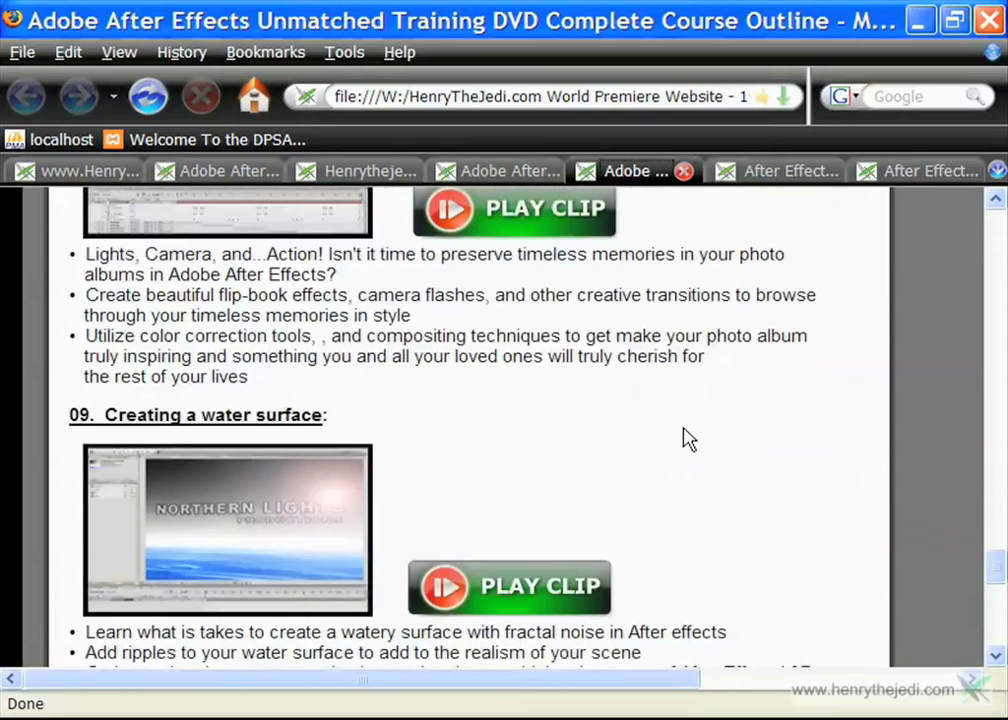
Close the course outline tab, look over the free video preview page, and switch to the training DVD photo gallery
{"action": "left_click", "coordinate": [684, 174]}
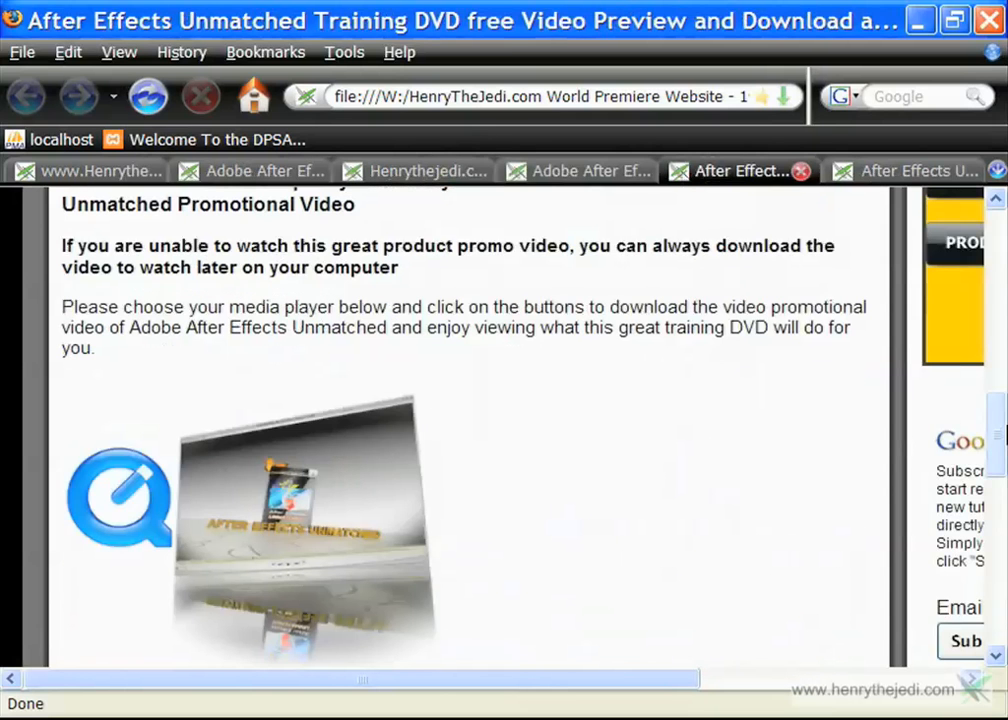
{"action": "left_click_drag", "start_coordinate": [995, 412], "coordinate": [1003, 357]}
{"action": "left_click", "coordinate": [893, 176]}
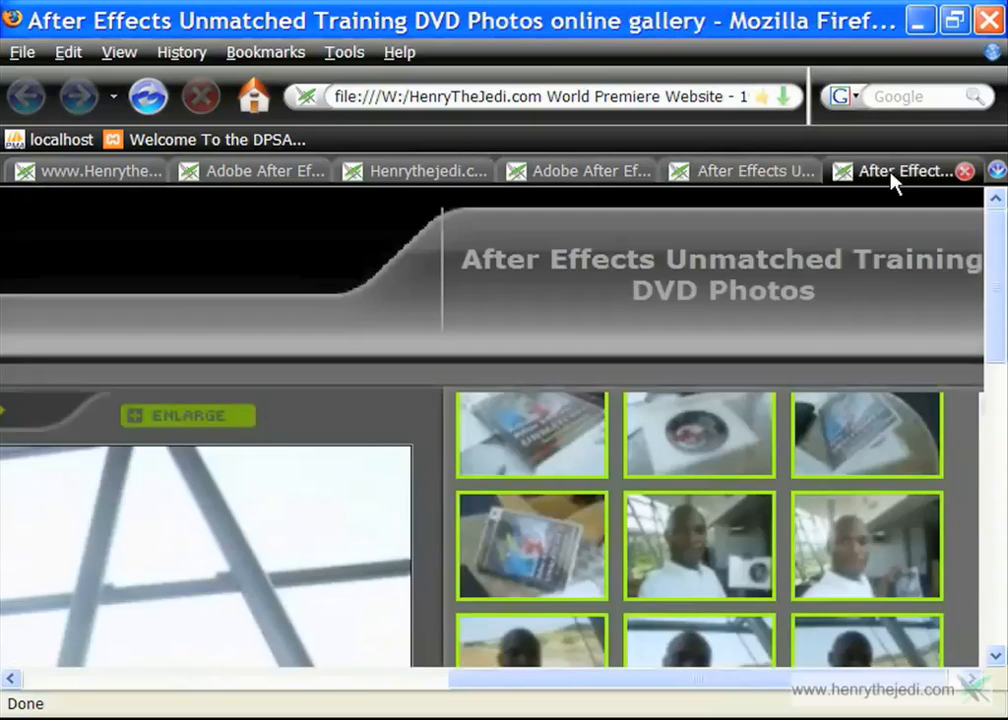
Look over the training DVD home page's purchase offer and the promo video download options on the free video preview page
{"action": "left_click", "coordinate": [580, 171]}
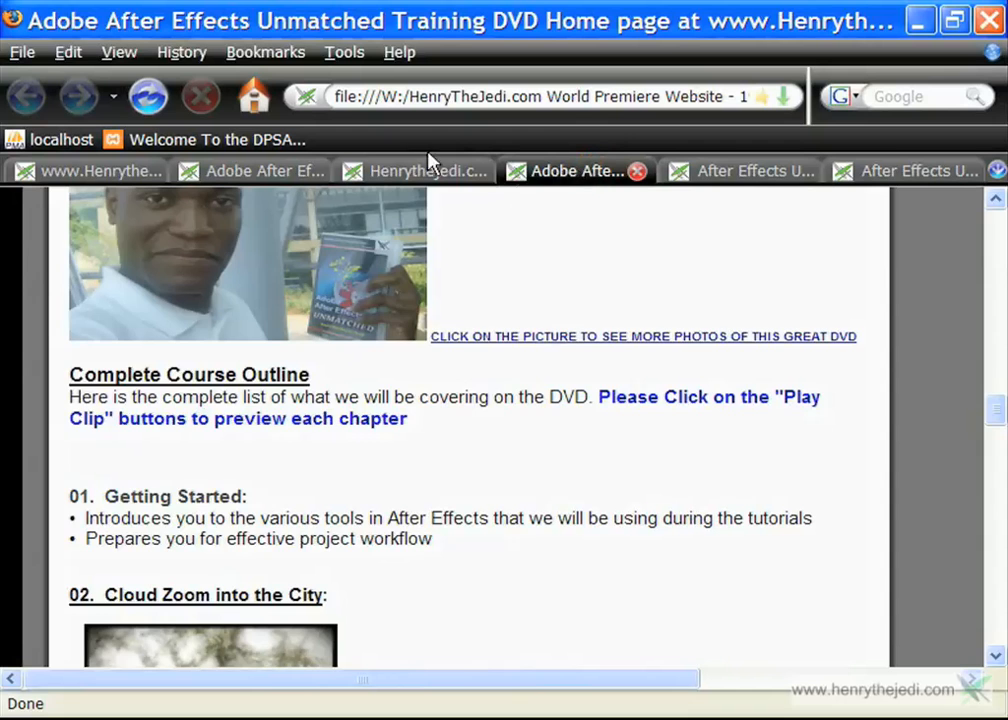
{"action": "left_click_drag", "start_coordinate": [997, 412], "coordinate": [1003, 300]}
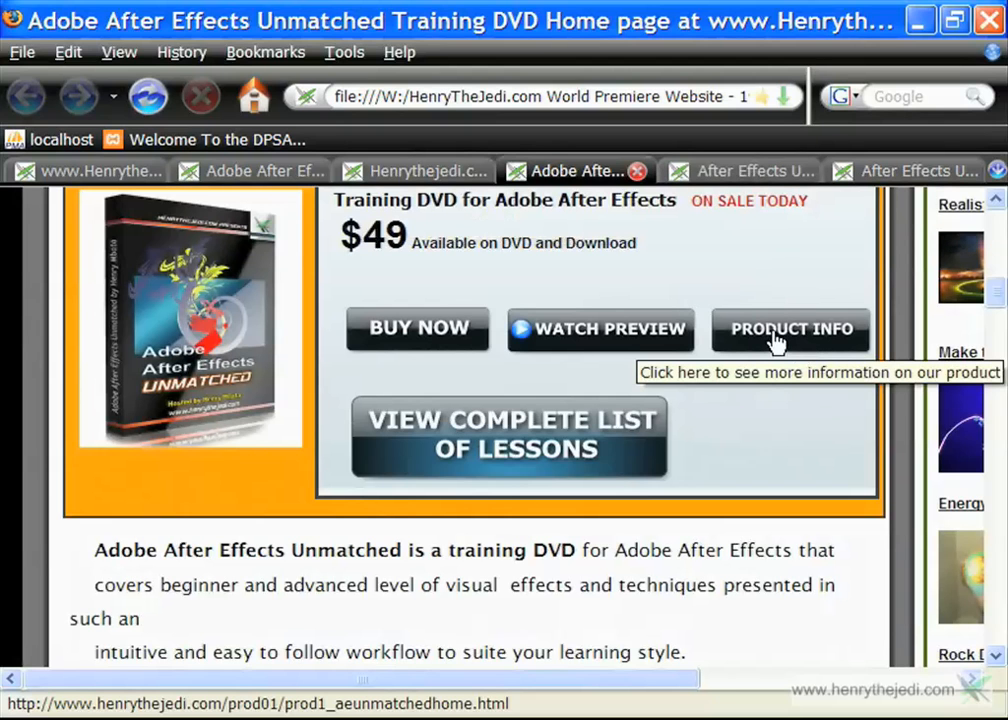
{"action": "left_click", "coordinate": [740, 171]}
{"action": "scroll", "coordinate": [745, 398], "scroll_direction": "down", "scroll_amount": 8}
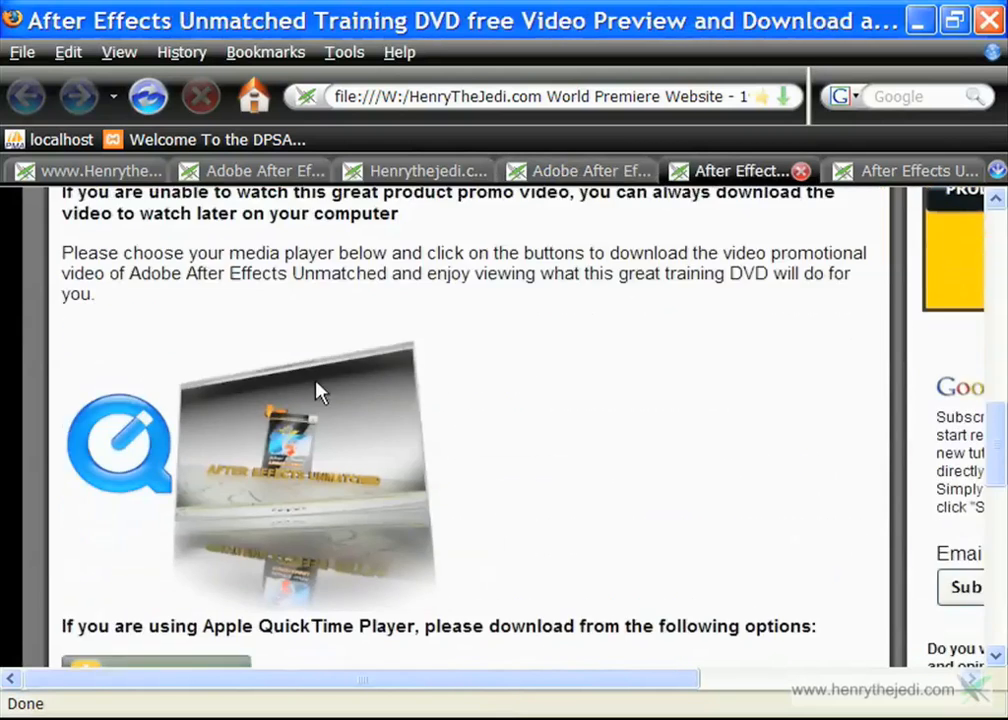
{"action": "scroll", "coordinate": [330, 410], "scroll_direction": "down", "scroll_amount": 3}
{"action": "scroll", "coordinate": [316, 372], "scroll_direction": "up", "scroll_amount": 1}
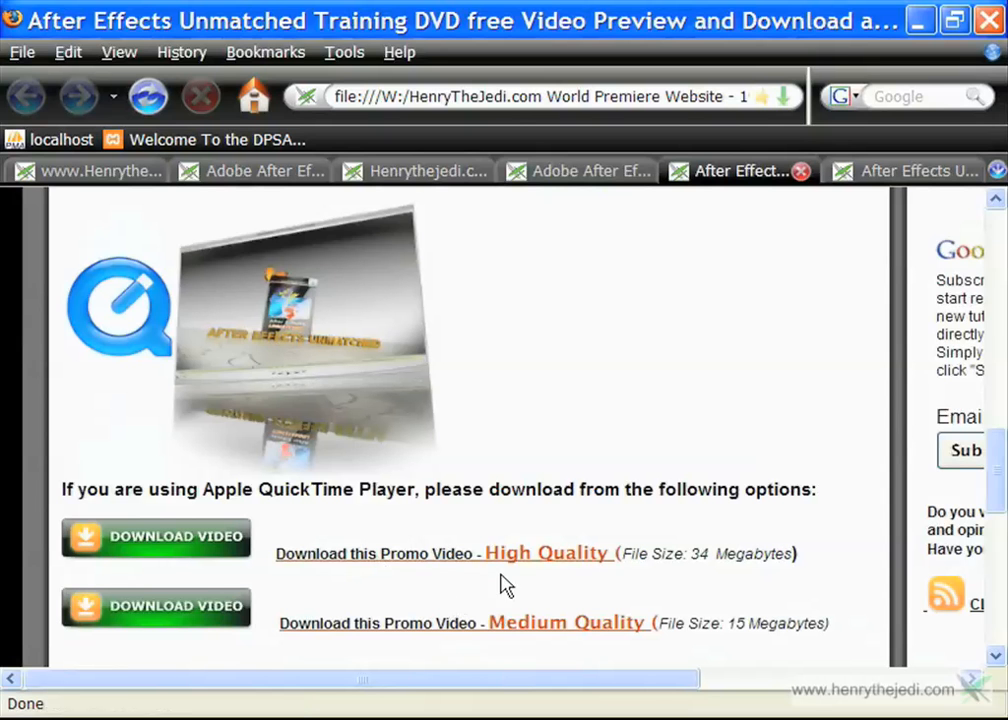
{"action": "scroll", "coordinate": [549, 545], "scroll_direction": "down", "scroll_amount": 7}
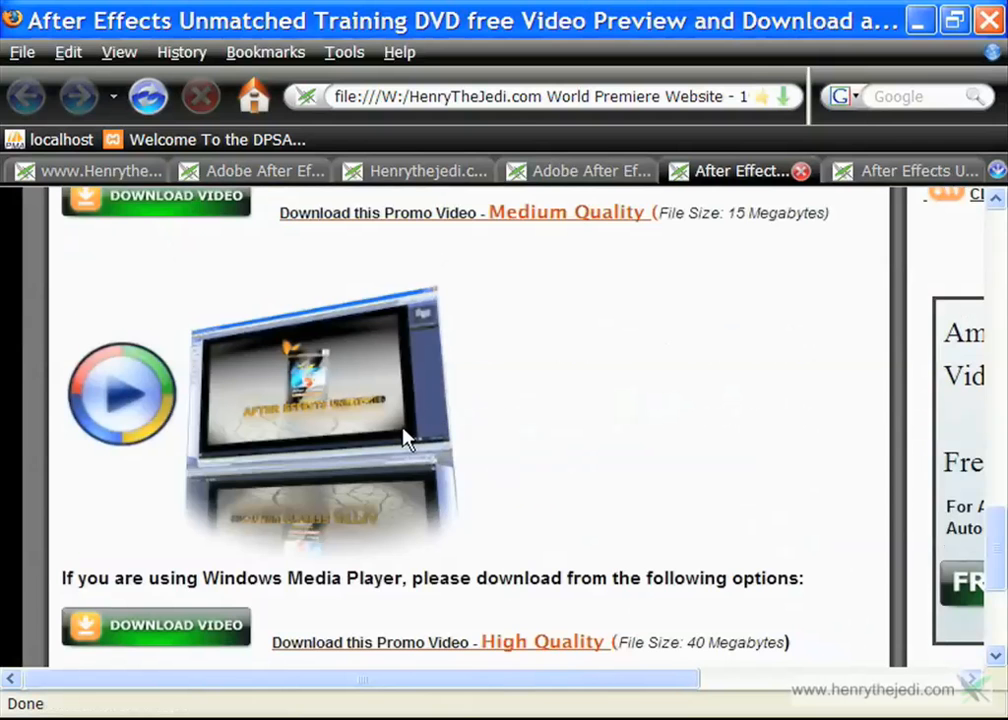
{"action": "scroll", "coordinate": [405, 435], "scroll_direction": "down", "scroll_amount": 5}
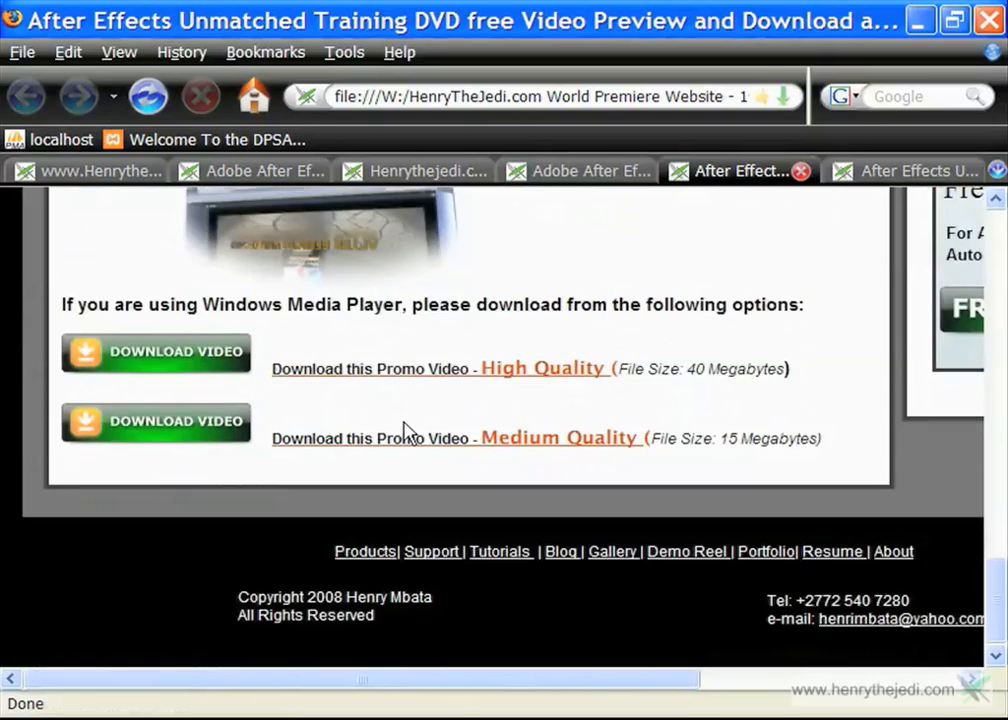
Close the video preview and second DVD home page tabs and read through the product support page
{"action": "scroll", "coordinate": [406, 432], "scroll_direction": "up", "scroll_amount": 8}
{"action": "key", "text": "ctrl+w"}
{"action": "key", "text": "ctrl+w"}
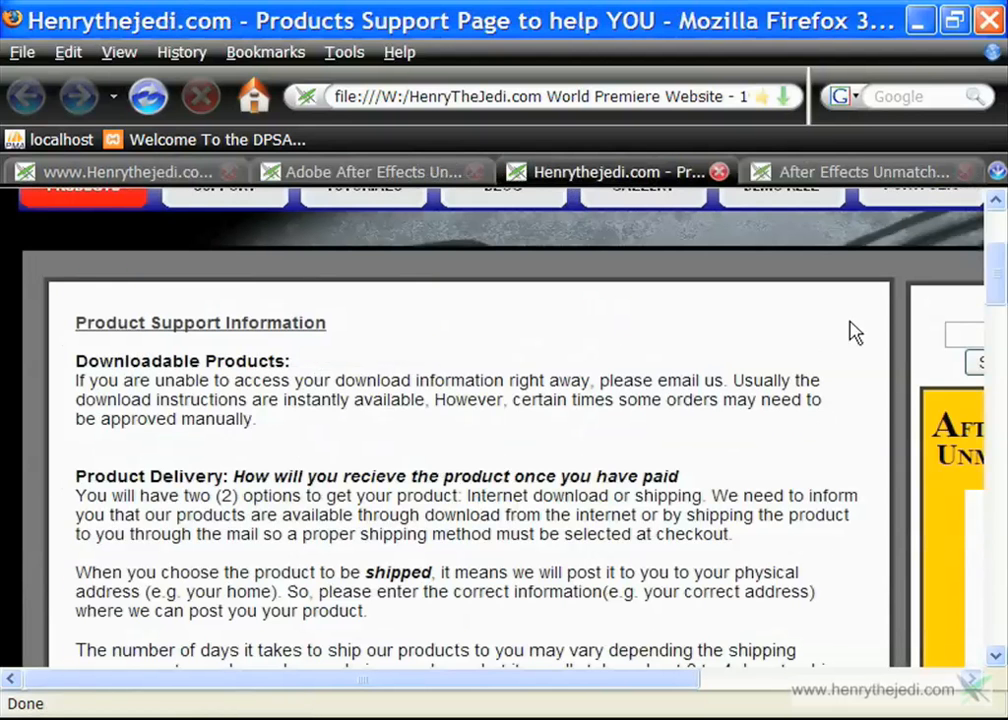
{"action": "left_click_drag", "start_coordinate": [993, 262], "coordinate": [1003, 238]}
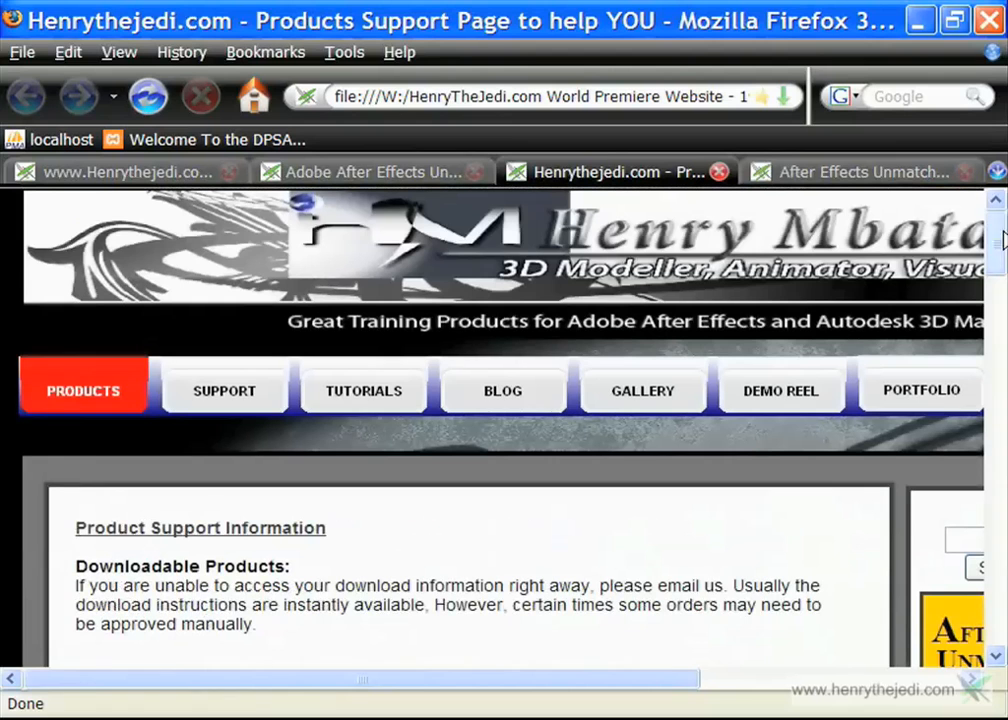
{"action": "left_click", "coordinate": [218, 391]}
{"action": "scroll", "coordinate": [600, 480], "scroll_direction": "up", "scroll_amount": 8}
{"action": "scroll", "coordinate": [640, 440], "scroll_direction": "down", "scroll_amount": 5}
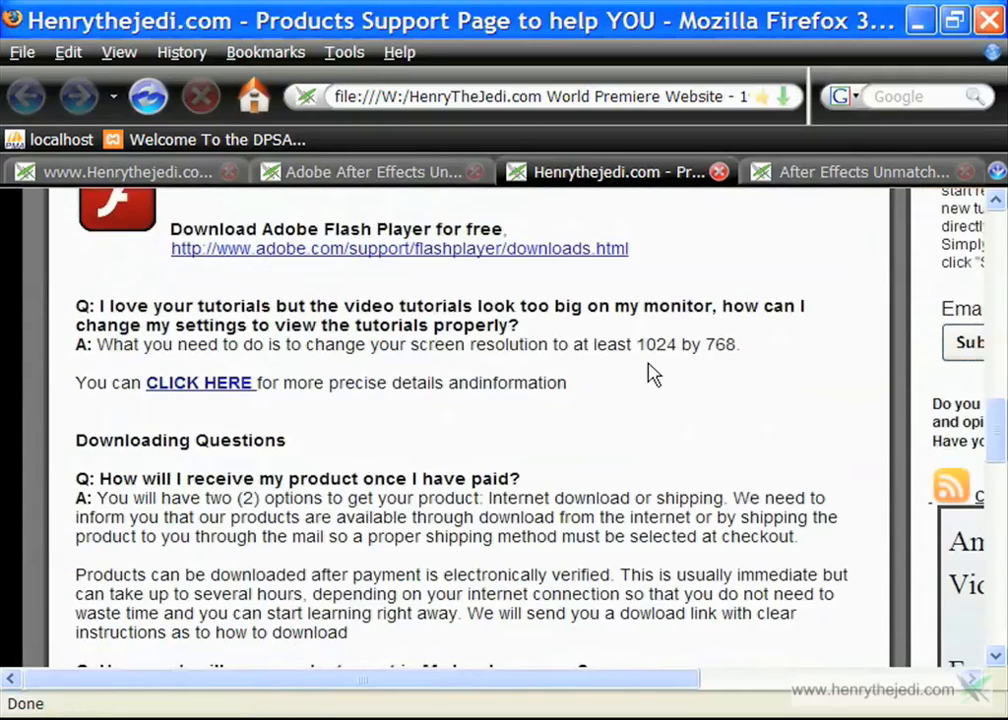
Close the support page tab and look over the DVD home page's free fire tutorial, author photo and course description
{"action": "key", "text": "ctrl+w"}
{"action": "left_click_drag", "start_coordinate": [998, 398], "coordinate": [1000, 410]}
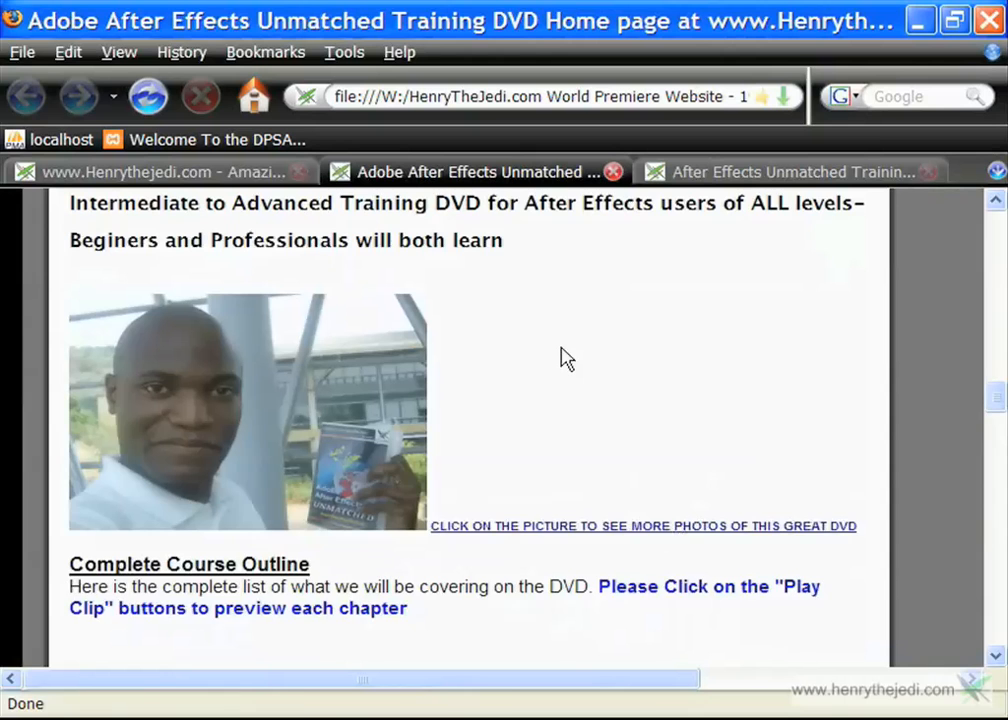
{"action": "scroll", "coordinate": [563, 354], "scroll_direction": "up", "scroll_amount": 1}
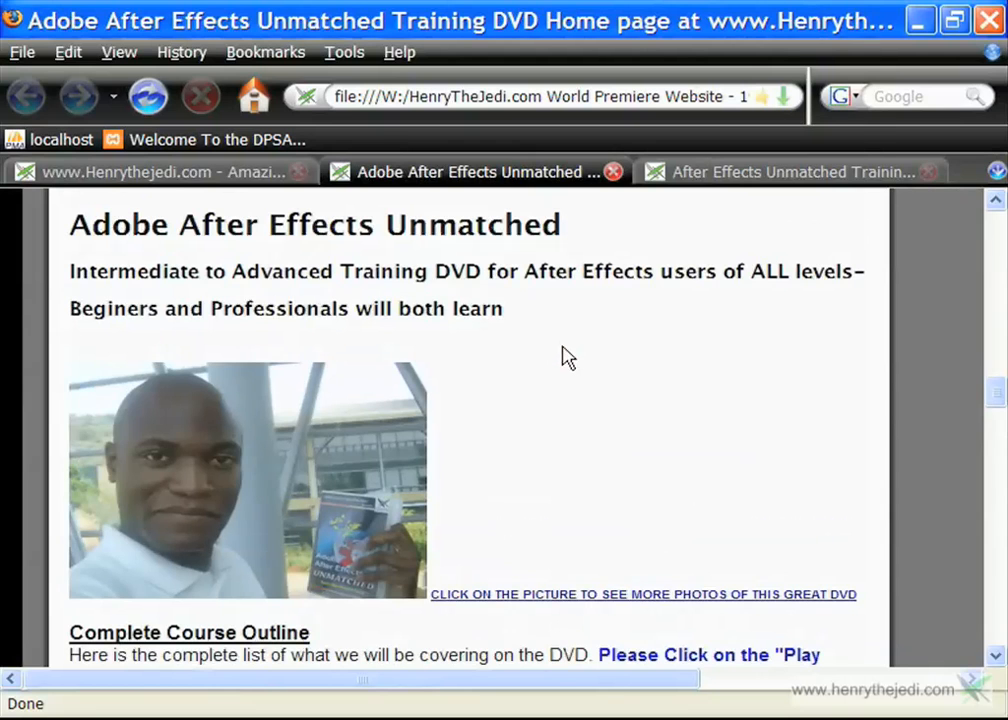
{"action": "left_click", "coordinate": [562, 360]}
{"action": "scroll", "coordinate": [562, 360], "scroll_direction": "up", "scroll_amount": 3}
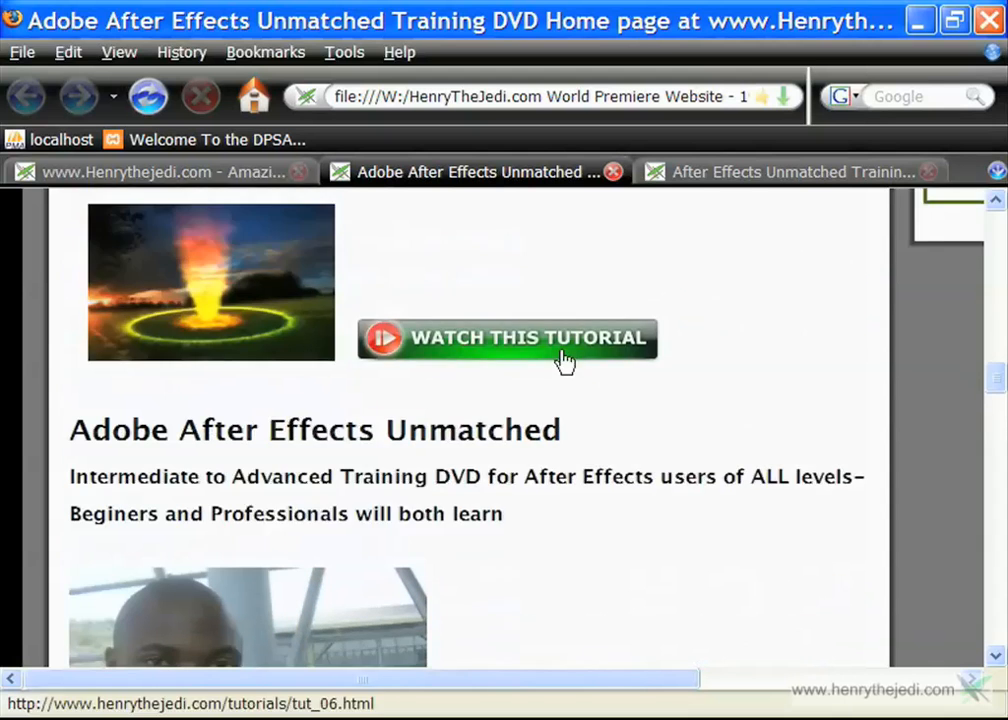
{"action": "scroll", "coordinate": [589, 387], "scroll_direction": "down", "scroll_amount": 3}
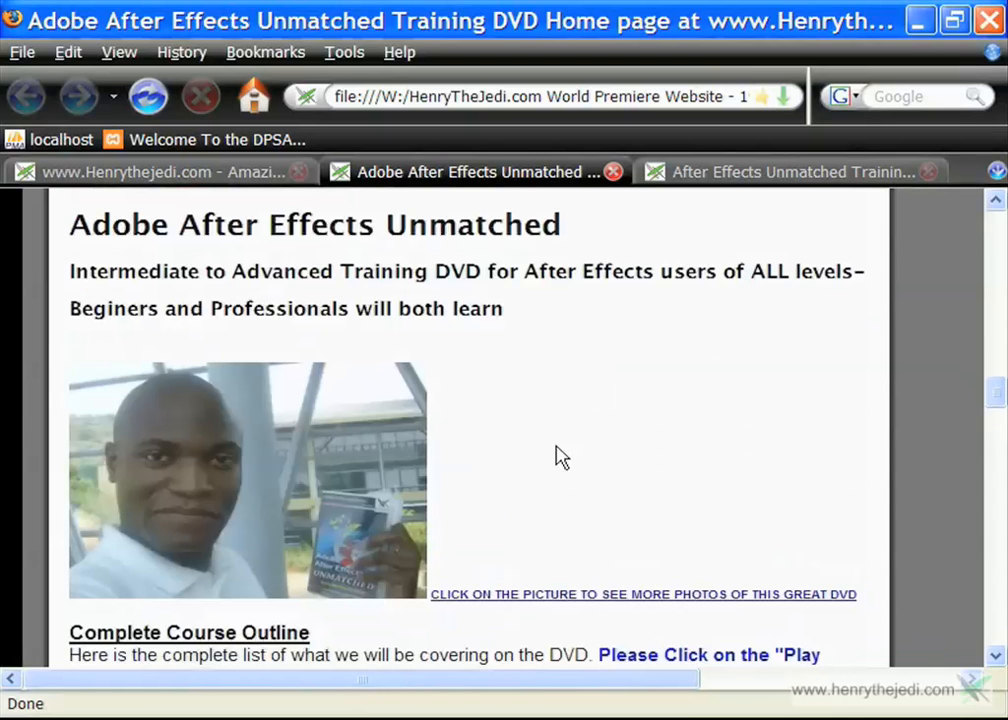
{"action": "scroll", "coordinate": [533, 423], "scroll_direction": "up", "scroll_amount": 5}
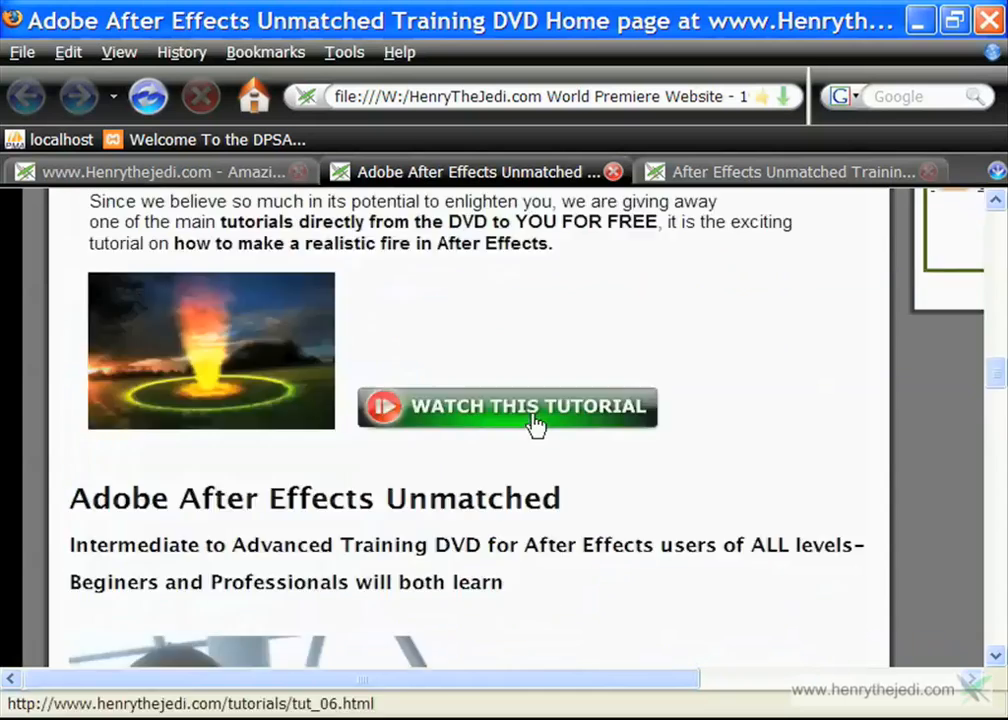
{"action": "scroll", "coordinate": [589, 434], "scroll_direction": "down", "scroll_amount": 10}
{"action": "scroll", "coordinate": [507, 258], "scroll_direction": "up", "scroll_amount": 5}
{"action": "scroll", "coordinate": [552, 365], "scroll_direction": "down", "scroll_amount": 5}
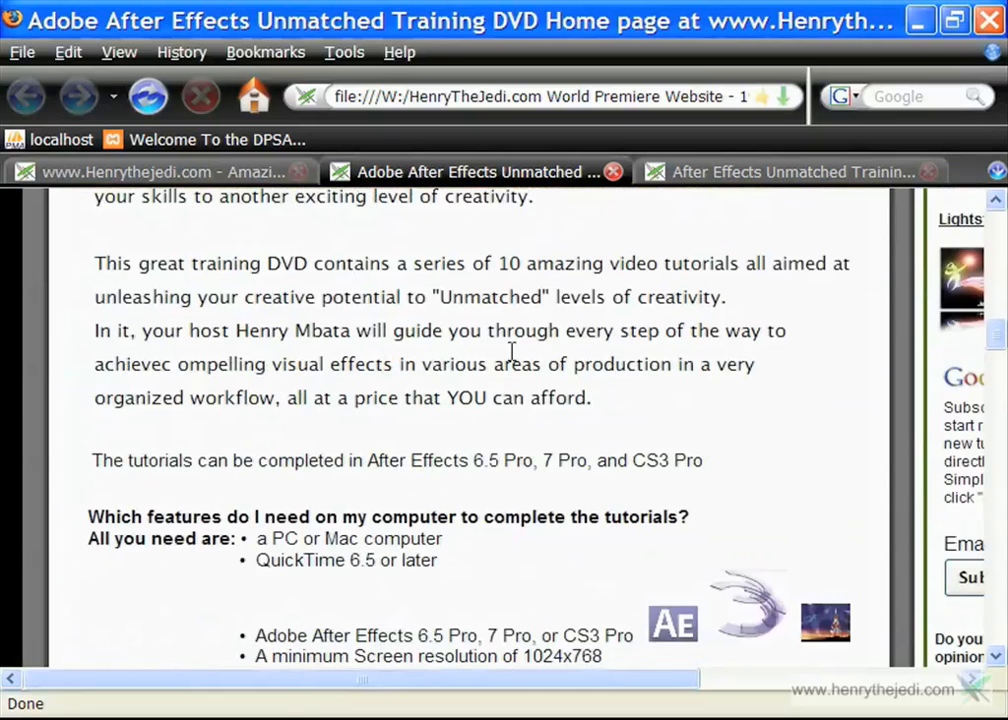
Check the end of the DVD home page's address and review the page from the purchase offer to the photo gallery link
{"action": "left_click_drag", "start_coordinate": [743, 98], "coordinate": [795, 96]}
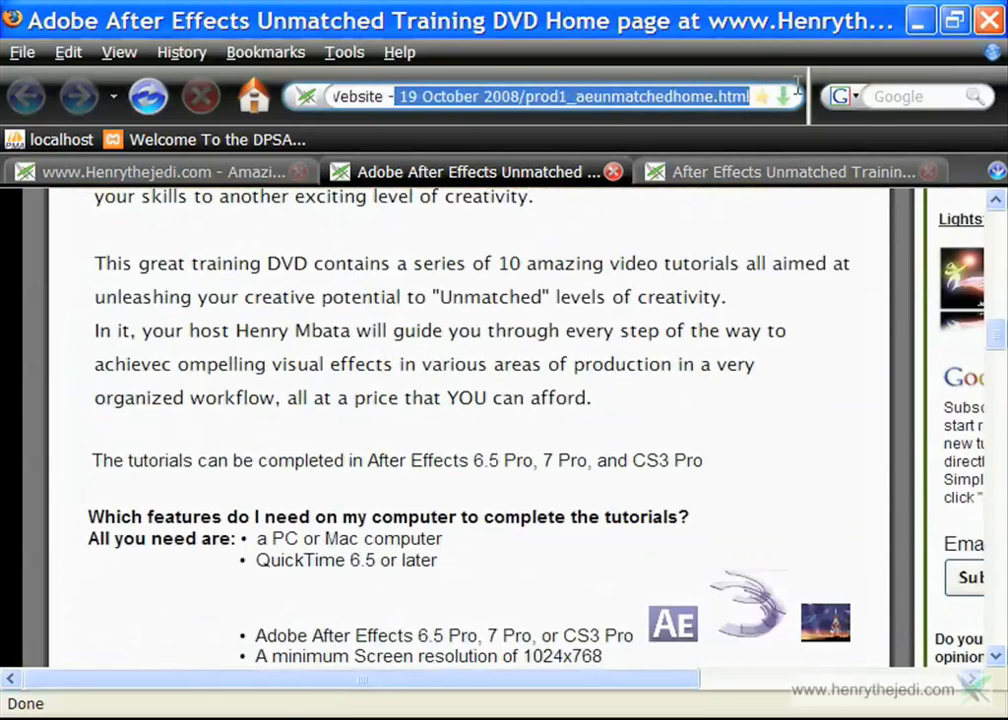
{"action": "left_click", "coordinate": [691, 434]}
{"action": "scroll", "coordinate": [680, 435], "scroll_direction": "up", "scroll_amount": 6}
{"action": "scroll", "coordinate": [670, 435], "scroll_direction": "up", "scroll_amount": 6}
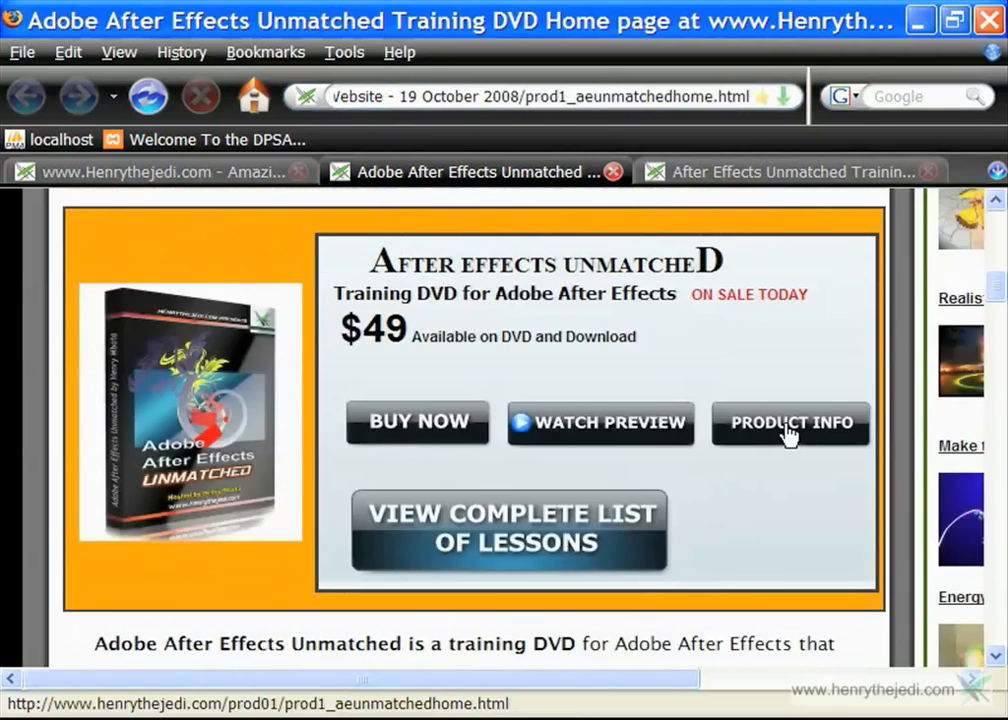
{"action": "scroll", "coordinate": [788, 434], "scroll_direction": "down", "scroll_amount": 20}
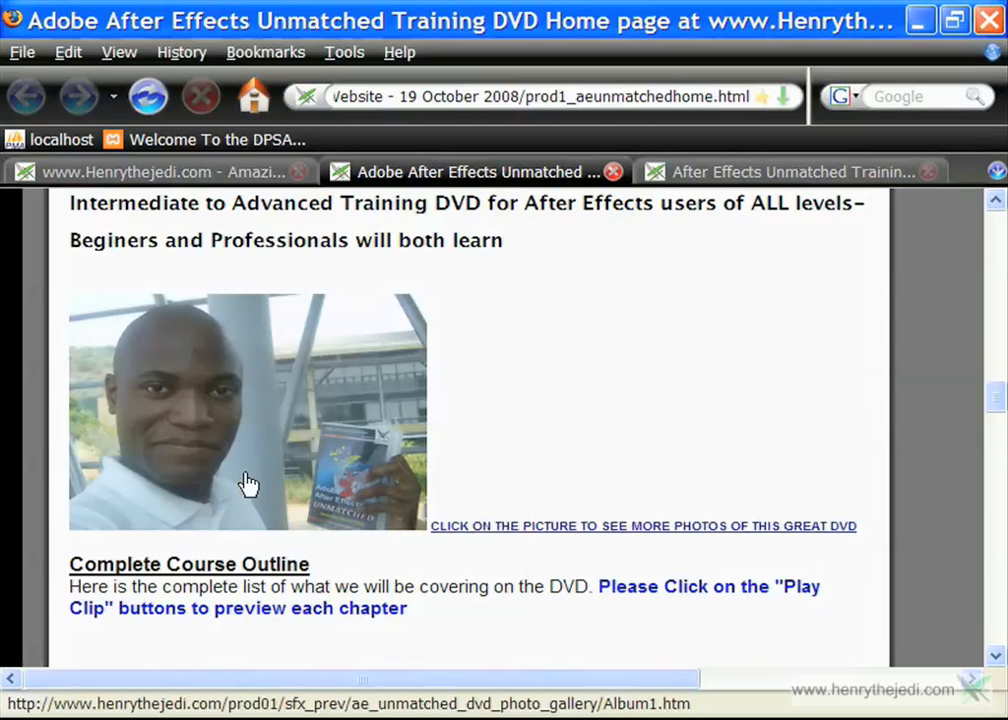
Switch to the training DVD photo gallery and examine its thumbnails and first enlarged photo
{"action": "left_click", "coordinate": [855, 171]}
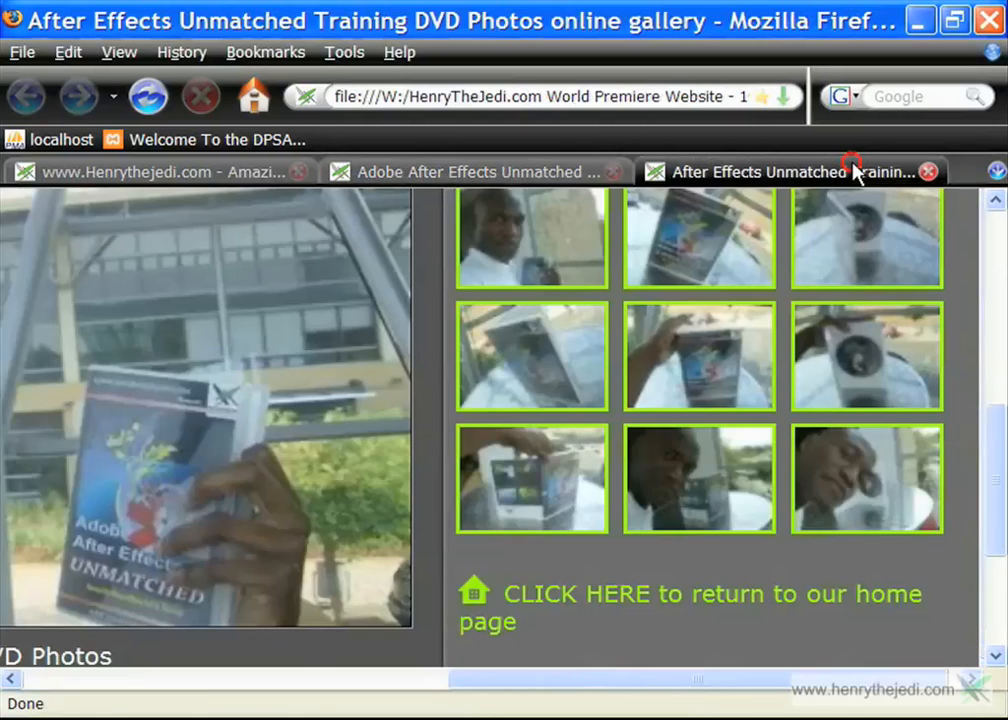
{"action": "left_click_drag", "start_coordinate": [997, 500], "coordinate": [998, 307]}
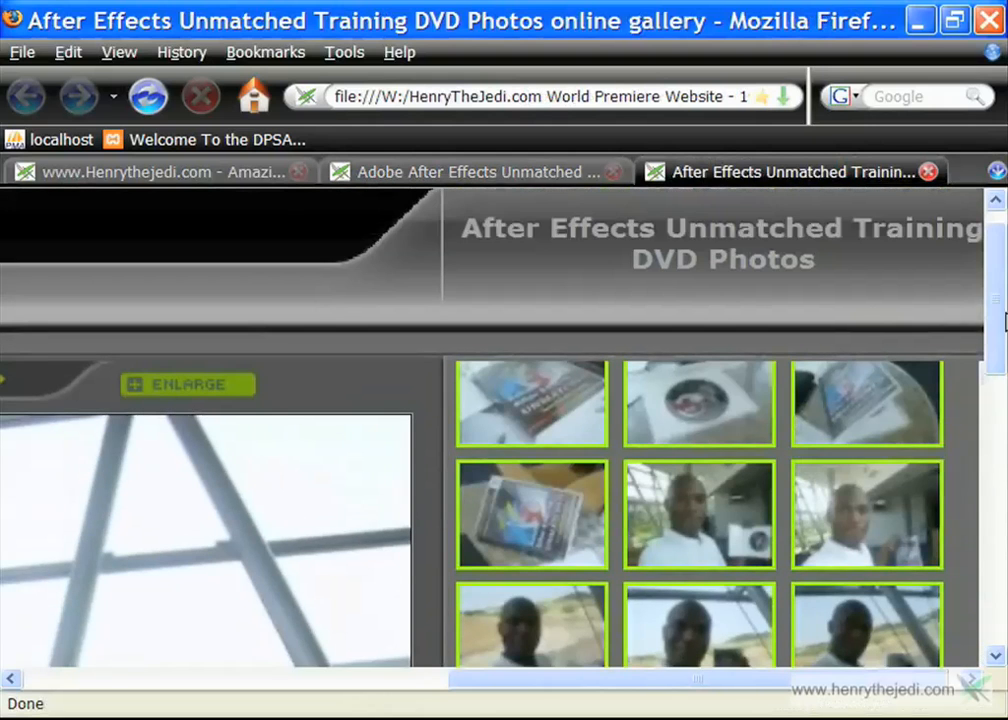
{"action": "left_click_drag", "start_coordinate": [748, 679], "coordinate": [418, 672]}
{"action": "scroll", "coordinate": [417, 470], "scroll_direction": "down", "scroll_amount": 10}
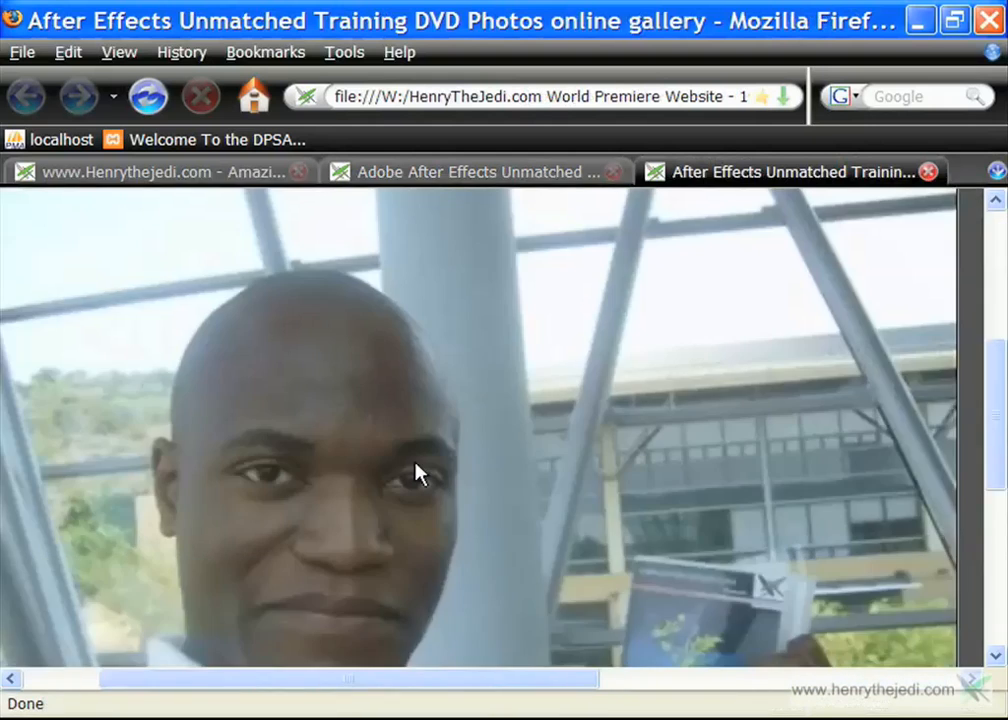
{"action": "scroll", "coordinate": [419, 468], "scroll_direction": "up", "scroll_amount": 2}
{"action": "left_click_drag", "start_coordinate": [582, 690], "coordinate": [925, 679]}
{"action": "left_click_drag", "start_coordinate": [997, 505], "coordinate": [993, 405]}
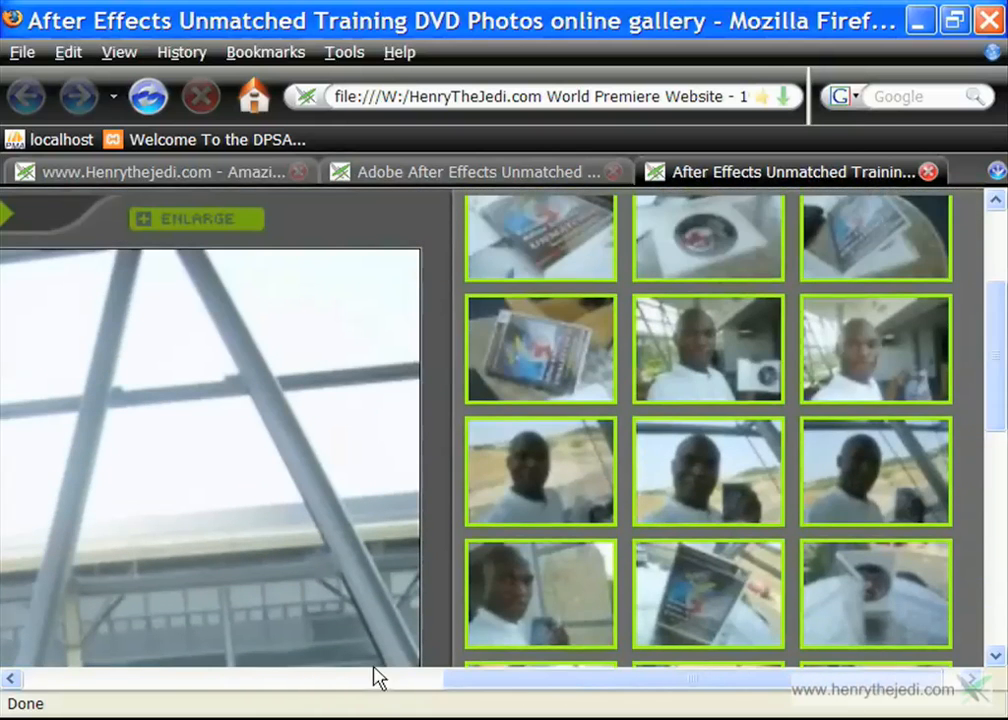
{"action": "scroll", "coordinate": [585, 470], "scroll_direction": "up", "scroll_amount": 2}
{"action": "left_click_drag", "start_coordinate": [459, 685], "coordinate": [13, 686]}
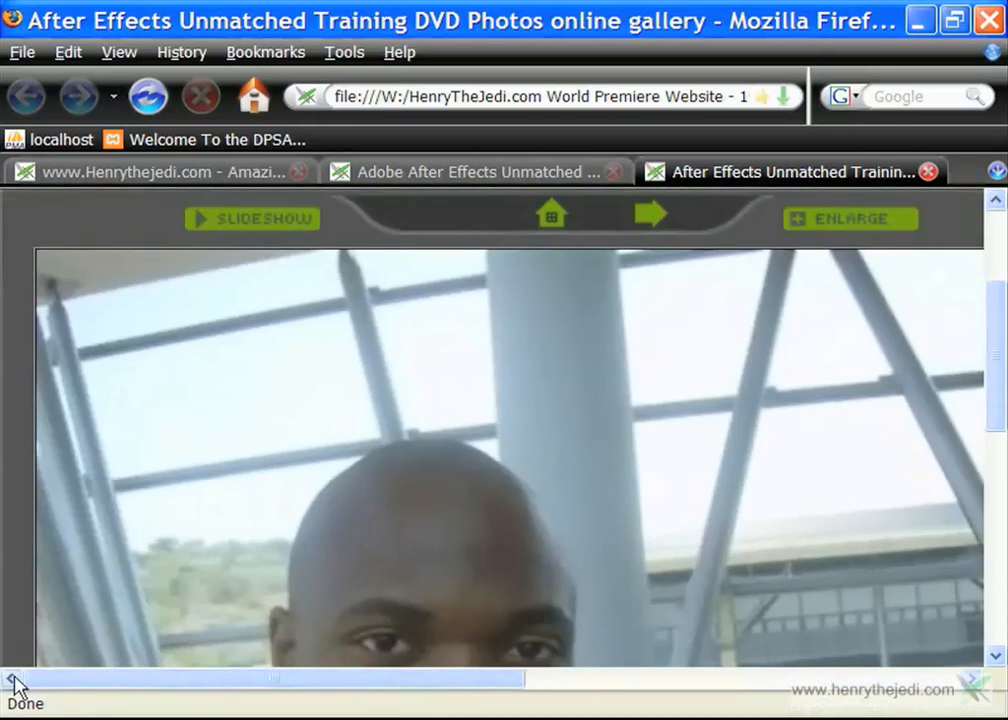
{"action": "scroll", "coordinate": [331, 270], "scroll_direction": "up", "scroll_amount": 4}
{"action": "scroll", "coordinate": [276, 403], "scroll_direction": "down", "scroll_amount": 2}
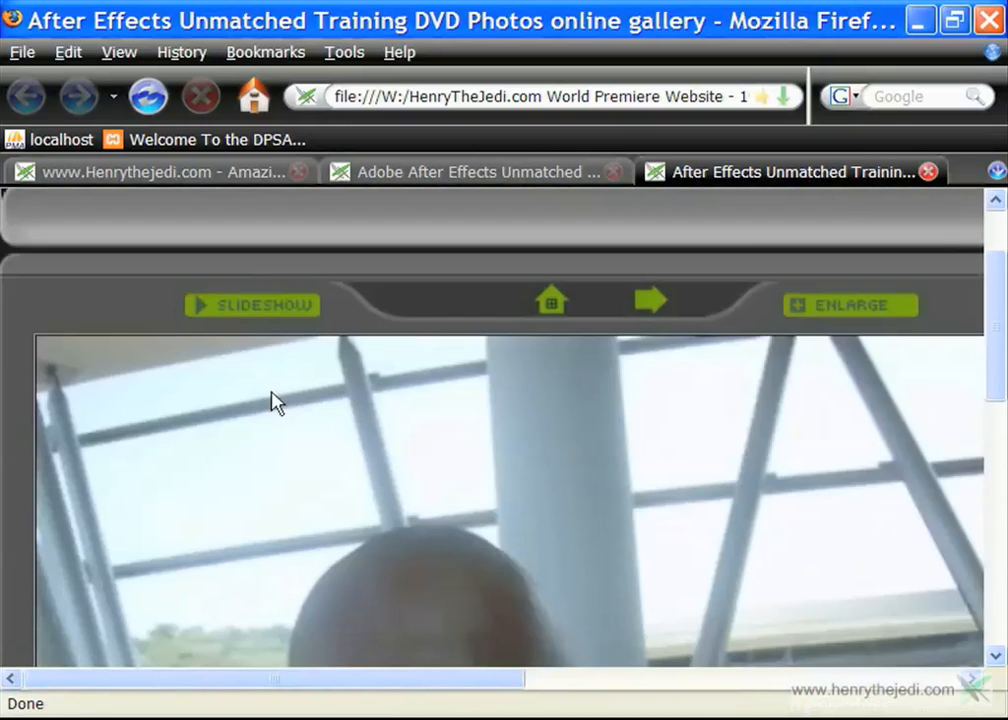
Advance through the training DVD gallery photos one by one, starting from the first photo
{"action": "left_click", "coordinate": [650, 300]}
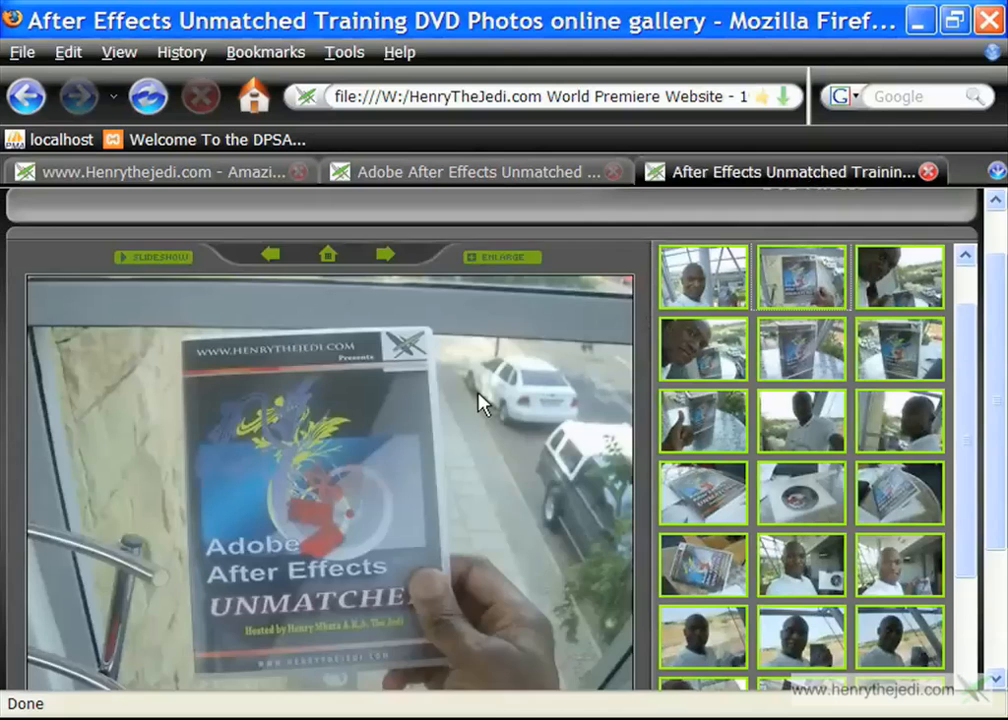
{"action": "scroll", "coordinate": [443, 423], "scroll_direction": "down", "scroll_amount": 1}
{"action": "scroll", "coordinate": [371, 414], "scroll_direction": "up", "scroll_amount": 1}
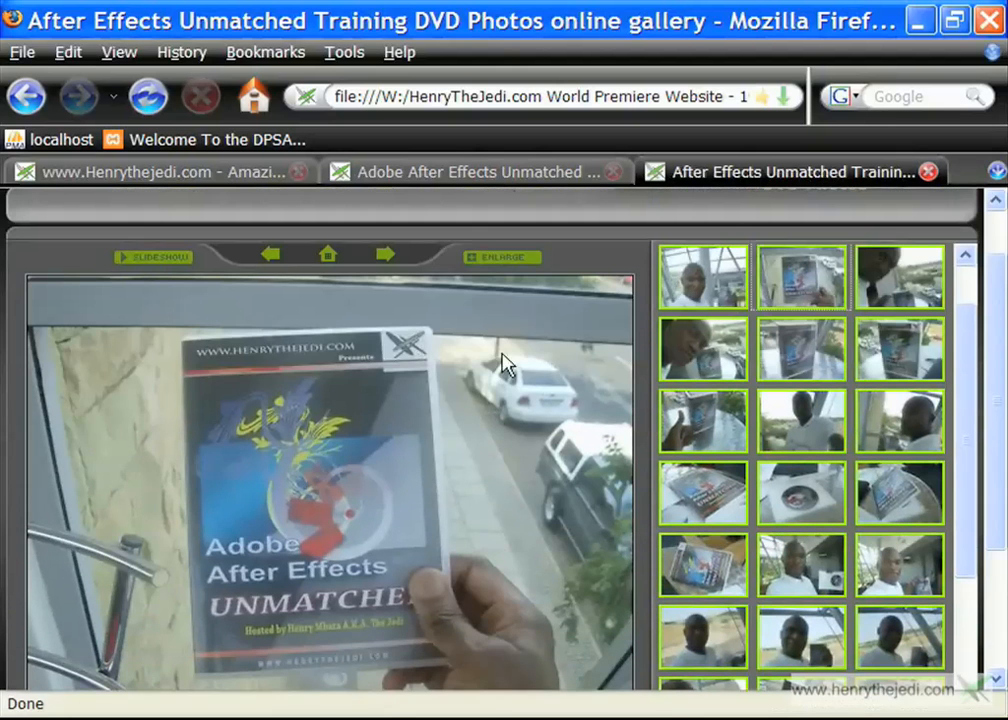
{"action": "left_click", "coordinate": [386, 257]}
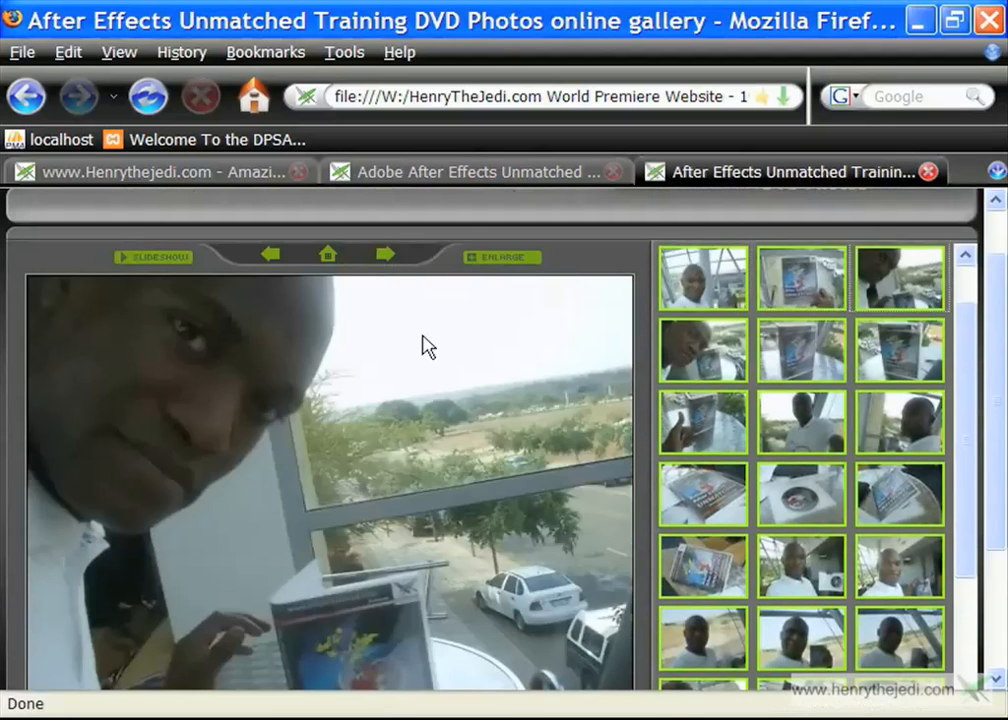
{"action": "scroll", "coordinate": [440, 370], "scroll_direction": "down", "scroll_amount": 1}
{"action": "scroll", "coordinate": [450, 380], "scroll_direction": "up", "scroll_amount": 2}
{"action": "left_click", "coordinate": [392, 324]}
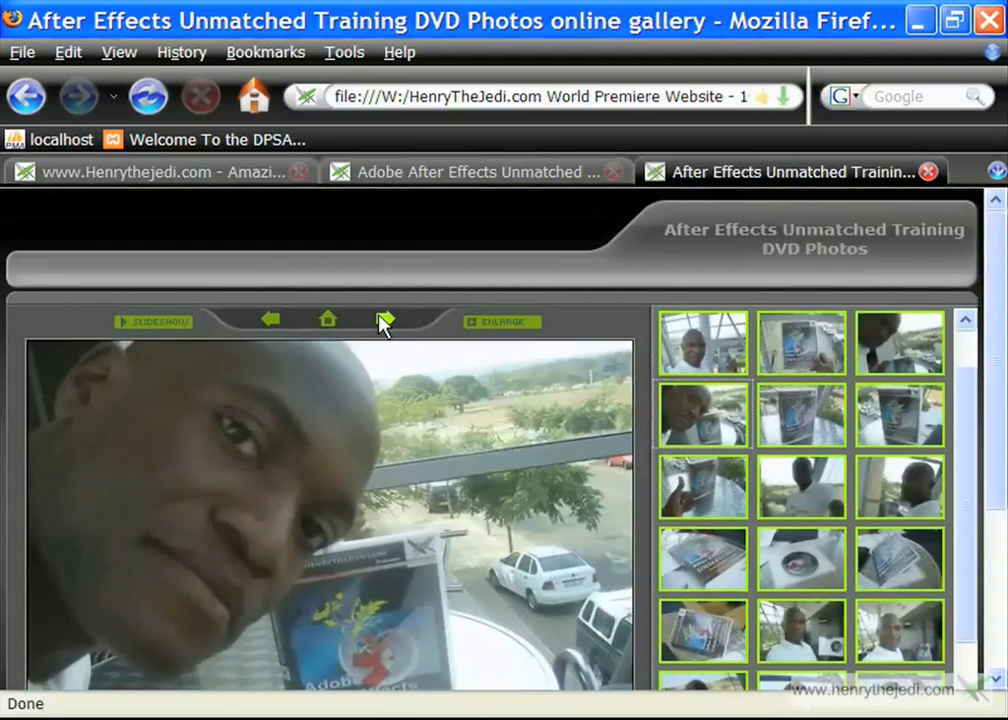
{"action": "left_click", "coordinate": [383, 322]}
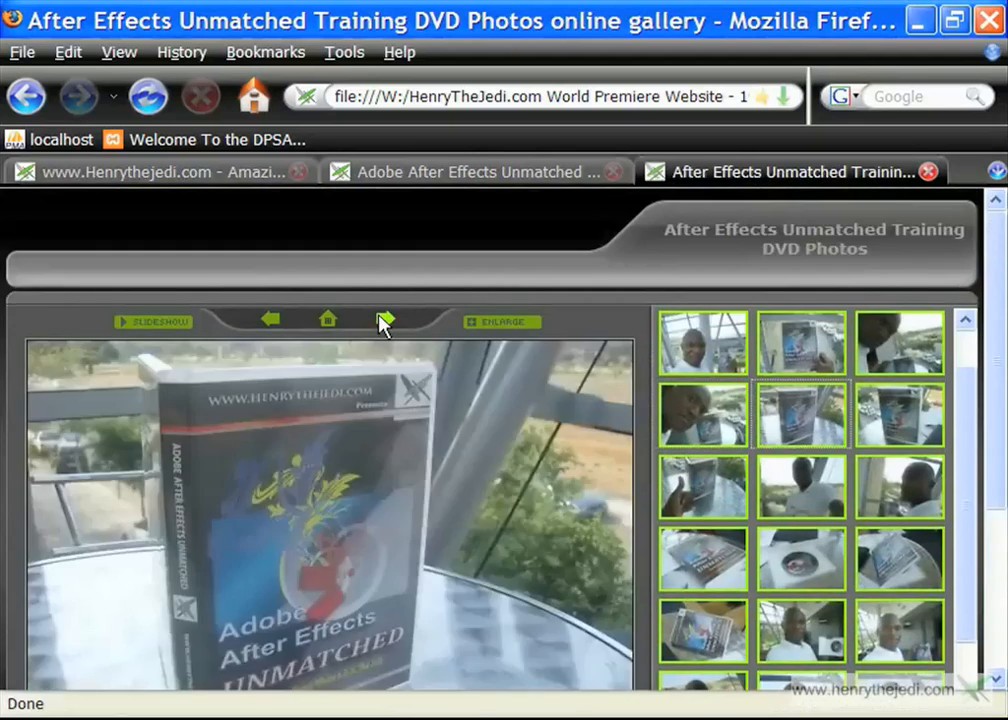
{"action": "scroll", "coordinate": [383, 324], "scroll_direction": "down", "scroll_amount": 1}
{"action": "left_click", "coordinate": [390, 252]}
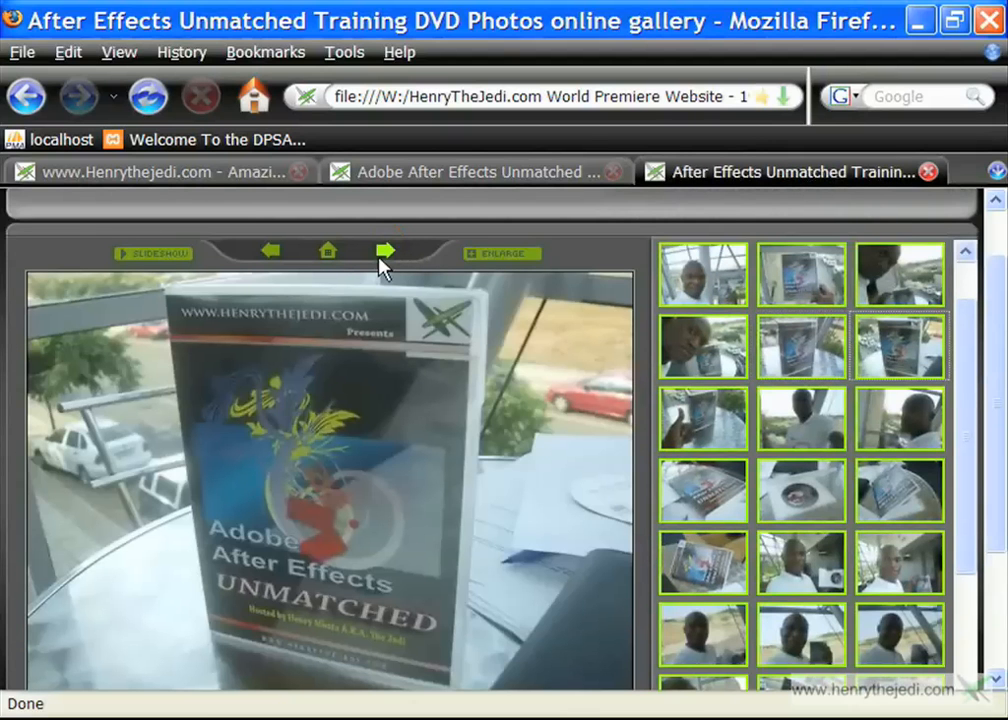
{"action": "left_click", "coordinate": [381, 252]}
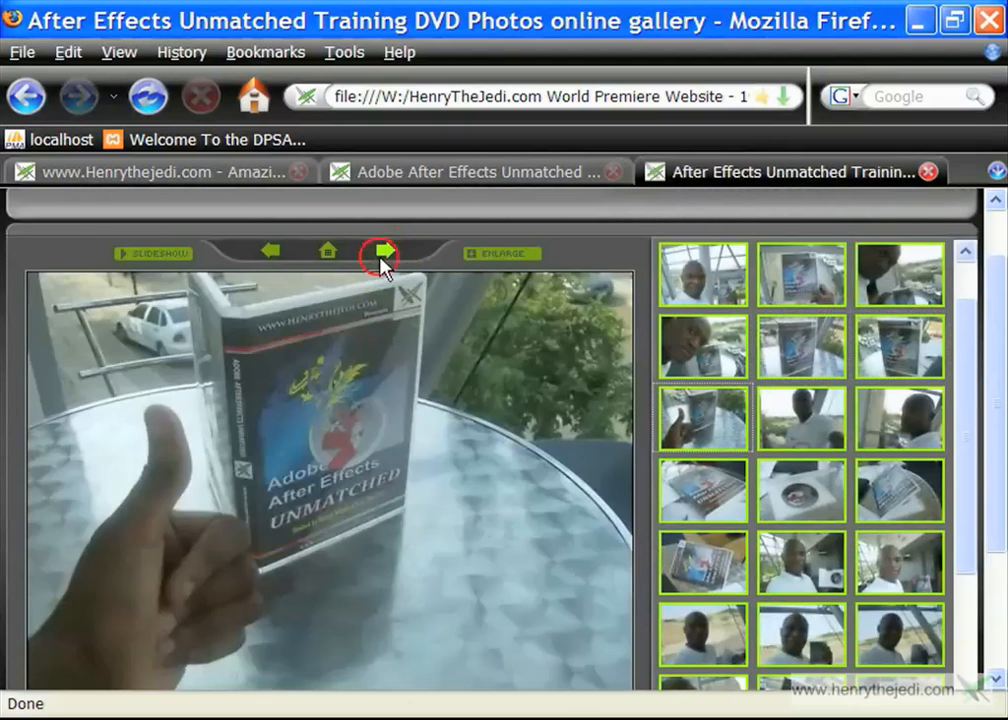
{"action": "left_click", "coordinate": [388, 250]}
{"action": "left_click", "coordinate": [389, 251]}
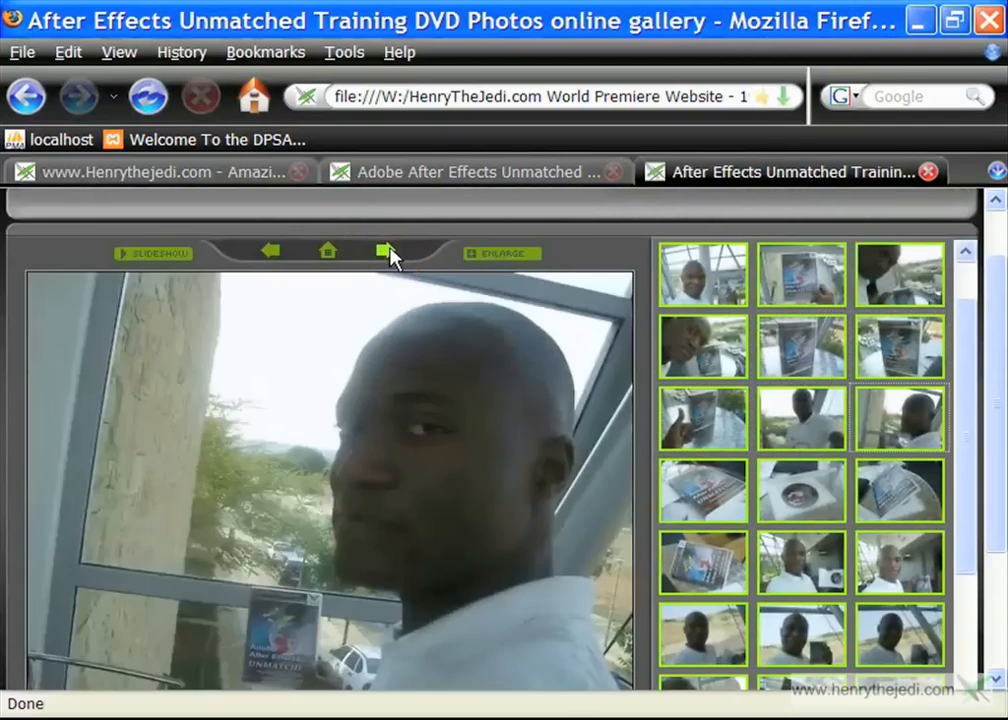
{"action": "left_click", "coordinate": [389, 251]}
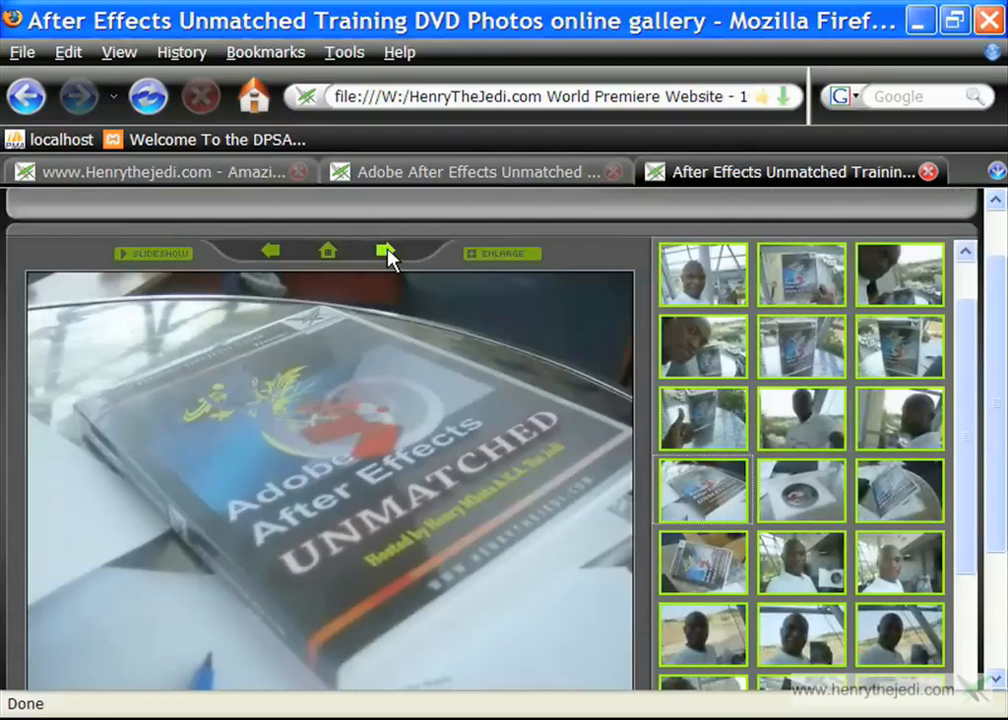
{"action": "left_click", "coordinate": [386, 252]}
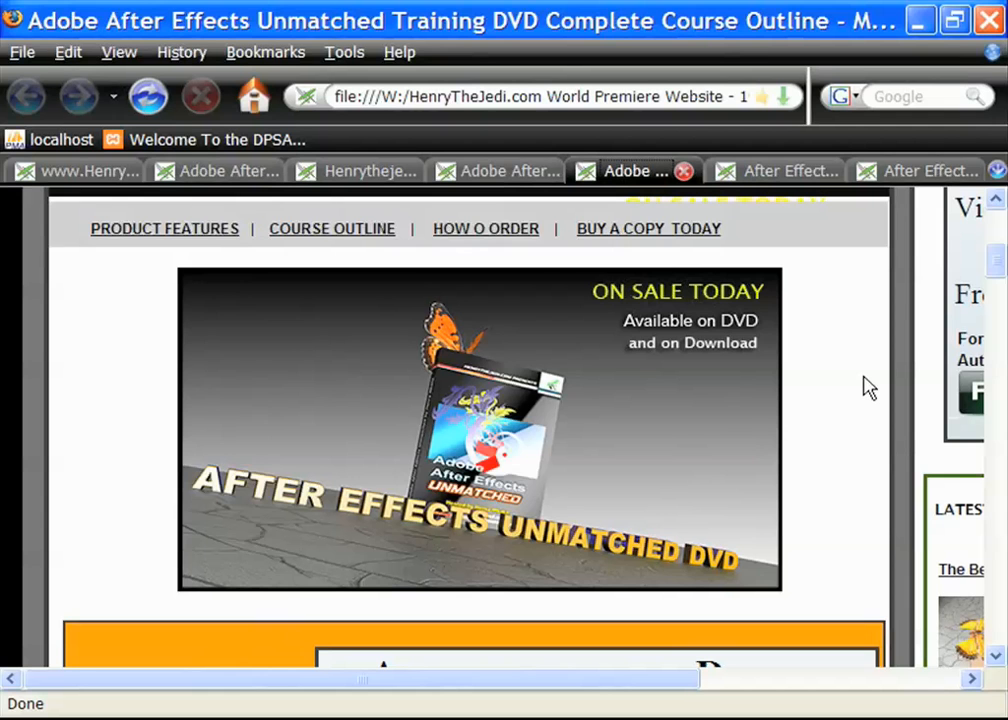
View the butterfly and DVD banner on the After Effects Unmatched complete course outline page
{"action": "left_click_drag", "start_coordinate": [1000, 262], "coordinate": [1001, 268]}
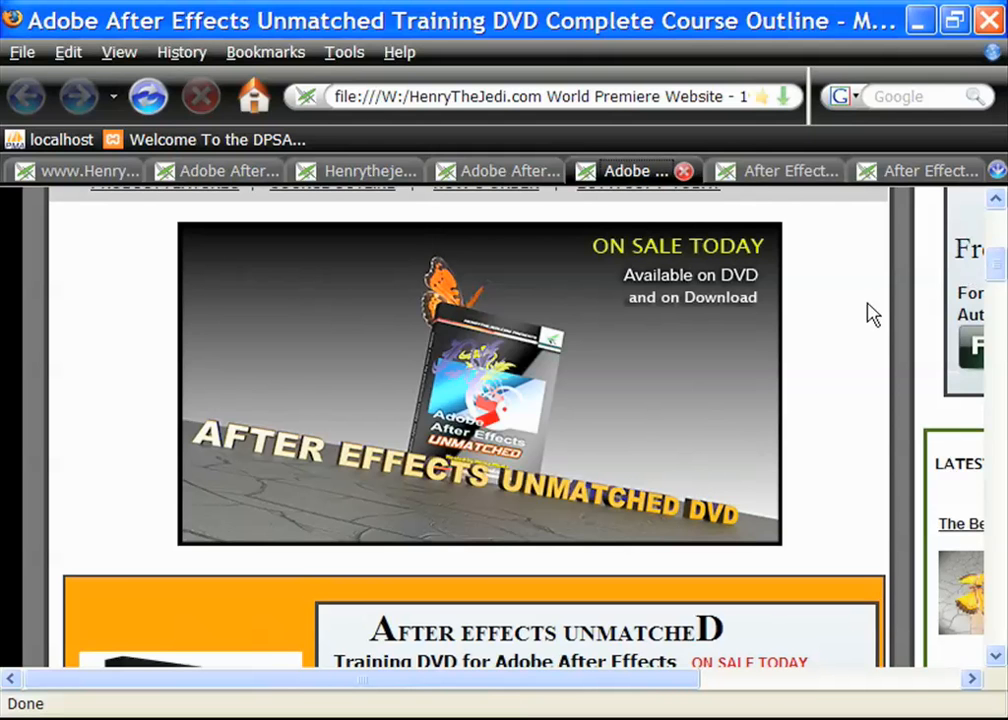
Review the After Effects Unmatched course outline from the banner through chapter 10, Bonus Secrets, Tips and Techniques, and close that page
{"action": "left_click", "coordinate": [1001, 268]}
{"action": "mouse_move", "coordinate": [1002, 274]}
{"action": "left_mouse_down"}
{"action": "mouse_move", "coordinate": [1002, 283]}
{"action": "mouse_move", "coordinate": [995, 230]}
{"action": "mouse_move", "coordinate": [1003, 255]}
{"action": "left_mouse_up"}
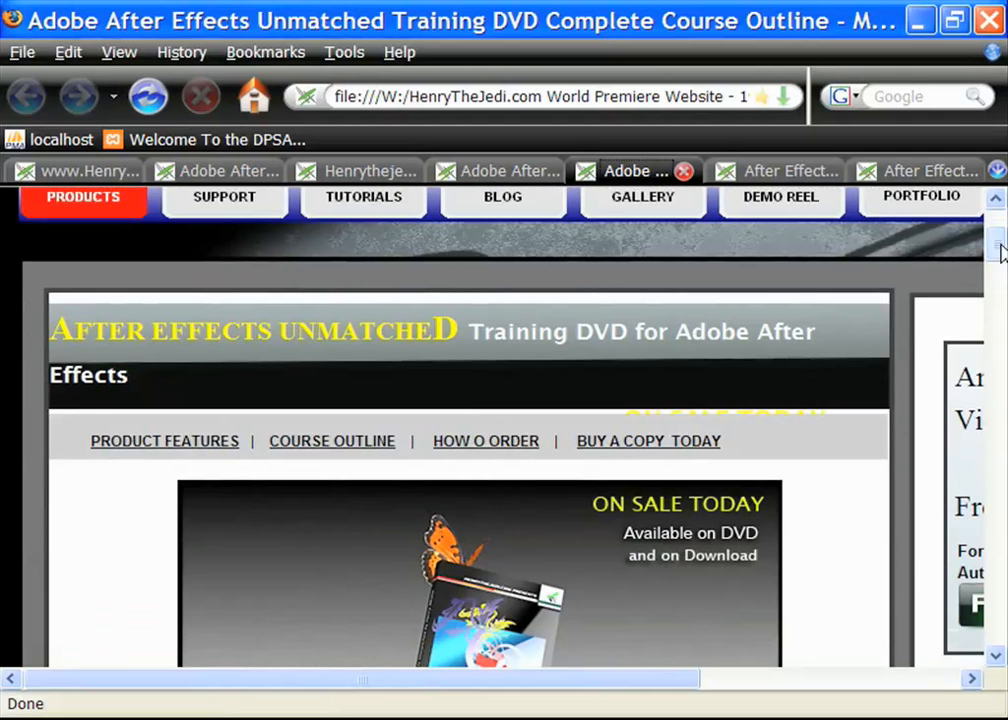
{"action": "left_click_drag", "start_coordinate": [997, 234], "coordinate": [999, 390]}
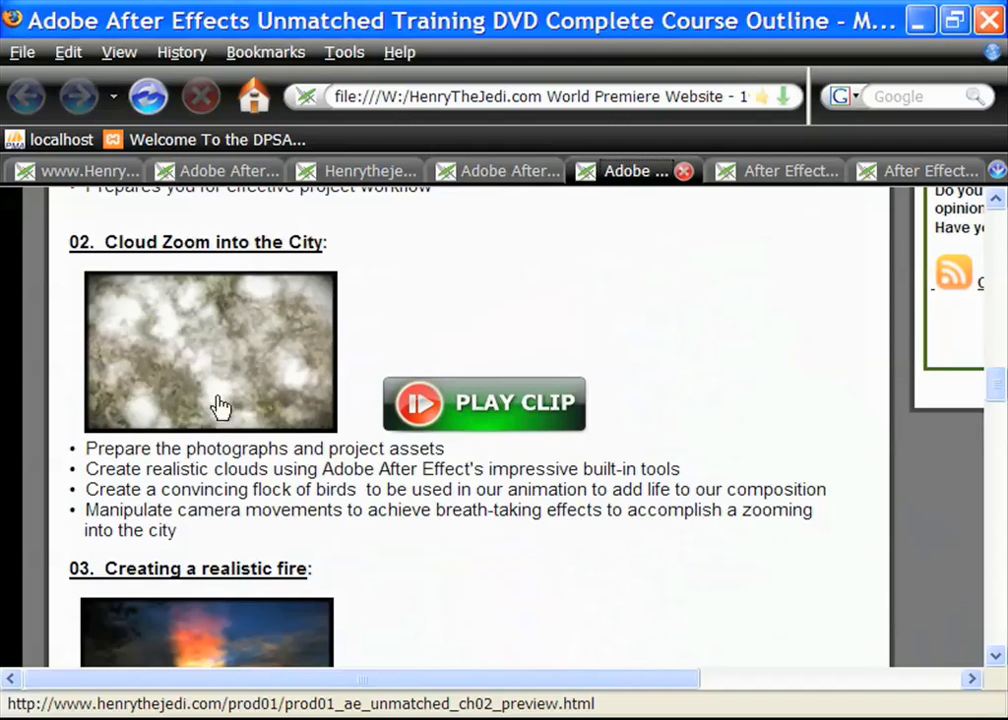
{"action": "left_click_drag", "start_coordinate": [997, 394], "coordinate": [1000, 476]}
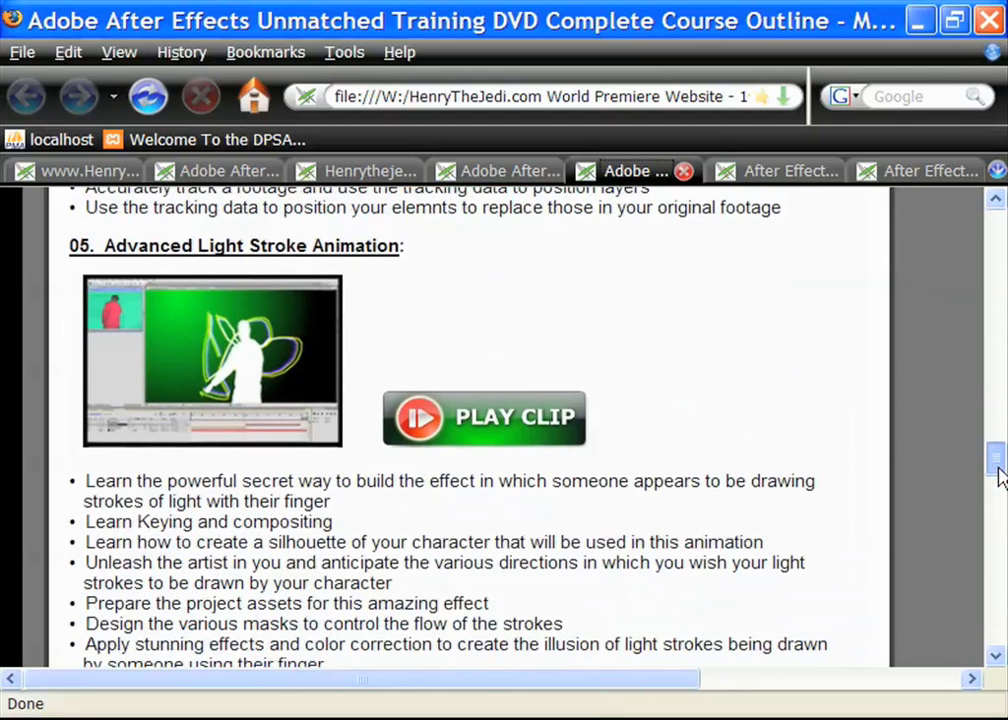
{"action": "left_click_drag", "start_coordinate": [997, 476], "coordinate": [997, 545]}
{"action": "scroll", "coordinate": [992, 537], "scroll_direction": "down", "scroll_amount": 7}
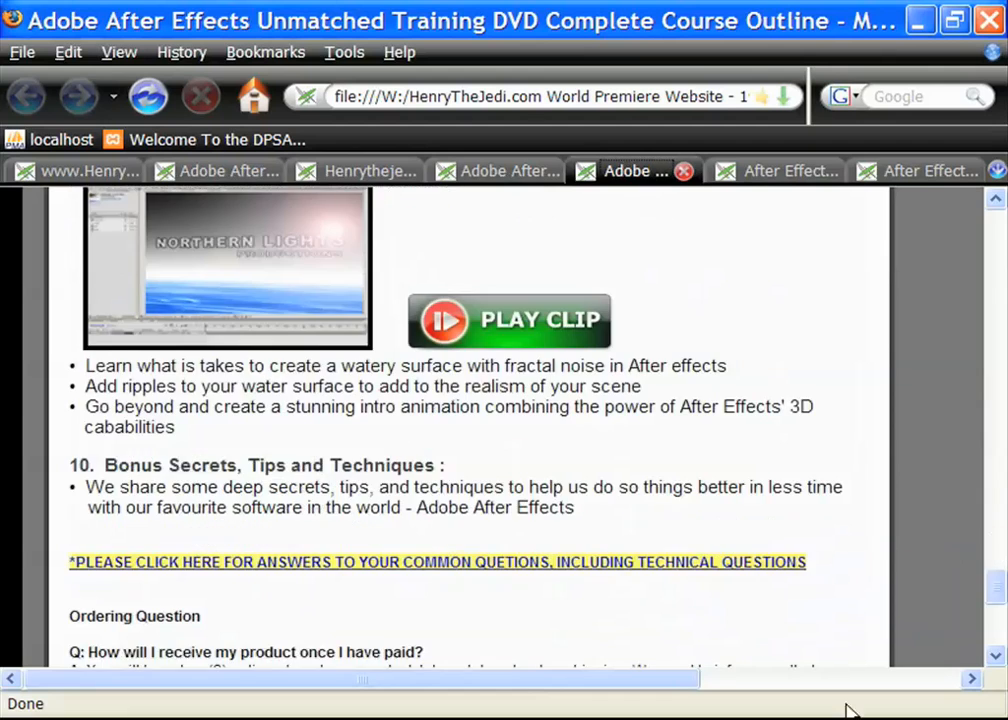
{"action": "scroll", "coordinate": [804, 504], "scroll_direction": "up", "scroll_amount": 3}
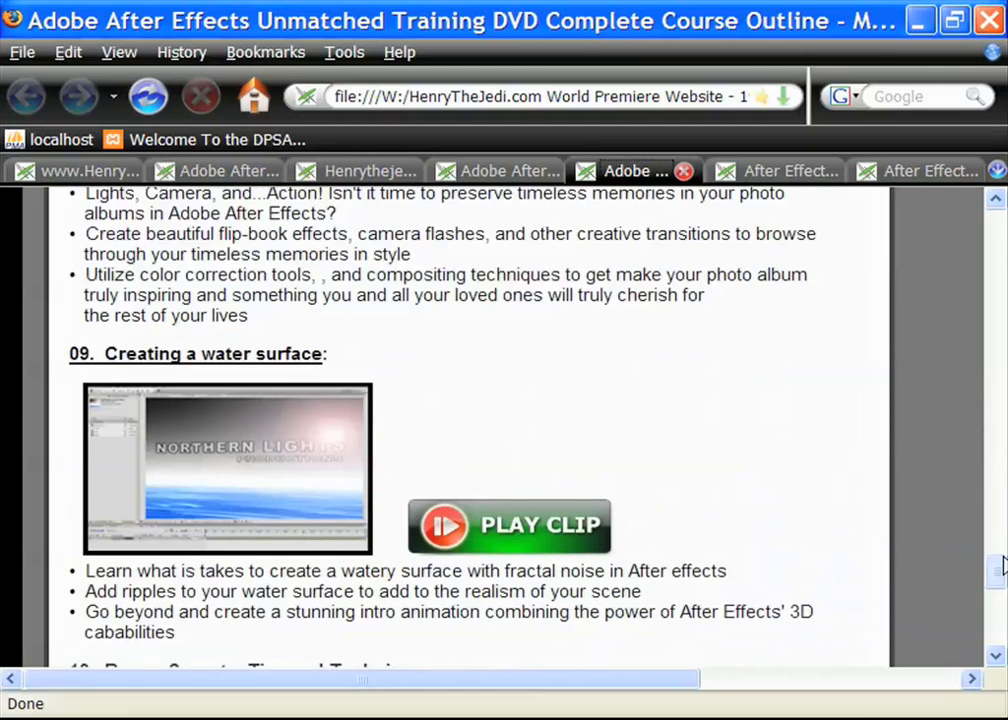
{"action": "mouse_move", "coordinate": [998, 567]}
{"action": "left_mouse_down"}
{"action": "mouse_move", "coordinate": [1000, 615]}
{"action": "mouse_move", "coordinate": [997, 580]}
{"action": "left_mouse_up"}
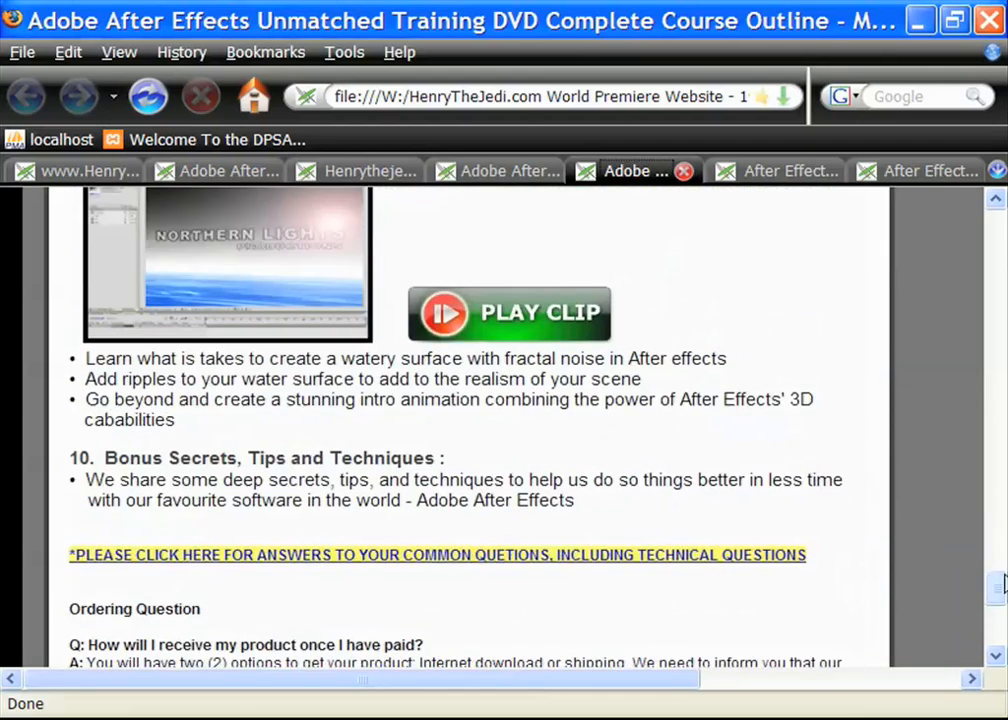
{"action": "scroll", "coordinate": [685, 440], "scroll_direction": "up", "scroll_amount": 4}
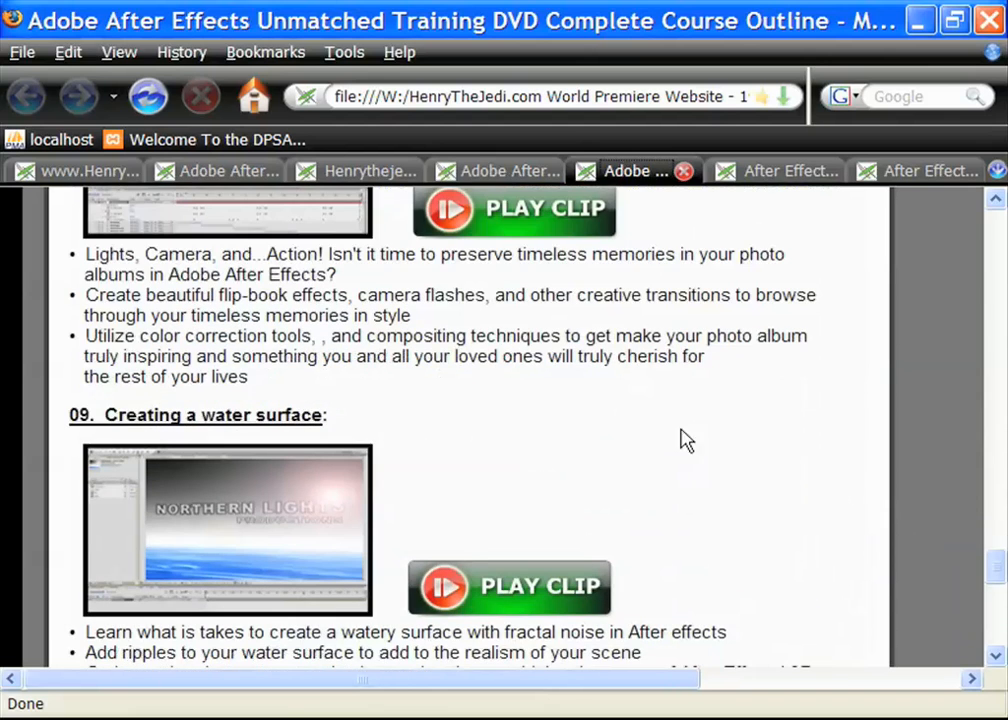
{"action": "left_click", "coordinate": [684, 172]}
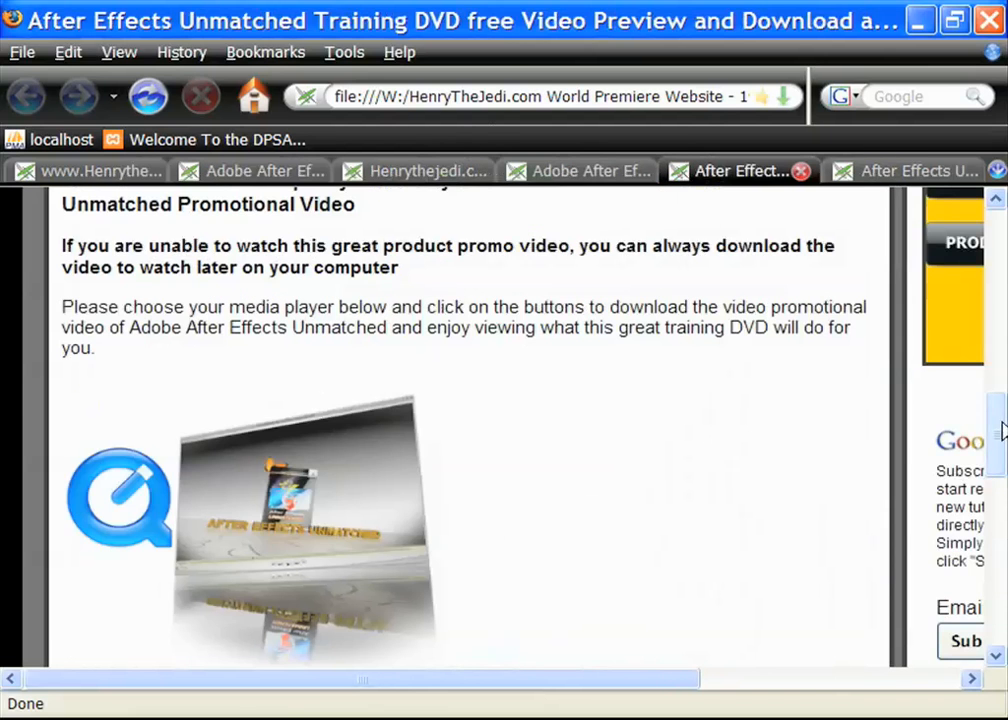
Glance at the video preview and photo gallery pages, and return to the purchase offer on the DVD home page
{"action": "left_click_drag", "start_coordinate": [997, 416], "coordinate": [1001, 352]}
{"action": "left_click", "coordinate": [905, 171]}
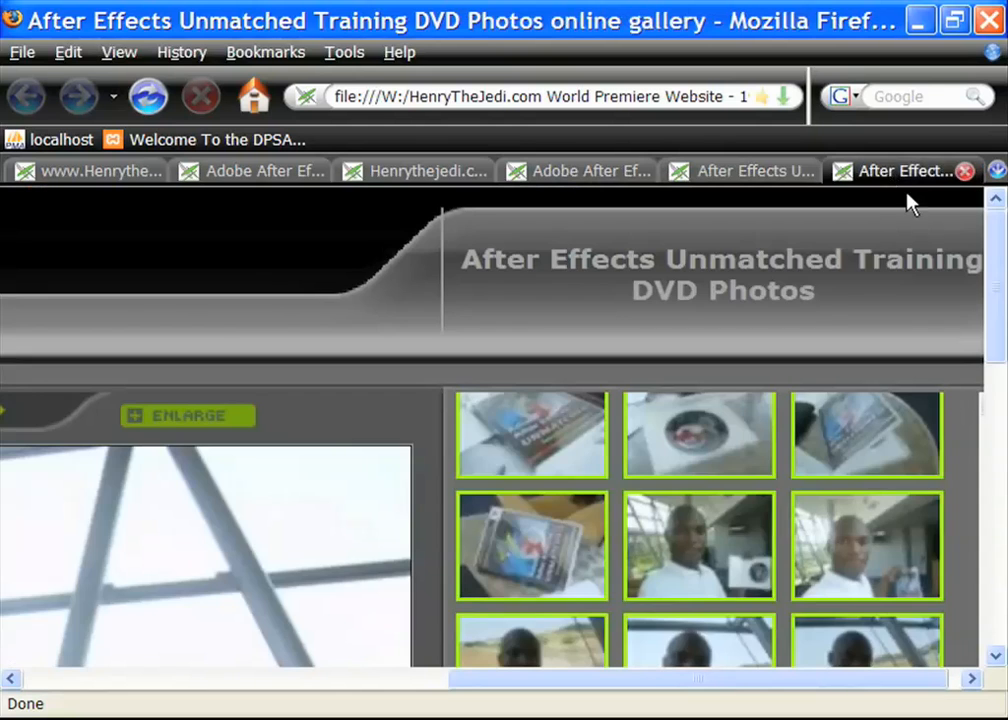
{"action": "left_click", "coordinate": [592, 170]}
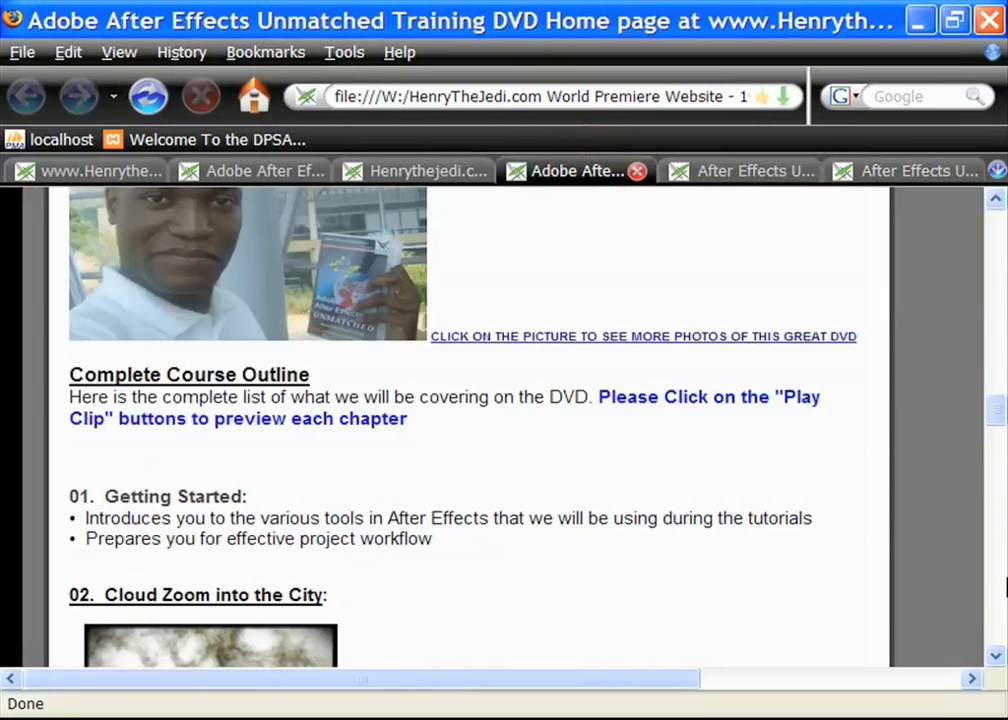
{"action": "left_click_drag", "start_coordinate": [990, 428], "coordinate": [997, 292]}
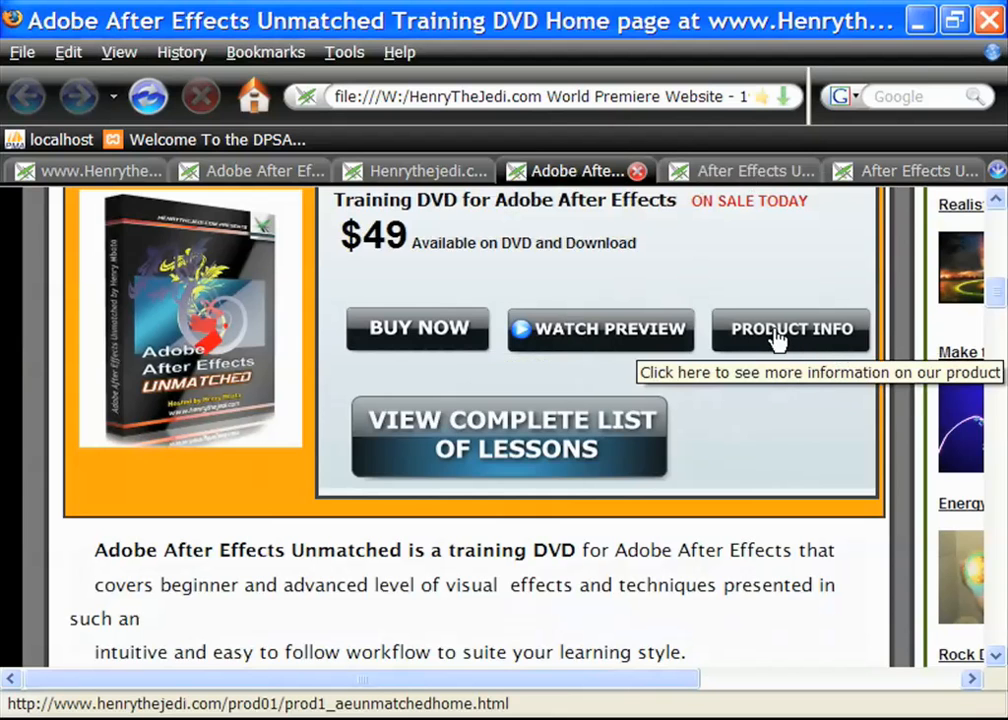
Examine the QuickTime and Windows Media Player promo video downloads on the video preview page, and close it to reach the product support page
{"action": "left_click", "coordinate": [733, 174]}
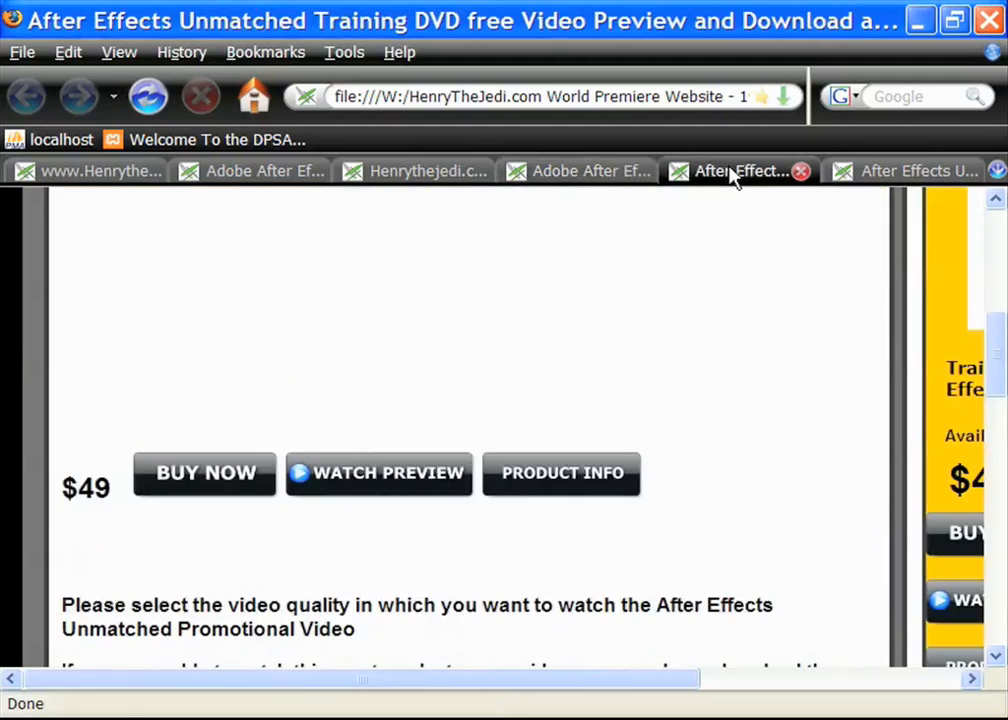
{"action": "scroll", "coordinate": [747, 400], "scroll_direction": "down", "scroll_amount": 10}
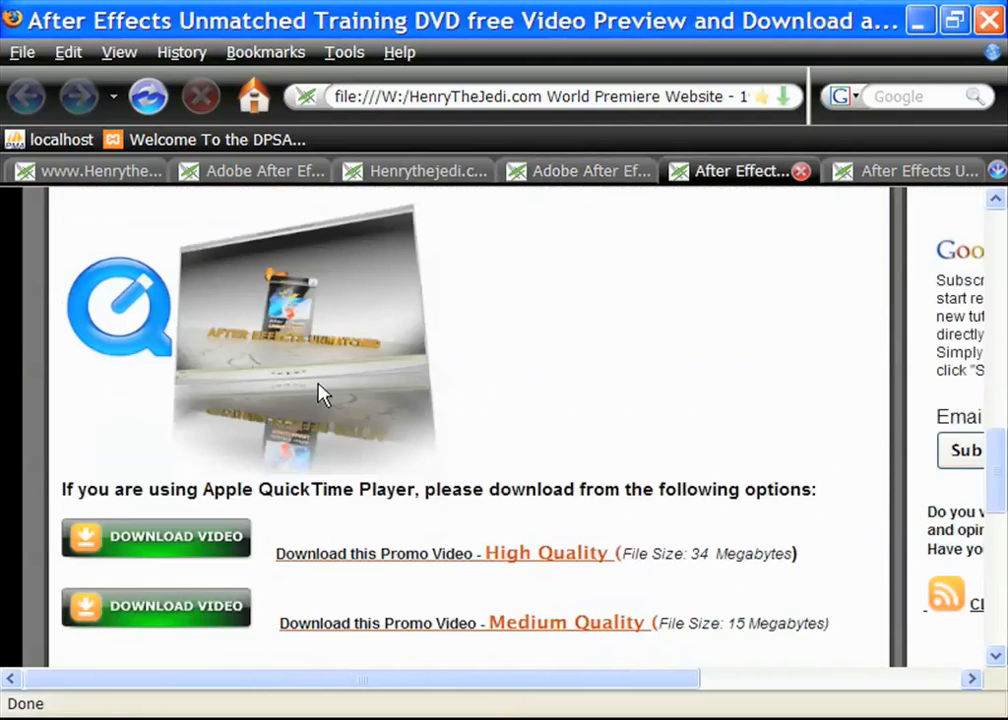
{"action": "scroll", "coordinate": [382, 522], "scroll_direction": "down", "scroll_amount": 1}
{"action": "scroll", "coordinate": [488, 447], "scroll_direction": "up", "scroll_amount": 1}
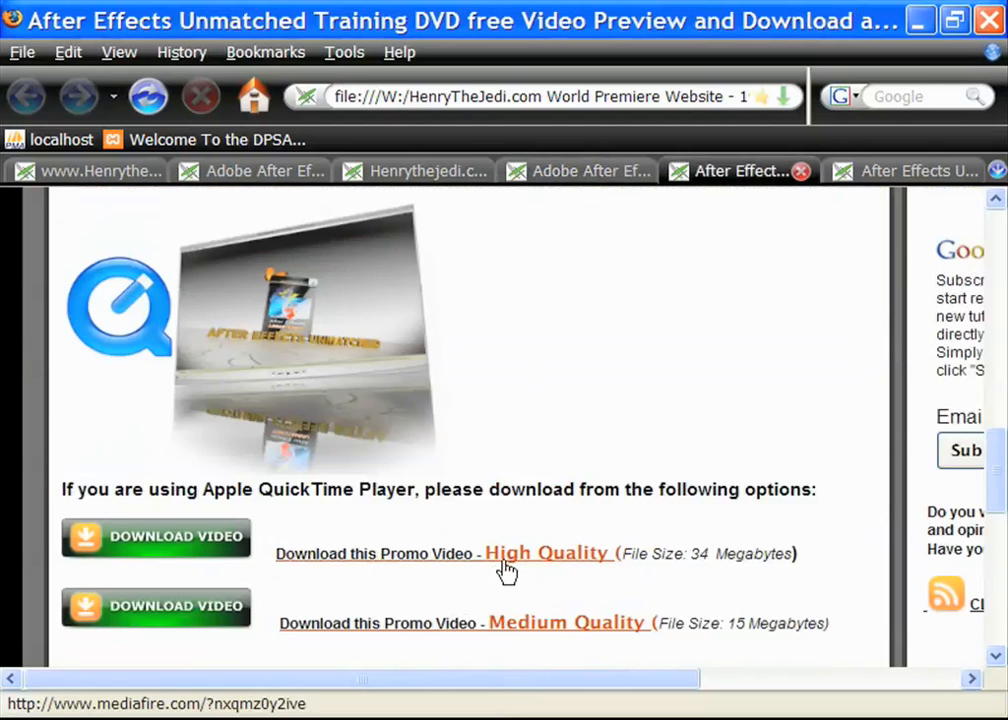
{"action": "scroll", "coordinate": [548, 548], "scroll_direction": "down", "scroll_amount": 6}
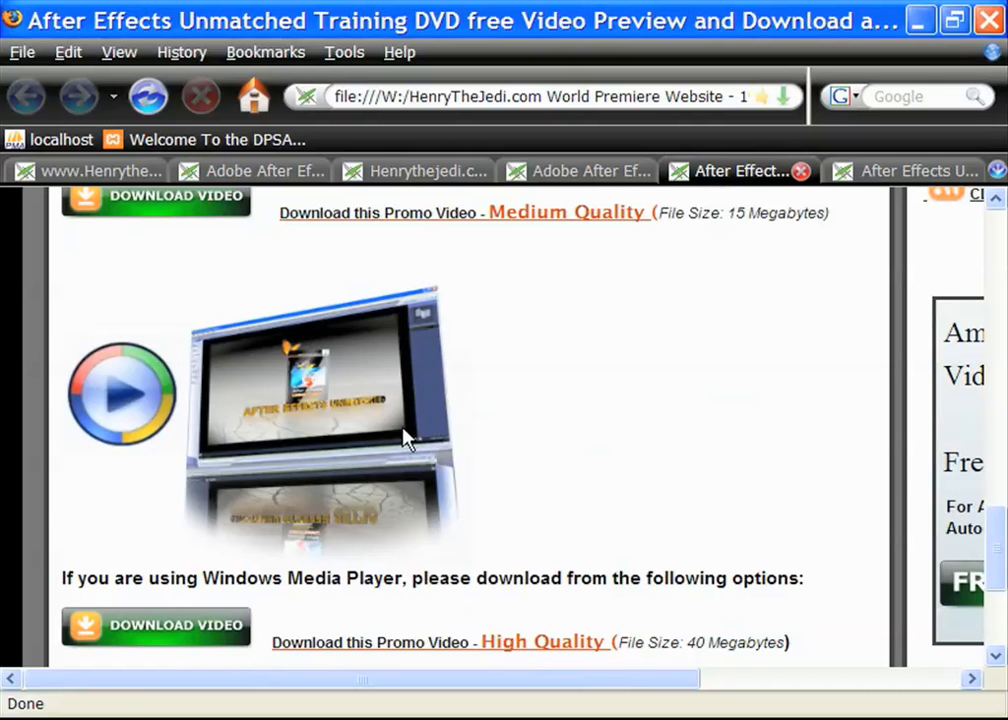
{"action": "scroll", "coordinate": [405, 440], "scroll_direction": "down", "scroll_amount": 3}
{"action": "scroll", "coordinate": [405, 430], "scroll_direction": "down", "scroll_amount": 1}
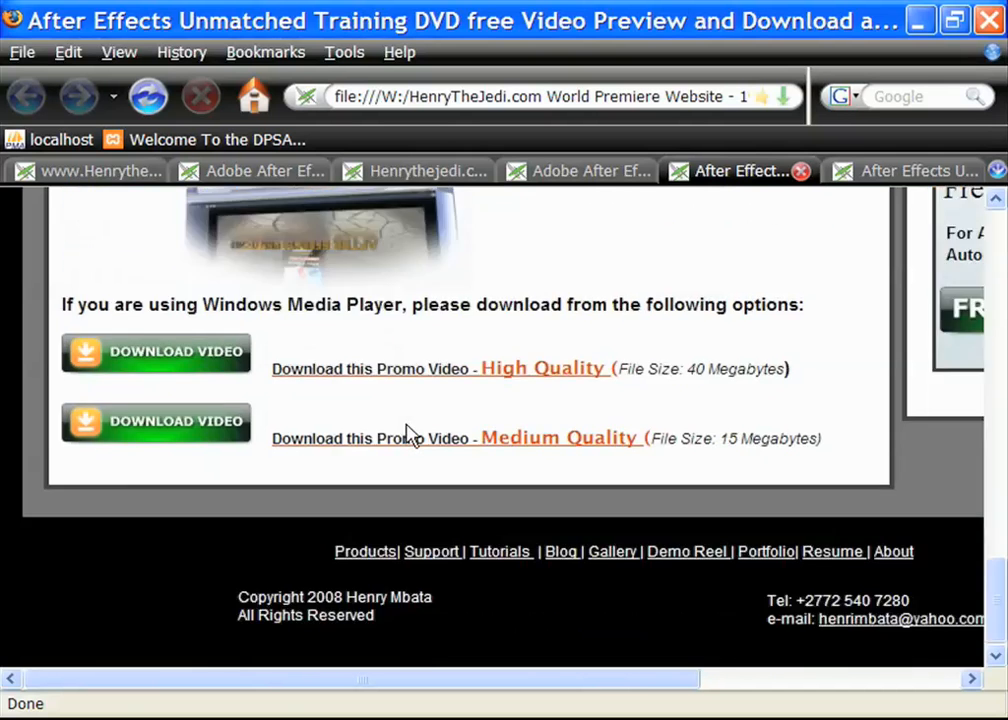
{"action": "scroll", "coordinate": [408, 432], "scroll_direction": "up", "scroll_amount": 8}
{"action": "key", "text": "ctrl+w"}
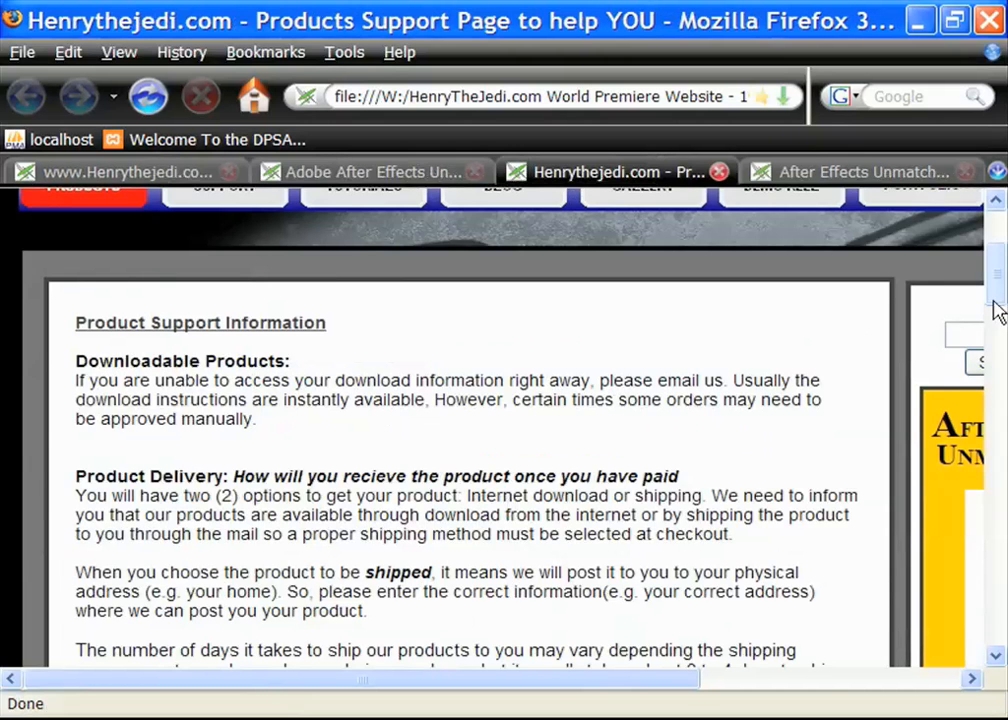
Review the product support page from its site navigation to the downloading questions, and close the page
{"action": "mouse_move", "coordinate": [999, 285]}
{"action": "left_mouse_down"}
{"action": "mouse_move", "coordinate": [1003, 353]}
{"action": "mouse_move", "coordinate": [983, 423]}
{"action": "mouse_move", "coordinate": [978, 503]}
{"action": "mouse_move", "coordinate": [997, 333]}
{"action": "mouse_move", "coordinate": [980, 290]}
{"action": "left_mouse_up"}
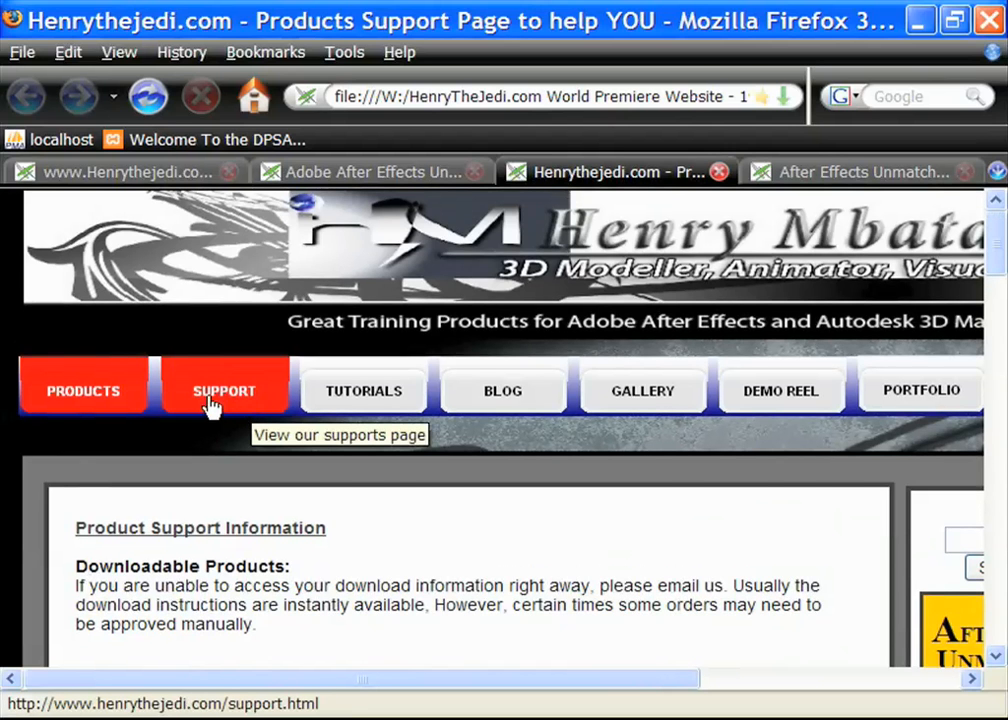
{"action": "scroll", "coordinate": [610, 458], "scroll_direction": "down", "scroll_amount": 15}
{"action": "scroll", "coordinate": [610, 458], "scroll_direction": "up", "scroll_amount": 10}
{"action": "scroll", "coordinate": [637, 461], "scroll_direction": "down", "scroll_amount": 6}
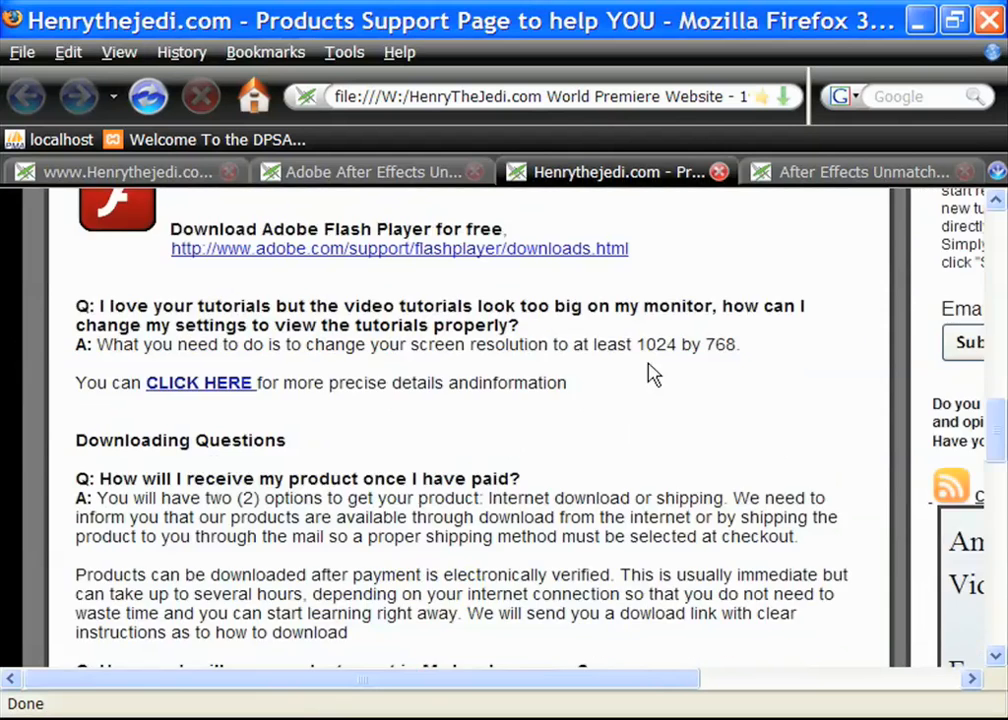
{"action": "key", "text": "ctrl+w"}
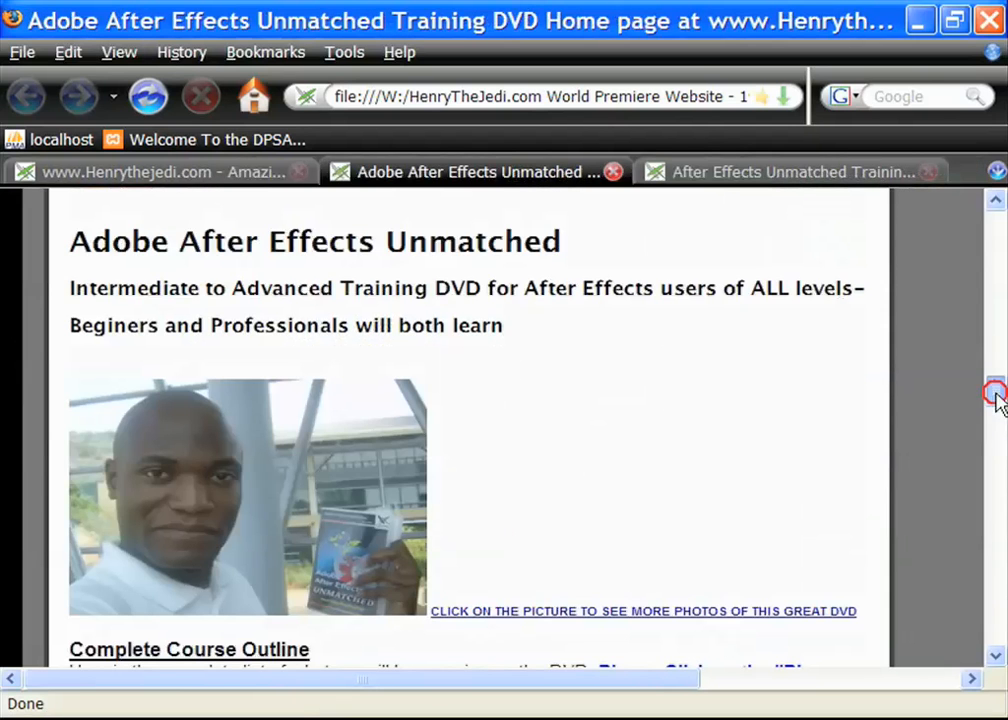
Review the DVD home page from the course outline heading back up to the computer requirements and tutorial description
{"action": "left_click_drag", "start_coordinate": [997, 400], "coordinate": [997, 410]}
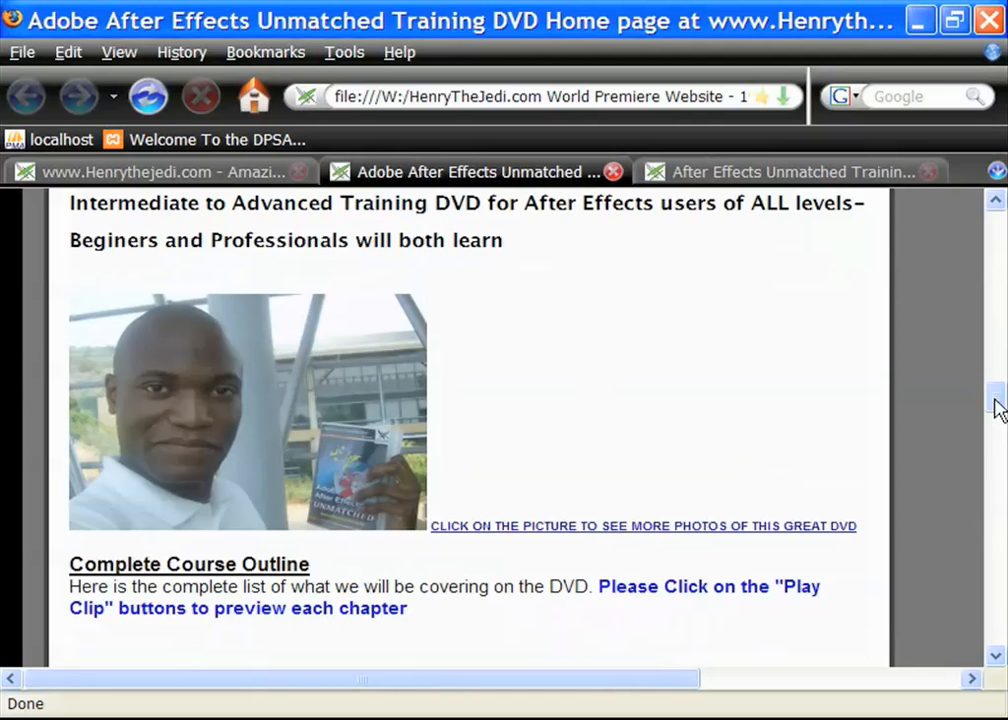
{"action": "left_click", "coordinate": [561, 346]}
{"action": "scroll", "coordinate": [563, 350], "scroll_direction": "up", "scroll_amount": 1}
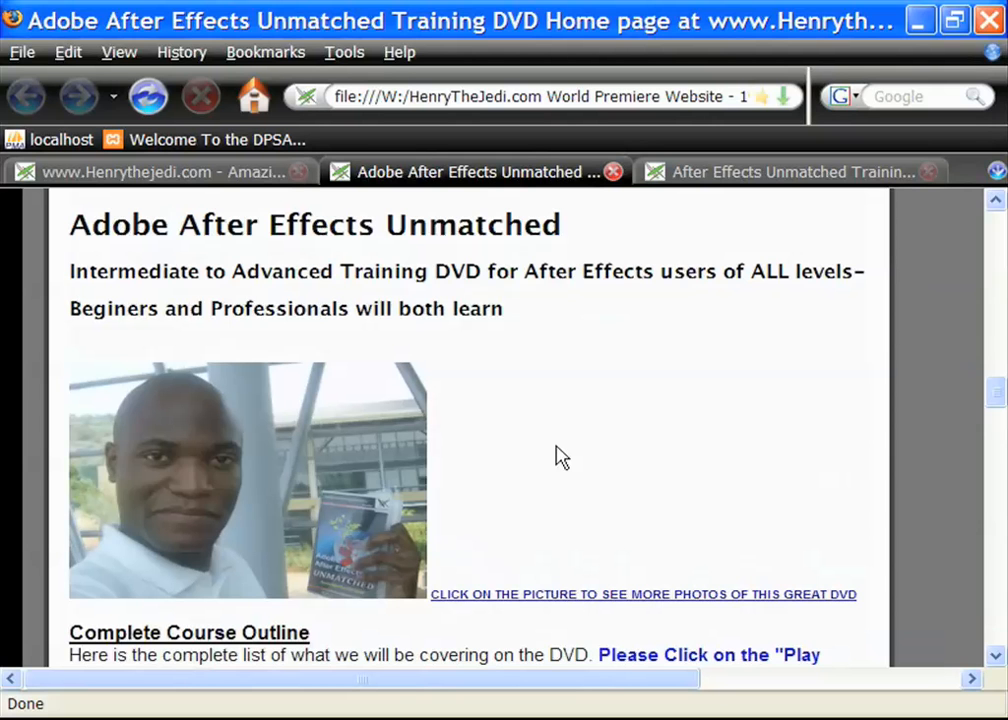
{"action": "scroll", "coordinate": [533, 425], "scroll_direction": "up", "scroll_amount": 15}
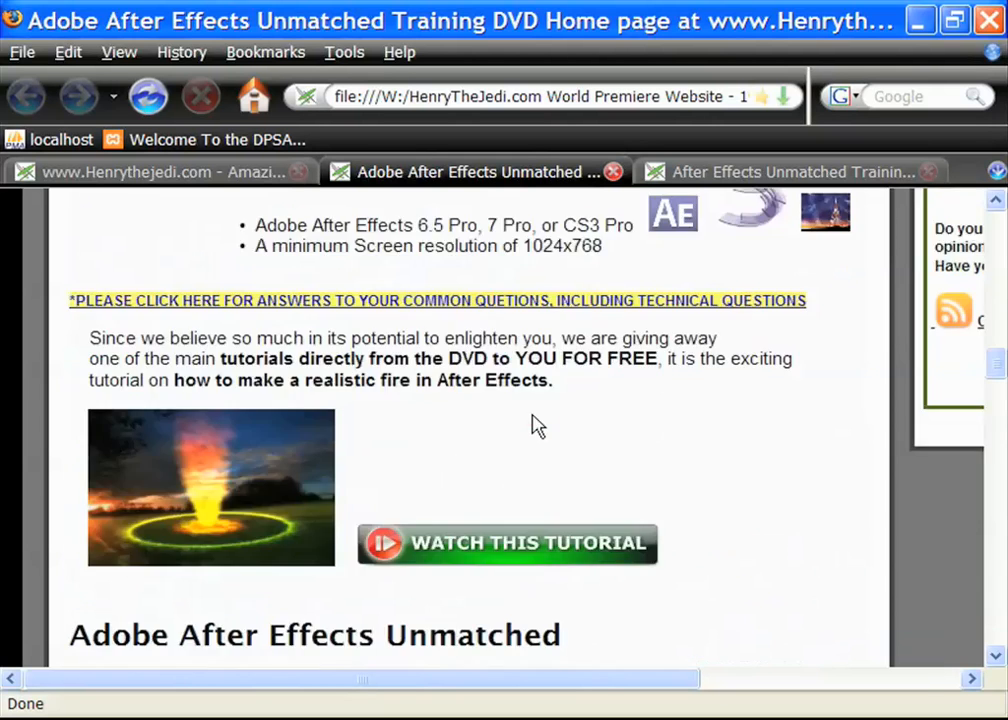
{"action": "scroll", "coordinate": [538, 335], "scroll_direction": "down", "scroll_amount": 1}
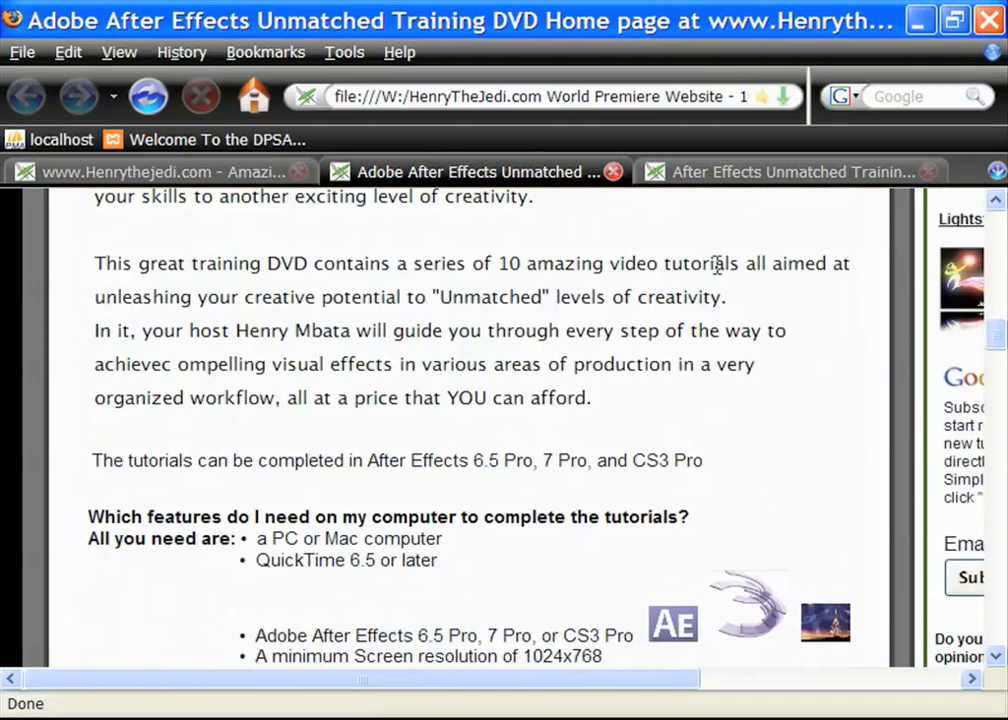
Check the end of the home page's address and look over the purchase offer down to the photo gallery picture
{"action": "left_click_drag", "start_coordinate": [739, 96], "coordinate": [797, 87]}
{"action": "left_click", "coordinate": [686, 425]}
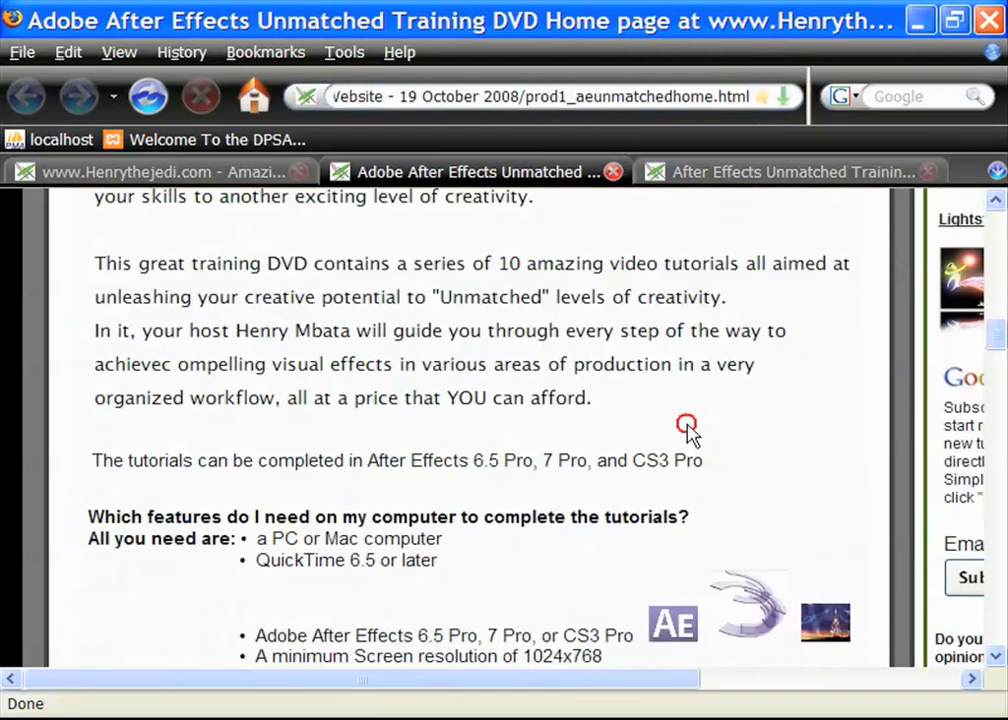
{"action": "scroll", "coordinate": [648, 461], "scroll_direction": "up", "scroll_amount": 10}
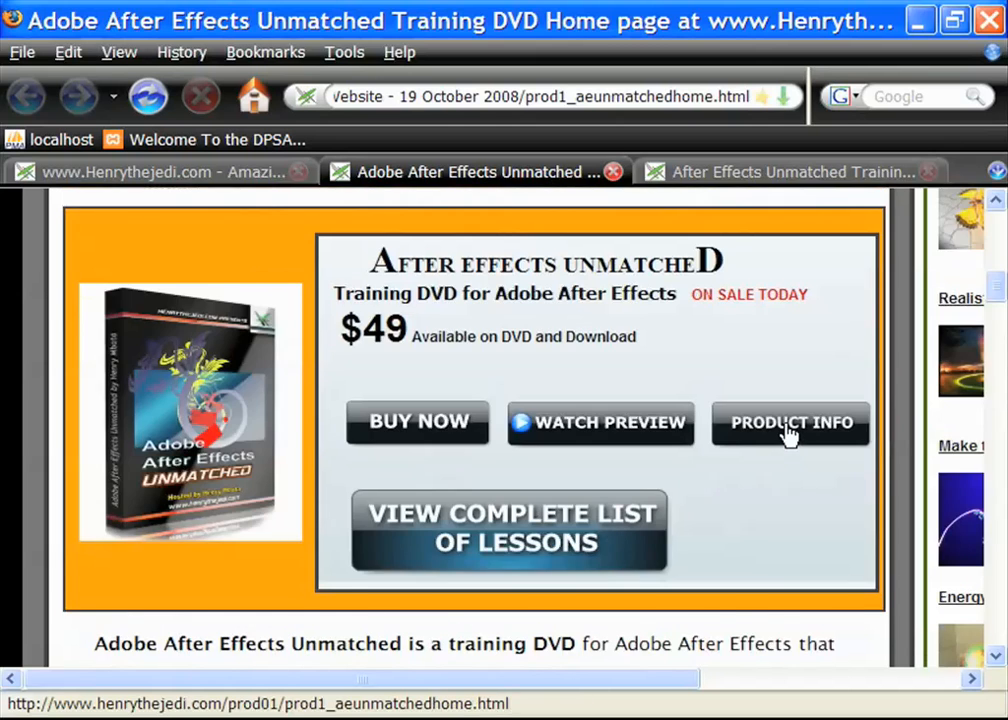
{"action": "scroll", "coordinate": [789, 437], "scroll_direction": "down", "scroll_amount": 6}
{"action": "scroll", "coordinate": [789, 437], "scroll_direction": "down", "scroll_amount": 10}
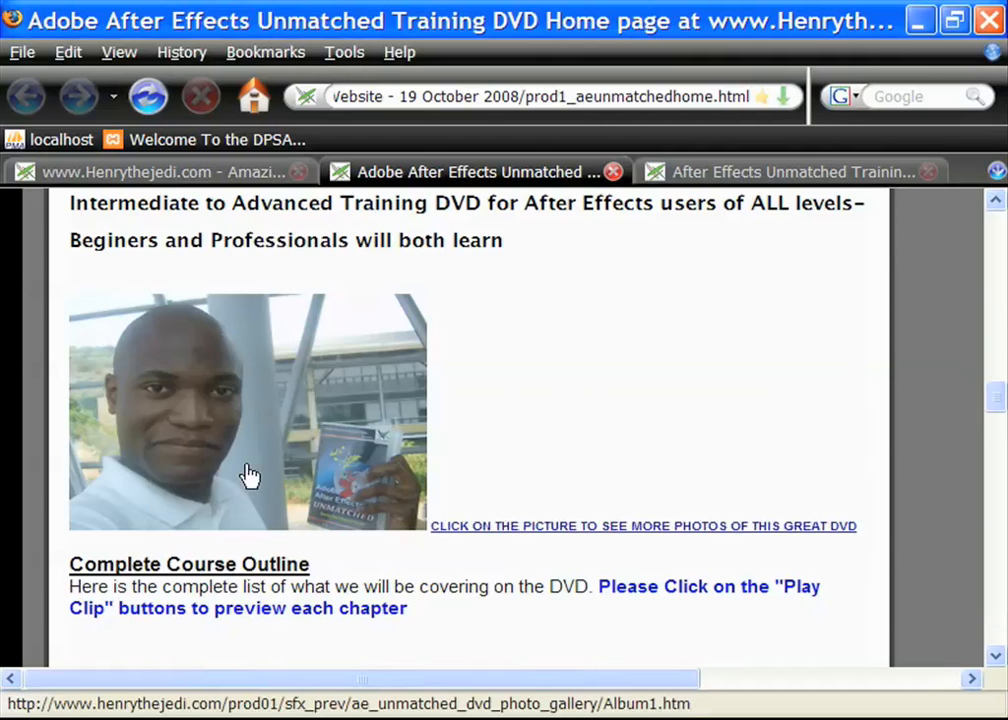
Switch to the training DVD photo gallery and examine its thumbnails and the full width of the enlarged photo
{"action": "left_click", "coordinate": [855, 170]}
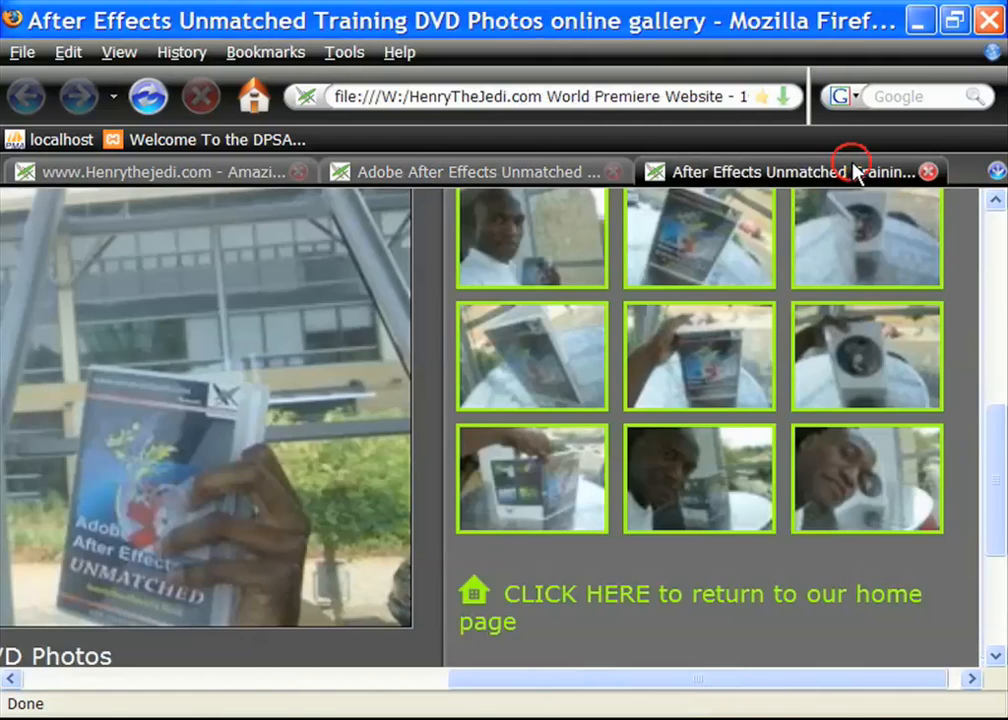
{"action": "left_click_drag", "start_coordinate": [996, 515], "coordinate": [997, 280]}
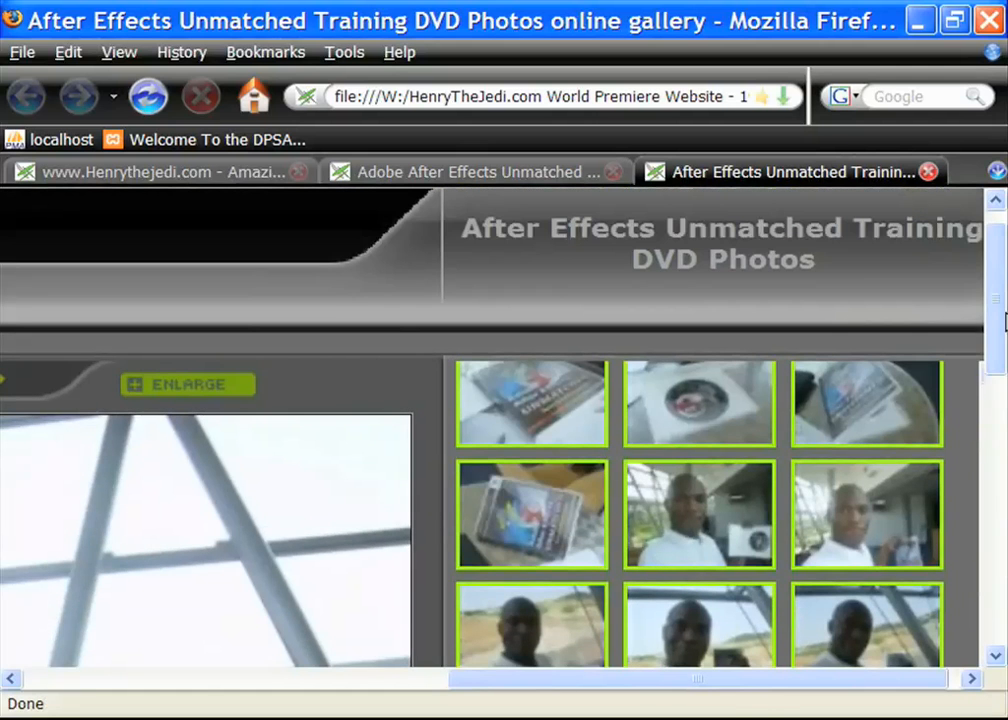
{"action": "left_click_drag", "start_coordinate": [747, 680], "coordinate": [390, 688]}
{"action": "scroll", "coordinate": [418, 472], "scroll_direction": "down", "scroll_amount": 8}
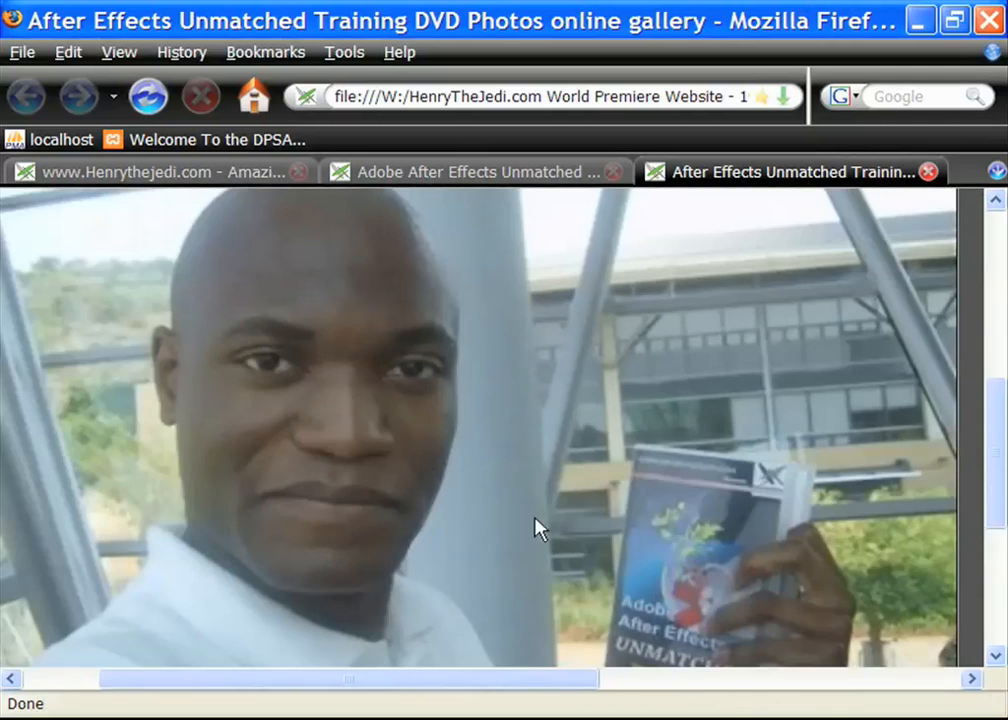
{"action": "left_click_drag", "start_coordinate": [569, 686], "coordinate": [906, 686]}
{"action": "scroll", "coordinate": [1000, 435], "scroll_direction": "up", "scroll_amount": 1}
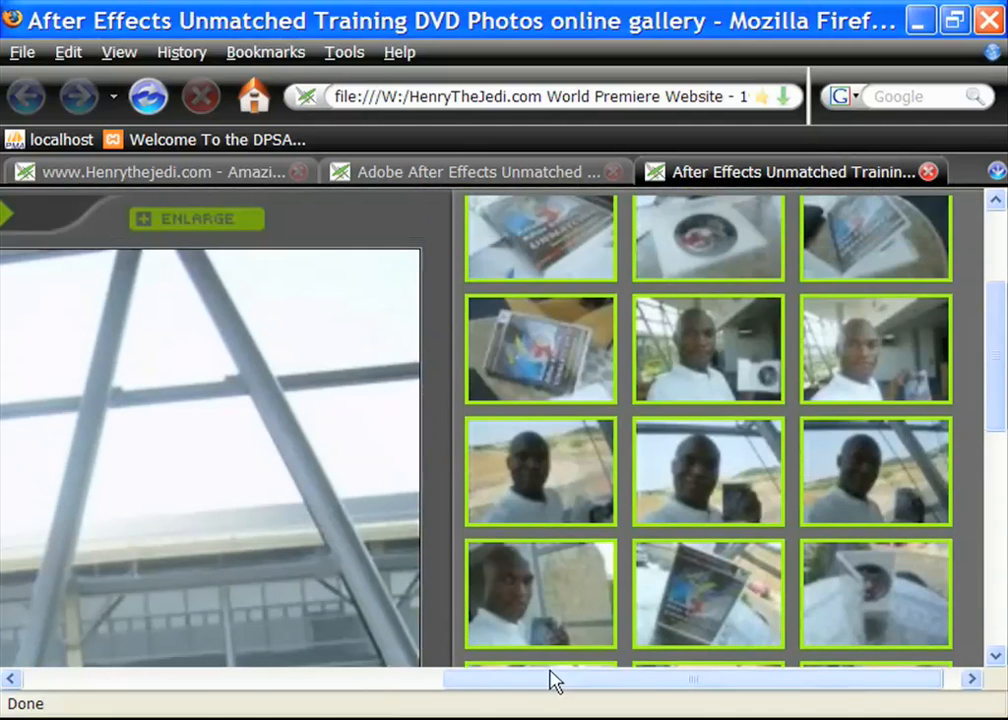
{"action": "scroll", "coordinate": [585, 468], "scroll_direction": "up", "scroll_amount": 3}
{"action": "left_click_drag", "start_coordinate": [460, 682], "coordinate": [80, 678]}
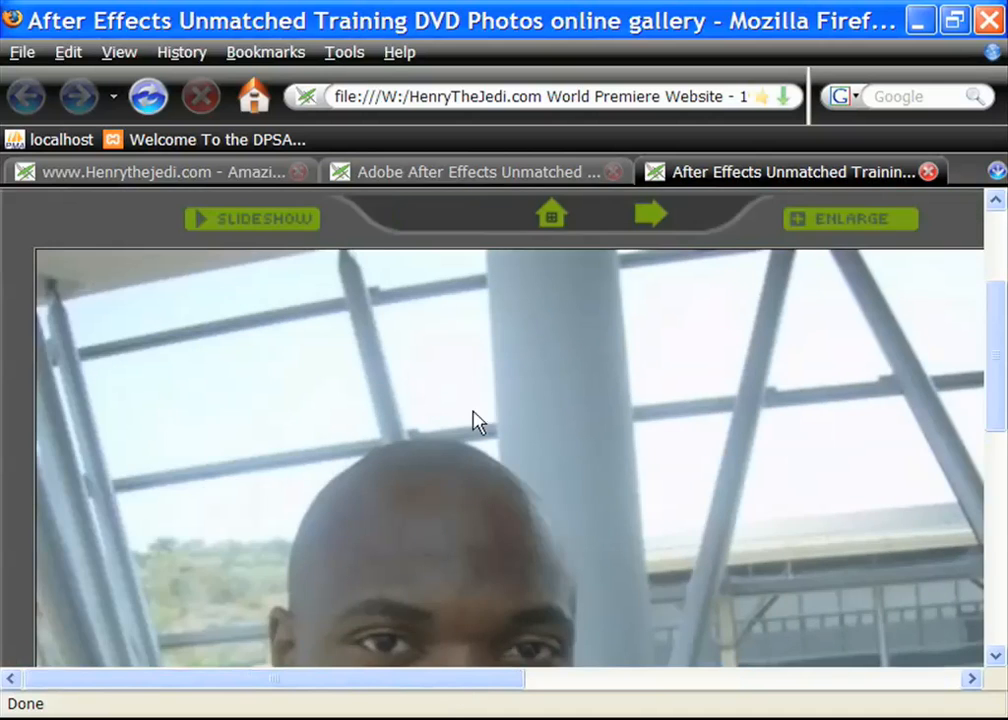
Advance the training DVD gallery to the next photo and view it together with the thumbnails
{"action": "scroll", "coordinate": [875, 462], "scroll_direction": "up", "scroll_amount": 4}
{"action": "scroll", "coordinate": [394, 387], "scroll_direction": "down", "scroll_amount": 2}
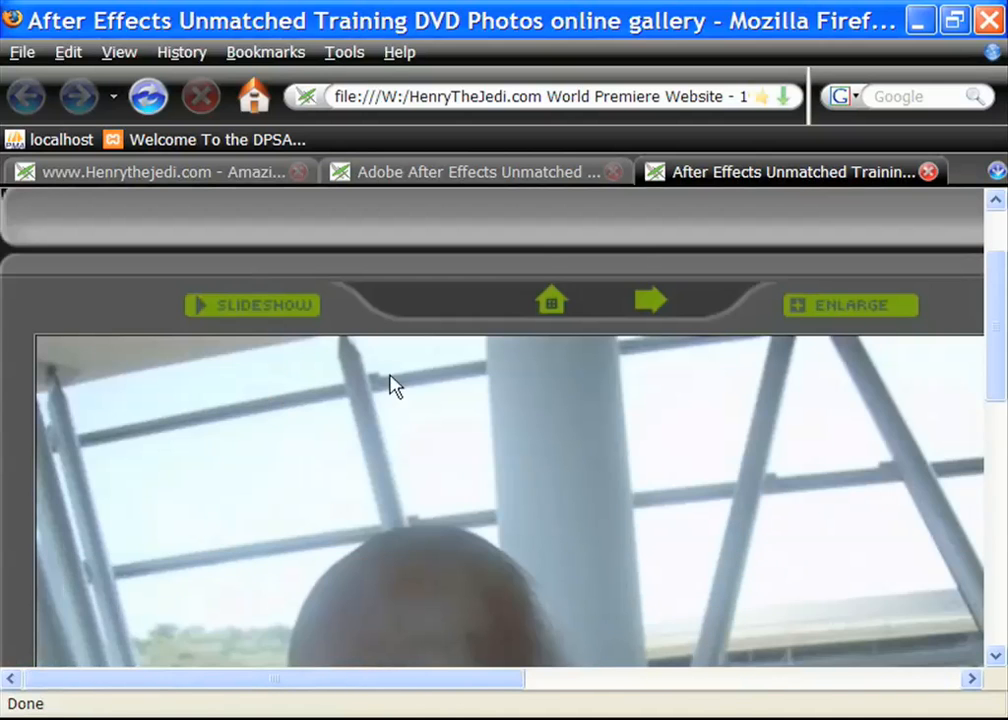
{"action": "left_click", "coordinate": [648, 294]}
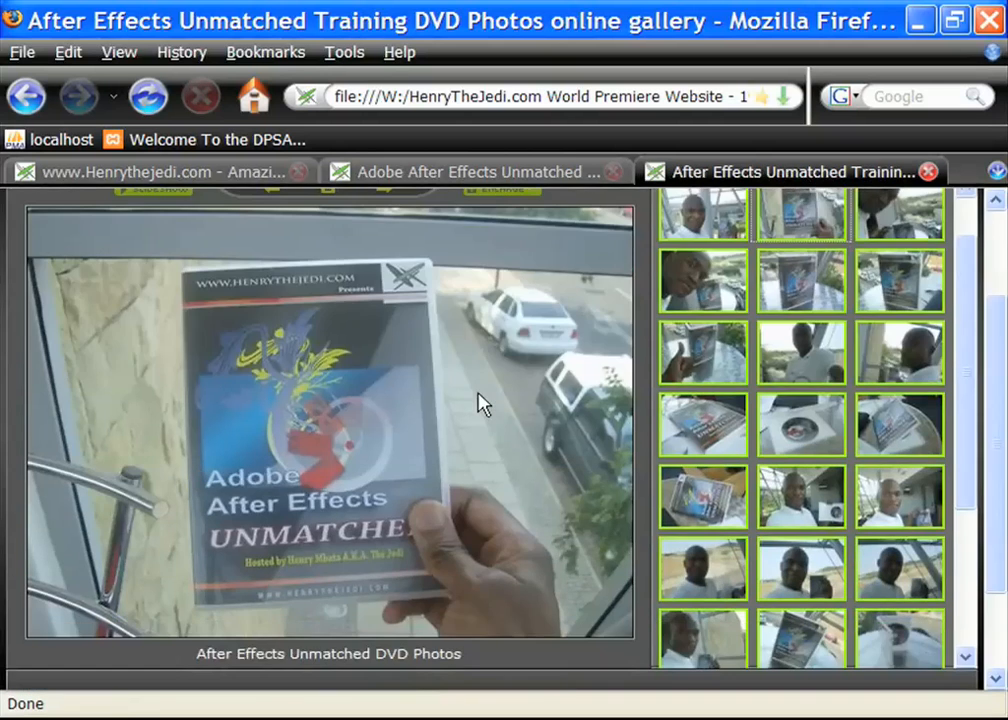
{"action": "scroll", "coordinate": [368, 430], "scroll_direction": "up", "scroll_amount": 1}
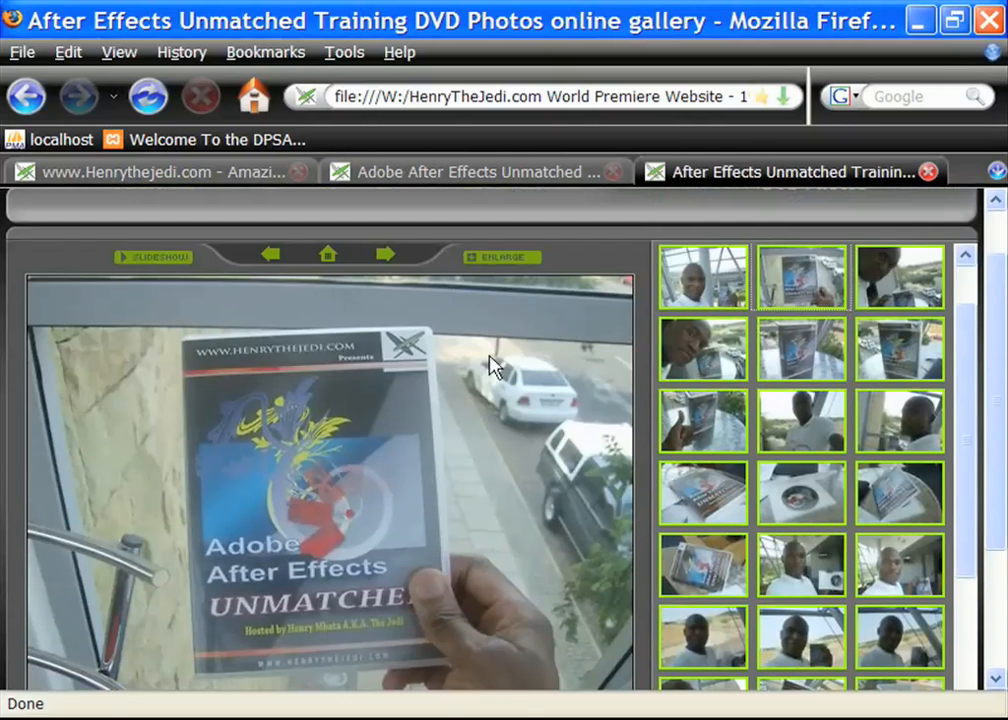
Advance the gallery photo by photo from the third picture to the DVD case standing on the table, viewing each picture in full
{"action": "left_click", "coordinate": [385, 257]}
{"action": "scroll", "coordinate": [450, 387], "scroll_direction": "down", "scroll_amount": 2}
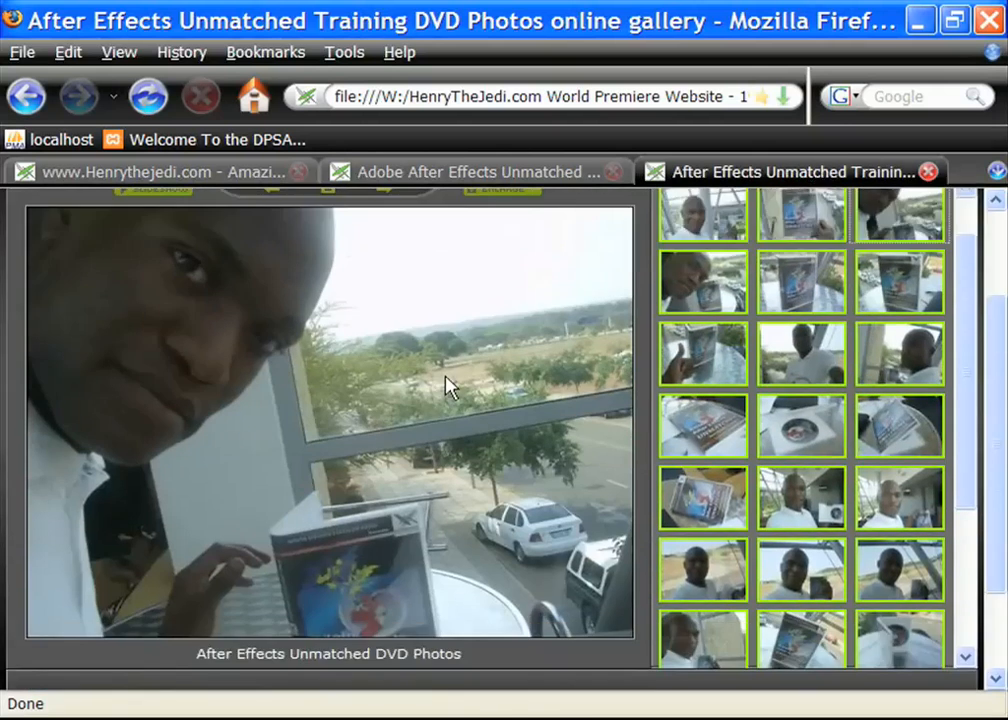
{"action": "scroll", "coordinate": [449, 390], "scroll_direction": "up", "scroll_amount": 3}
{"action": "left_click", "coordinate": [388, 319]}
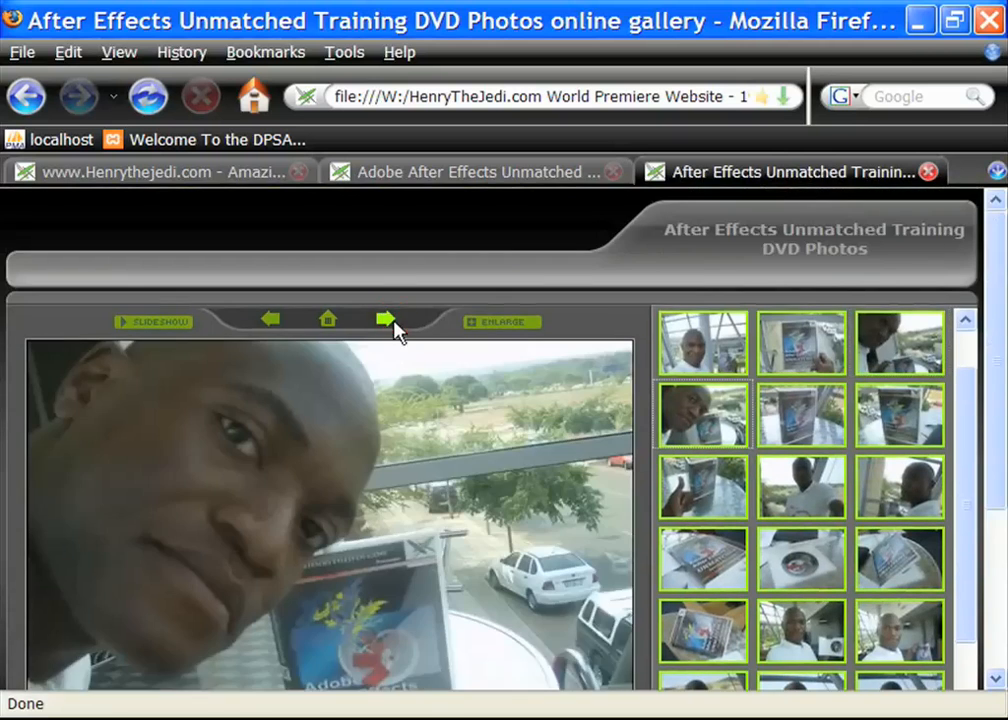
{"action": "scroll", "coordinate": [400, 365], "scroll_direction": "down", "scroll_amount": 2}
{"action": "scroll", "coordinate": [398, 330], "scroll_direction": "up", "scroll_amount": 2}
{"action": "left_click", "coordinate": [385, 321]}
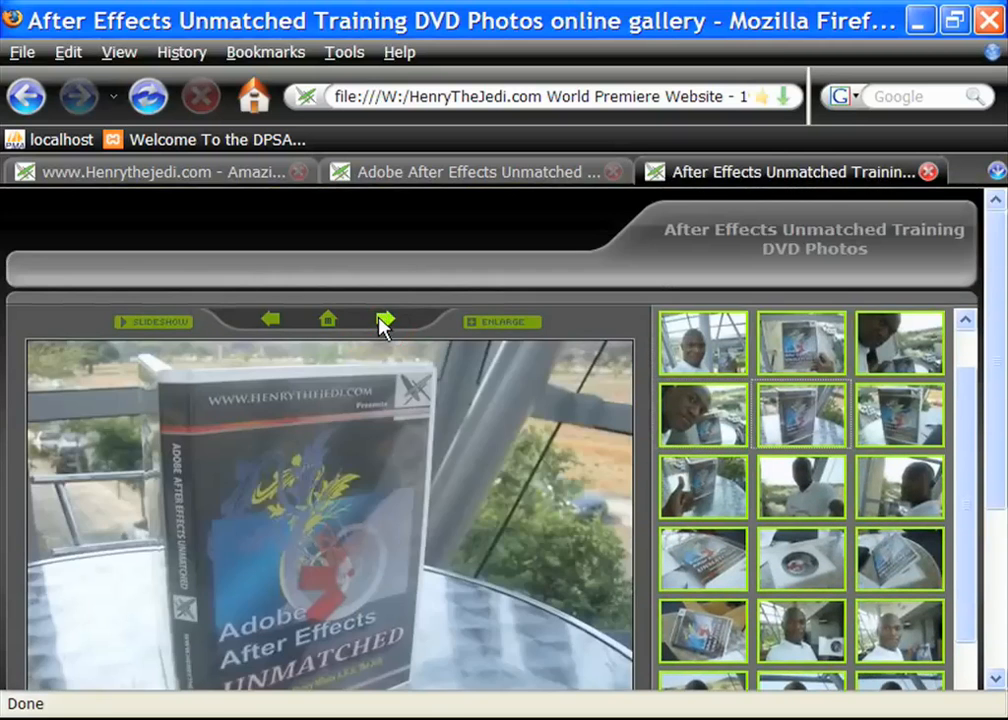
Continue through the gallery one photo at a time up to the picture of the open DVD case with the disc inside
{"action": "scroll", "coordinate": [382, 326], "scroll_direction": "down", "scroll_amount": 1}
{"action": "left_click", "coordinate": [390, 250]}
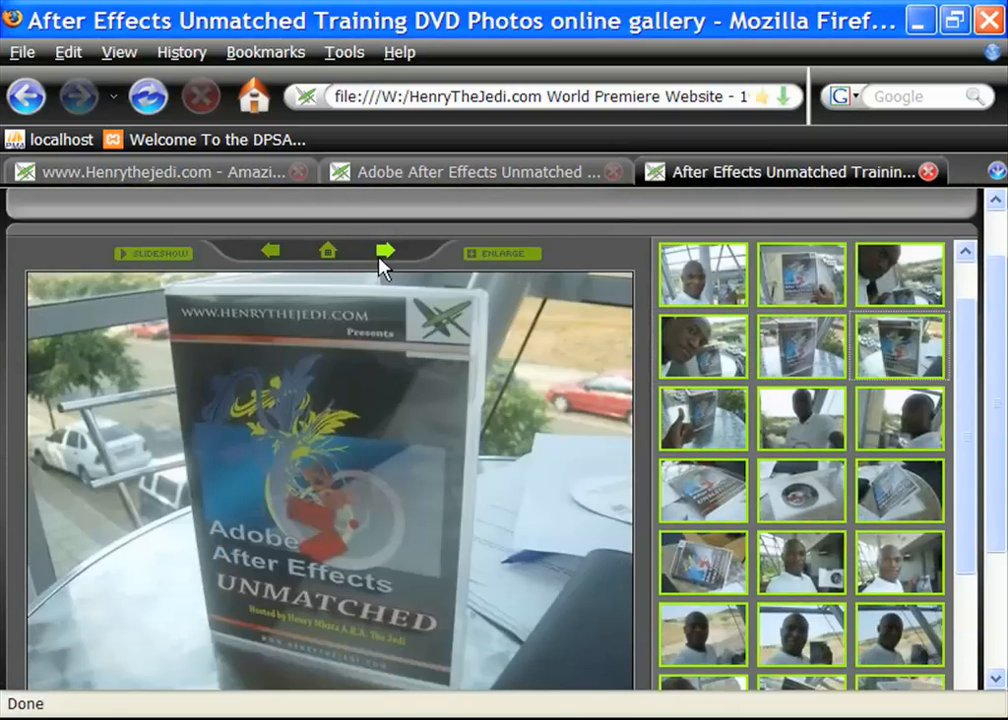
{"action": "left_click", "coordinate": [381, 258]}
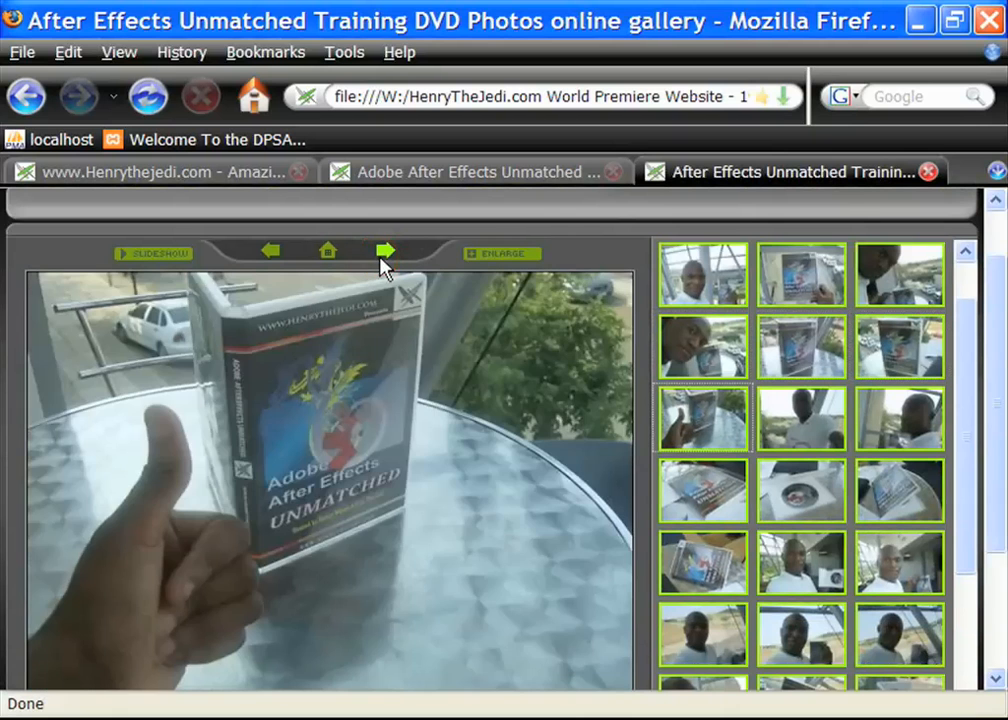
{"action": "left_click", "coordinate": [389, 251]}
{"action": "left_click", "coordinate": [389, 253]}
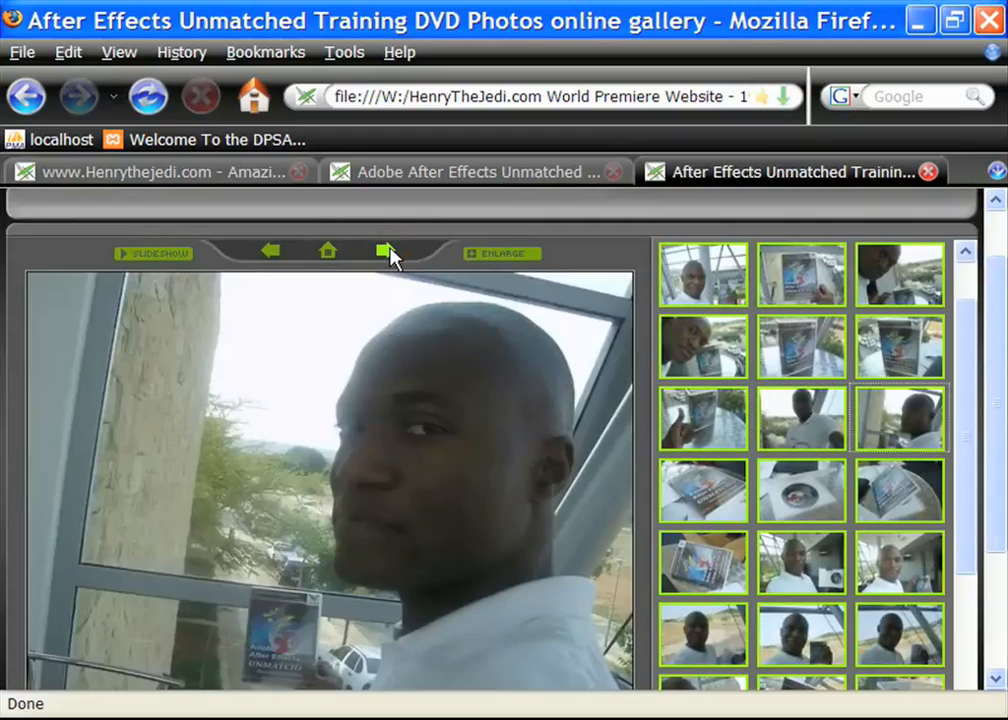
{"action": "left_click", "coordinate": [390, 253]}
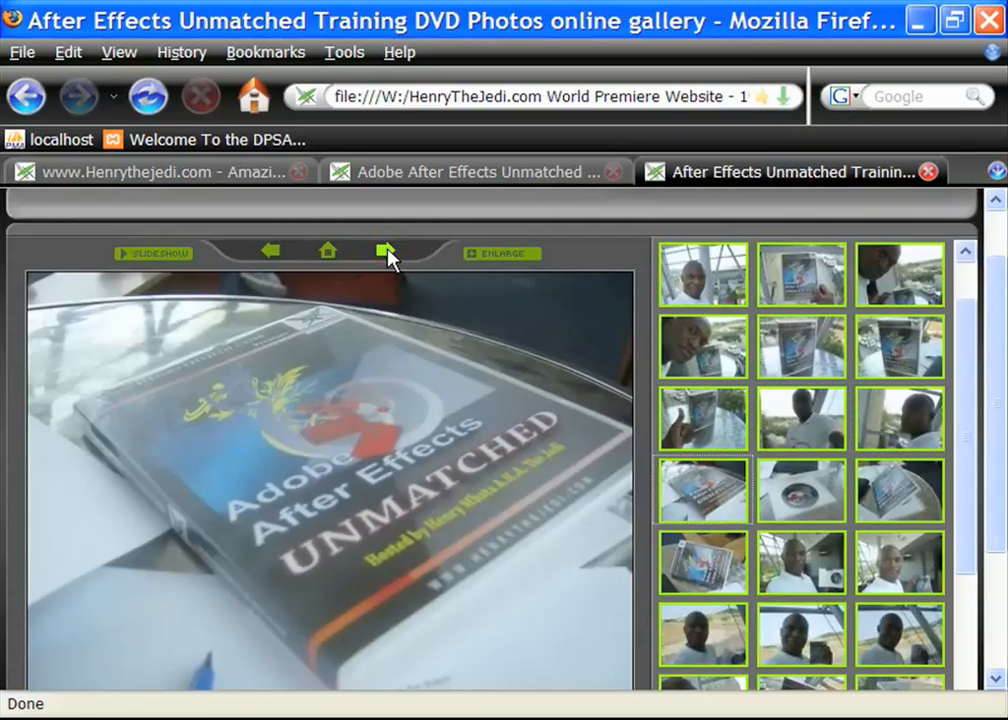
{"action": "left_click", "coordinate": [389, 253]}
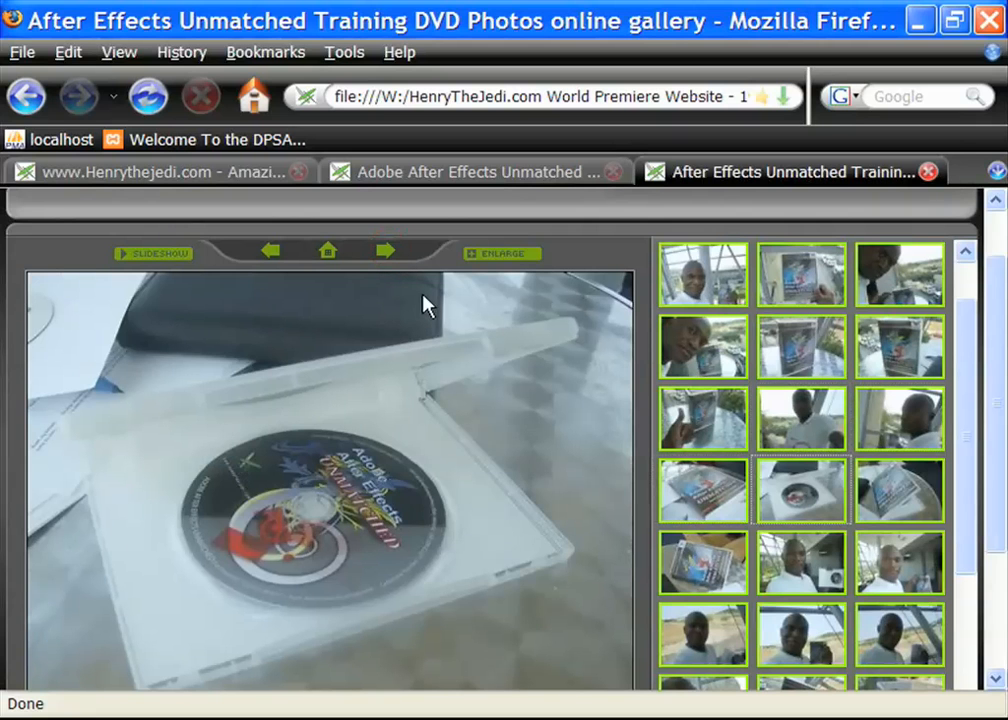